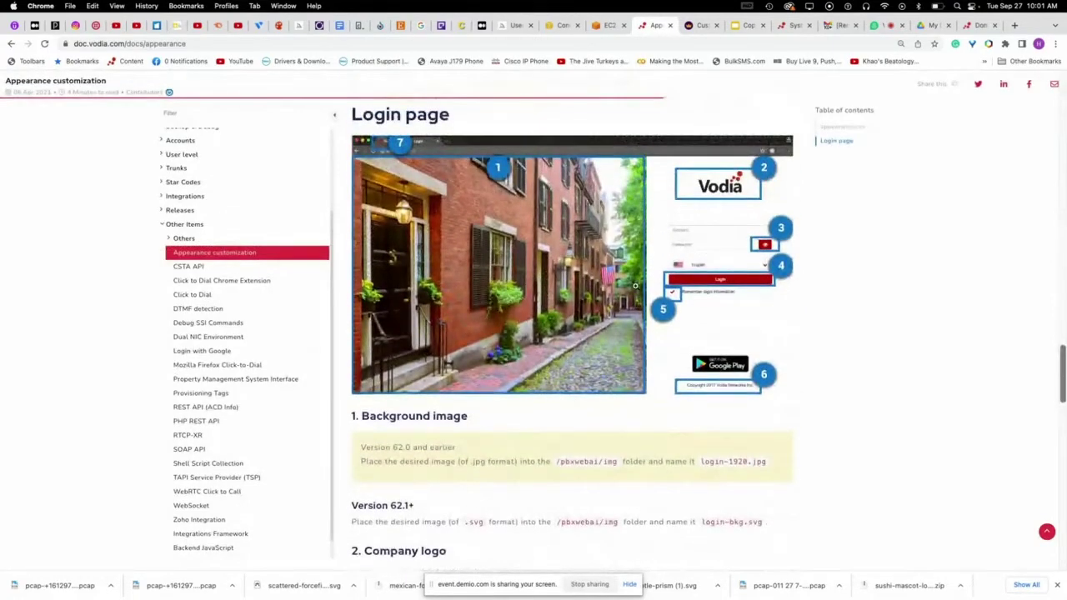
- Show the Speed_Training Overview slide listing pbxwebai/img setup, SVG logos, tenant and phone logos
{"action": "scroll", "coordinate": [584, 302], "scroll_direction": "down", "scroll_amount": 3}
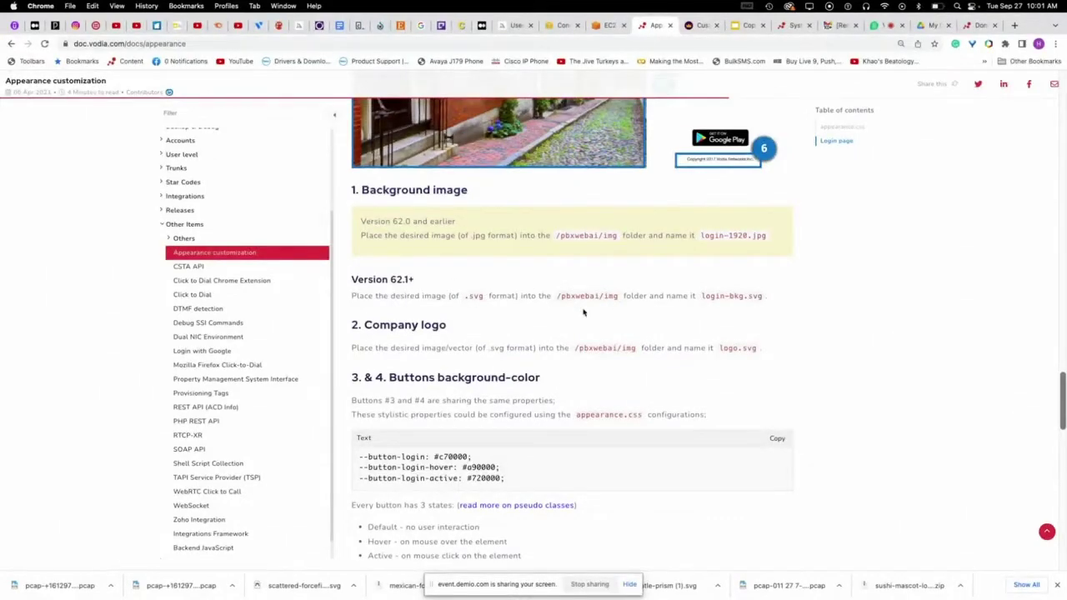
{"action": "scroll", "coordinate": [601, 312], "scroll_direction": "up", "scroll_amount": 20}
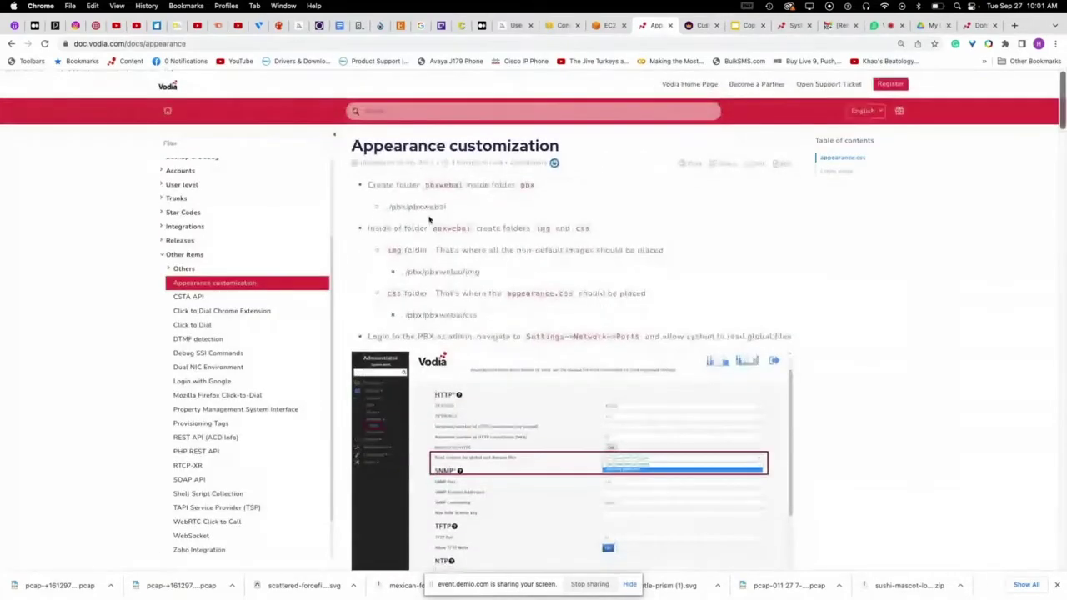
{"action": "left_click", "coordinate": [744, 26]}
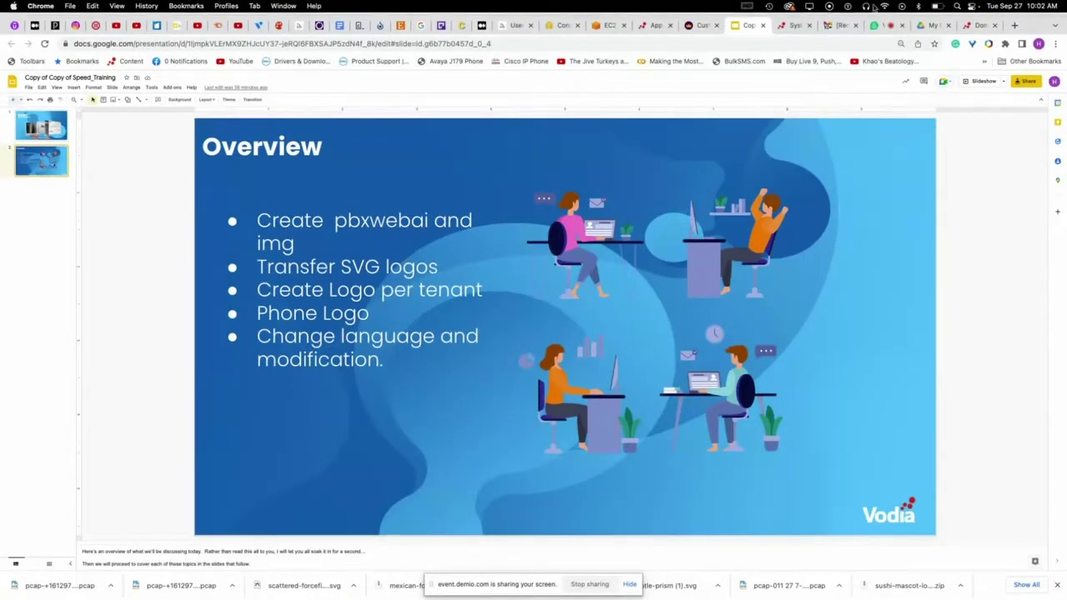
- Reconnect the EC2 terminal and list the contents of /usr/local/pbx
{"action": "left_click", "coordinate": [609, 26]}
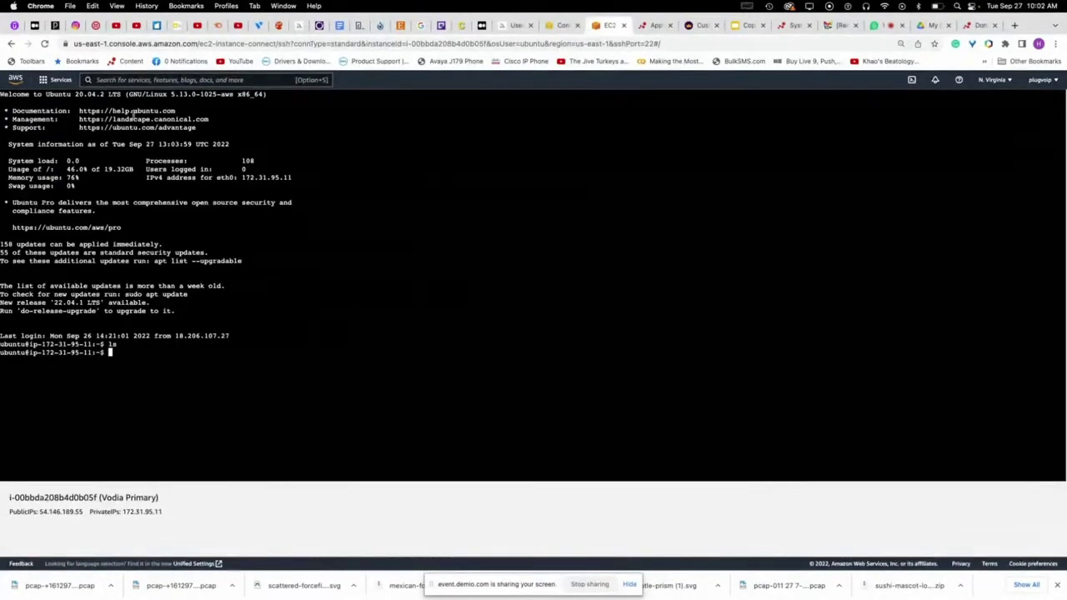
{"action": "left_click", "coordinate": [45, 43]}
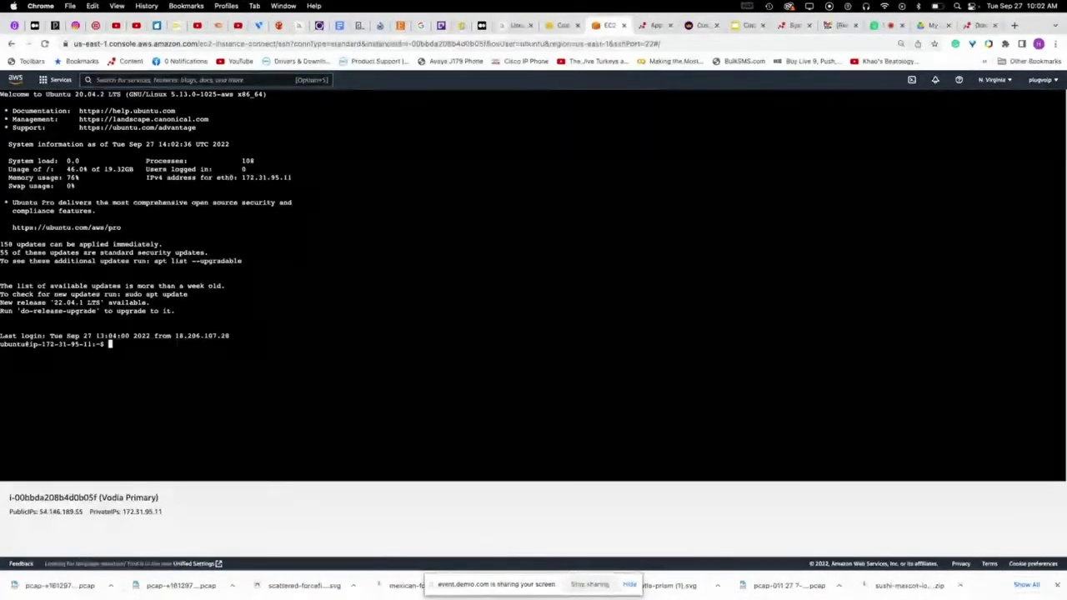
{"action": "type", "text": "cd /usr/local/"}
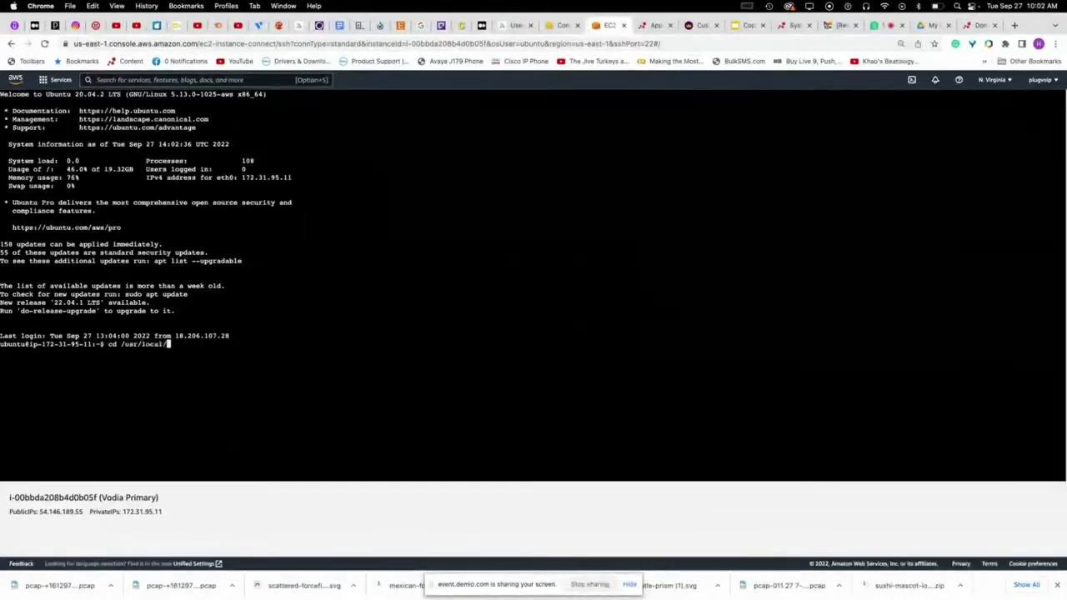
{"action": "type", "text": "pbx"}
{"action": "key", "text": "Return"}
{"action": "type", "text": "ls"}
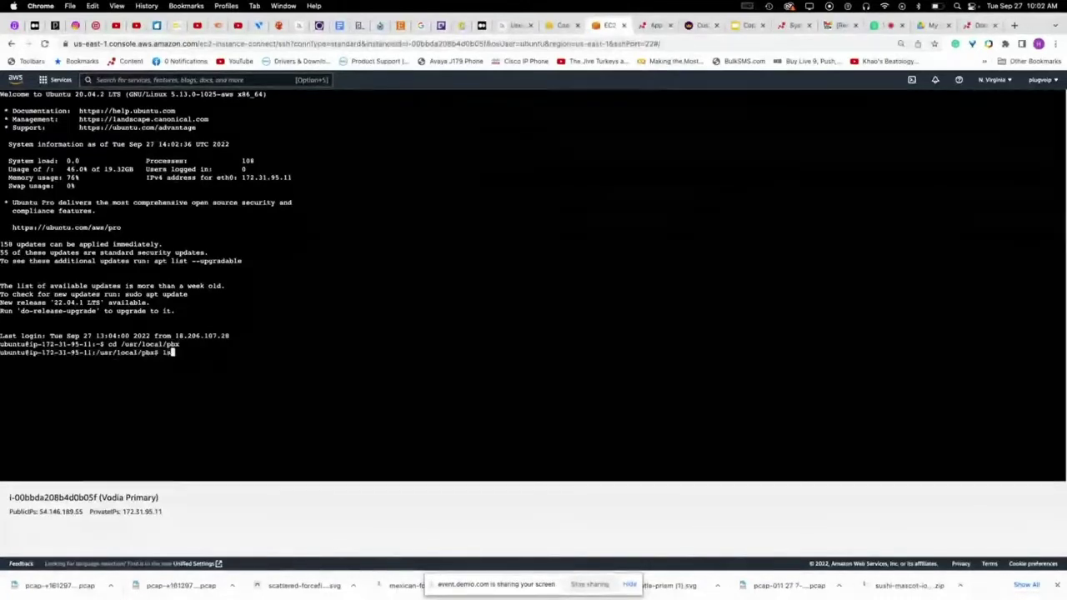
{"action": "key", "text": "Return"}
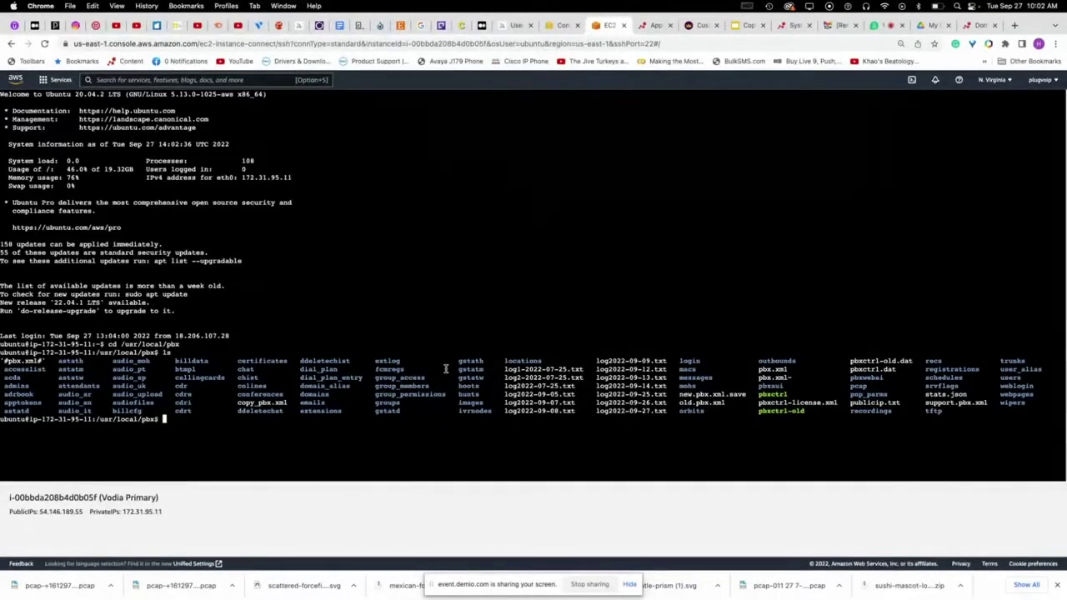
- Move into pbxwebai/img and list it, showing login-bkg.svg and logo.svg
{"action": "type", "text": "cd pbxw"}
{"action": "key", "text": "Tab"}
{"action": "key", "text": "Return"}
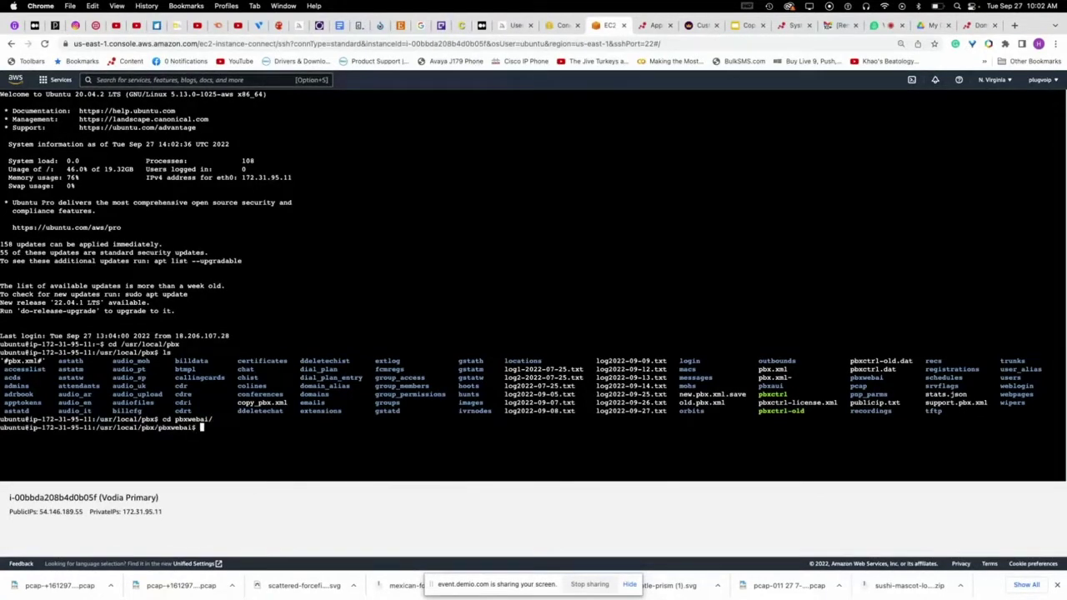
{"action": "type", "text": "ls"}
{"action": "key", "text": "Return"}
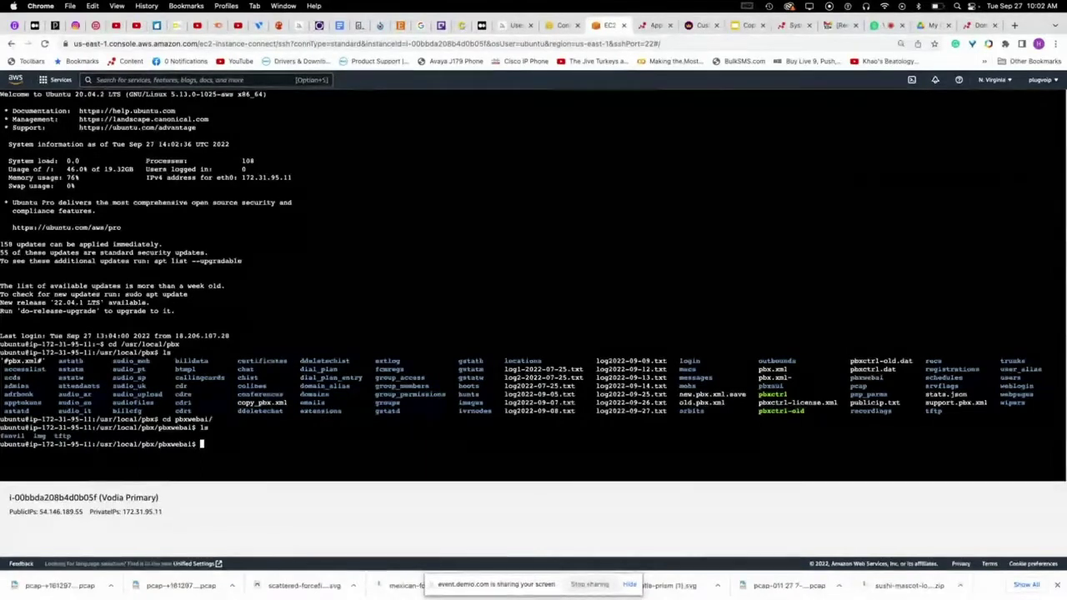
{"action": "type", "text": "cd img/"}
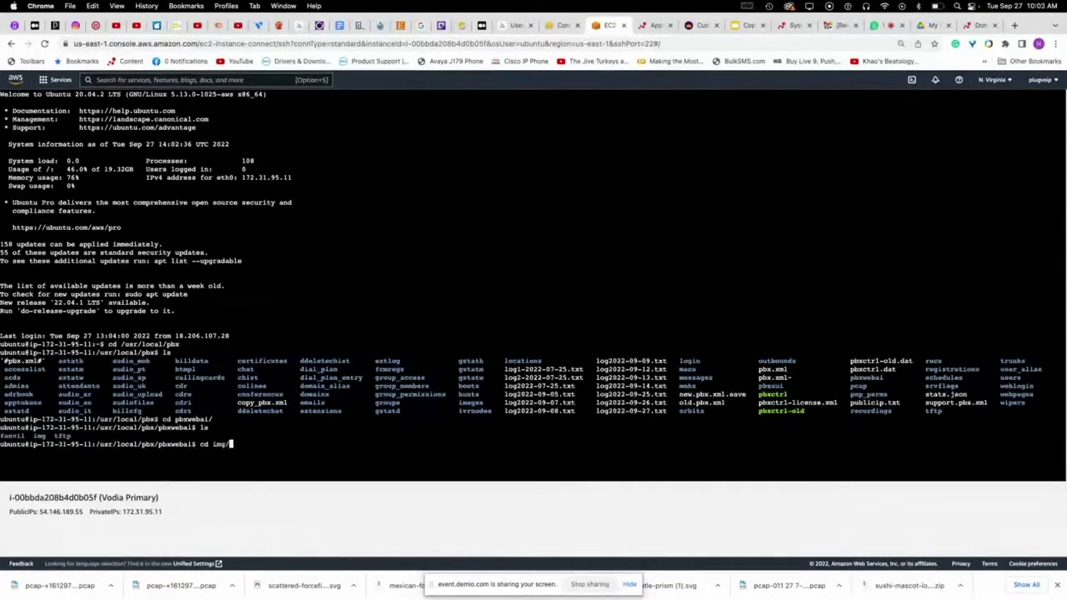
{"action": "key", "text": "Return"}
{"action": "type", "text": "ls"}
{"action": "key", "text": "Return"}
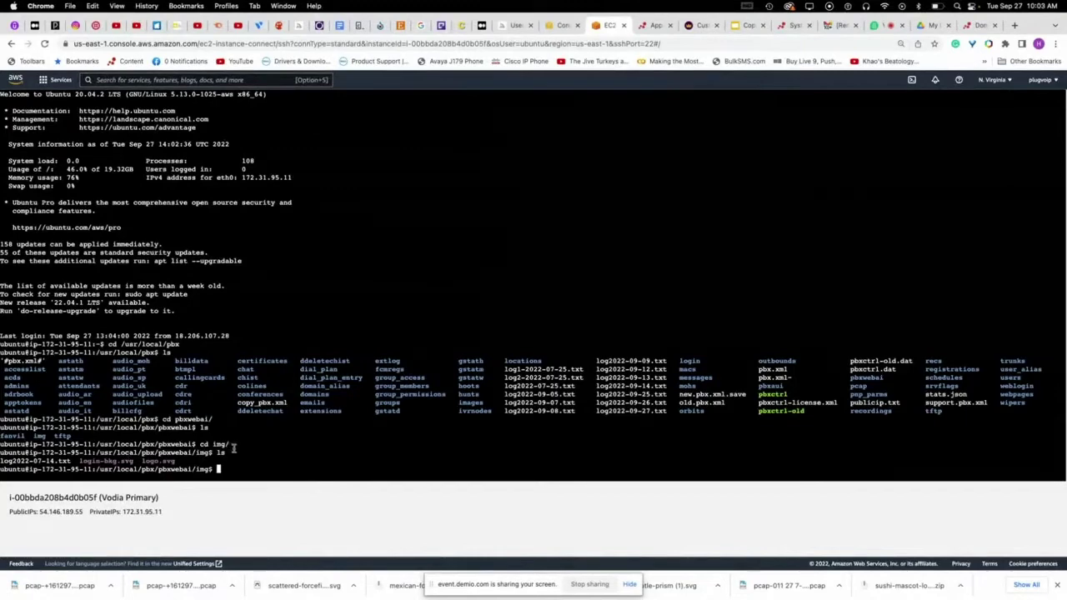
- Sign out of Vodia PBX to reach the Cloud Phone System login page, then visit svgbackgrounds.com
{"action": "left_click", "coordinate": [977, 25]}
{"action": "left_click", "coordinate": [1020, 104]}
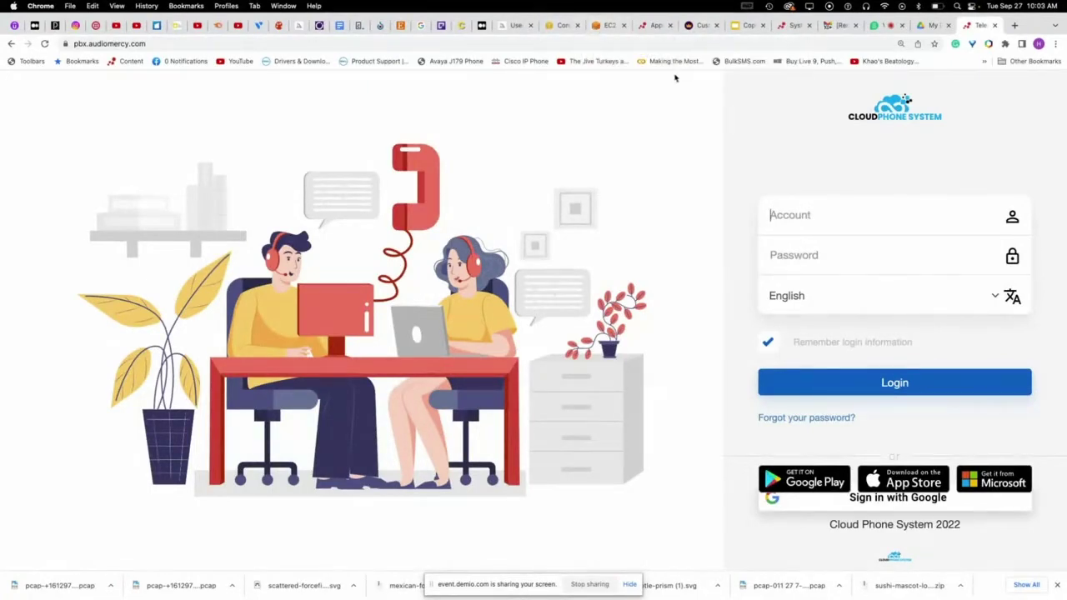
{"action": "left_click", "coordinate": [701, 25]}
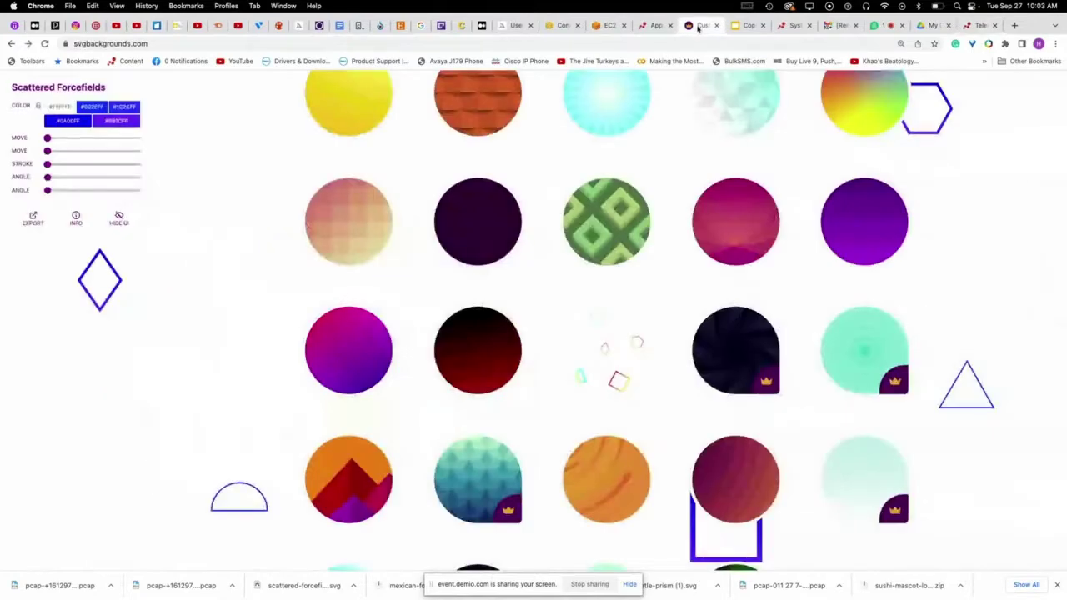
- Scroll through the Scattered Forcefields patterns, then return to the PBX login page
{"action": "scroll", "coordinate": [330, 143], "scroll_direction": "up", "scroll_amount": 5}
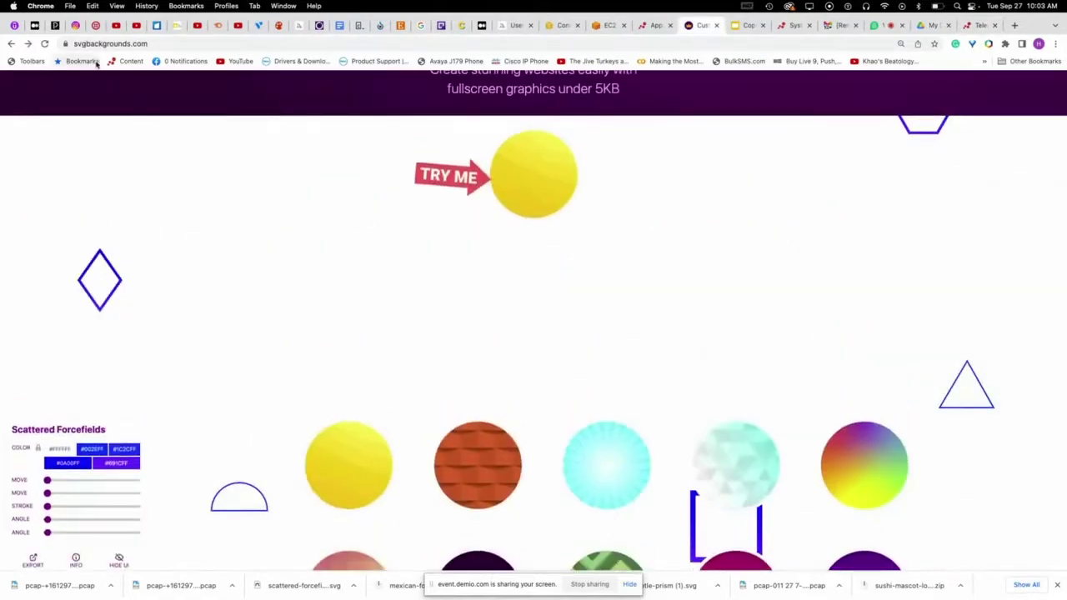
{"action": "scroll", "coordinate": [425, 283], "scroll_direction": "down", "scroll_amount": 5}
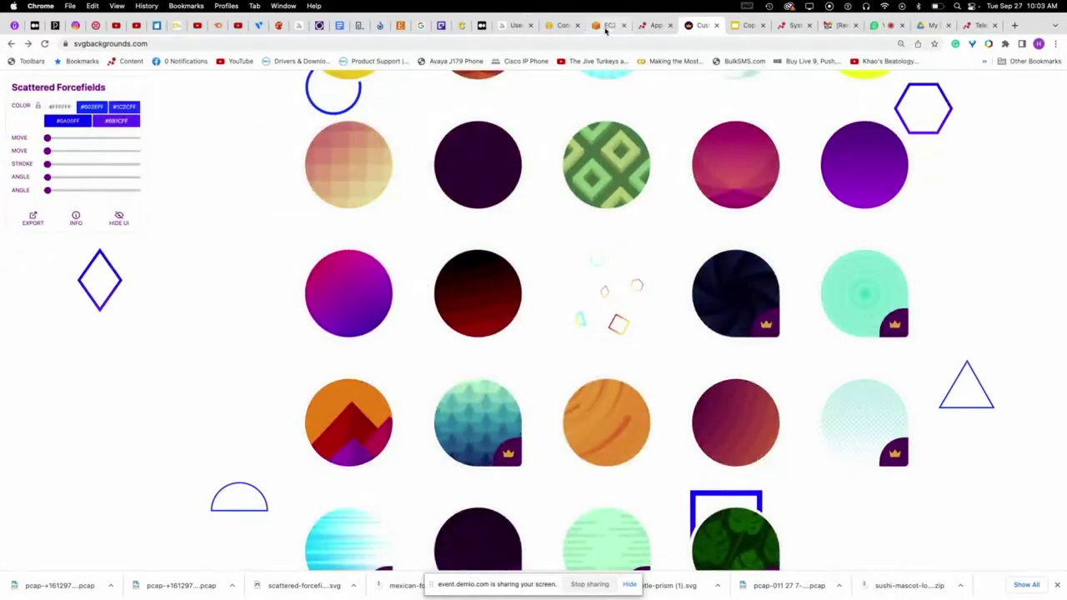
{"action": "left_click", "coordinate": [606, 26]}
{"action": "left_click", "coordinate": [978, 25]}
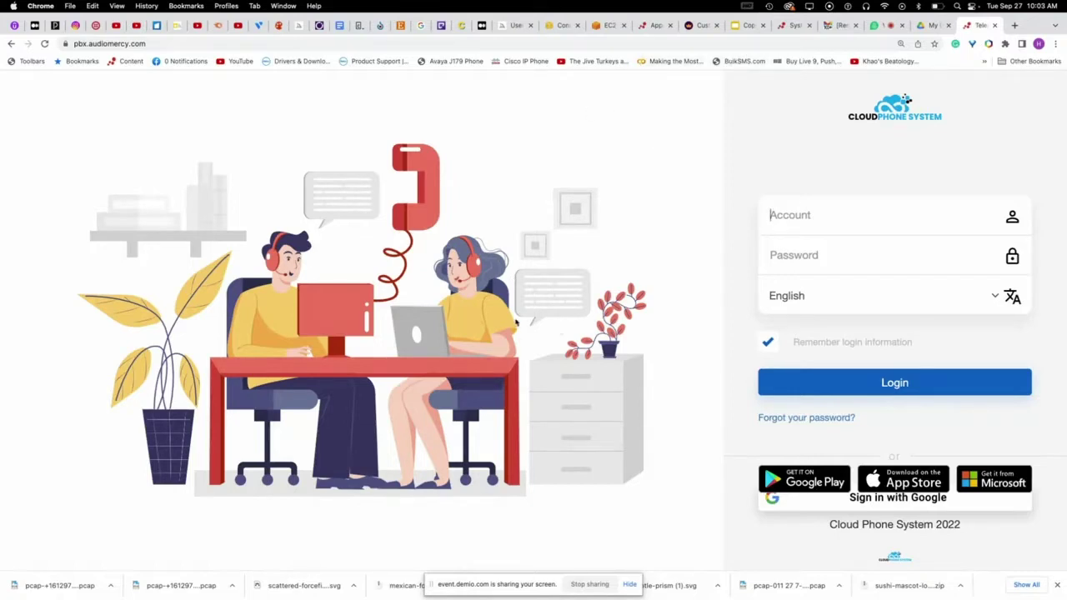
- Copy the anyone-with-the-link share link for CloudData-01.svg from Drive's Priority page
{"action": "left_click", "coordinate": [929, 28]}
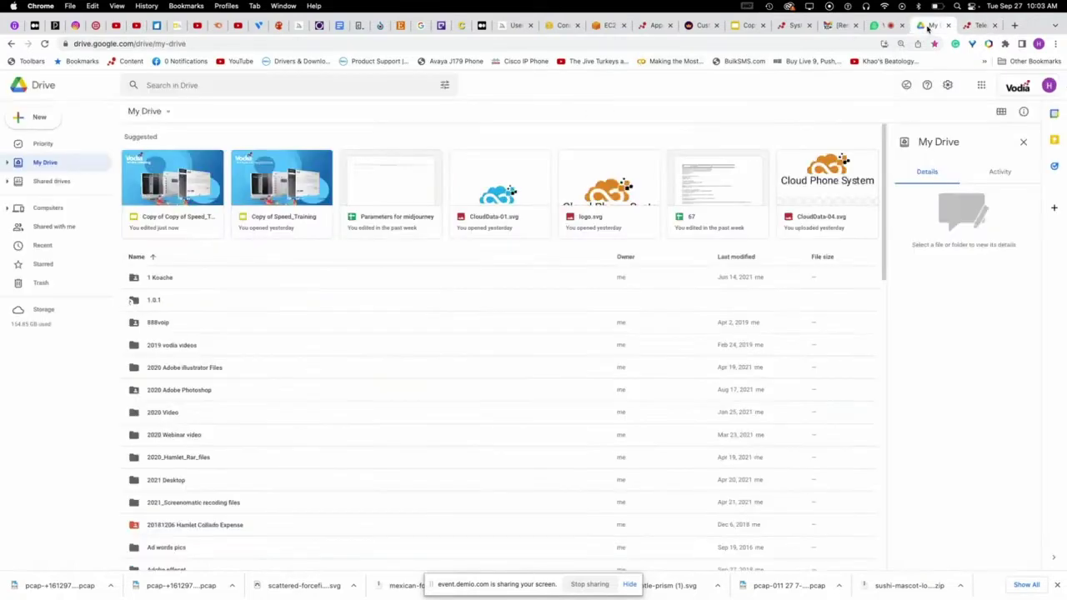
{"action": "left_click", "coordinate": [43, 144]}
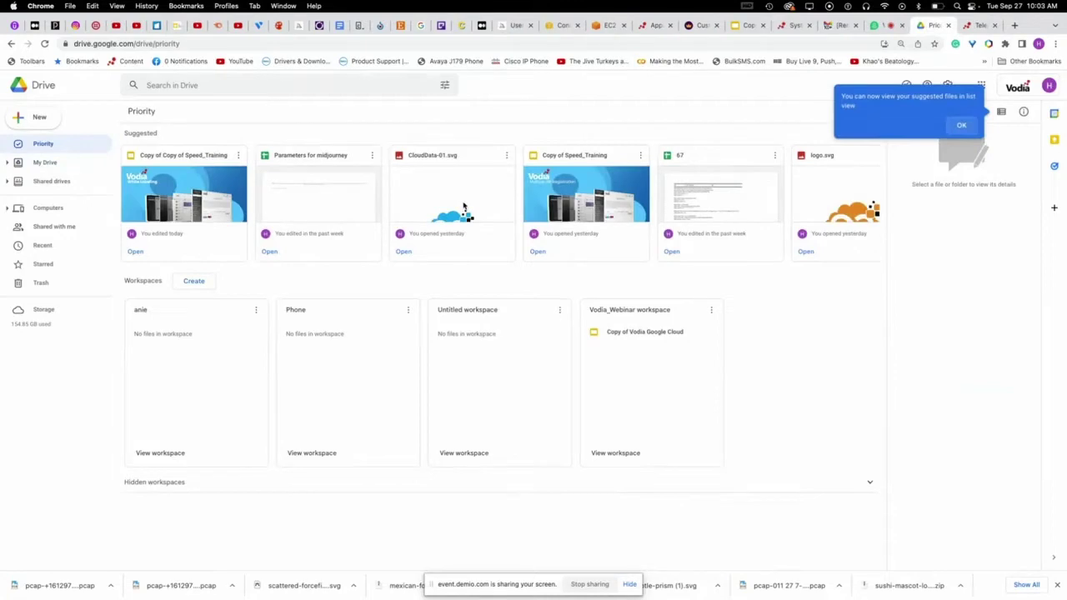
{"action": "left_click", "coordinate": [428, 191]}
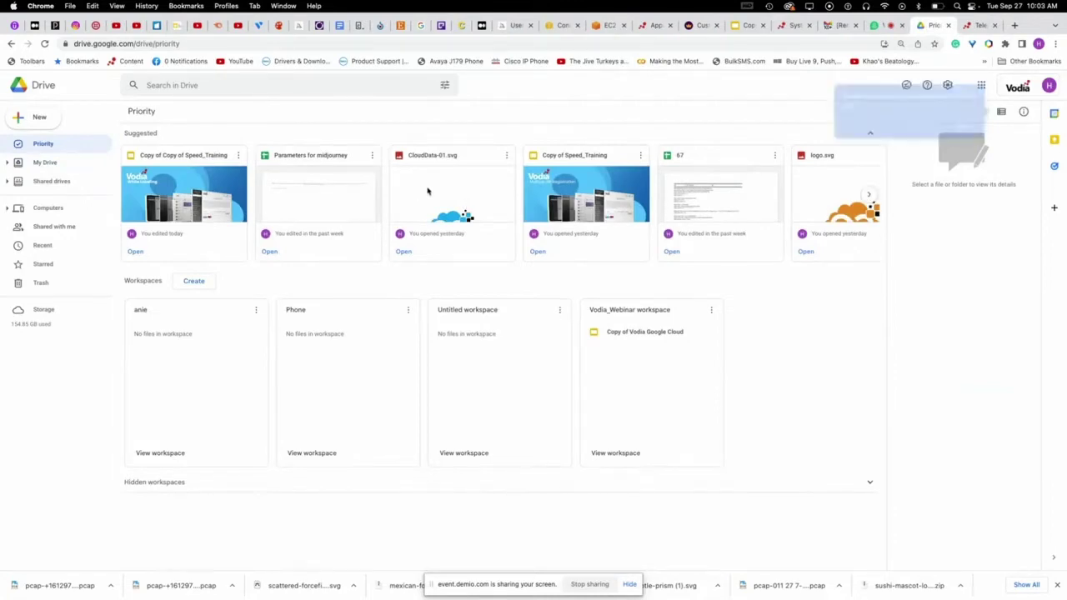
{"action": "right_click", "coordinate": [431, 191]}
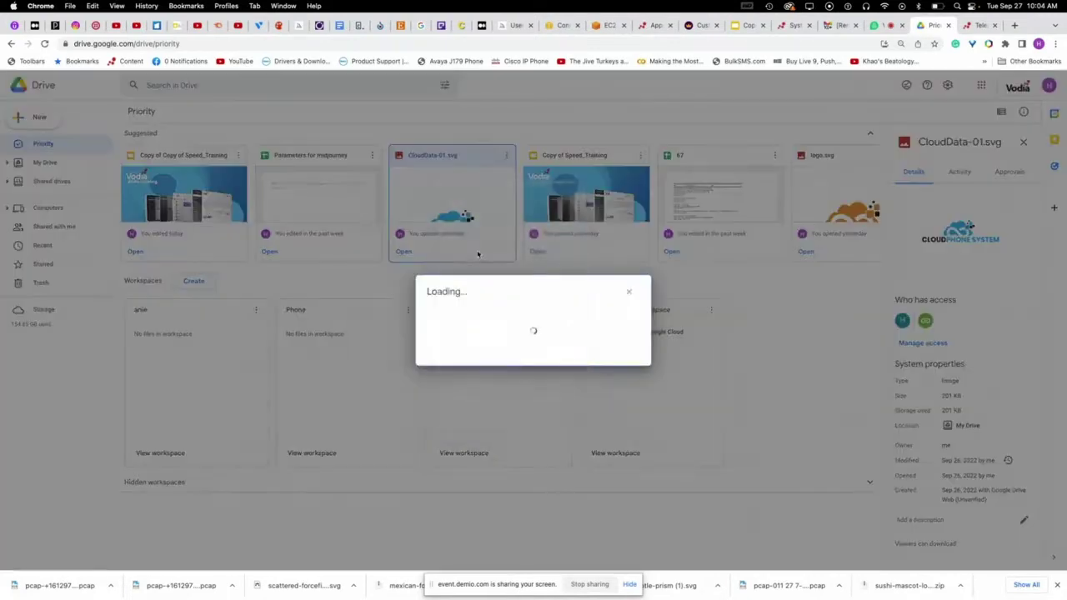
{"action": "left_click", "coordinate": [477, 252]}
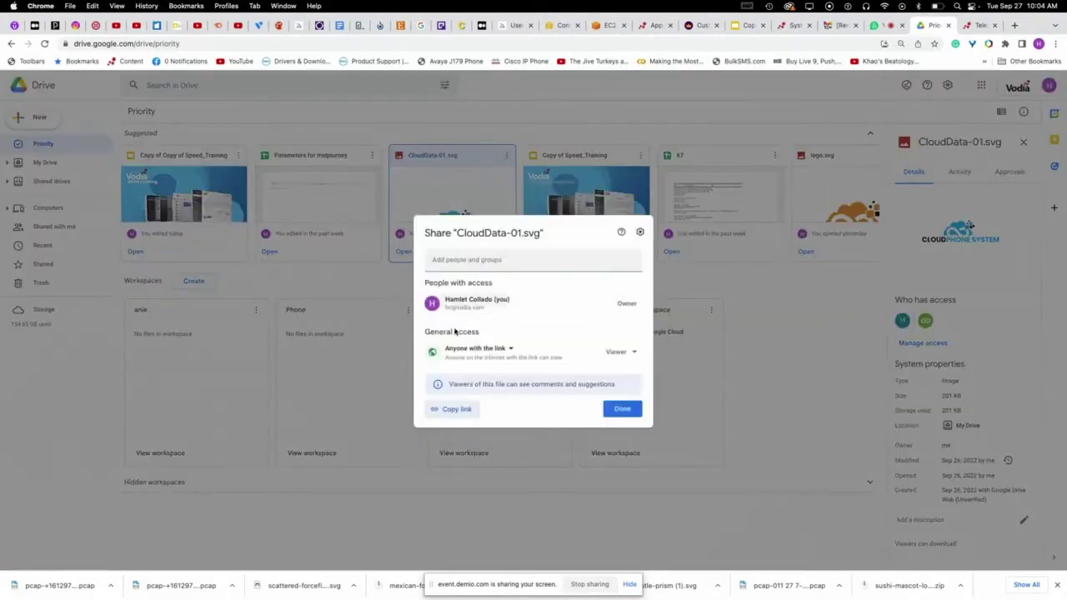
{"action": "left_click", "coordinate": [456, 409]}
{"action": "left_click", "coordinate": [622, 410]}
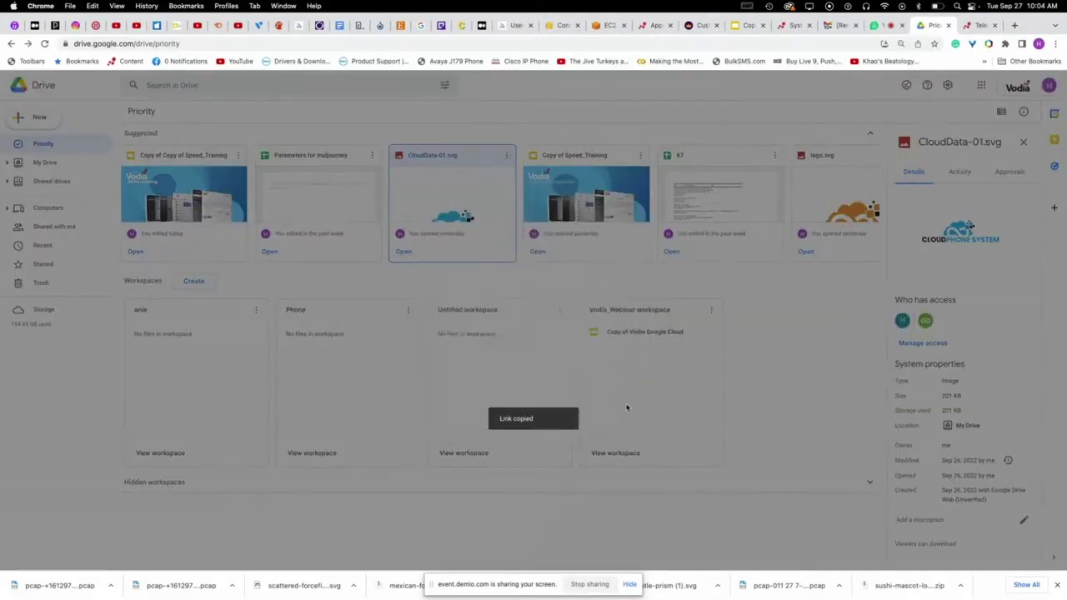
{"action": "left_click", "coordinate": [481, 26]}
{"action": "scroll", "coordinate": [342, 265], "scroll_direction": "up", "scroll_amount": 2}
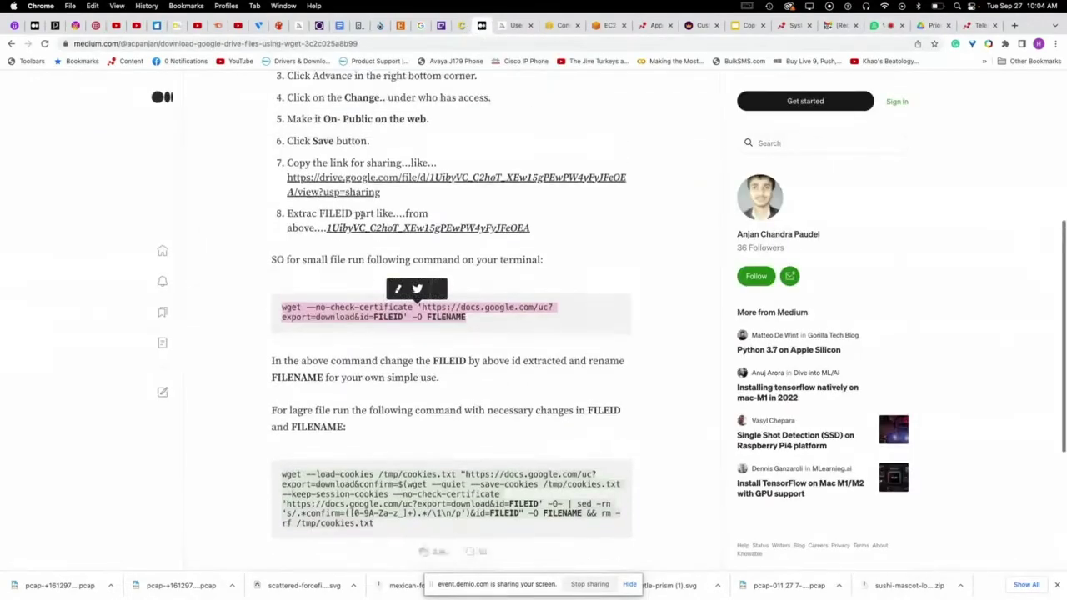
{"action": "scroll", "coordinate": [342, 265], "scroll_direction": "down", "scroll_amount": 2}
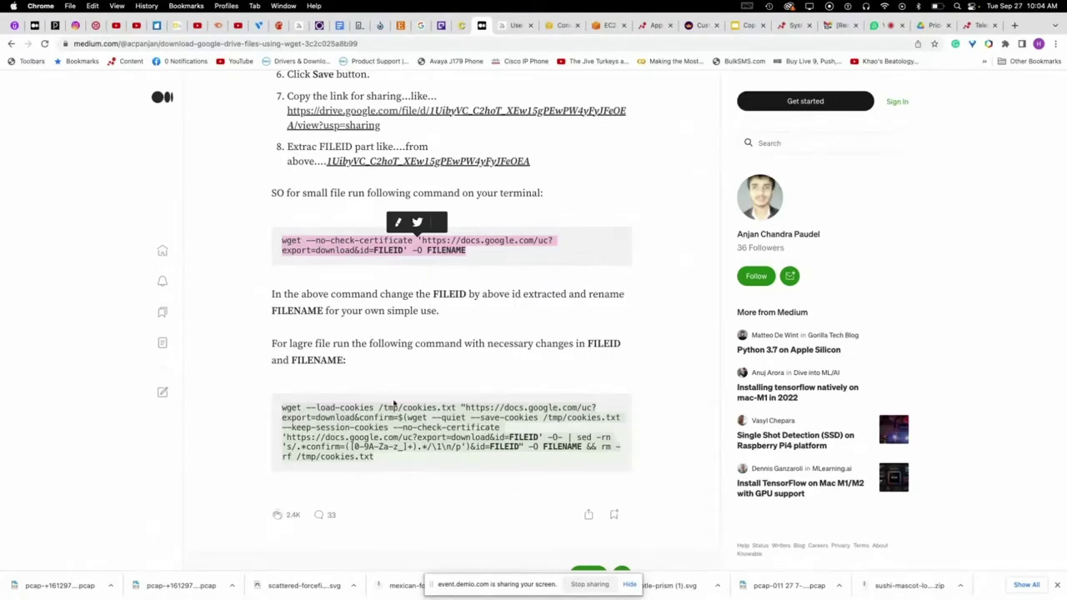
{"action": "scroll", "coordinate": [427, 431], "scroll_direction": "down", "scroll_amount": 4}
{"action": "scroll", "coordinate": [427, 431], "scroll_direction": "up", "scroll_amount": 2}
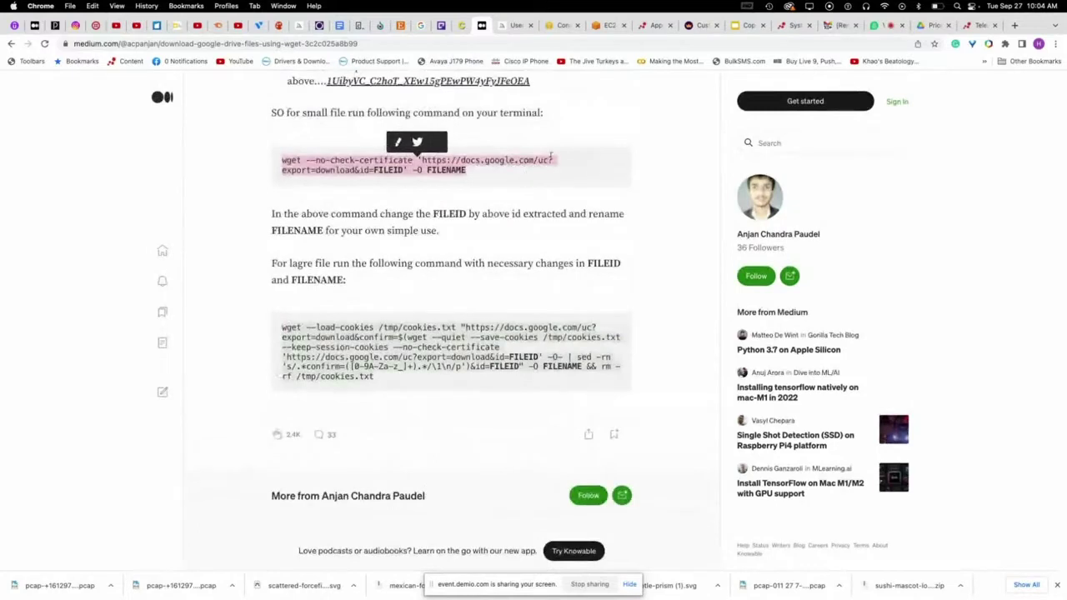
{"action": "left_click", "coordinate": [436, 44]}
- Paste the Drive share link and the article's small-file wget command into the address bar
{"action": "left_click", "coordinate": [437, 44]}
{"action": "type", "text": "."}
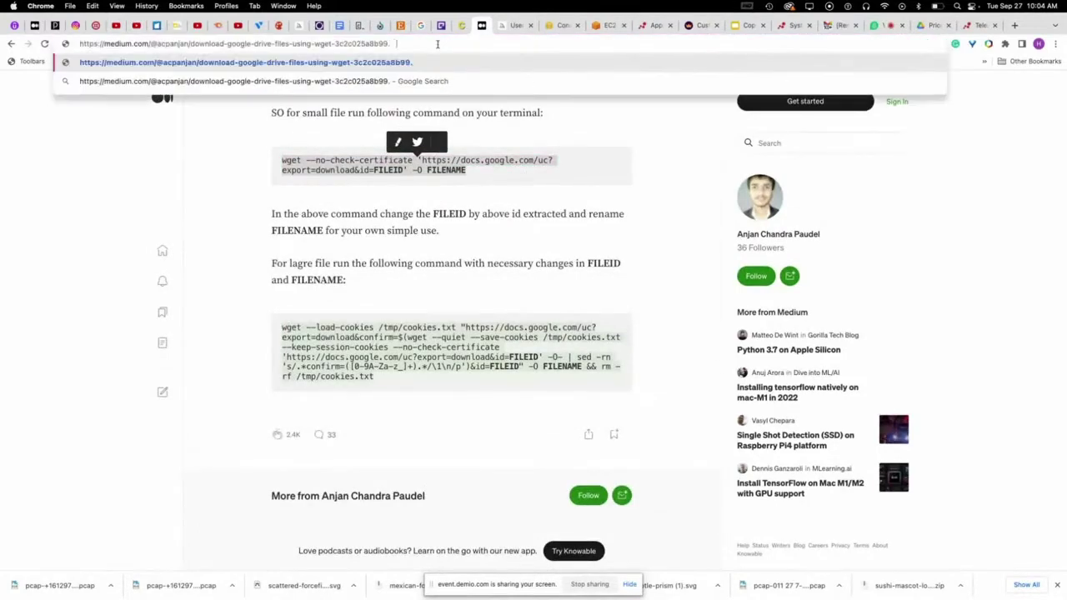
{"action": "key", "text": "super+v"}
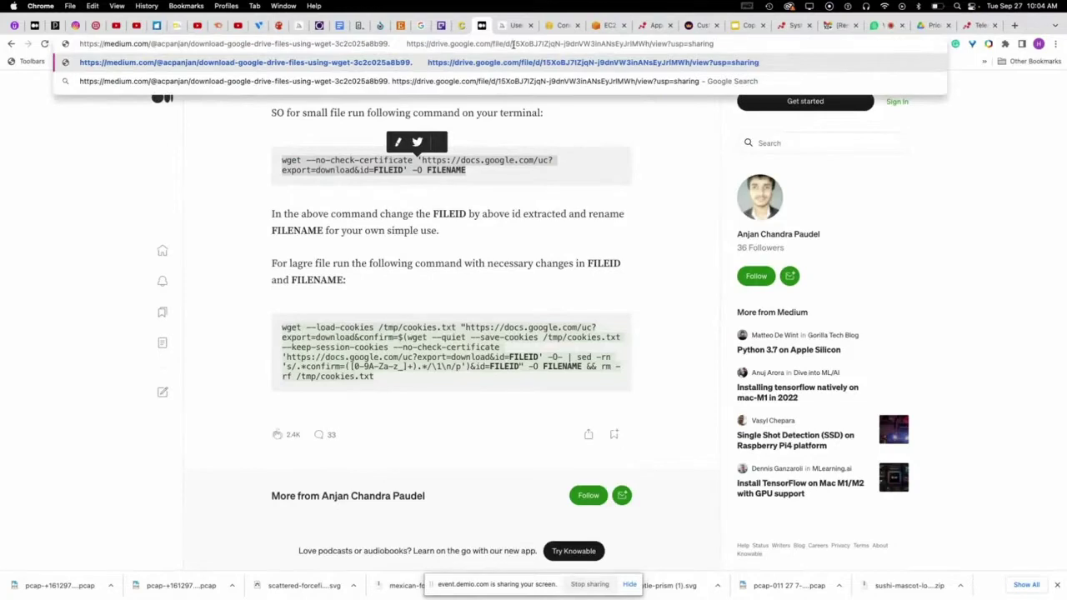
{"action": "left_click_drag", "start_coordinate": [512, 43], "coordinate": [651, 42]}
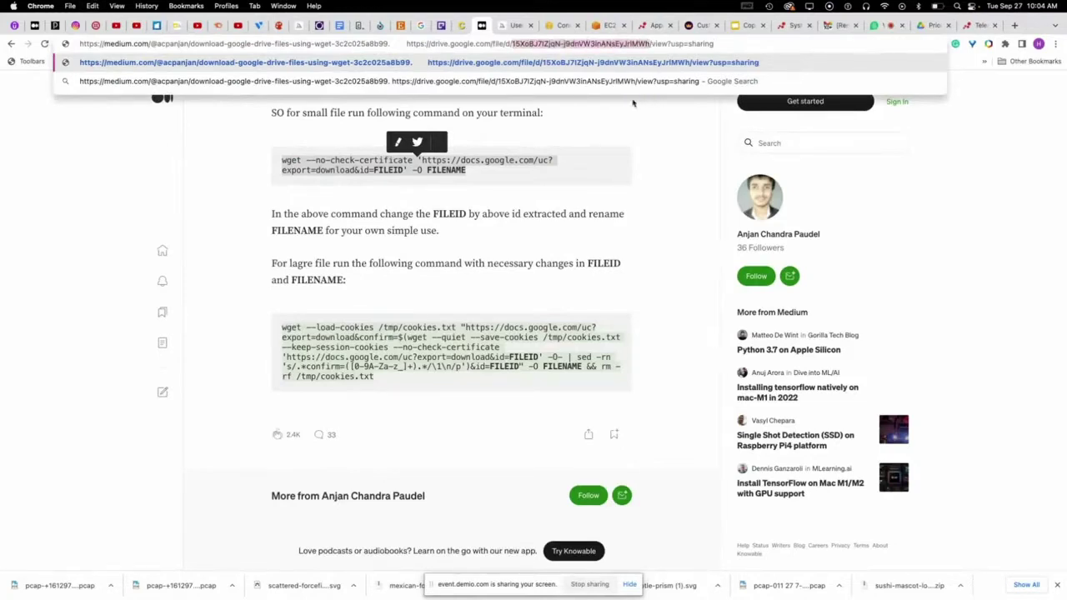
{"action": "left_click", "coordinate": [478, 190]}
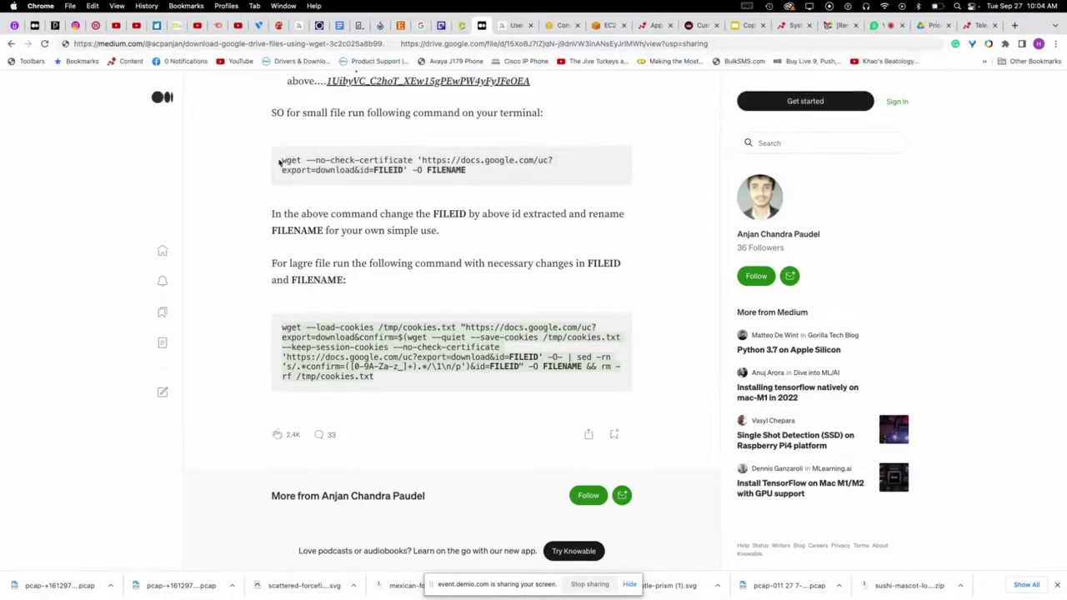
{"action": "left_click_drag", "start_coordinate": [280, 162], "coordinate": [480, 171]}
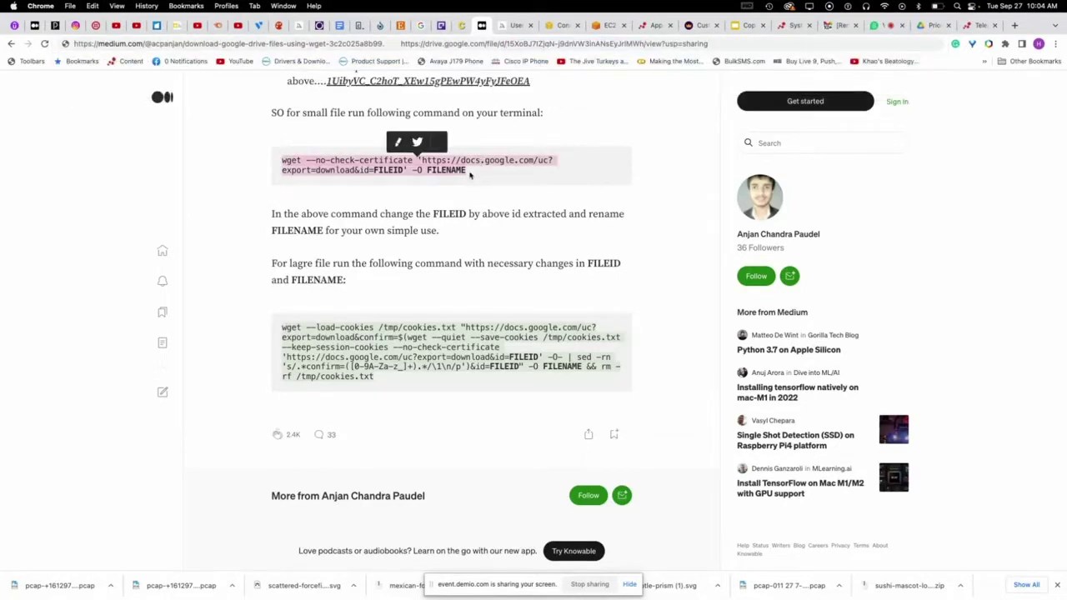
{"action": "left_click", "coordinate": [734, 42]}
{"action": "key", "text": "BackSpace"}
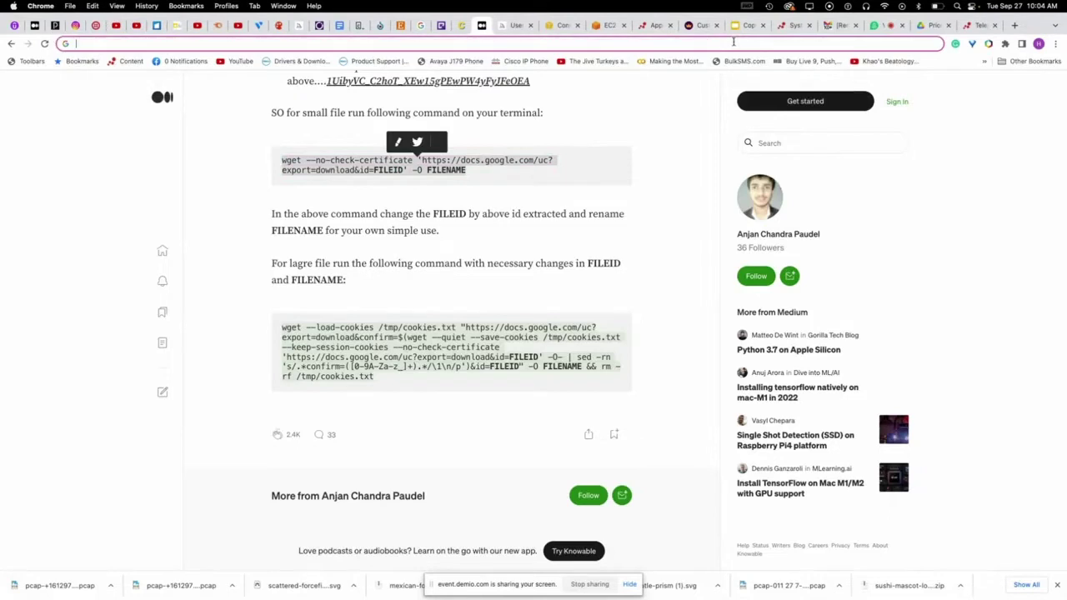
{"action": "key", "text": "super+v"}
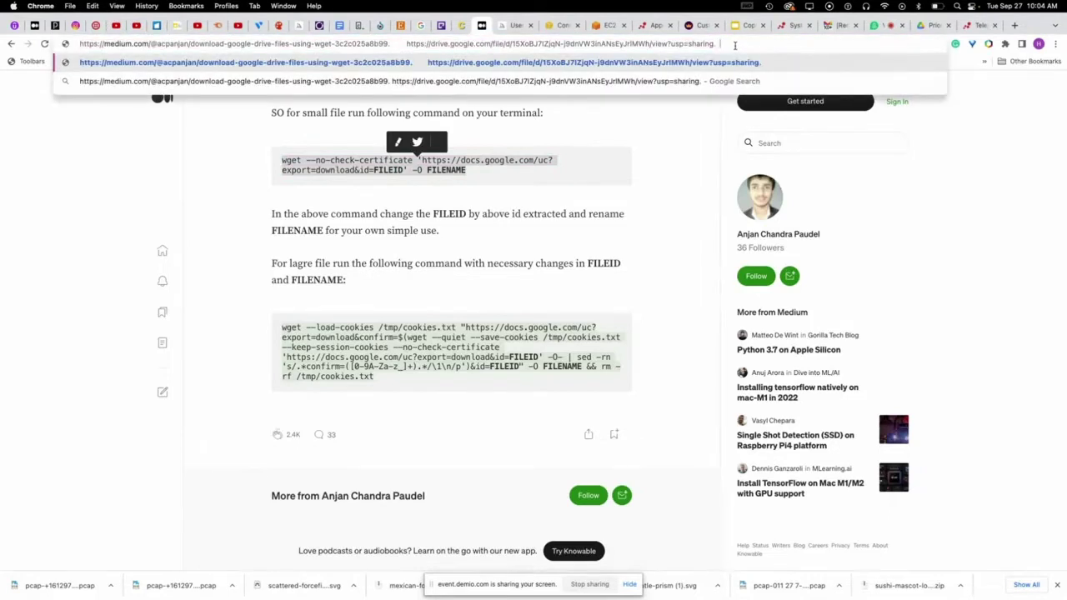
{"action": "key", "text": "BackSpace"}
{"action": "key", "text": "super+v"}
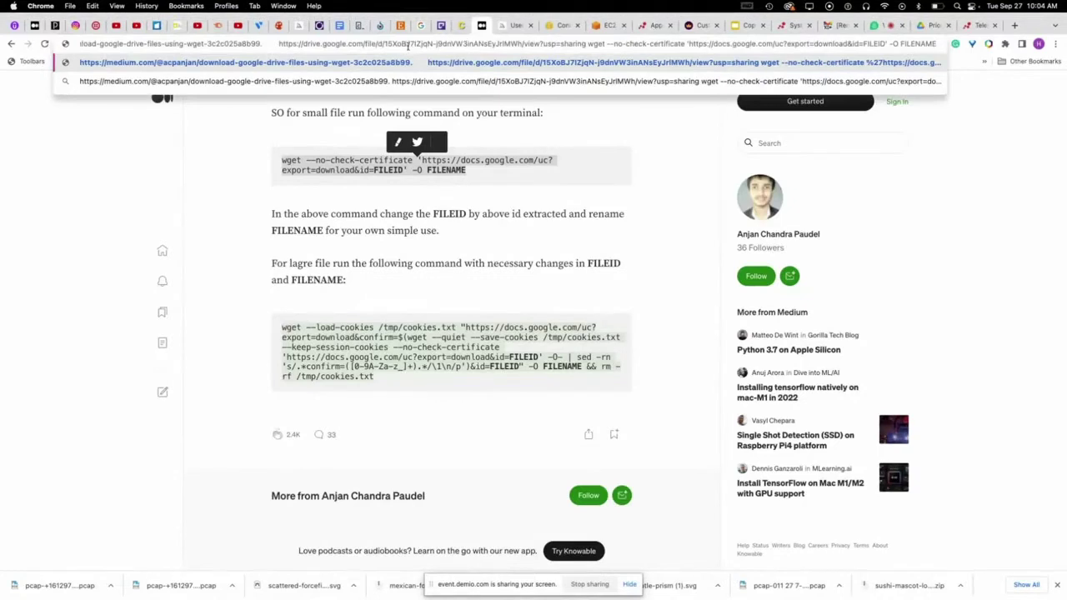
- Replace FILEID with the Drive file ID and FILENAME with logo2, then copy the command
{"action": "left_click_drag", "start_coordinate": [385, 45], "coordinate": [524, 43]}
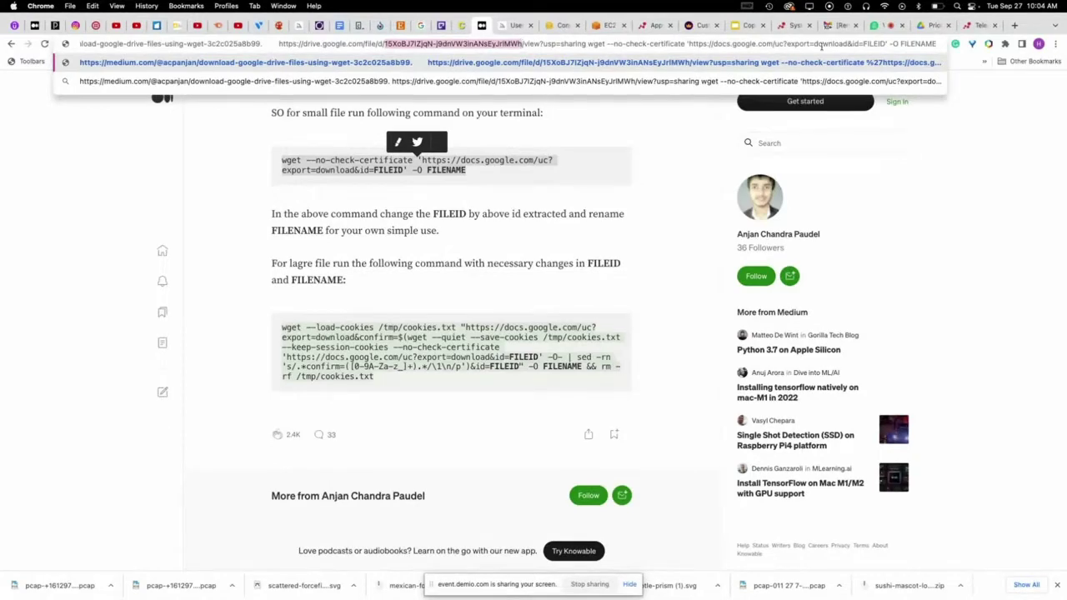
{"action": "left_click", "coordinate": [852, 44]}
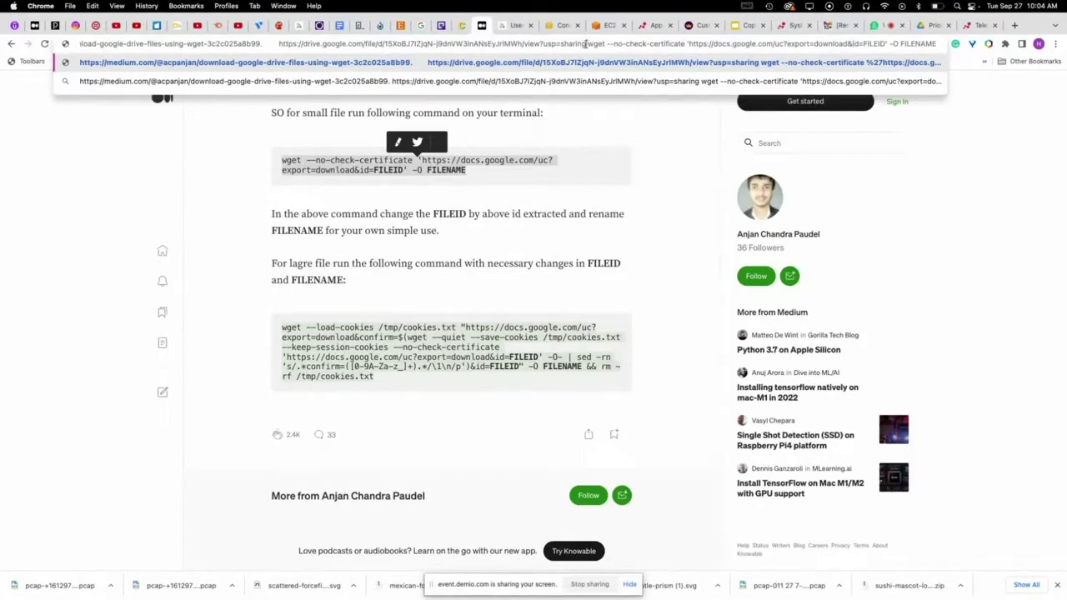
{"action": "left_click_drag", "start_coordinate": [587, 43], "coordinate": [275, 43]}
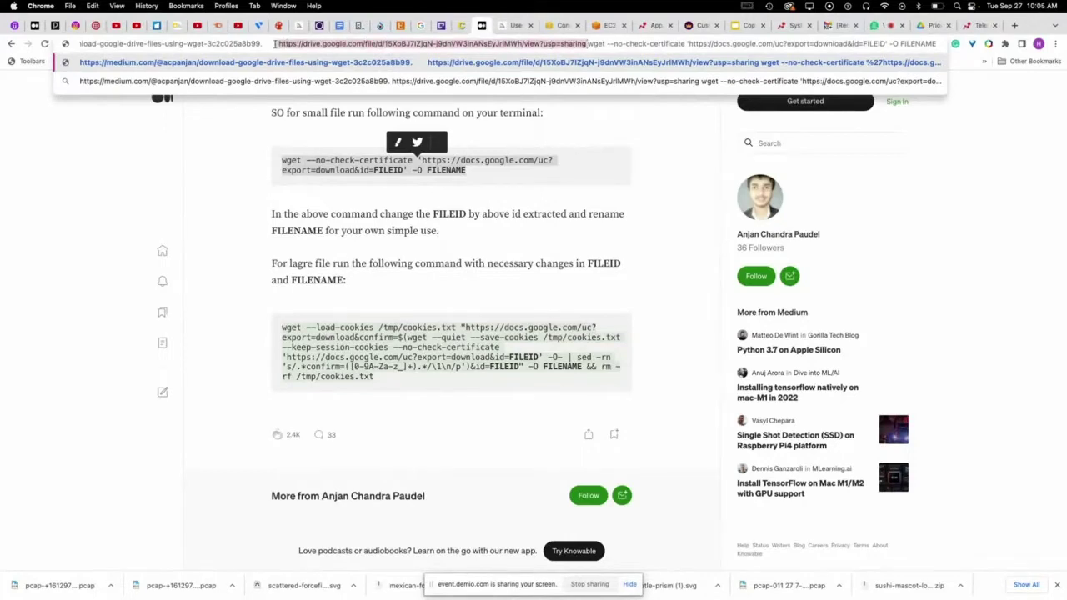
{"action": "key", "text": "BackSpace"}
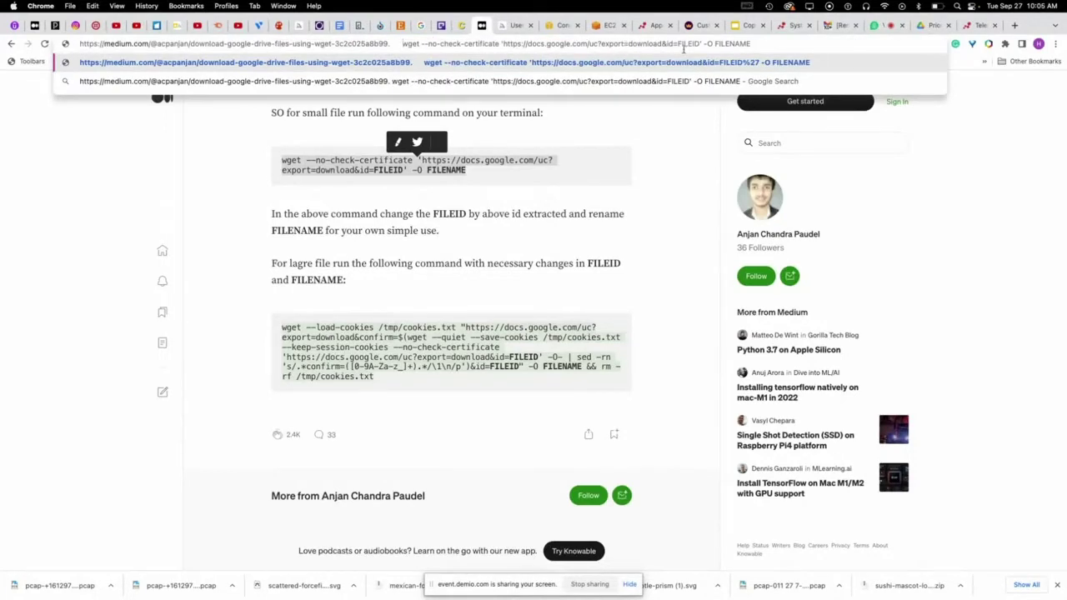
{"action": "double_click", "coordinate": [688, 44]}
{"action": "key", "text": "super+v"}
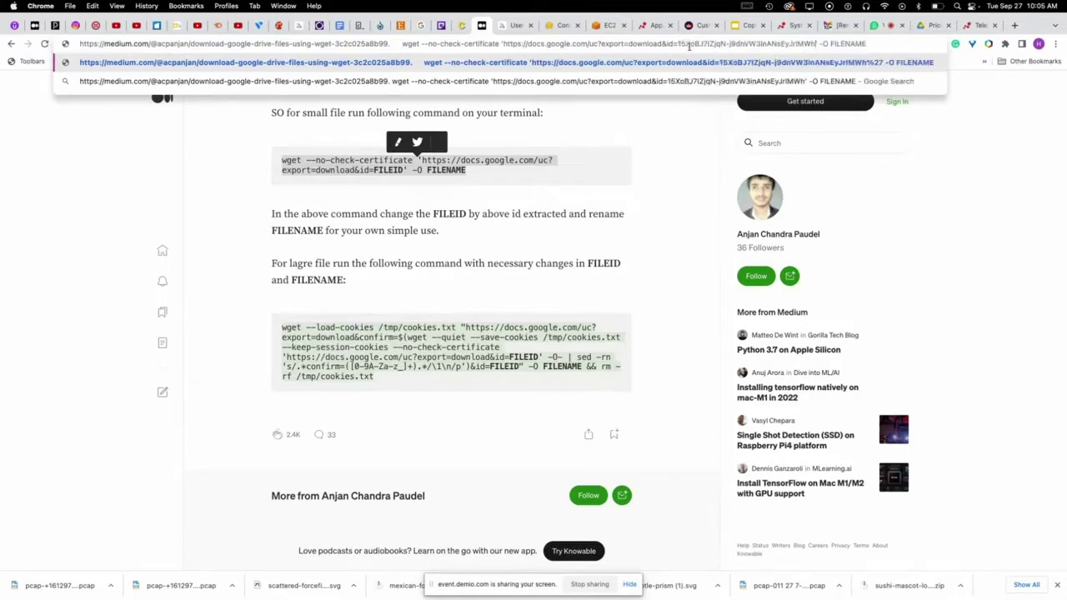
{"action": "double_click", "coordinate": [848, 43]}
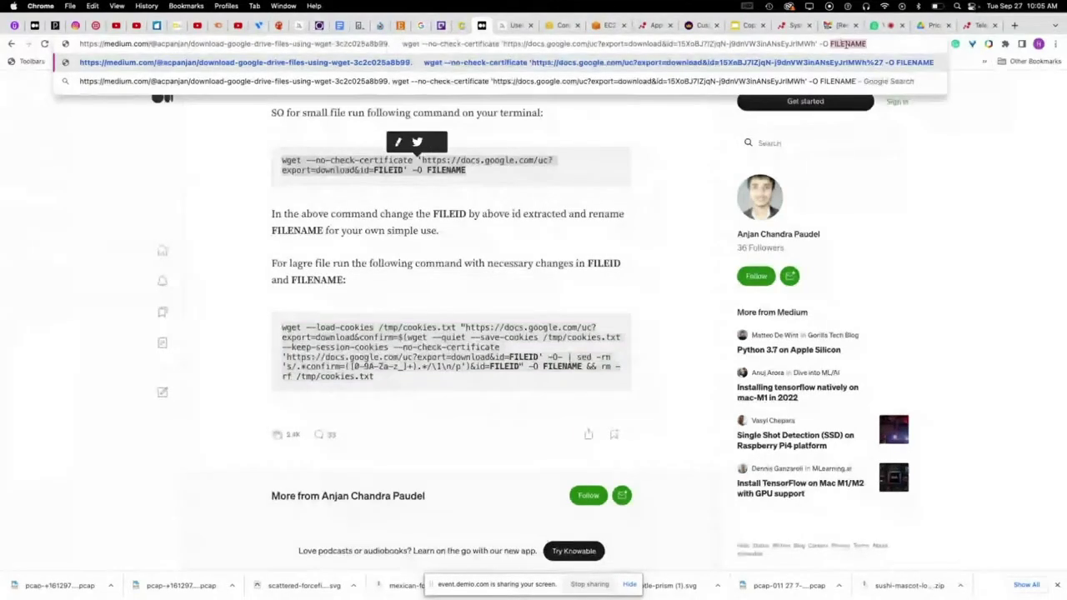
{"action": "type", "text": "logo2"}
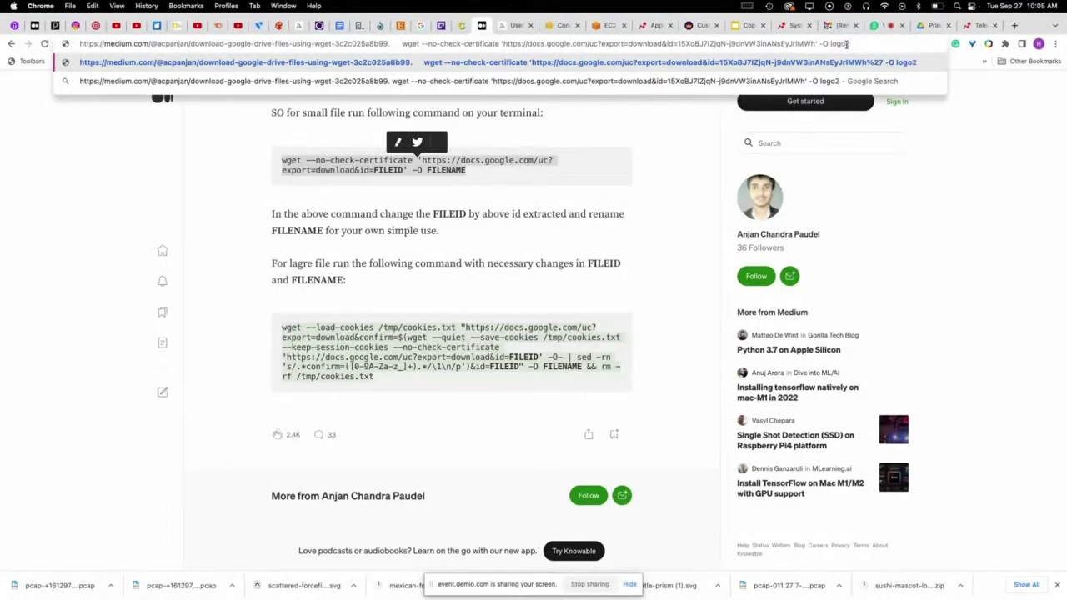
{"action": "left_click_drag", "start_coordinate": [851, 43], "coordinate": [404, 46]}
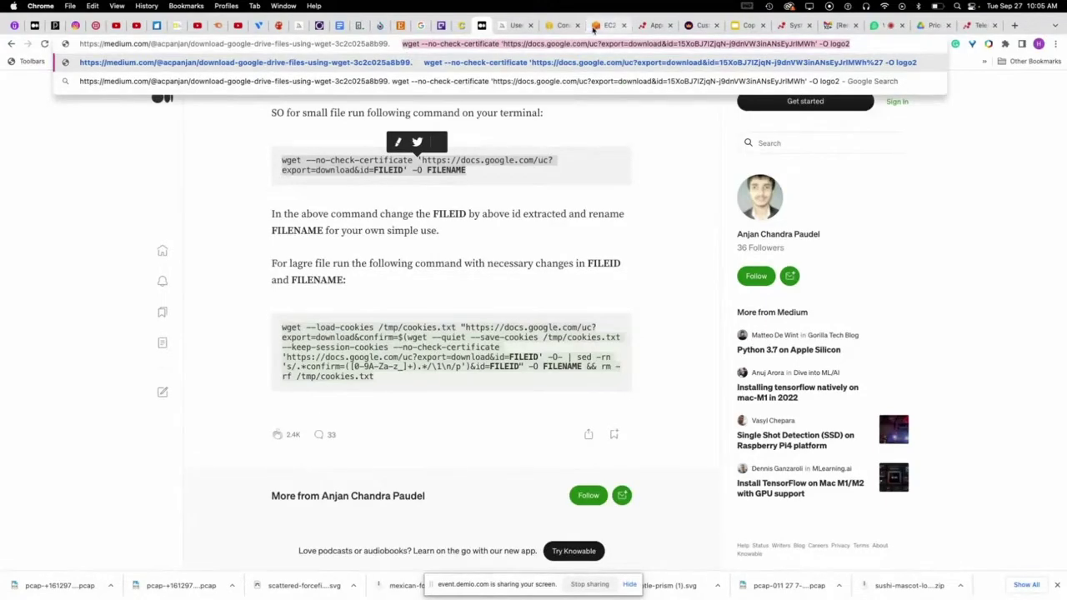
{"action": "left_click", "coordinate": [608, 25]}
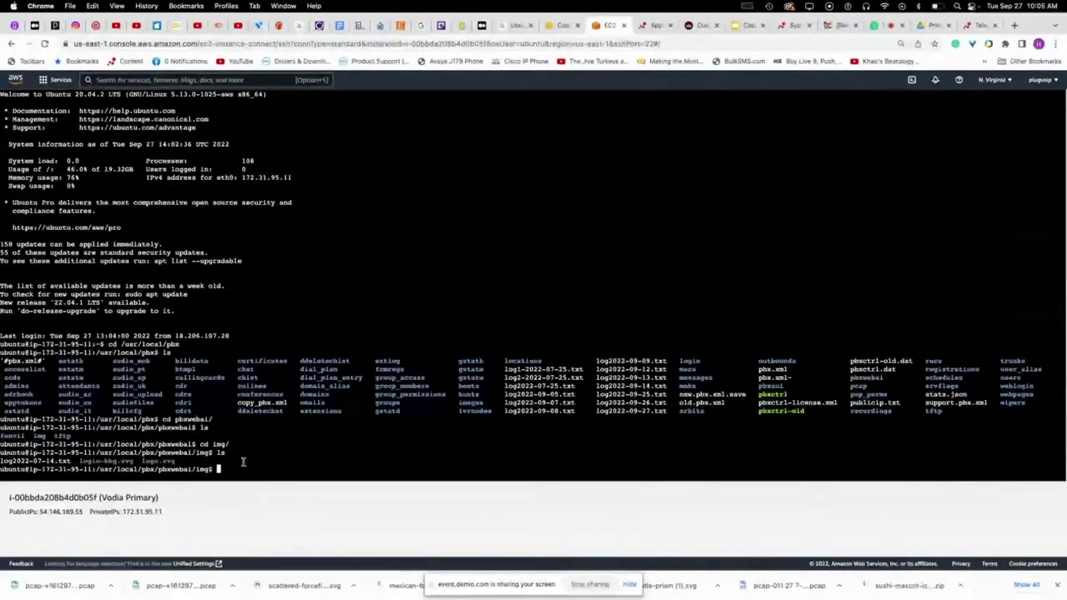
- Run the wget command with sudo to save logo2 into img, then list the folder
{"action": "type", "text": "sudo p"}
{"action": "key", "text": "BackSpace"}
{"action": "key", "text": "BackSpace"}
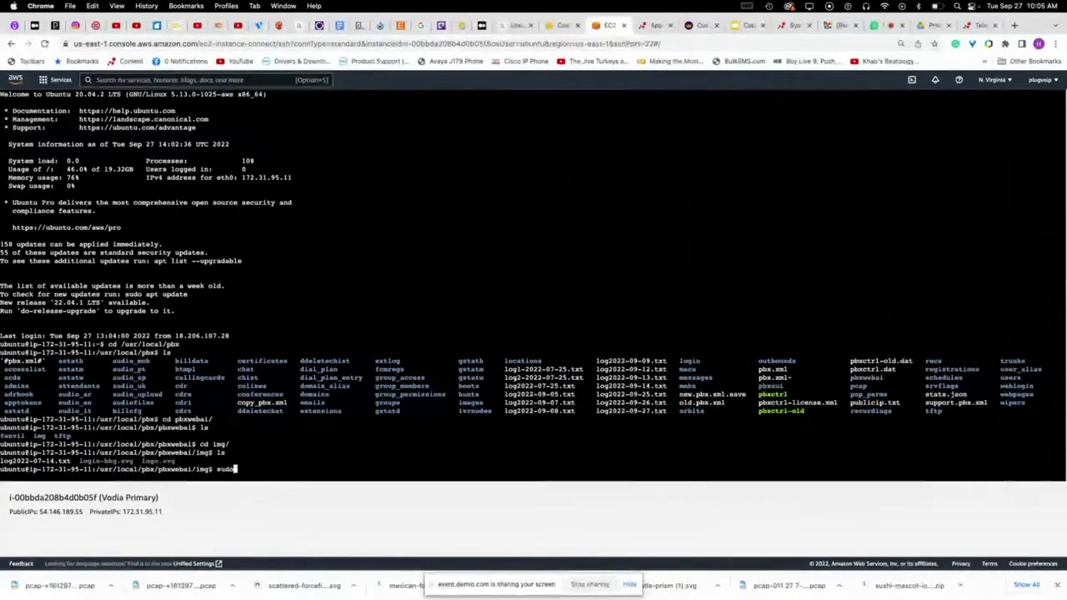
{"action": "key", "text": "super+v"}
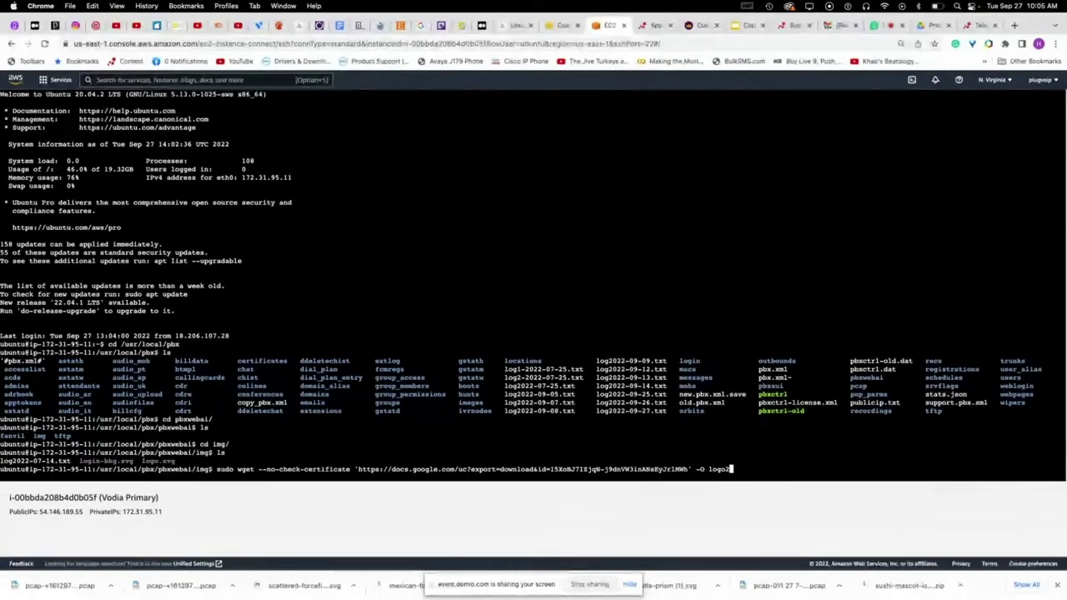
{"action": "key", "text": "Return"}
{"action": "type", "text": "ls"}
{"action": "key", "text": "Return"}
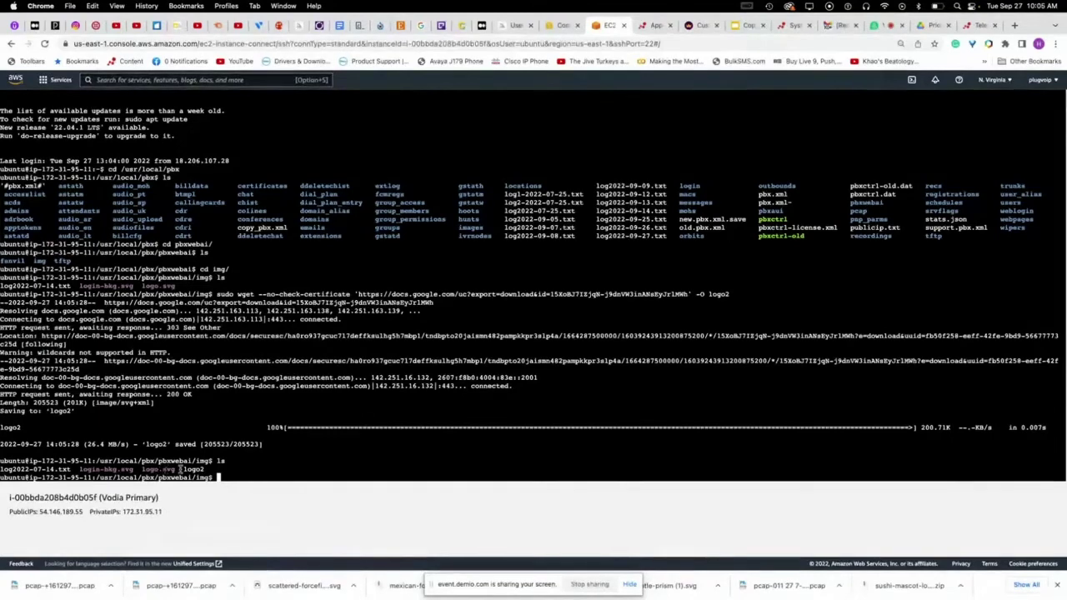
- Scroll the Appearance customization docs to the Background image and Company logo (logo.svg) sections
{"action": "left_click", "coordinate": [659, 26]}
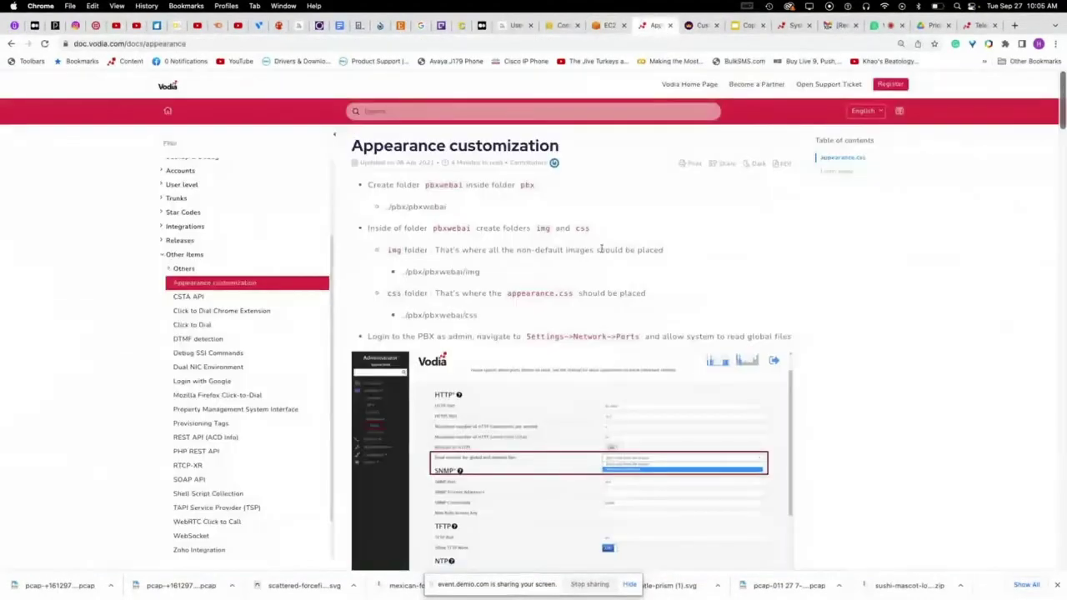
{"action": "scroll", "coordinate": [604, 251], "scroll_direction": "down", "scroll_amount": 5}
{"action": "scroll", "coordinate": [604, 254], "scroll_direction": "down", "scroll_amount": 15}
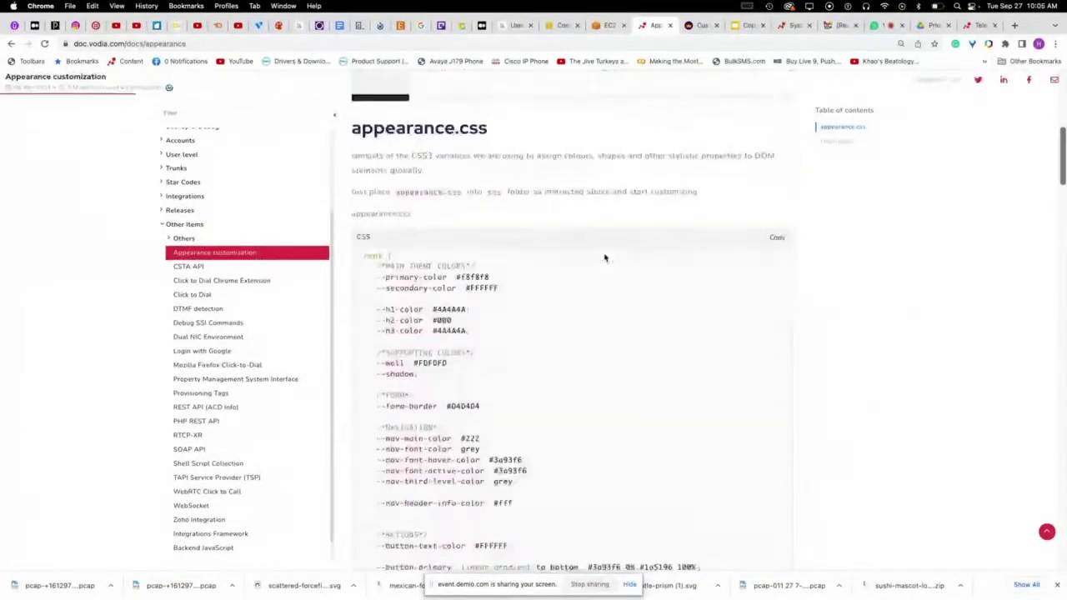
{"action": "scroll", "coordinate": [606, 257], "scroll_direction": "down", "scroll_amount": 10}
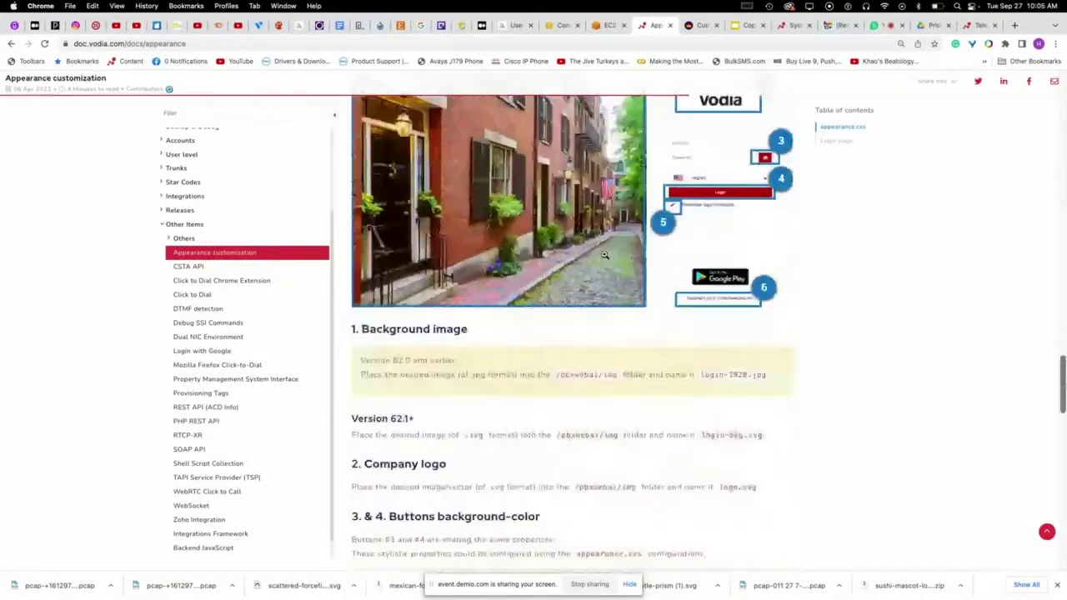
{"action": "scroll", "coordinate": [604, 254], "scroll_direction": "down", "scroll_amount": 2}
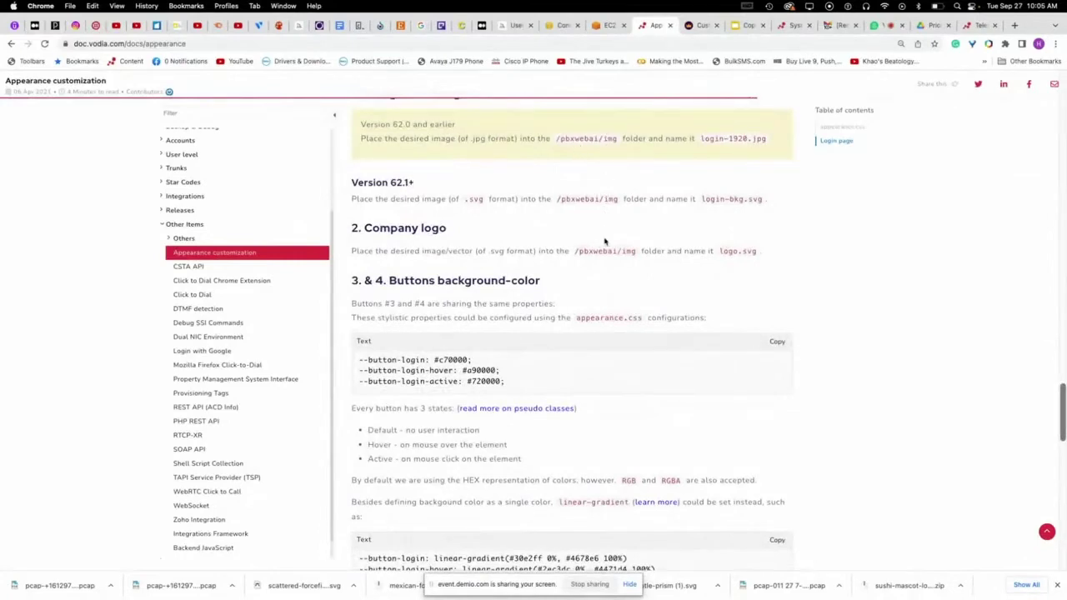
{"action": "scroll", "coordinate": [607, 238], "scroll_direction": "up", "scroll_amount": 1}
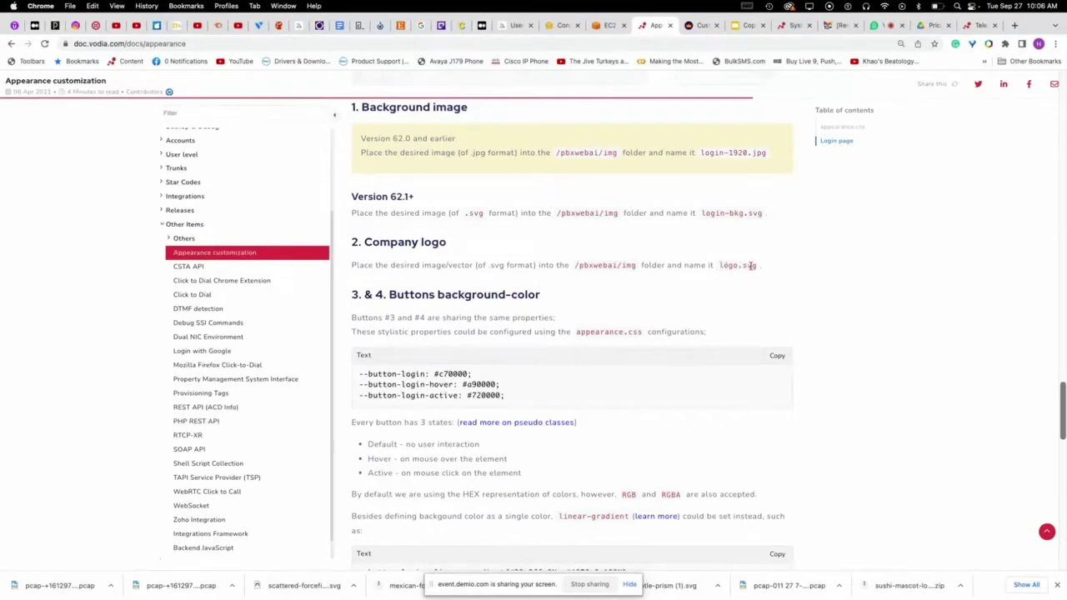
- Sign in to the Cloud Phone System as the administrator
{"action": "left_click", "coordinate": [979, 29]}
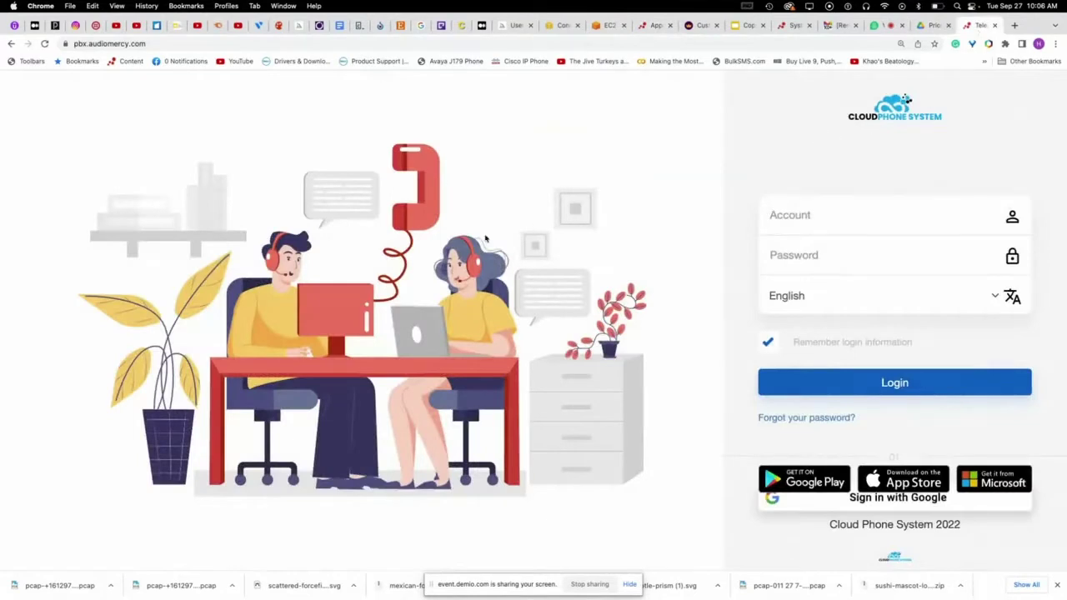
{"action": "left_click", "coordinate": [848, 211]}
{"action": "type", "text": "admin******"}
{"action": "key", "text": "Return"}
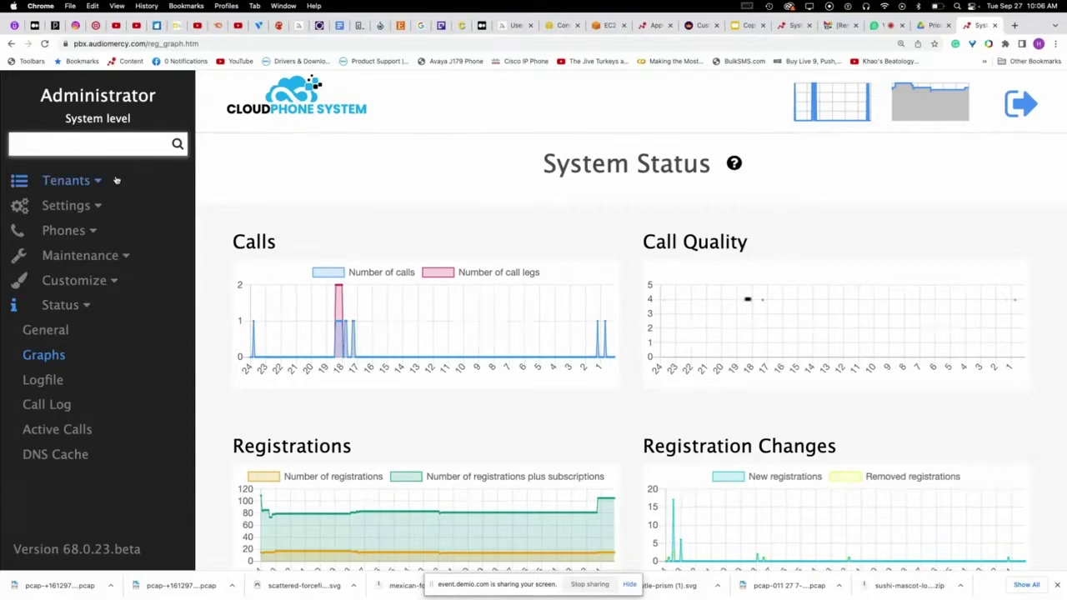
{"action": "scroll", "coordinate": [403, 212], "scroll_direction": "down", "scroll_amount": 2}
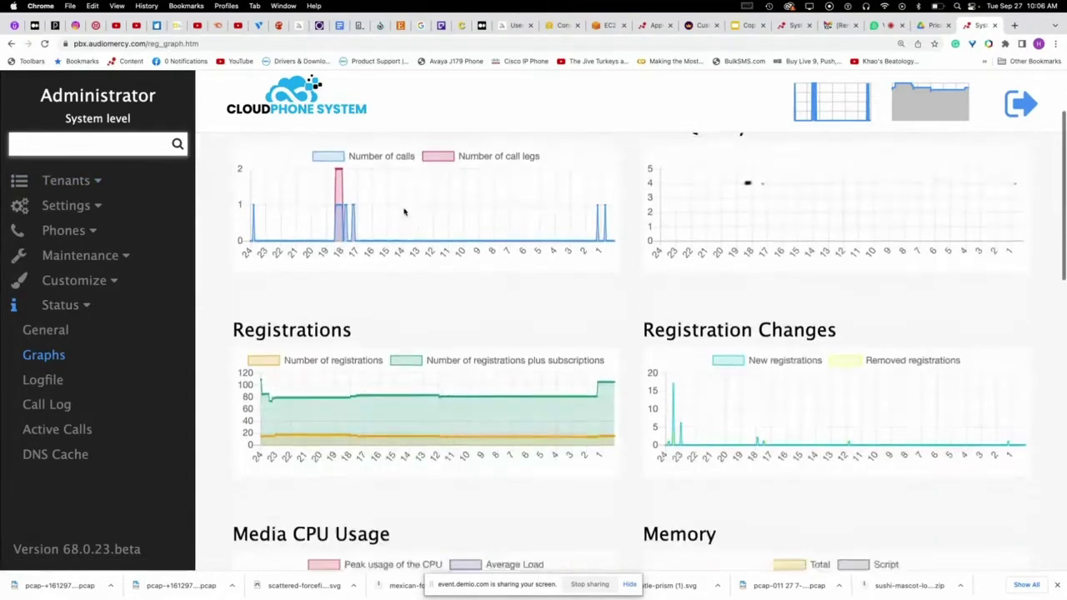
{"action": "scroll", "coordinate": [403, 212], "scroll_direction": "up", "scroll_amount": 2}
- Expand Tenants and Settings and open the General > System settings page
{"action": "left_click", "coordinate": [98, 181]}
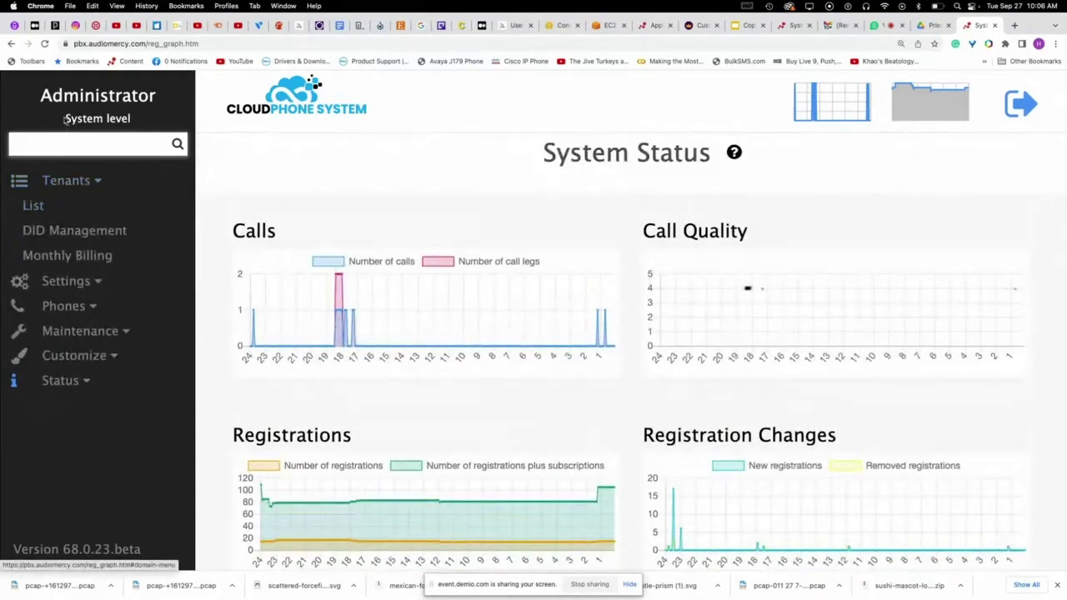
{"action": "left_click", "coordinate": [65, 281]}
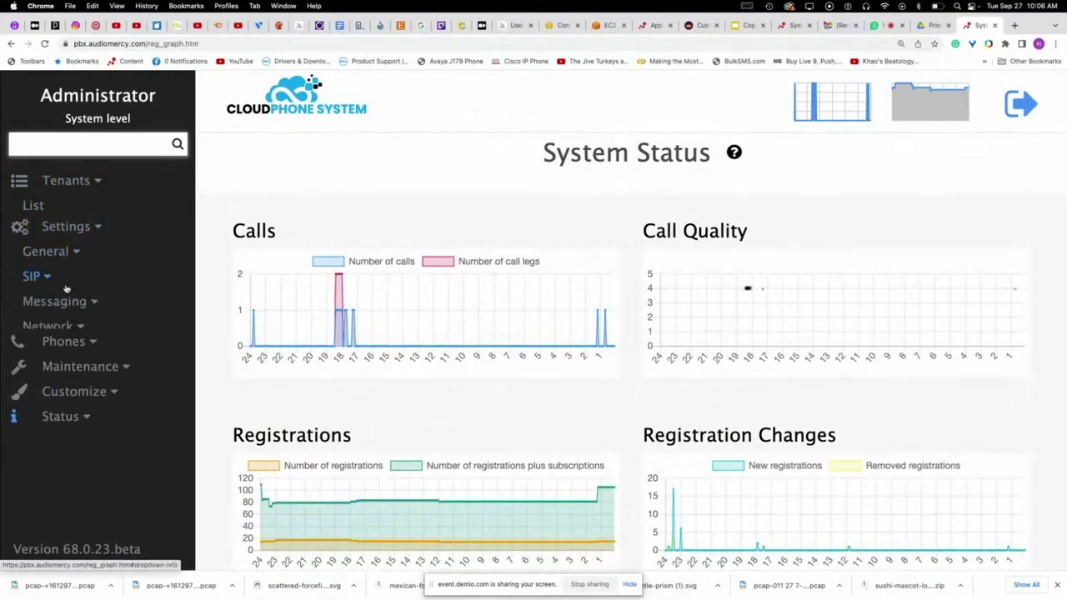
{"action": "left_click", "coordinate": [50, 230]}
{"action": "left_click", "coordinate": [58, 252]}
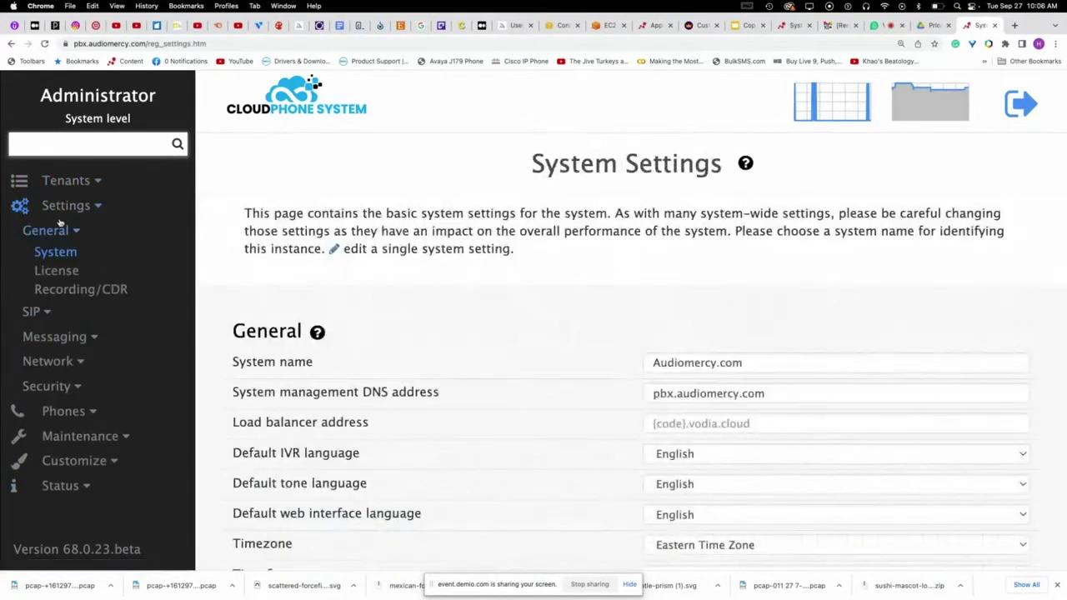
- Open the tenant list, visit pbx.audiomercy.com, then leave the tenant
{"action": "left_click", "coordinate": [65, 182]}
{"action": "scroll", "coordinate": [220, 302], "scroll_direction": "down", "scroll_amount": 5}
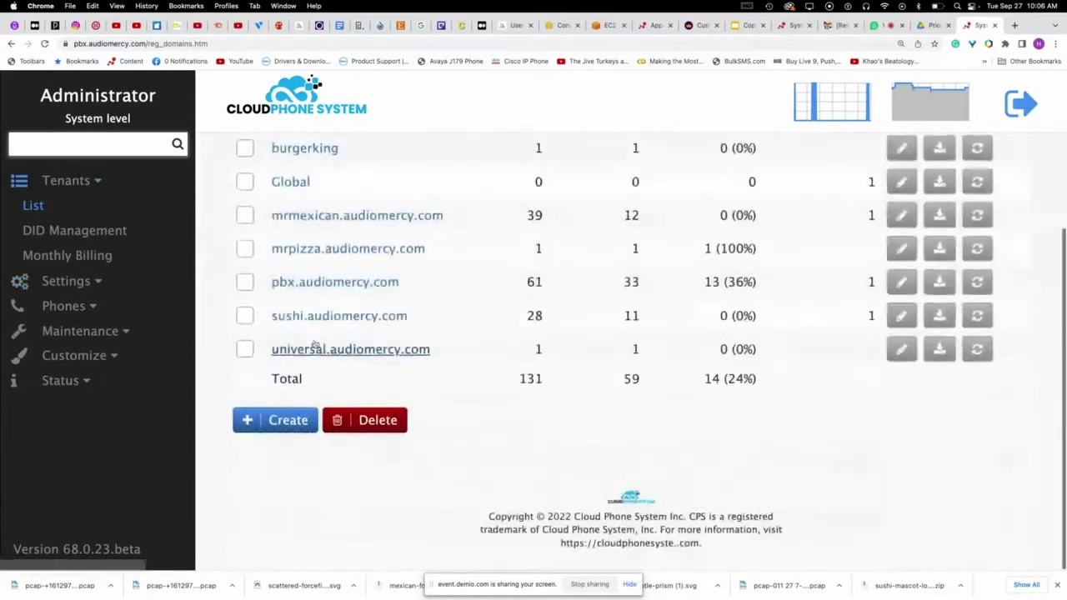
{"action": "left_click", "coordinate": [315, 296]}
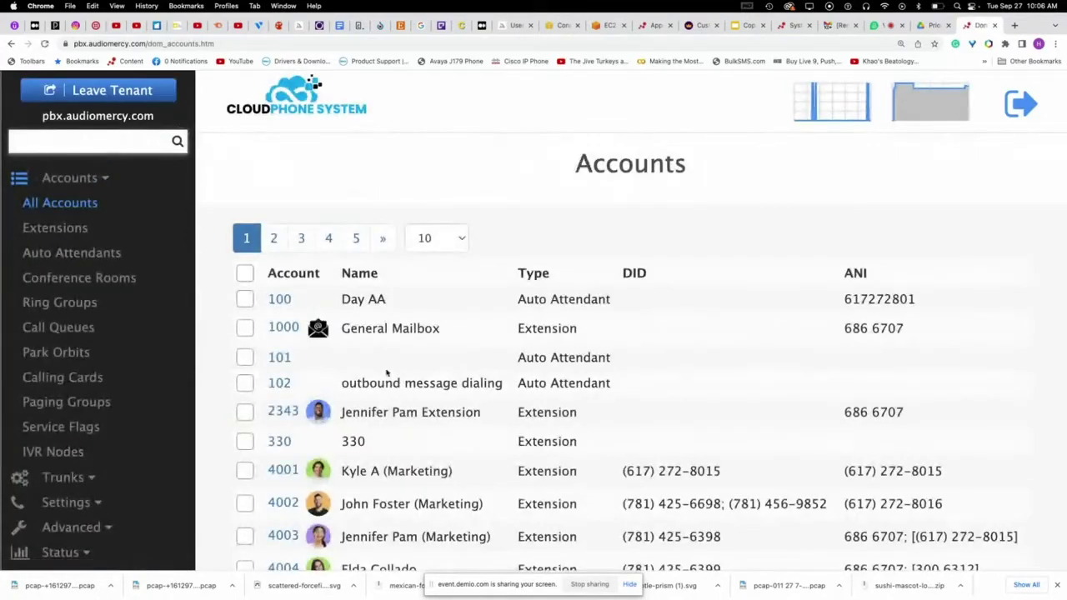
{"action": "scroll", "coordinate": [401, 366], "scroll_direction": "down", "scroll_amount": 3}
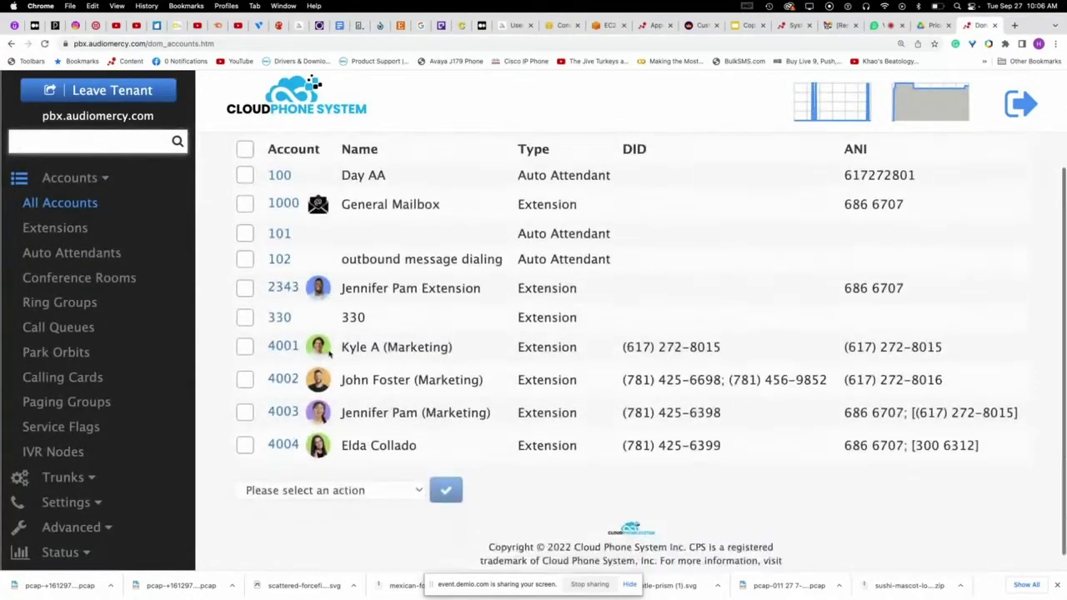
{"action": "left_click", "coordinate": [141, 97]}
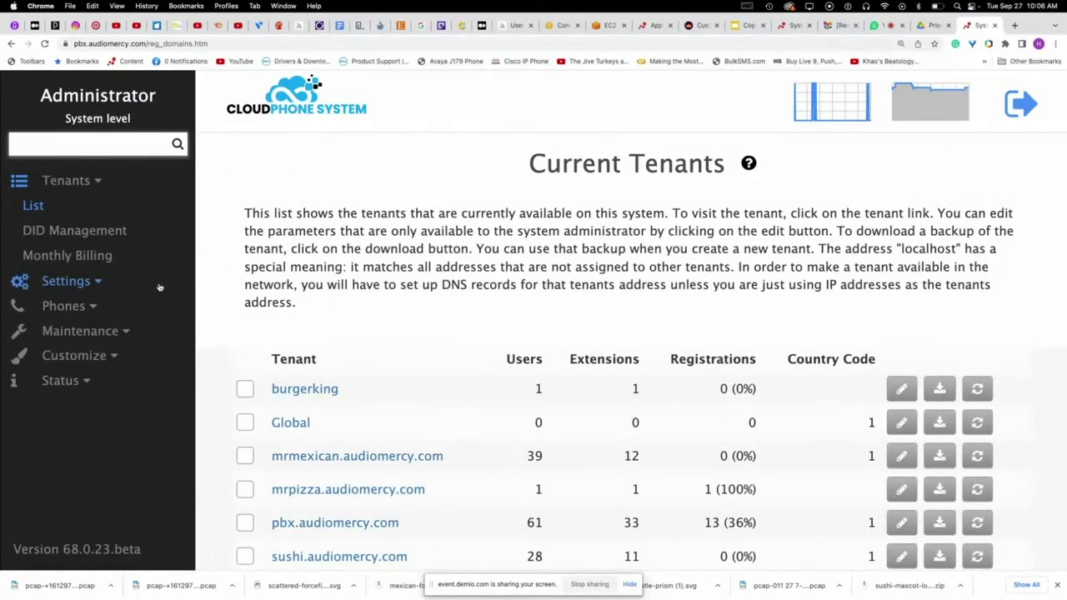
- Open the system-level Settings > Network > Ports page
{"action": "left_click", "coordinate": [82, 286]}
{"action": "left_click", "coordinate": [65, 307]}
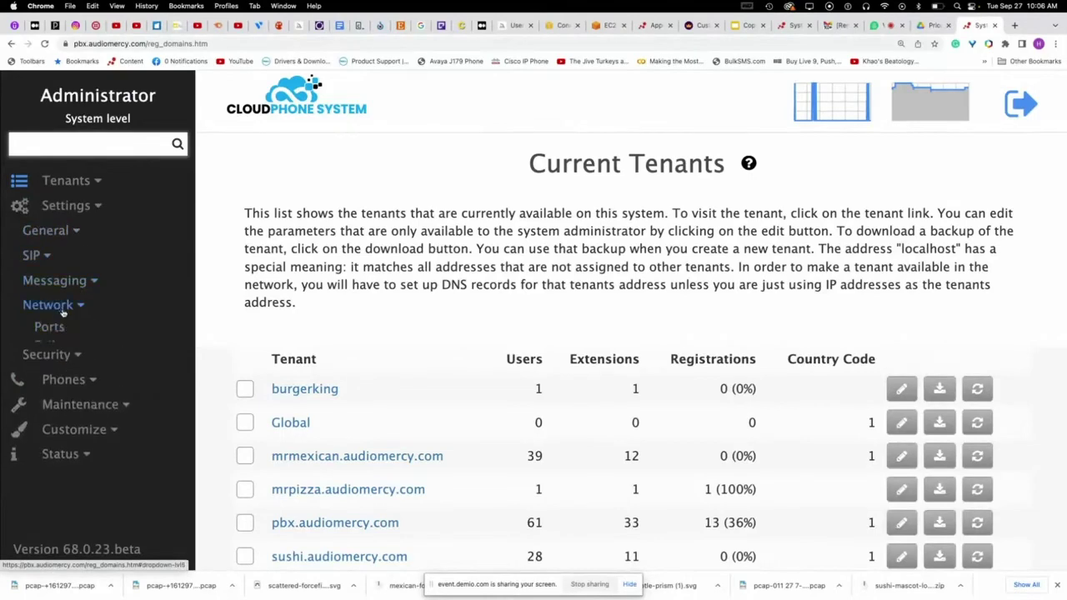
{"action": "left_click", "coordinate": [50, 328]}
- Set 'Read content for global and domain files' to 'Read from file system' and save
{"action": "scroll", "coordinate": [588, 339], "scroll_direction": "down", "scroll_amount": 3}
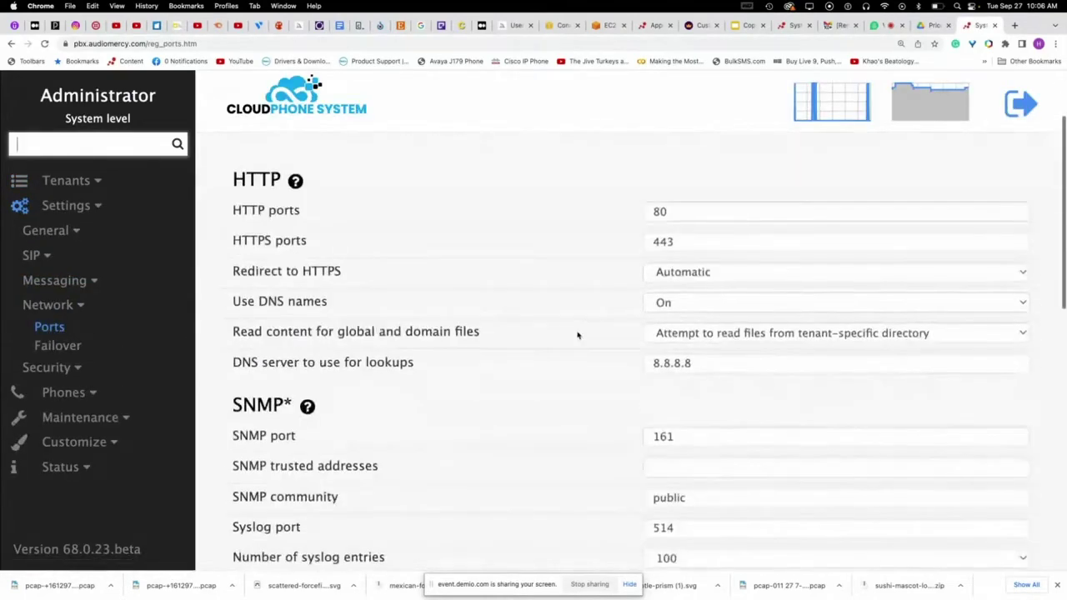
{"action": "scroll", "coordinate": [574, 334], "scroll_direction": "up", "scroll_amount": 1}
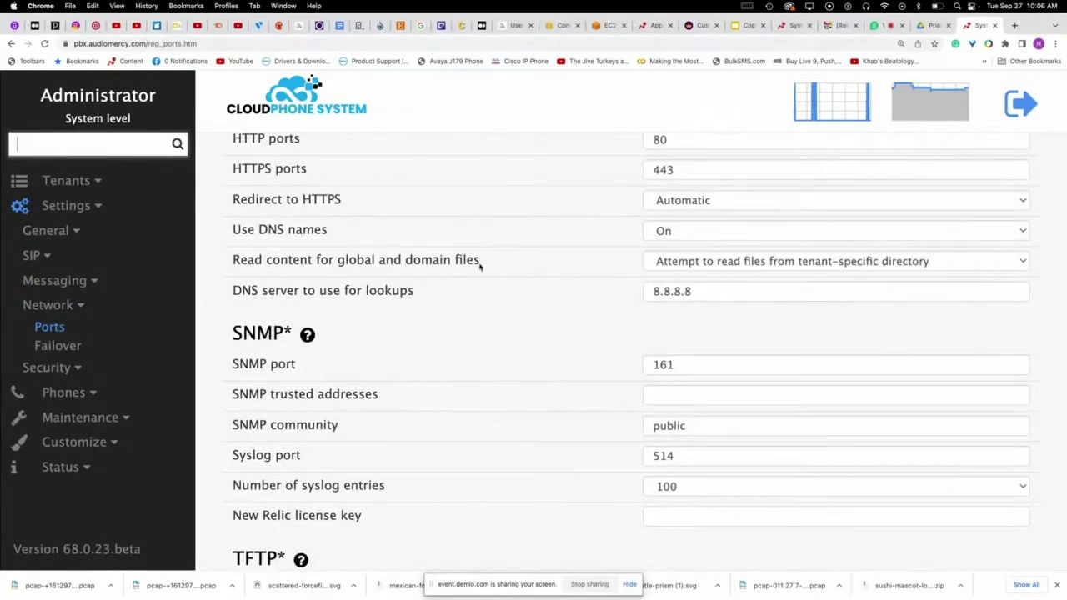
{"action": "left_click", "coordinate": [709, 263]}
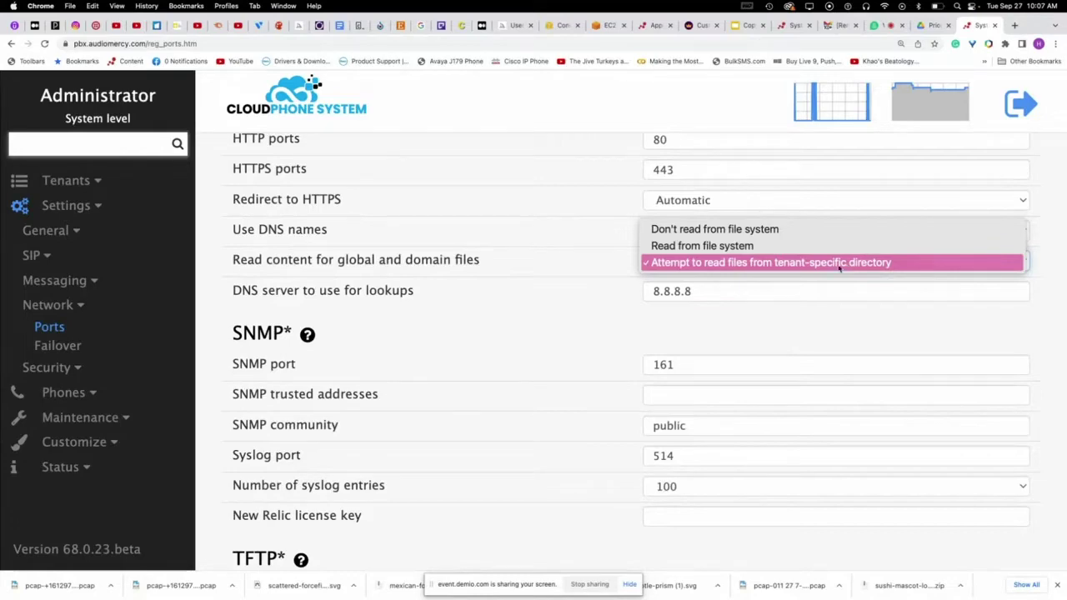
{"action": "left_click", "coordinate": [741, 248]}
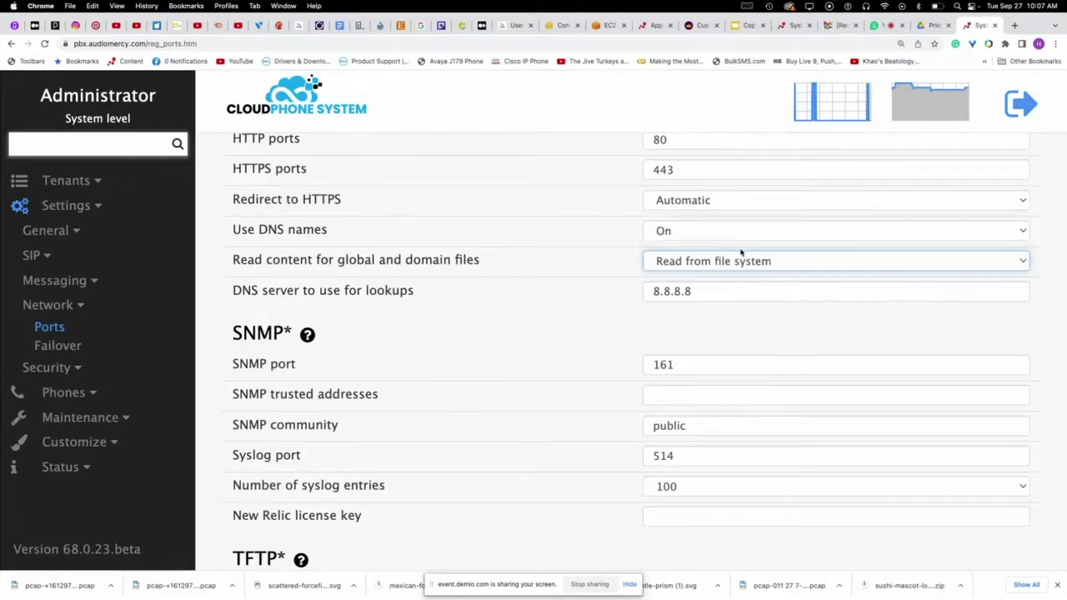
{"action": "scroll", "coordinate": [571, 365], "scroll_direction": "down", "scroll_amount": 10}
{"action": "scroll", "coordinate": [572, 365], "scroll_direction": "down", "scroll_amount": 2}
{"action": "left_click", "coordinate": [284, 442]}
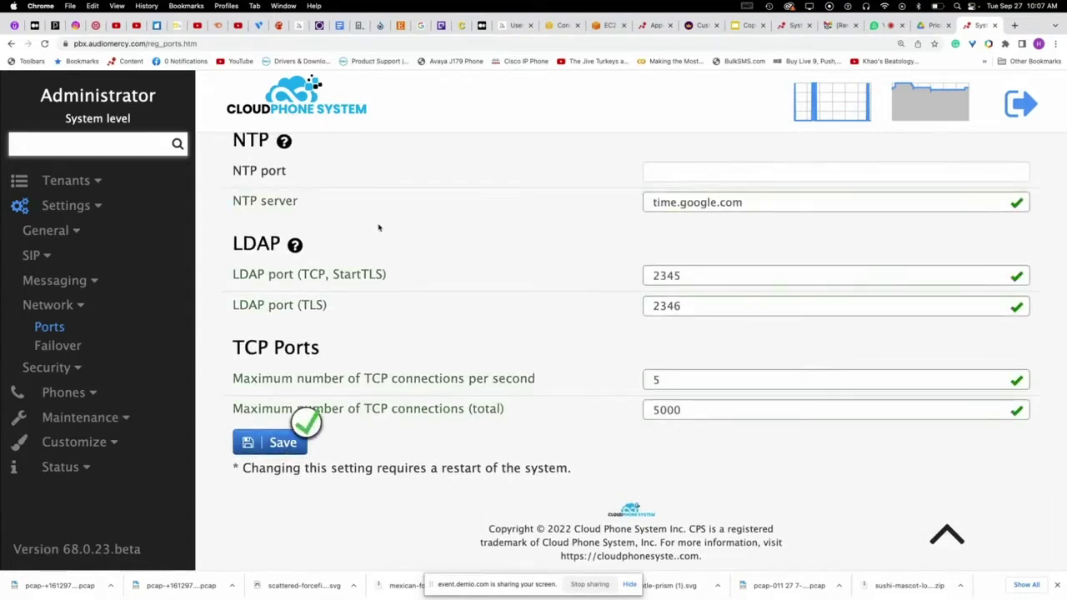
- Show the system tenant list from Tenants > List
{"action": "scroll", "coordinate": [359, 218], "scroll_direction": "up", "scroll_amount": 3}
{"action": "left_click", "coordinate": [66, 180]}
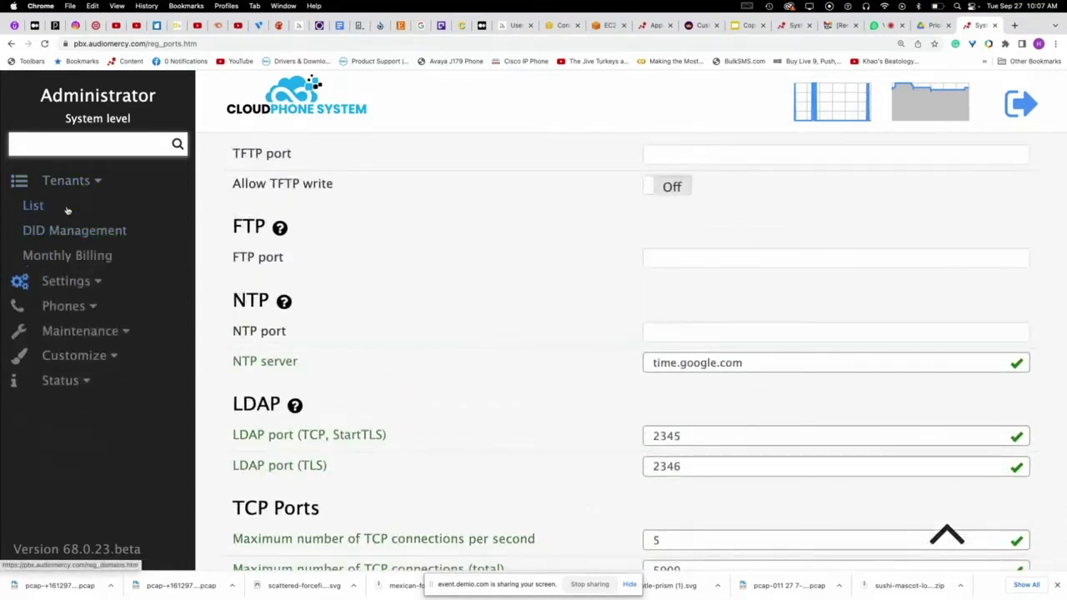
{"action": "left_click", "coordinate": [66, 211]}
{"action": "scroll", "coordinate": [470, 341], "scroll_direction": "down", "scroll_amount": 3}
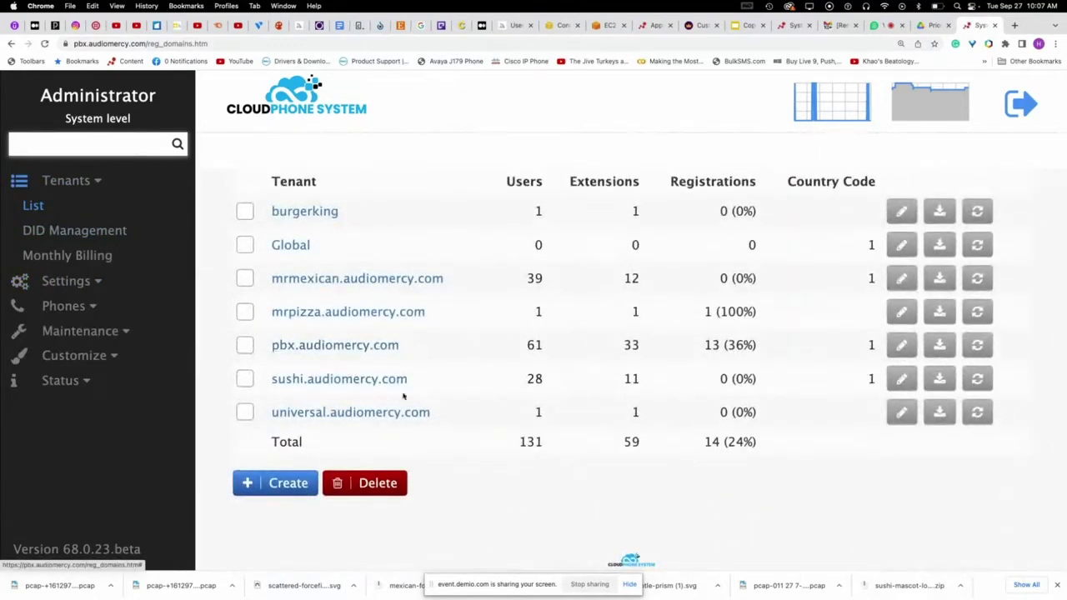
- Enter the sushi.audiomercy.com tenant and open its Logo settings page
{"action": "left_click", "coordinate": [354, 382]}
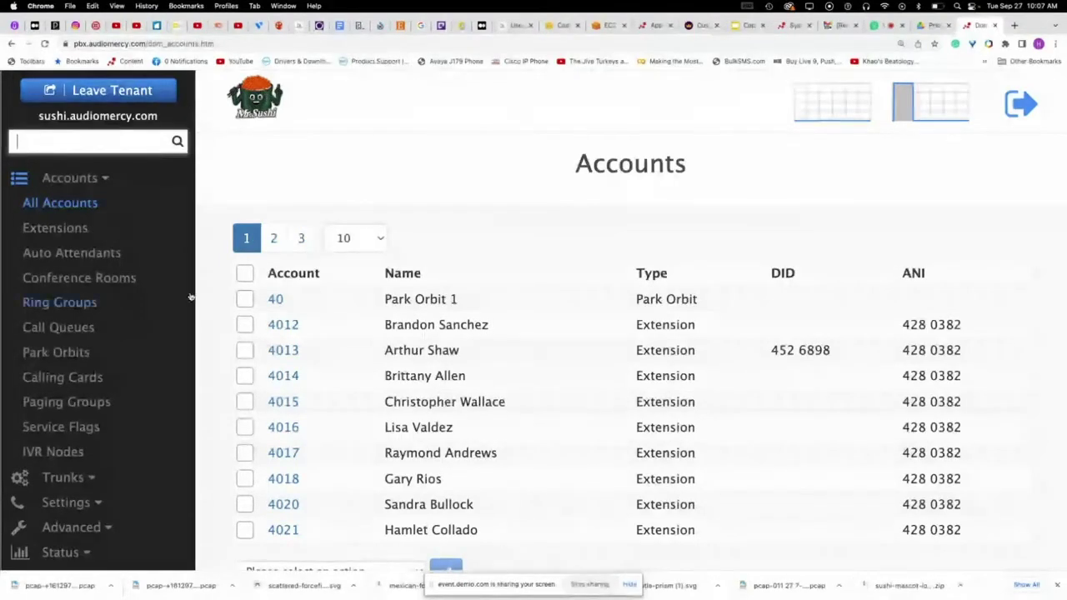
{"action": "scroll", "coordinate": [191, 296], "scroll_direction": "down", "scroll_amount": 1}
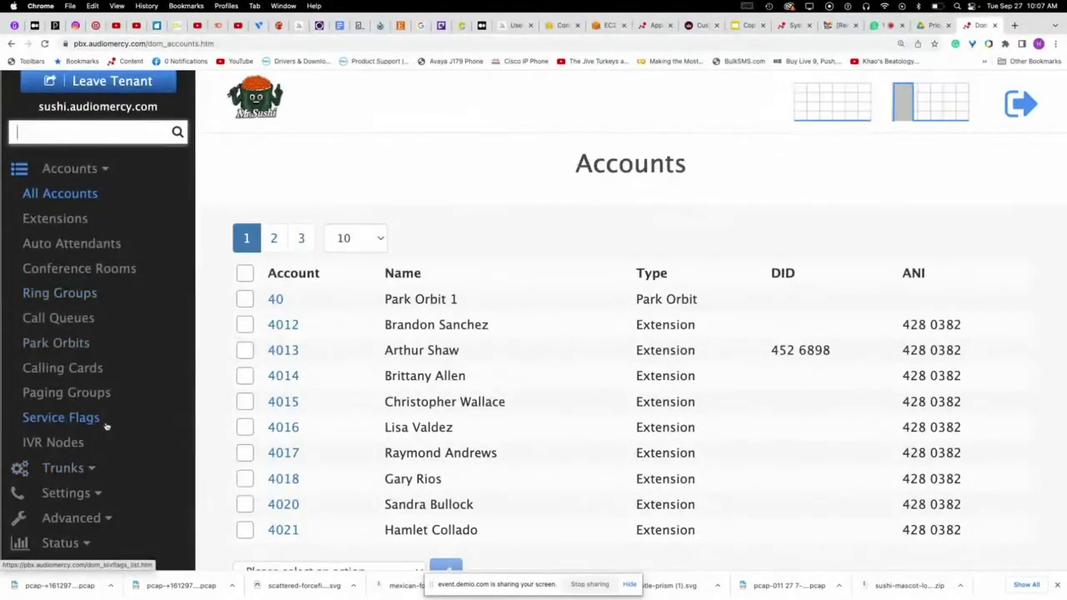
{"action": "left_click", "coordinate": [76, 494]}
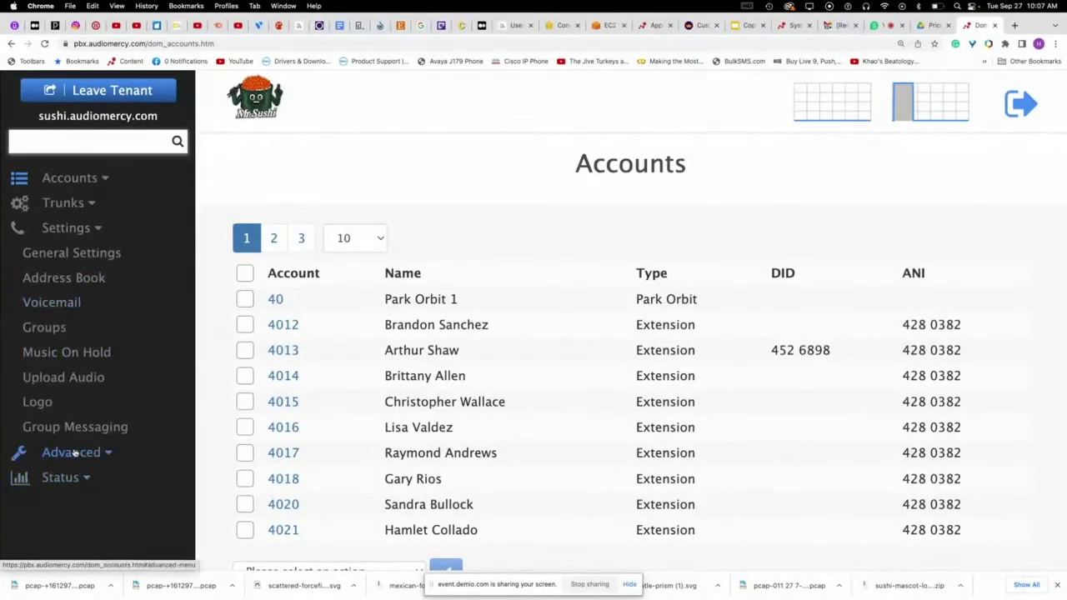
{"action": "left_click", "coordinate": [37, 402]}
{"action": "scroll", "coordinate": [424, 370], "scroll_direction": "down", "scroll_amount": 3}
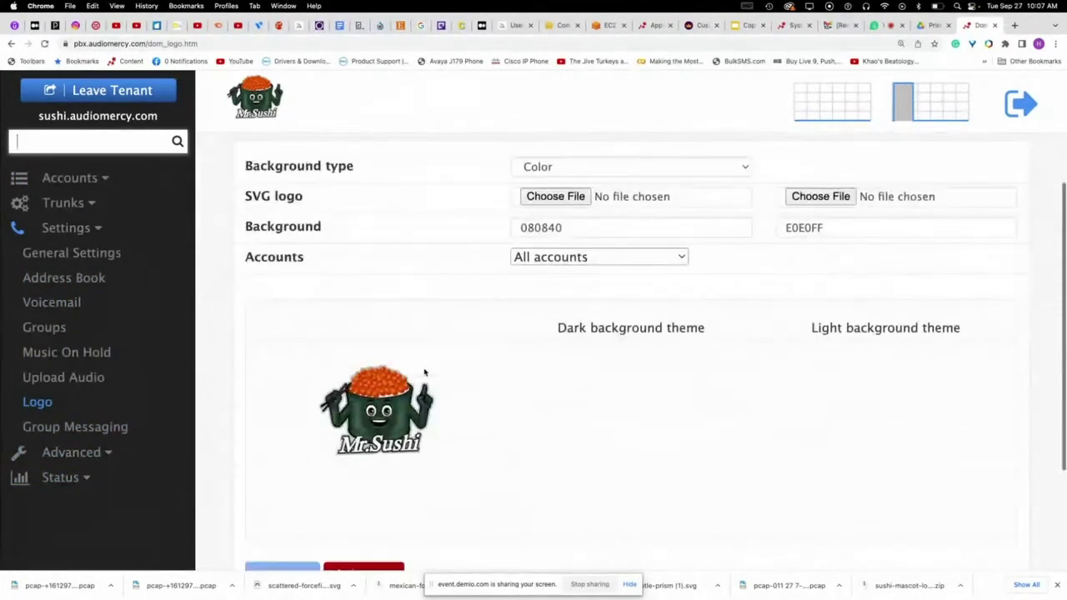
{"action": "scroll", "coordinate": [424, 373], "scroll_direction": "up", "scroll_amount": 2}
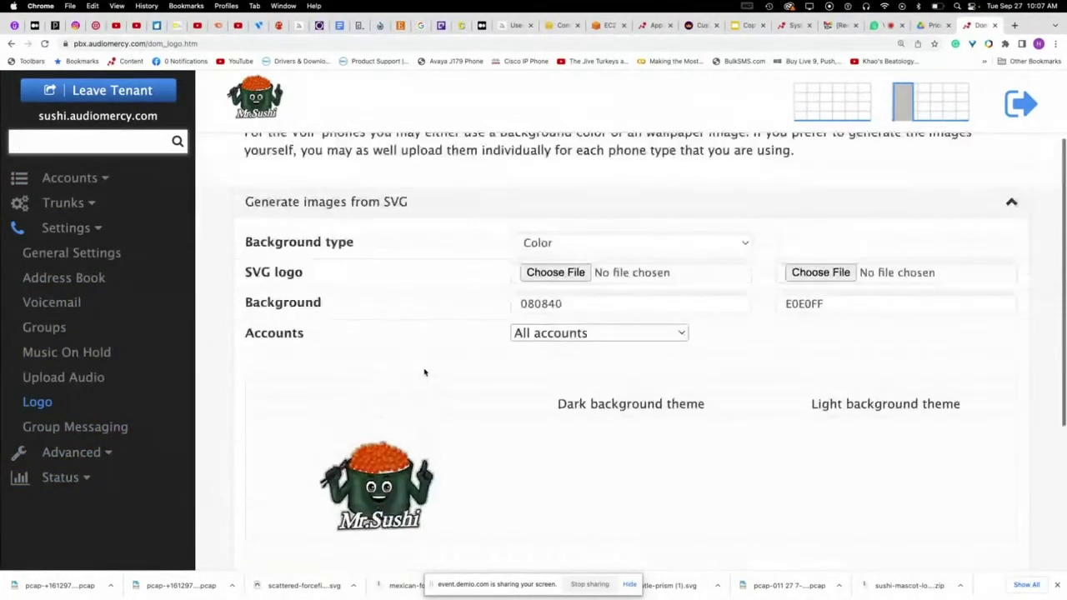
- Set the phone background type to image, with phonesystem.svg as the dark- and light-theme logo
{"action": "left_click", "coordinate": [549, 243]}
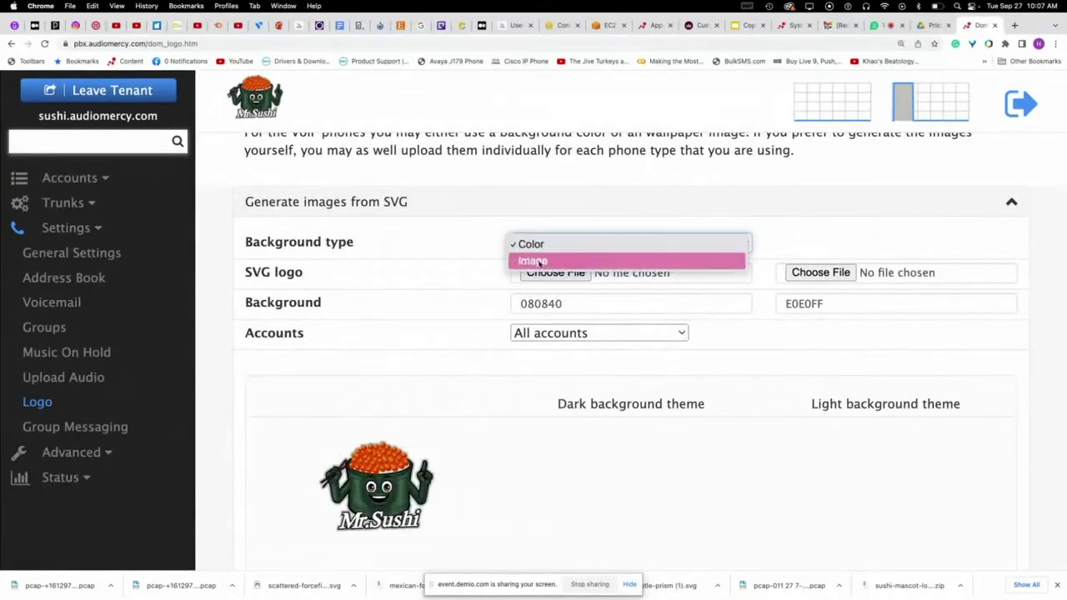
{"action": "left_click", "coordinate": [541, 262]}
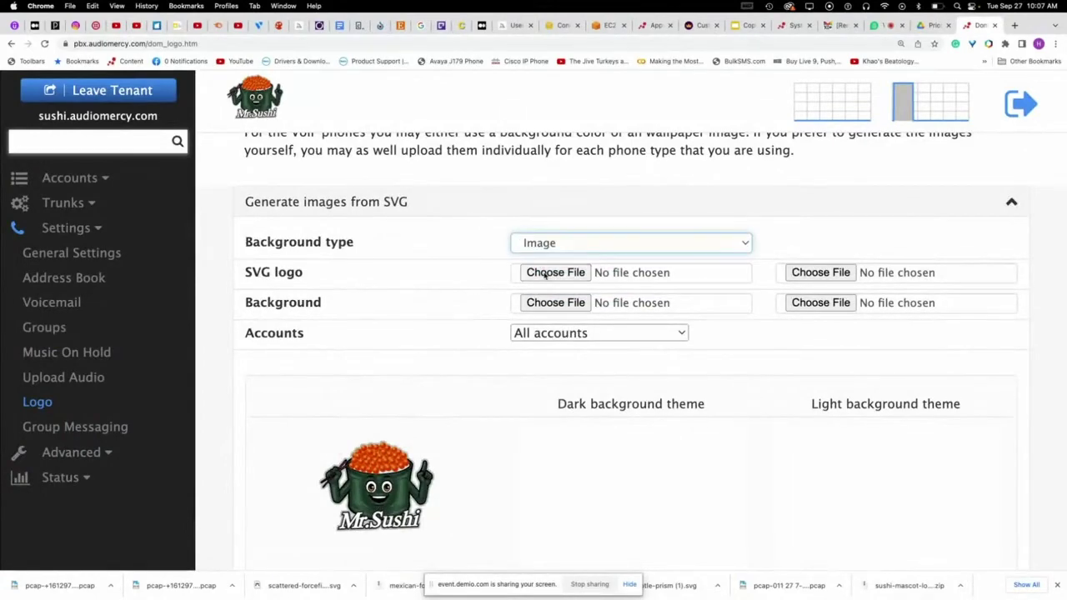
{"action": "left_click", "coordinate": [547, 273]}
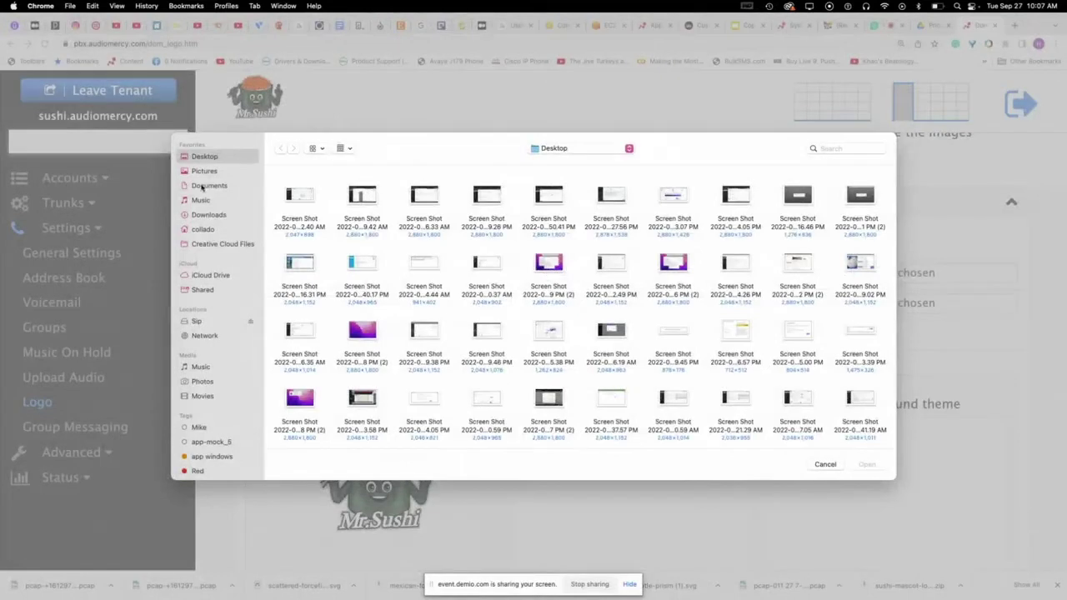
{"action": "left_click", "coordinate": [202, 170]}
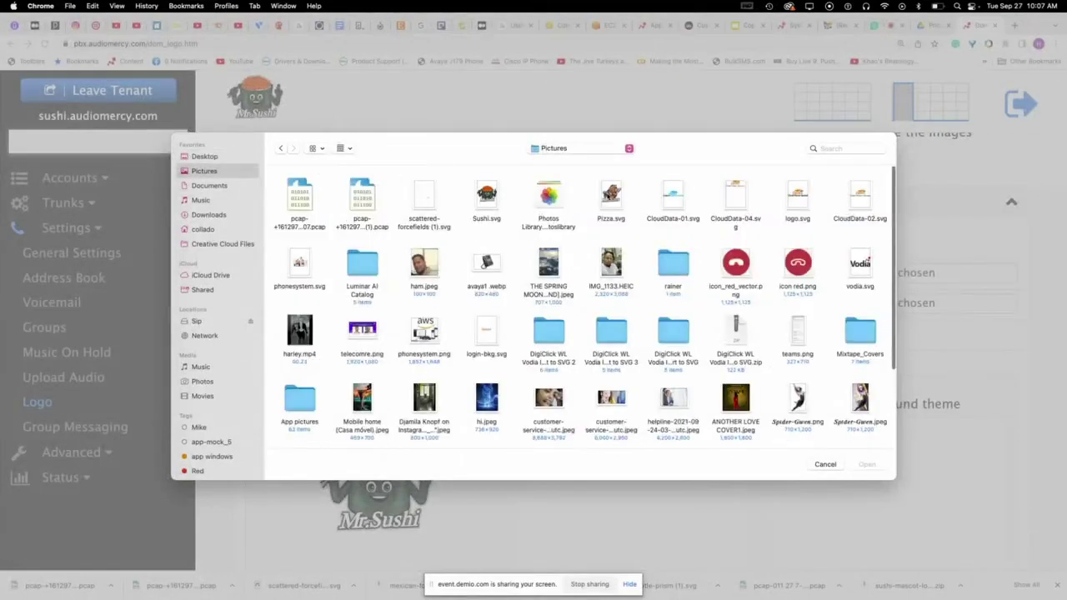
{"action": "left_click", "coordinate": [300, 265]}
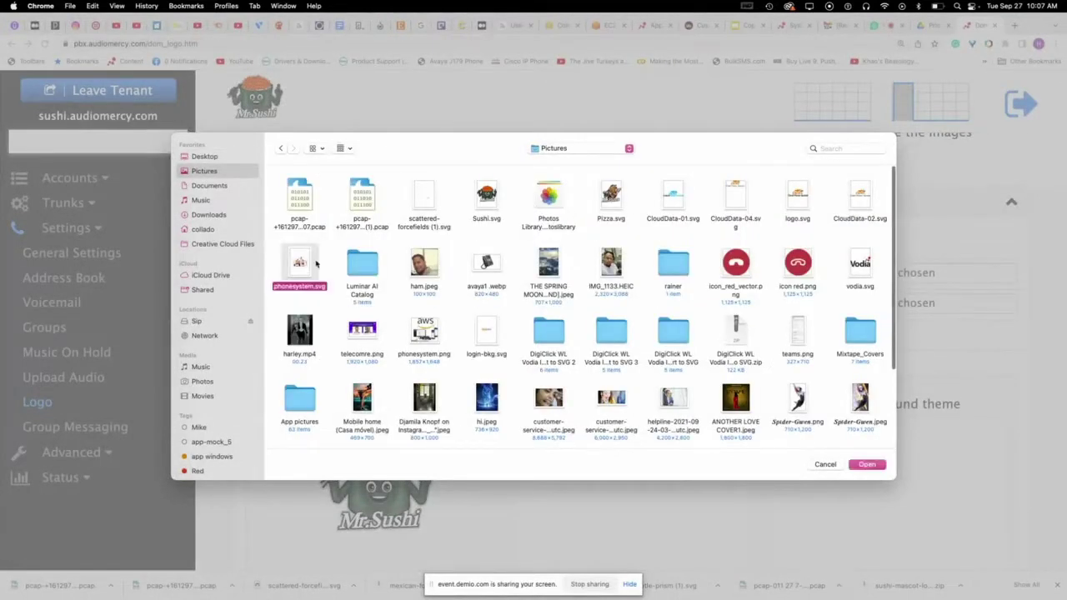
{"action": "left_click", "coordinate": [863, 465]}
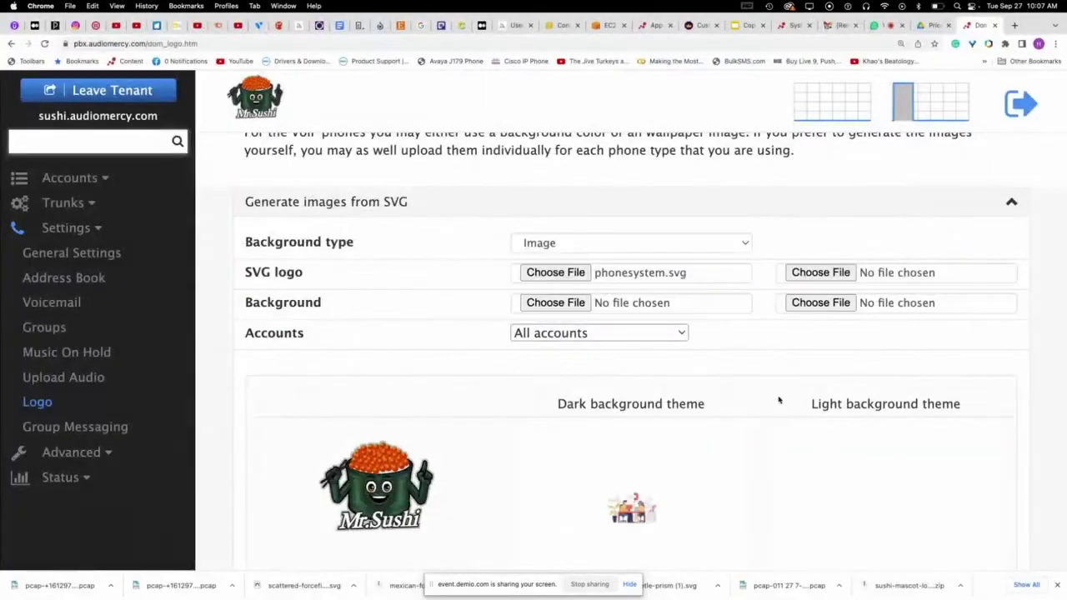
{"action": "left_click", "coordinate": [821, 273]}
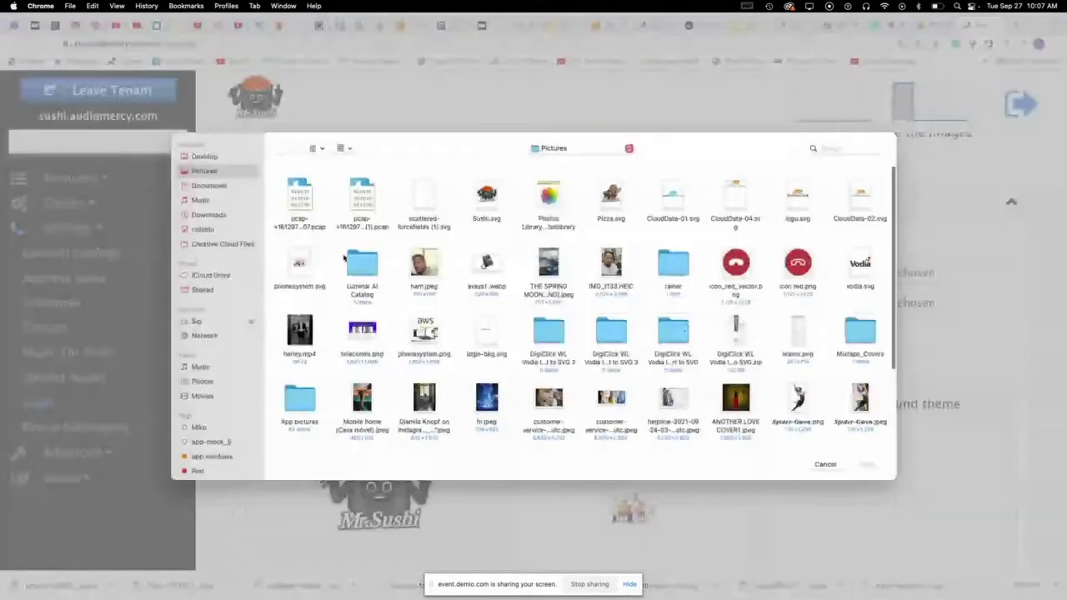
{"action": "left_click", "coordinate": [311, 267]}
{"action": "left_click", "coordinate": [866, 464]}
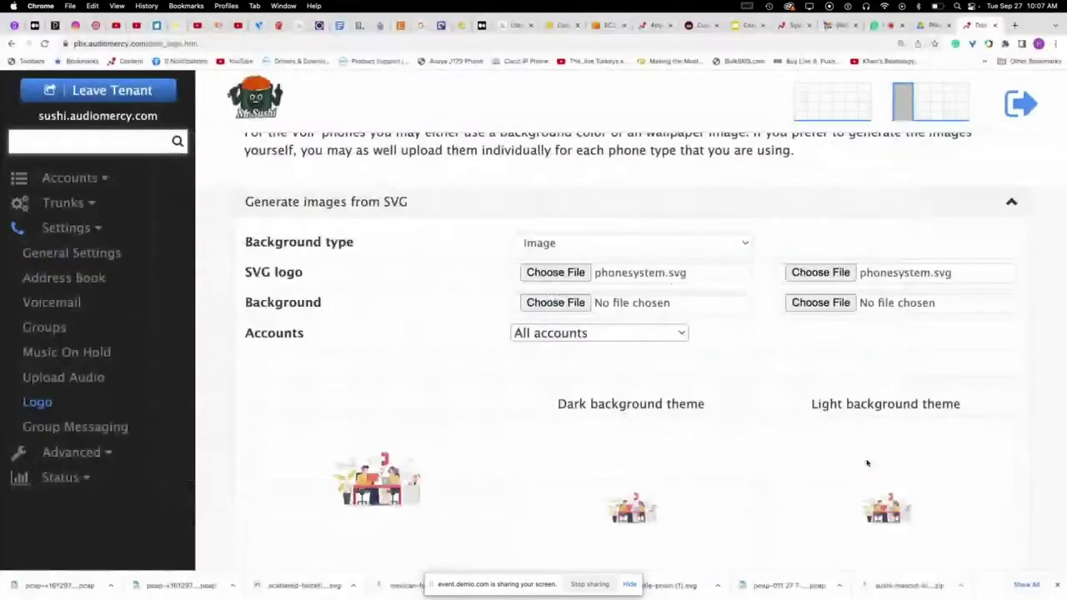
- Choose 678687.svg from the SVG Logo folder as the dark- and light-theme background
{"action": "scroll", "coordinate": [672, 427], "scroll_direction": "down", "scroll_amount": 3}
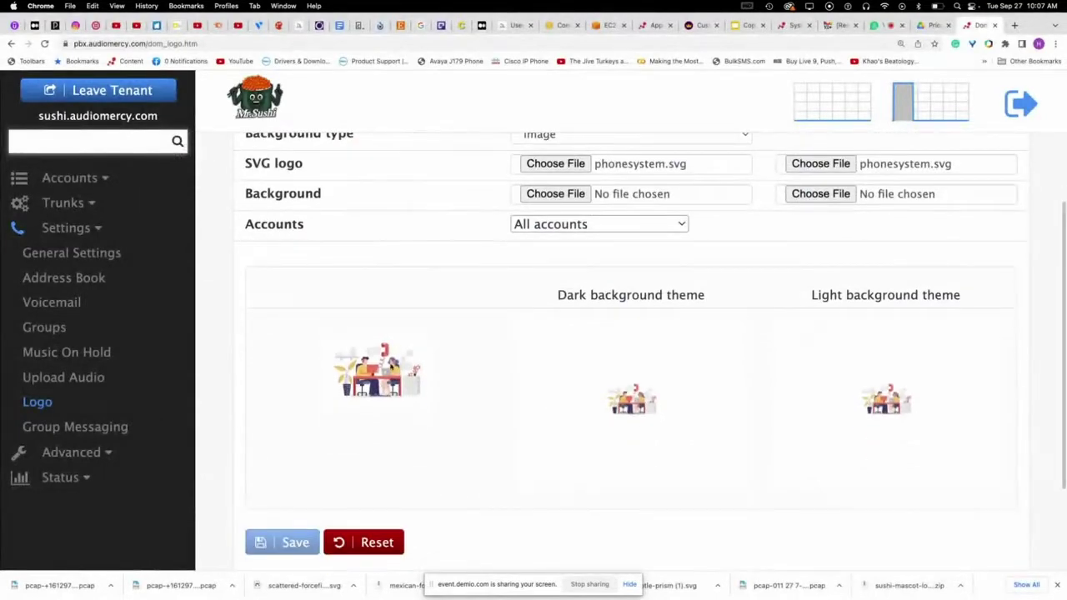
{"action": "scroll", "coordinate": [556, 405], "scroll_direction": "up", "scroll_amount": 2}
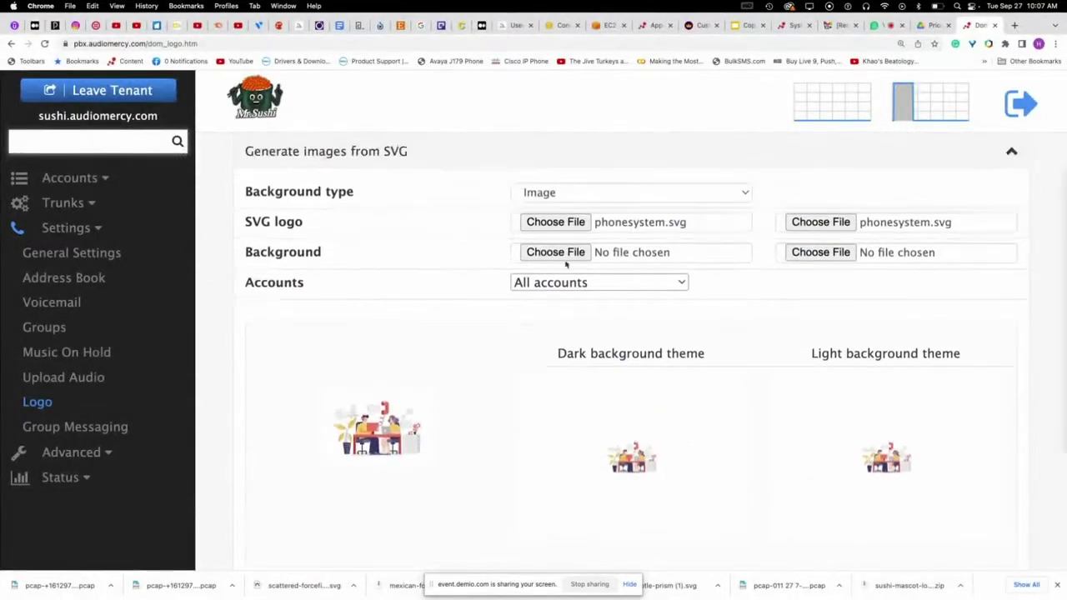
{"action": "left_click", "coordinate": [557, 253]}
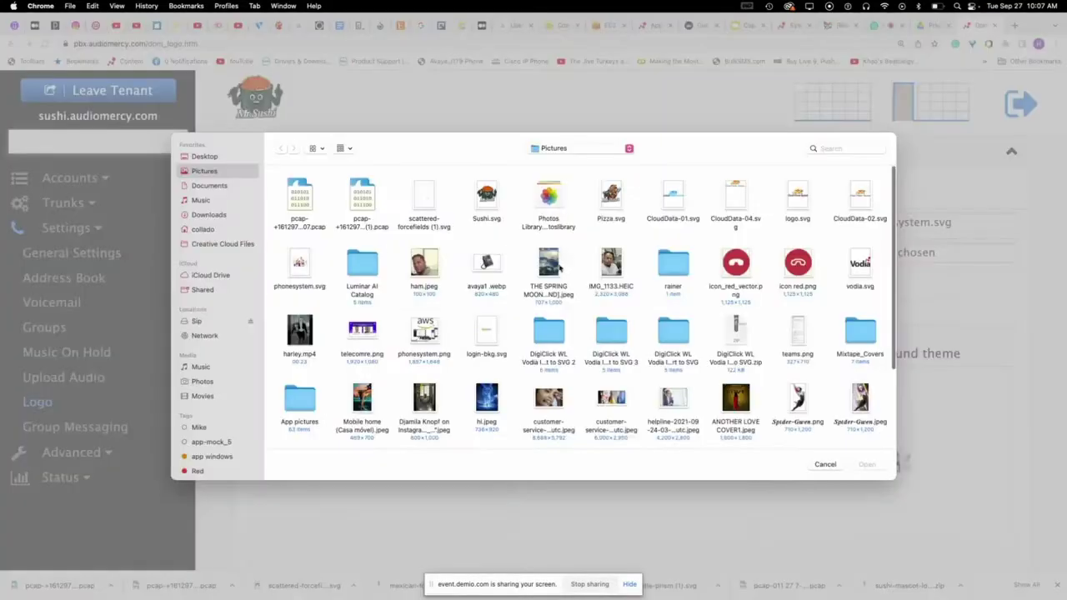
{"action": "left_click", "coordinate": [210, 186]}
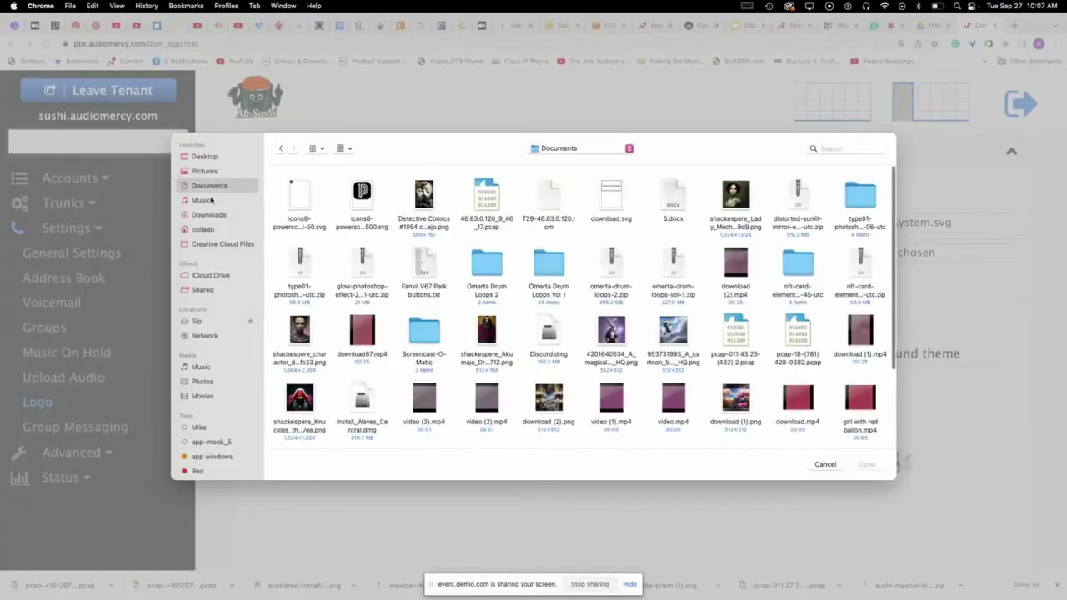
{"action": "left_click", "coordinate": [204, 201]}
{"action": "left_click", "coordinate": [208, 216]}
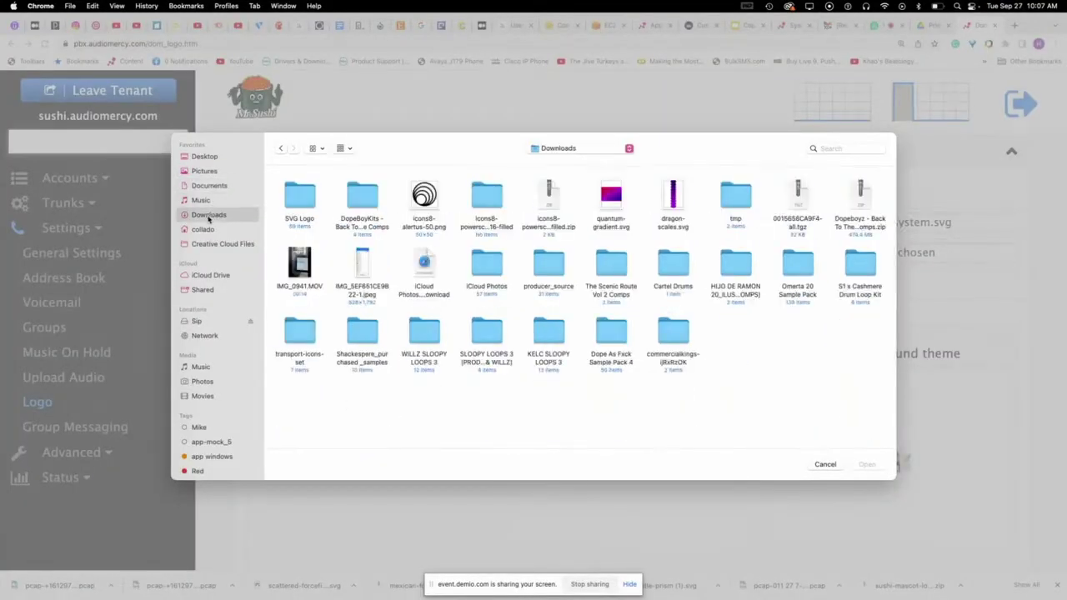
{"action": "double_click", "coordinate": [293, 200]}
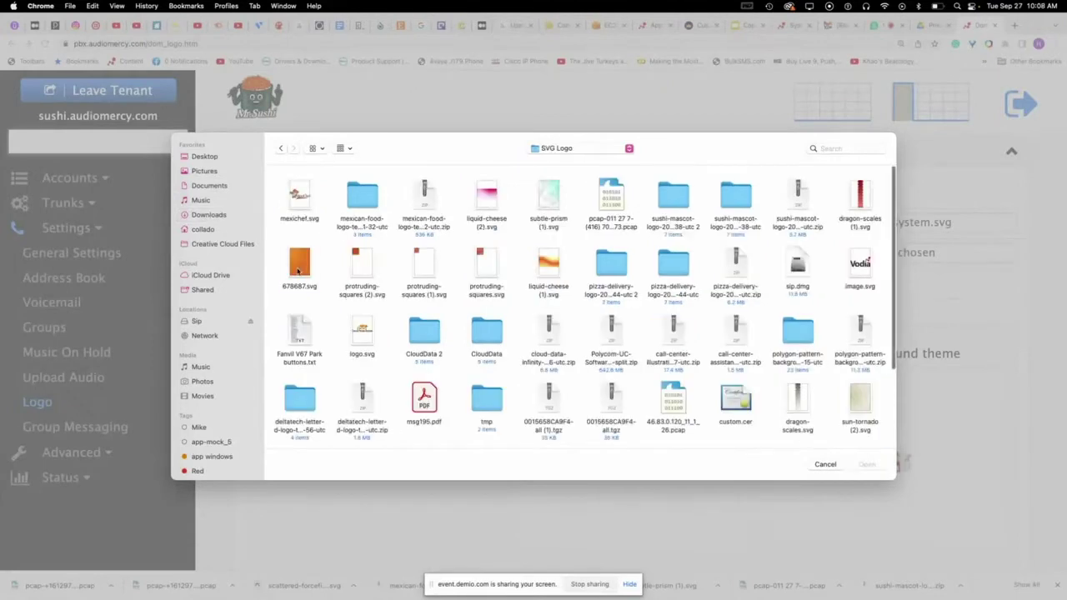
{"action": "left_click", "coordinate": [297, 271]}
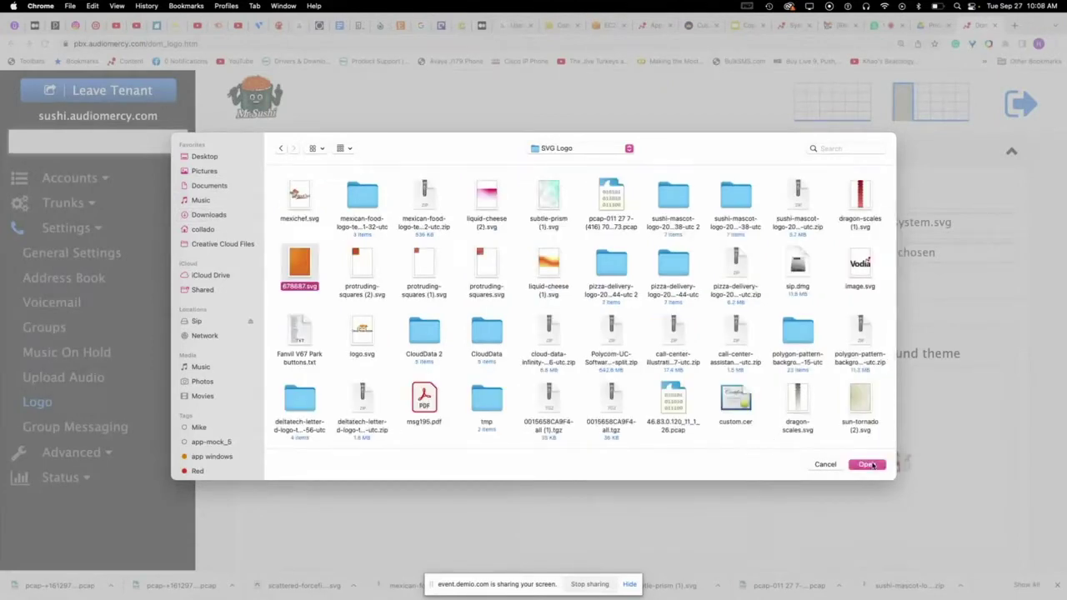
{"action": "left_click", "coordinate": [868, 464]}
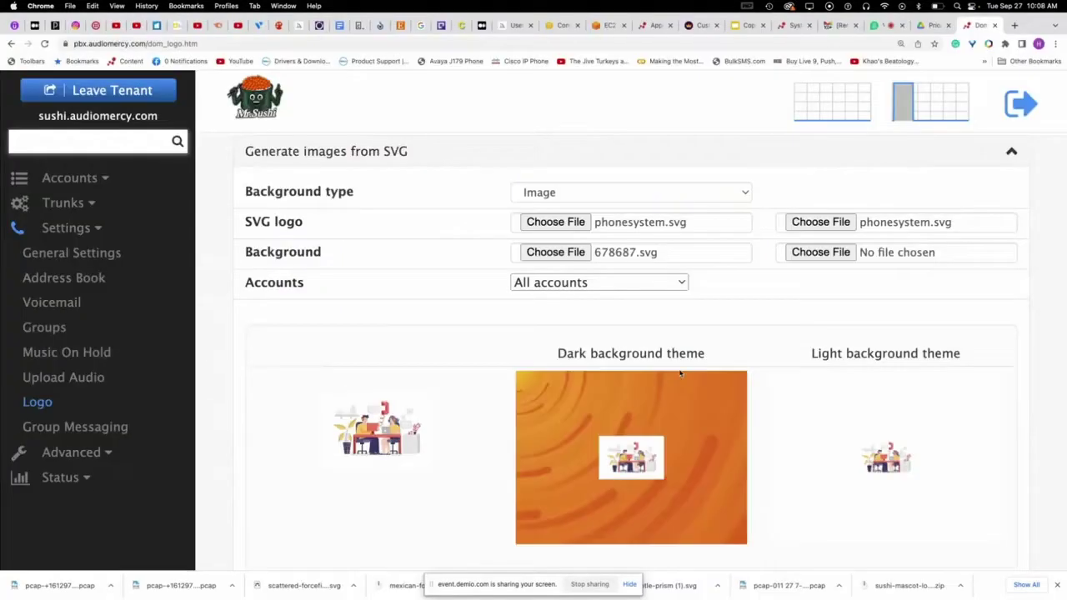
{"action": "left_click", "coordinate": [813, 252]}
{"action": "left_click", "coordinate": [302, 269]}
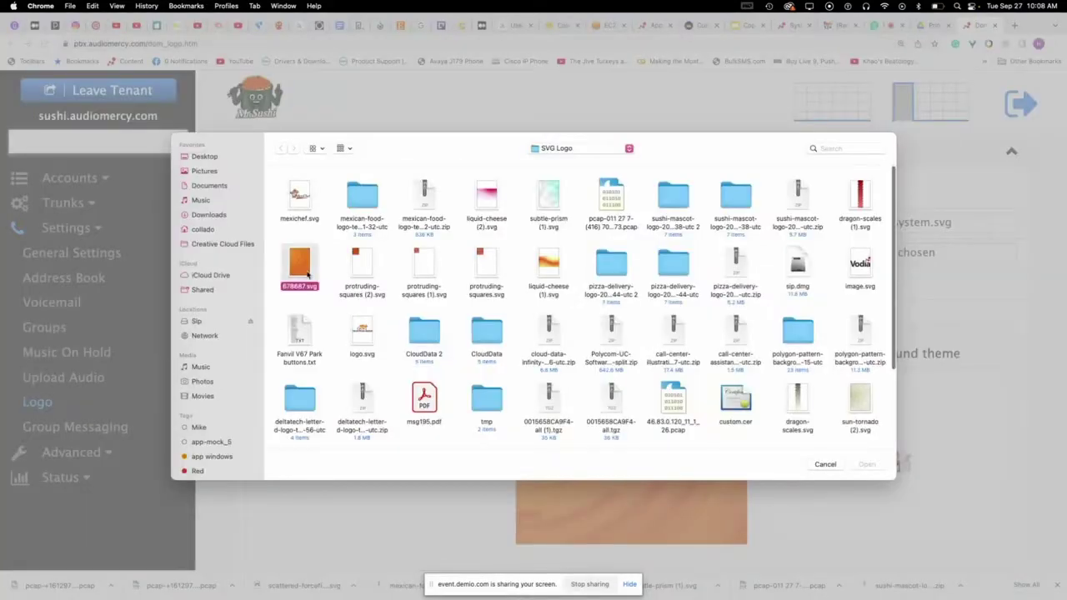
{"action": "left_click", "coordinate": [867, 465]}
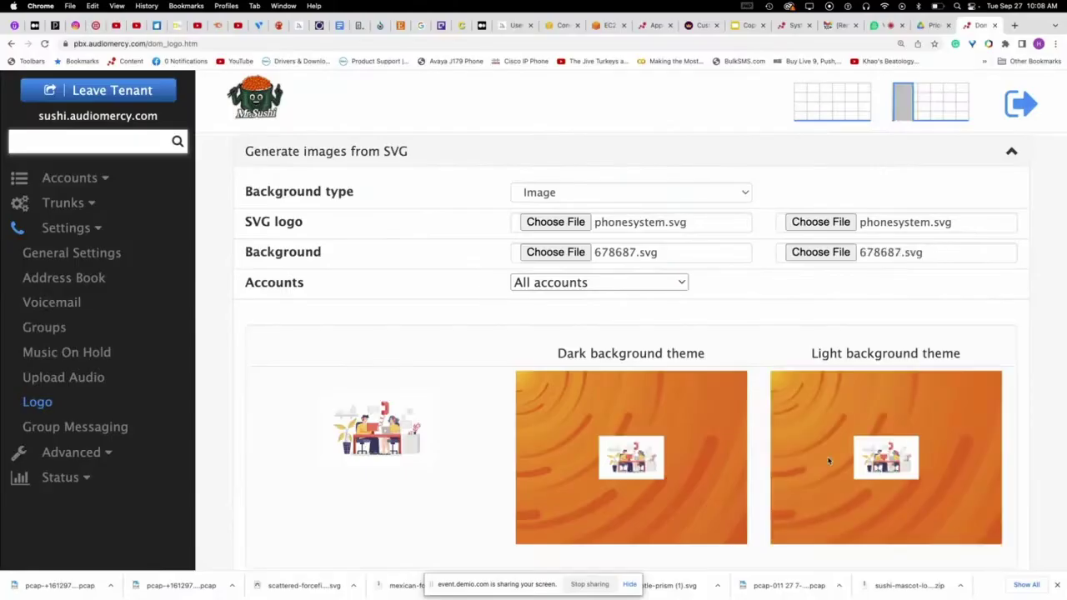
- Scroll through the generated dark and light theme background previews
{"action": "scroll", "coordinate": [838, 437], "scroll_direction": "down", "scroll_amount": 3}
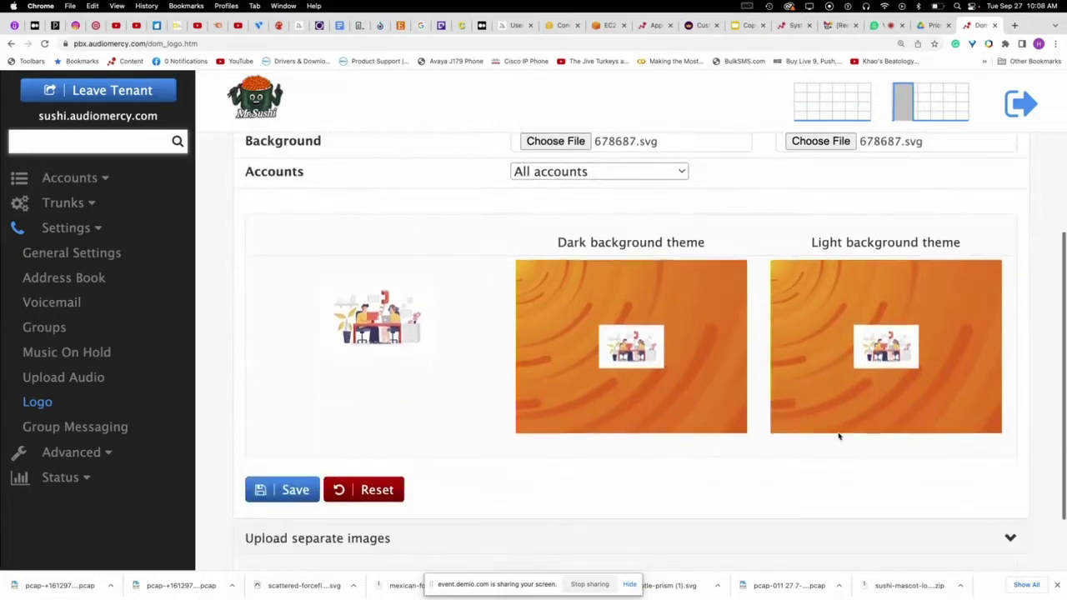
{"action": "scroll", "coordinate": [822, 436], "scroll_direction": "up", "scroll_amount": 2}
{"action": "scroll", "coordinate": [834, 400], "scroll_direction": "down", "scroll_amount": 3}
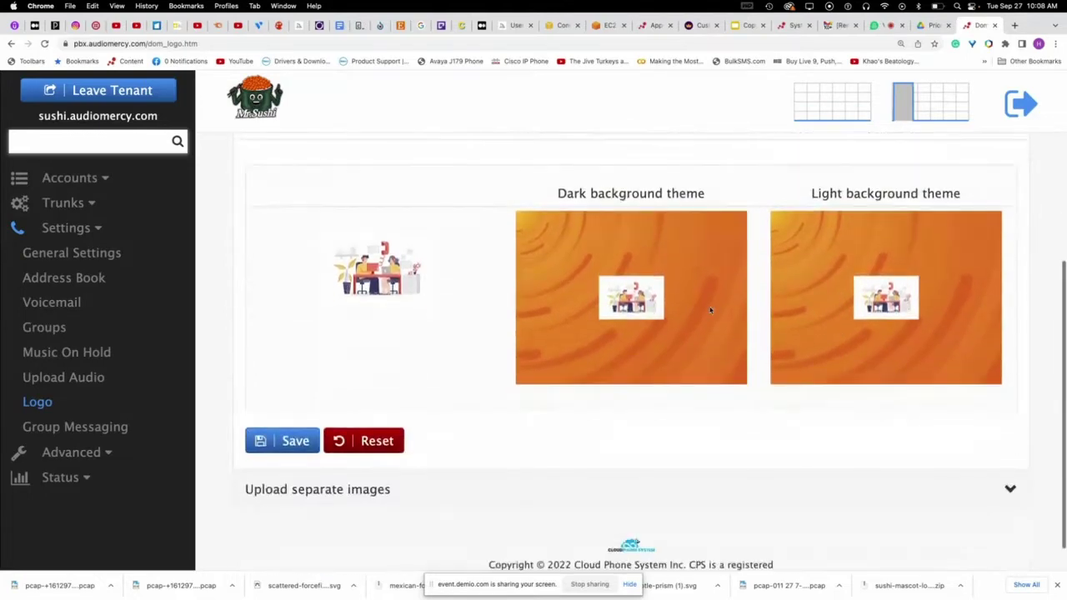
{"action": "scroll", "coordinate": [859, 309], "scroll_direction": "up", "scroll_amount": 1}
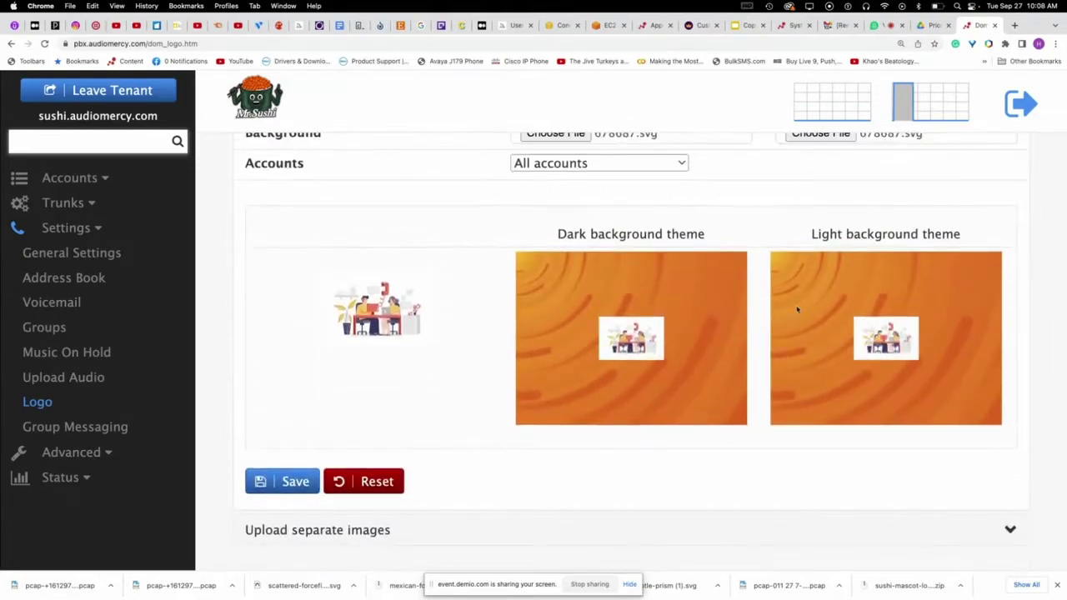
{"action": "scroll", "coordinate": [453, 351], "scroll_direction": "up", "scroll_amount": 2}
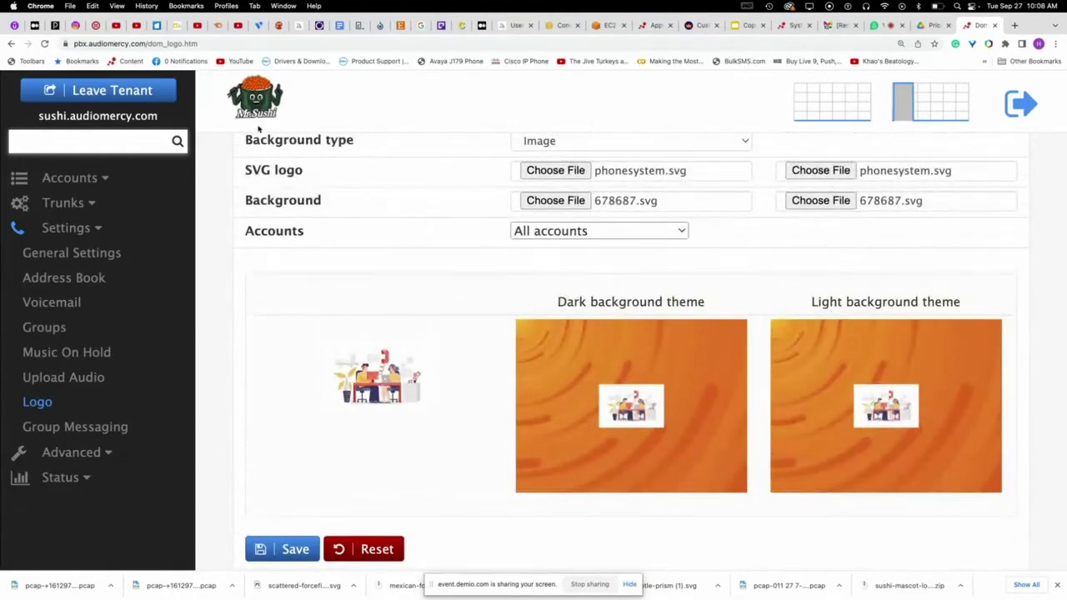
{"action": "scroll", "coordinate": [481, 326], "scroll_direction": "down", "scroll_amount": 4}
{"action": "scroll", "coordinate": [481, 327], "scroll_direction": "up", "scroll_amount": 2}
{"action": "scroll", "coordinate": [480, 327], "scroll_direction": "up", "scroll_amount": 1}
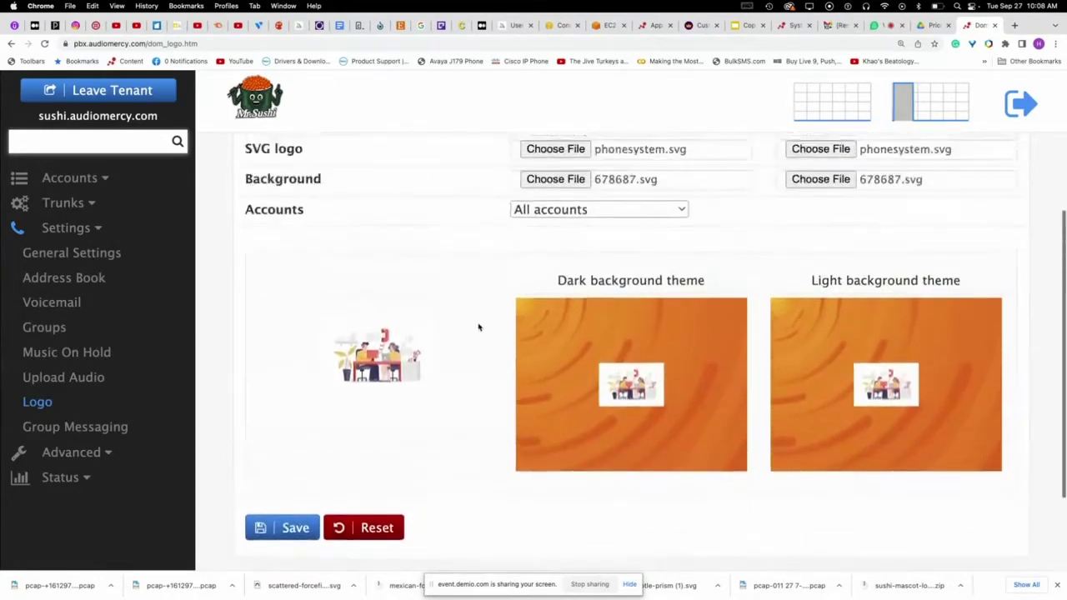
{"action": "scroll", "coordinate": [479, 327], "scroll_direction": "up", "scroll_amount": 1}
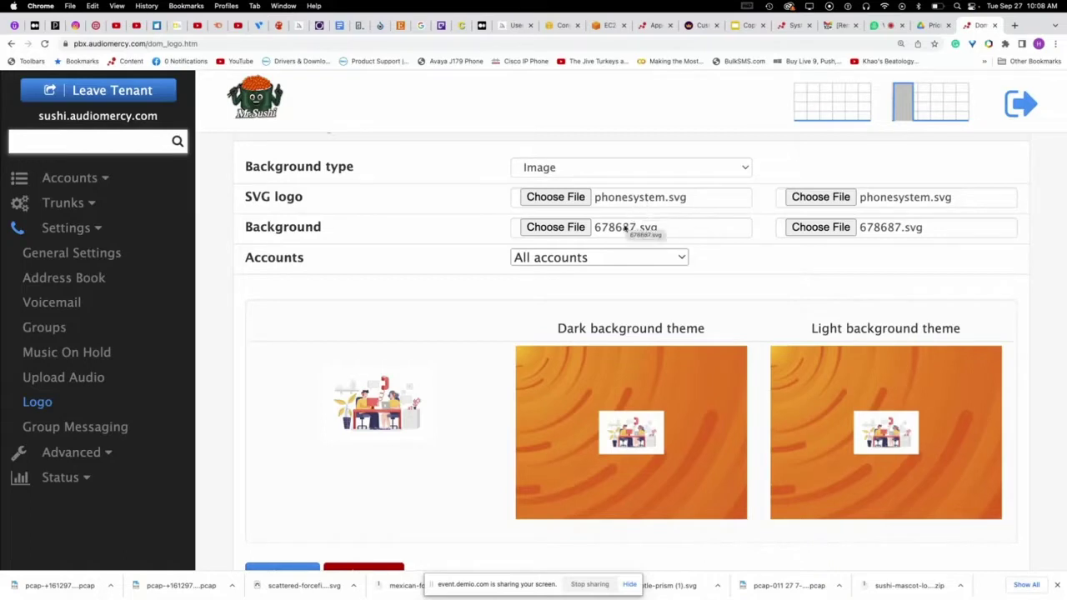
{"action": "scroll", "coordinate": [703, 292], "scroll_direction": "down", "scroll_amount": 3}
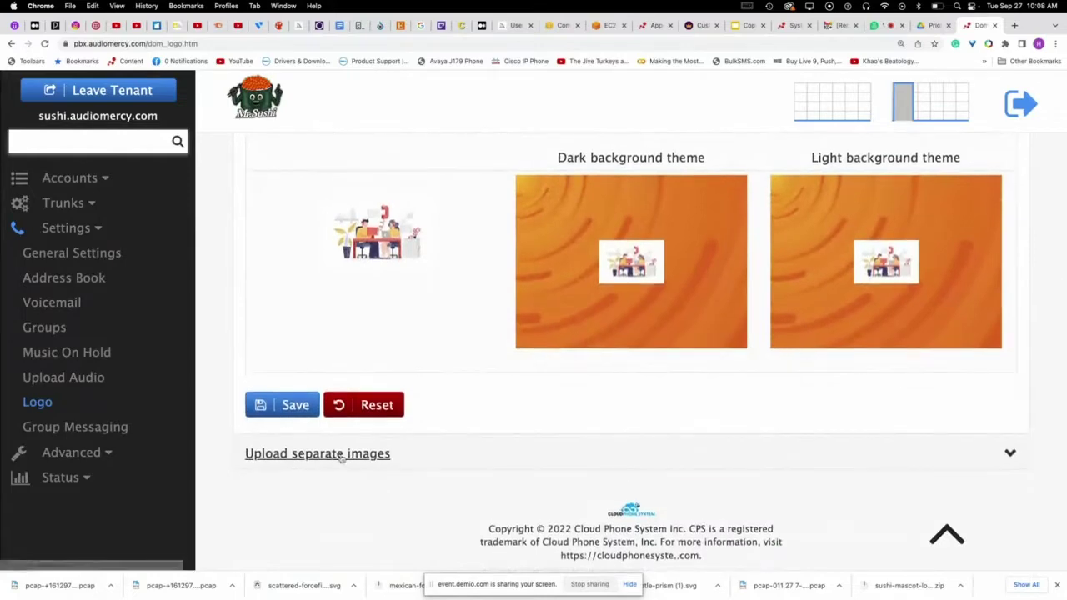
- Expand Upload separate images and preview Mitel 800×480: Mr. Sushi logo on pink waves
{"action": "left_click", "coordinate": [359, 457]}
{"action": "scroll", "coordinate": [608, 350], "scroll_direction": "up", "scroll_amount": 3}
{"action": "left_click", "coordinate": [717, 274]}
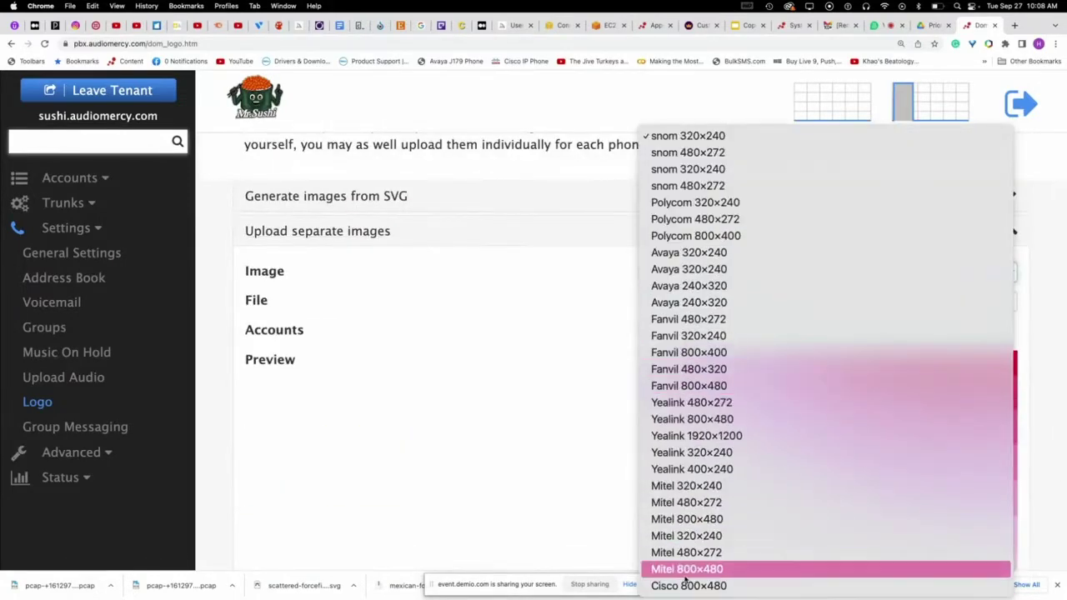
{"action": "left_click", "coordinate": [687, 569]}
{"action": "scroll", "coordinate": [738, 457], "scroll_direction": "down", "scroll_amount": 3}
{"action": "scroll", "coordinate": [715, 452], "scroll_direction": "up", "scroll_amount": 2}
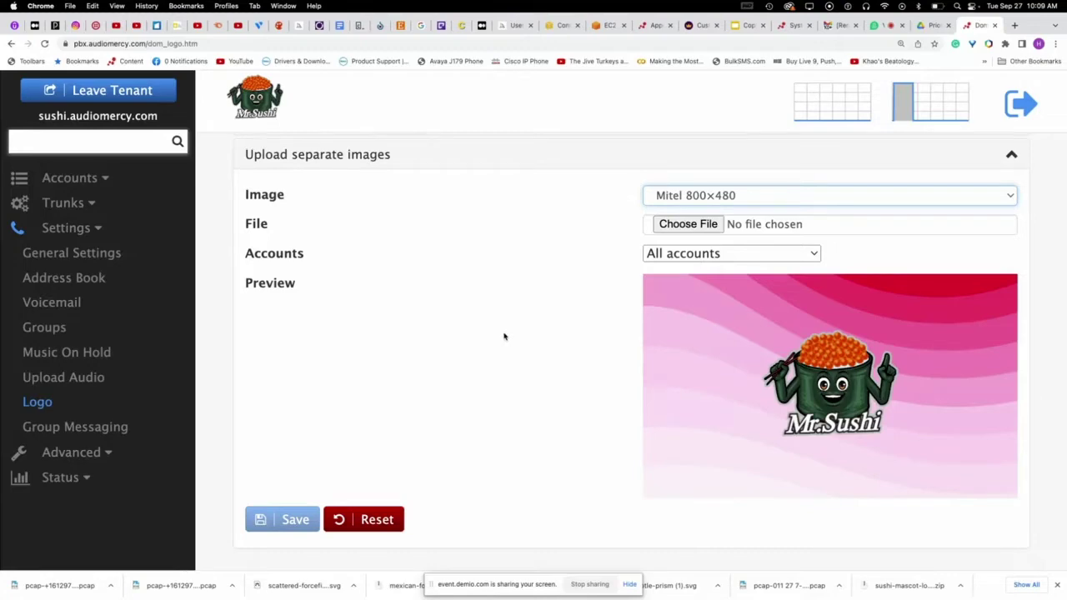
{"action": "scroll", "coordinate": [542, 383], "scroll_direction": "up", "scroll_amount": 5}
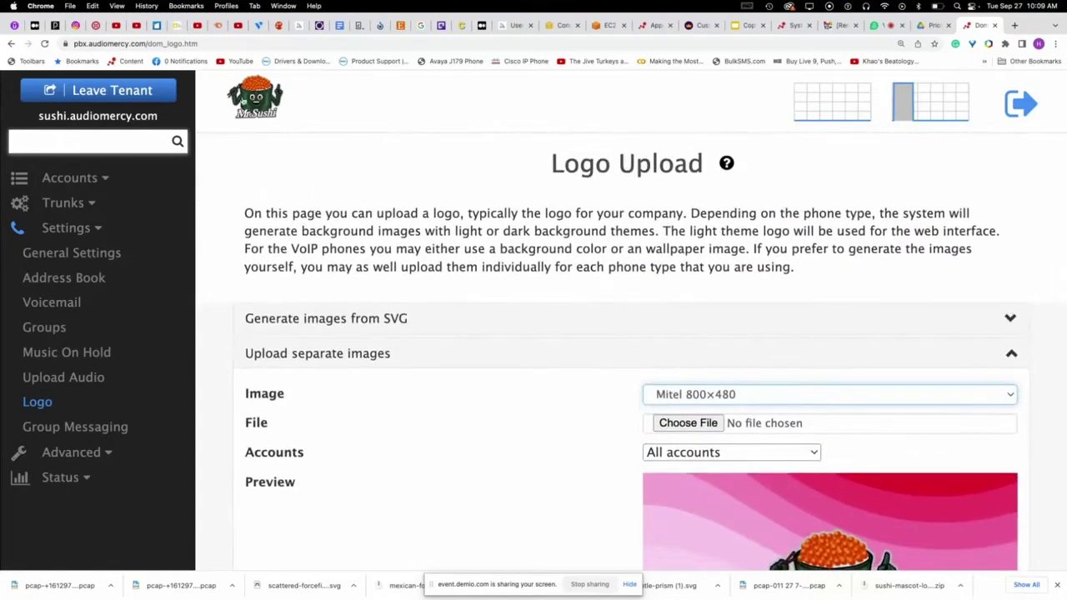
{"action": "scroll", "coordinate": [543, 312], "scroll_direction": "down", "scroll_amount": 5}
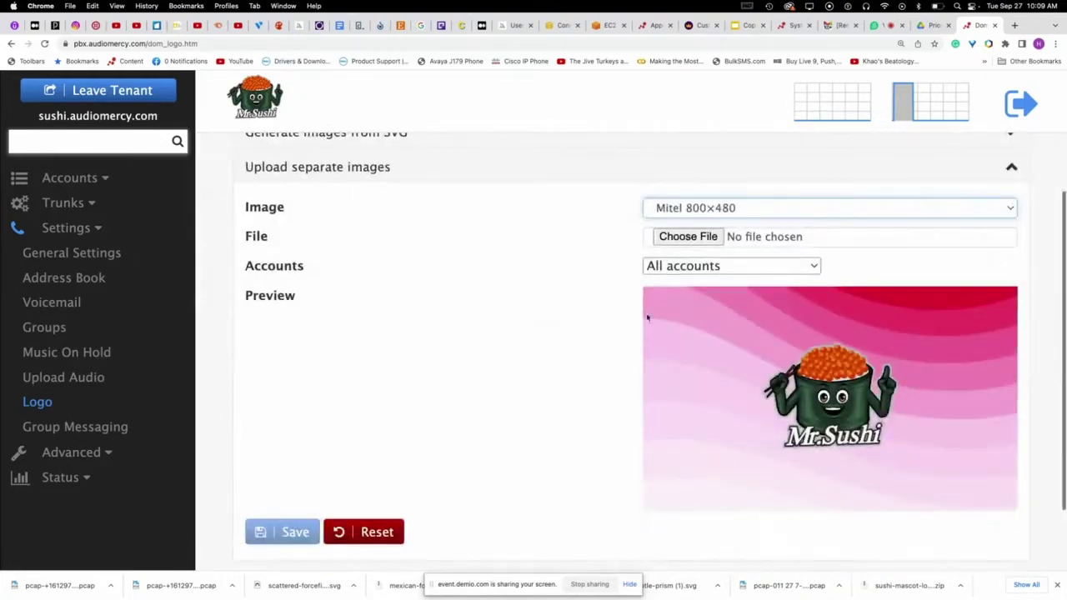
- Open extension 4014 from Accounts > Extensions, view its user portal, then return to admin
{"action": "left_click", "coordinate": [75, 178]}
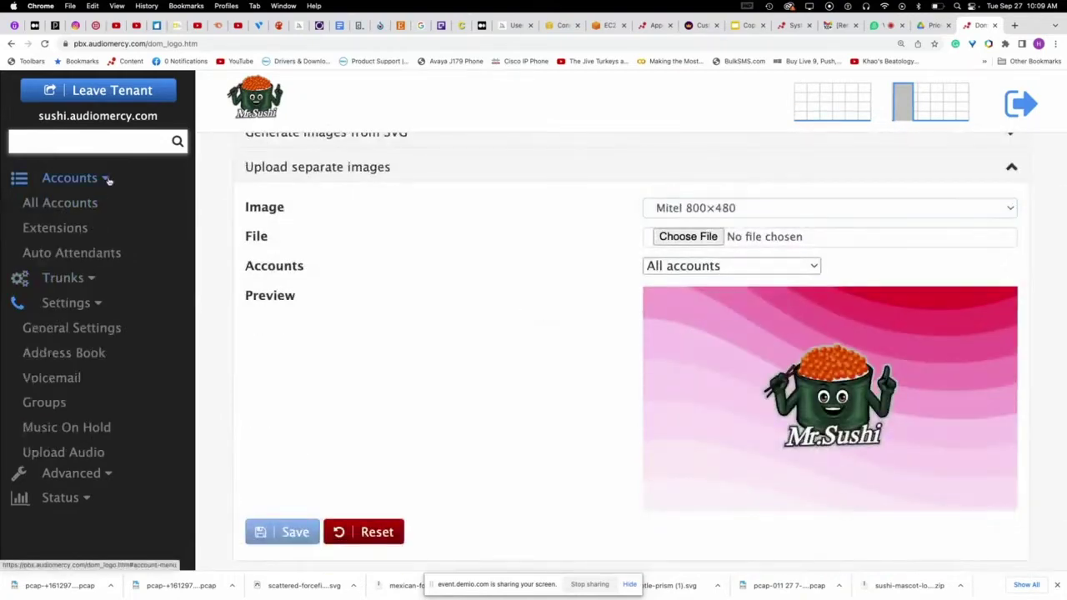
{"action": "left_click", "coordinate": [60, 227]}
{"action": "left_click", "coordinate": [283, 351]}
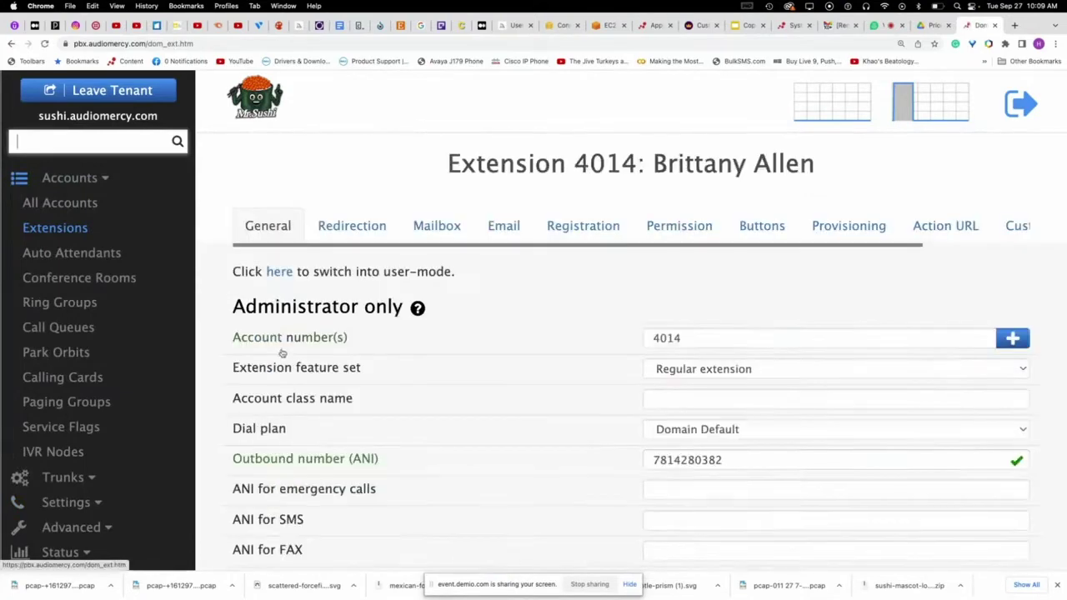
{"action": "left_click", "coordinate": [278, 274]}
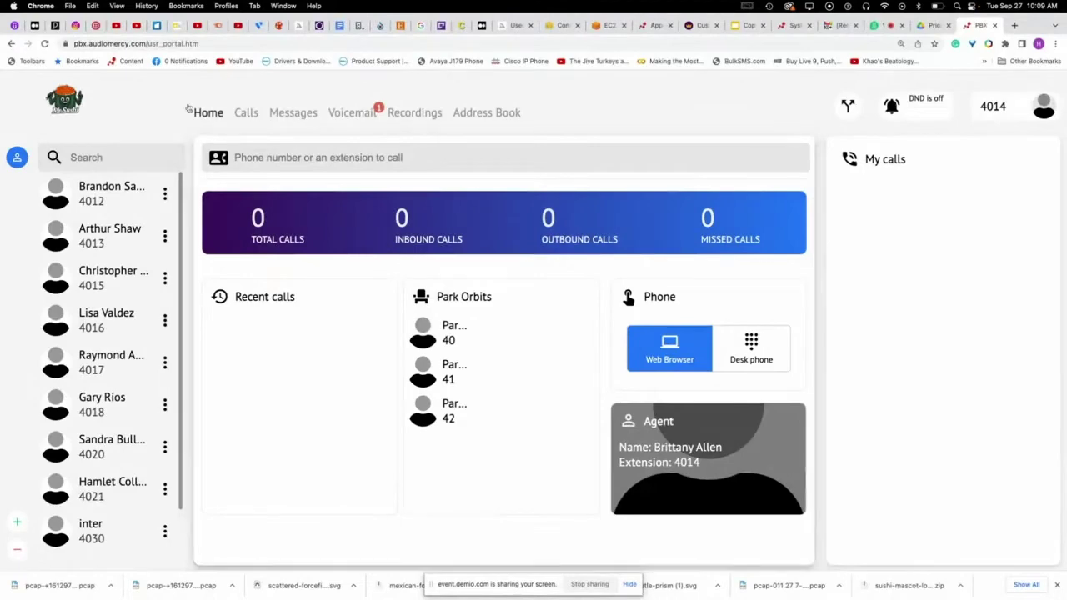
{"action": "left_click", "coordinate": [12, 44]}
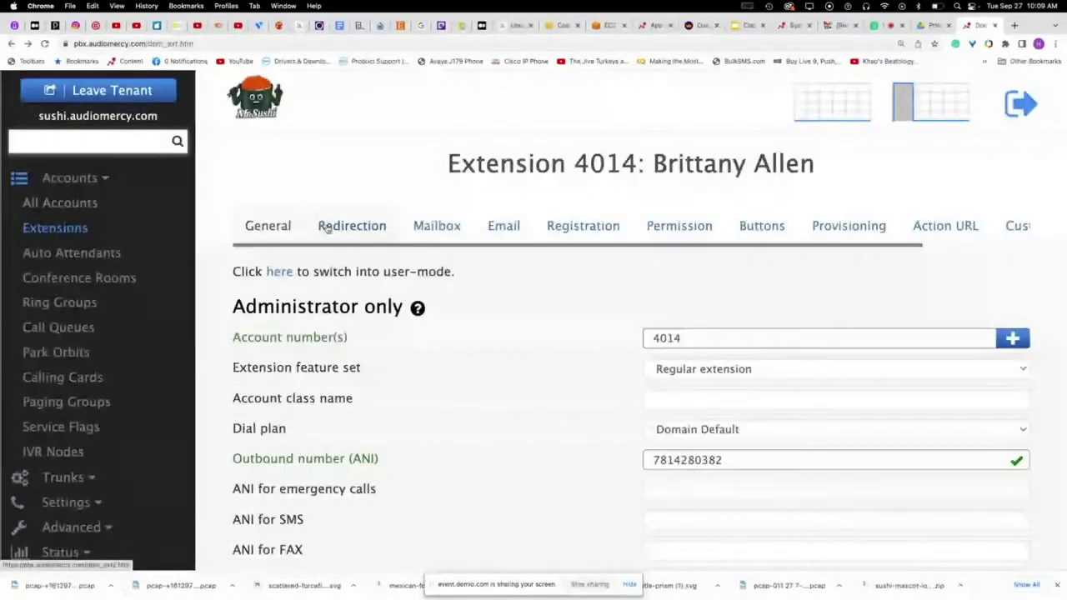
- Leave the sushi tenant to return to the system-level tenant list
{"action": "scroll", "coordinate": [386, 278], "scroll_direction": "down", "scroll_amount": 2}
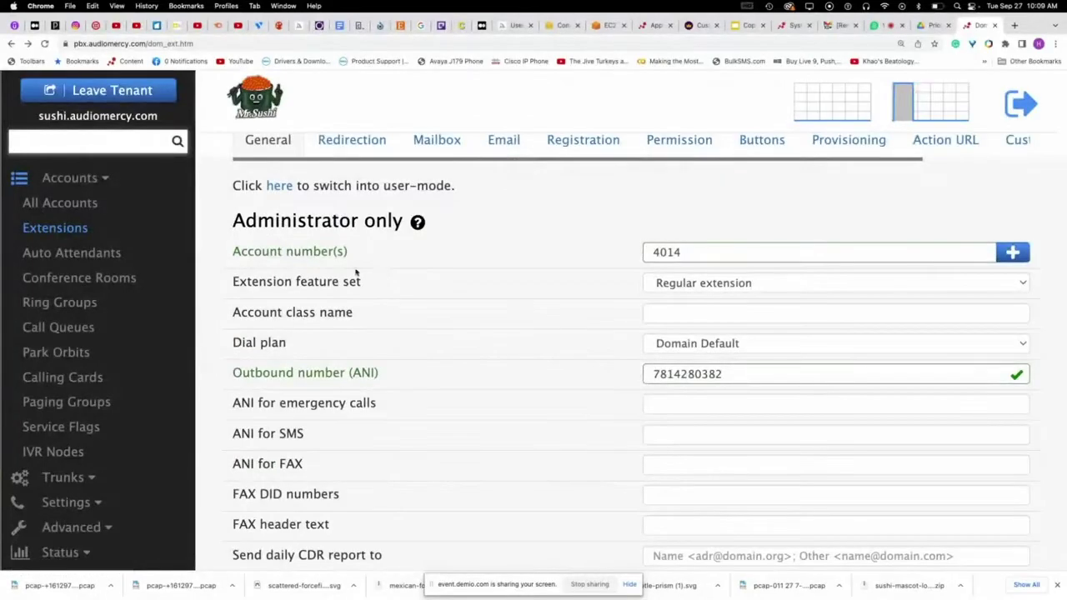
{"action": "left_click", "coordinate": [154, 101]}
{"action": "scroll", "coordinate": [381, 375], "scroll_direction": "down", "scroll_amount": 3}
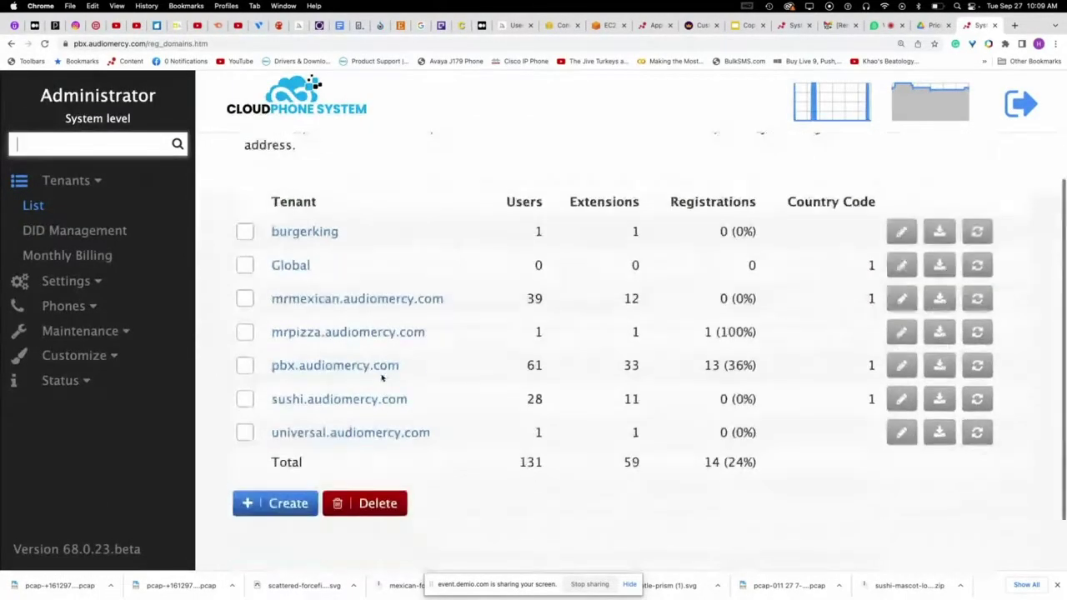
- Open the mrpizza.audiomercy.com tenant's Logo settings page
{"action": "left_click", "coordinate": [382, 334]}
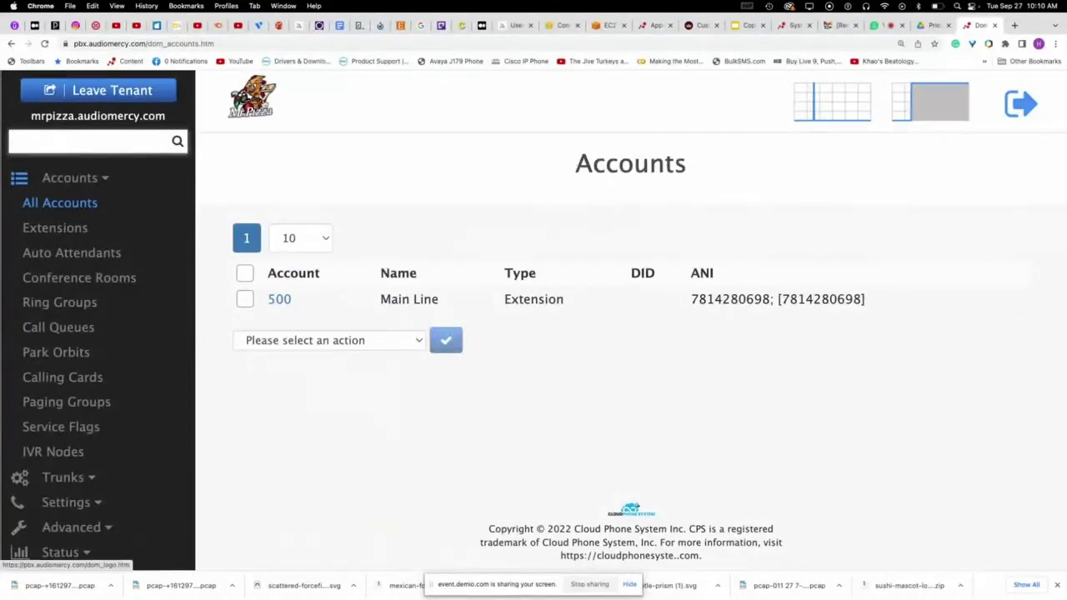
{"action": "scroll", "coordinate": [140, 435], "scroll_direction": "down", "scroll_amount": 1}
{"action": "left_click", "coordinate": [75, 492]}
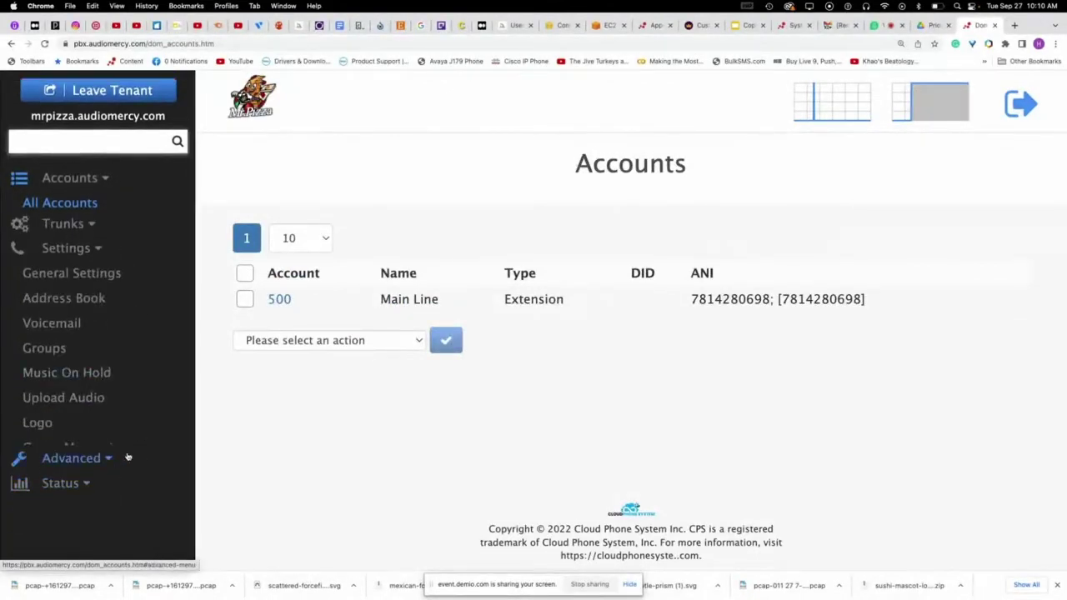
{"action": "left_click", "coordinate": [42, 402]}
{"action": "scroll", "coordinate": [858, 248], "scroll_direction": "down", "scroll_amount": 5}
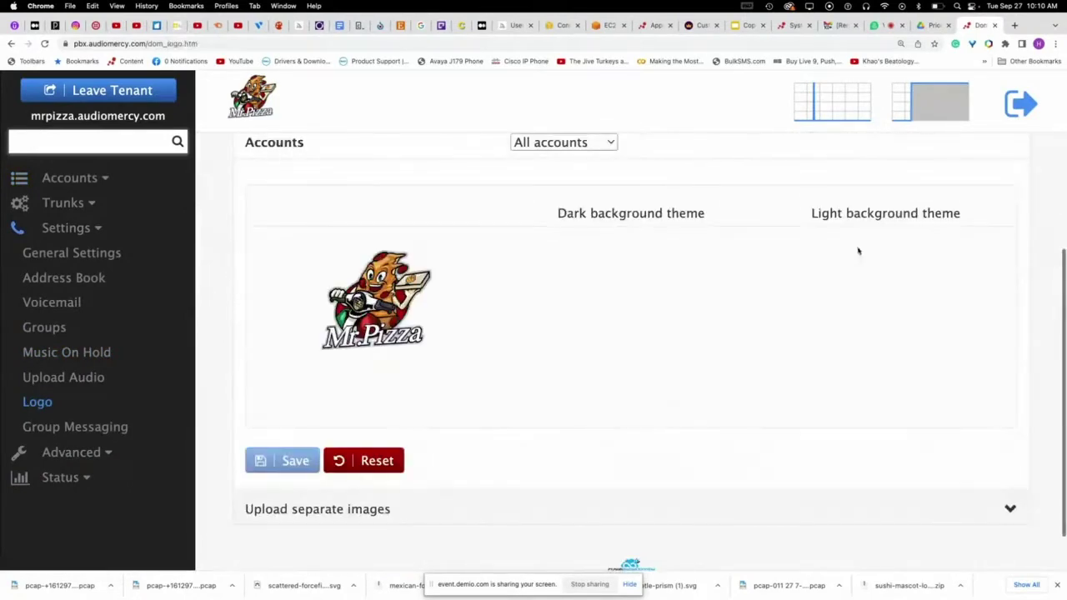
{"action": "scroll", "coordinate": [751, 275], "scroll_direction": "up", "scroll_amount": 3}
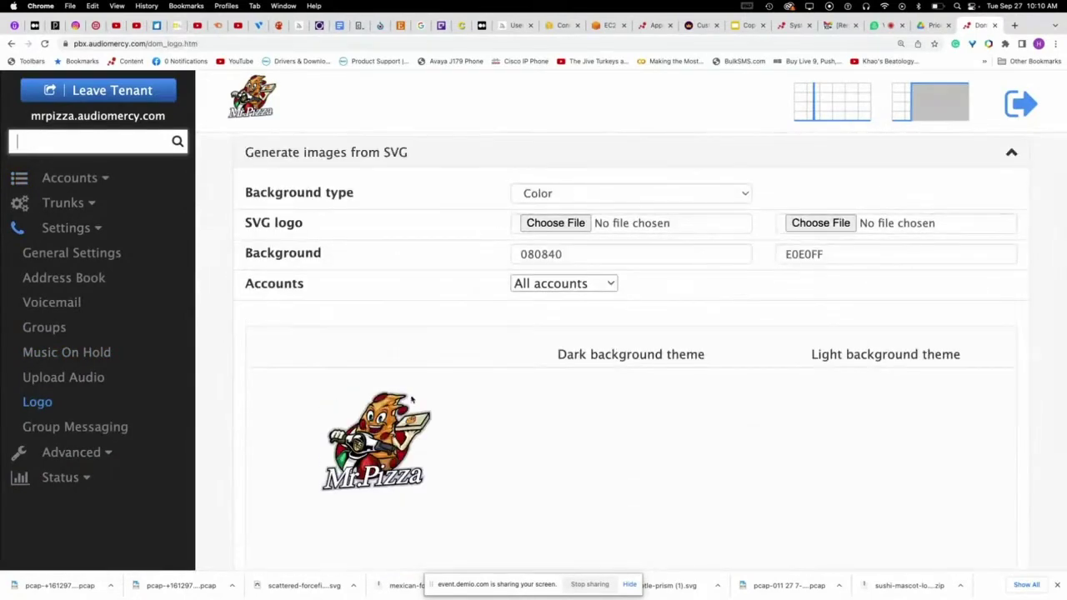
{"action": "scroll", "coordinate": [687, 378], "scroll_direction": "down", "scroll_amount": 5}
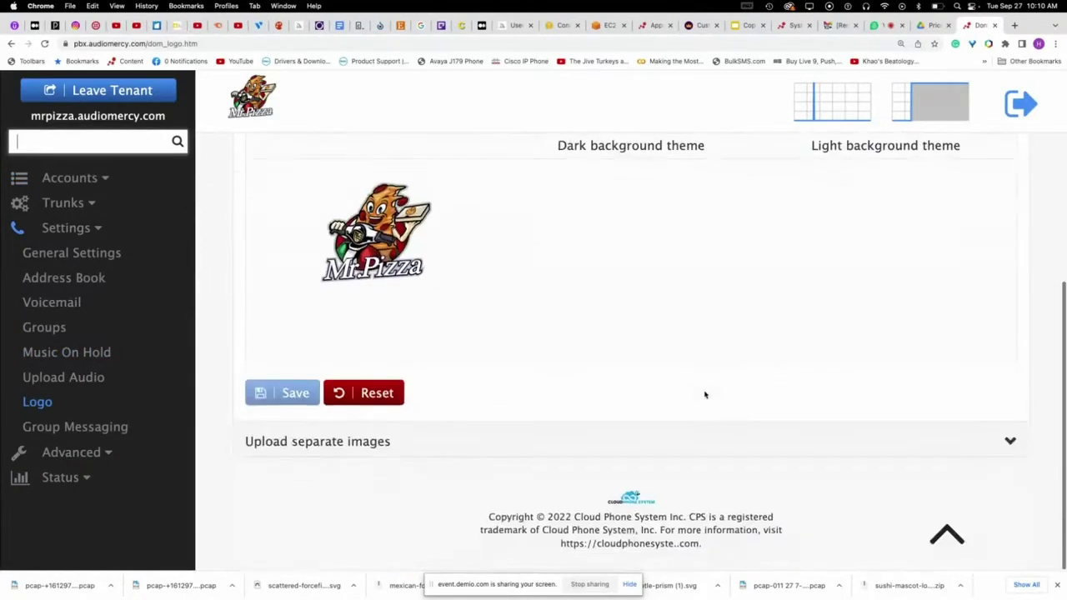
- Expand Upload separate images and preview Mitel 800×480: Mr. Pizza logo on orange waves
{"action": "left_click", "coordinate": [1009, 455]}
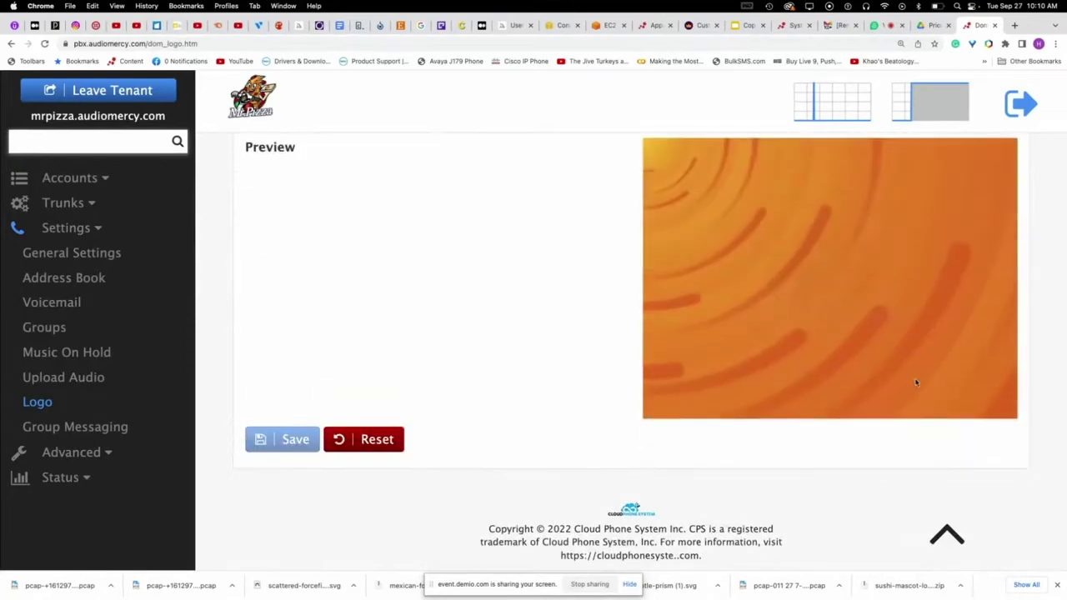
{"action": "scroll", "coordinate": [834, 250], "scroll_direction": "up", "scroll_amount": 3}
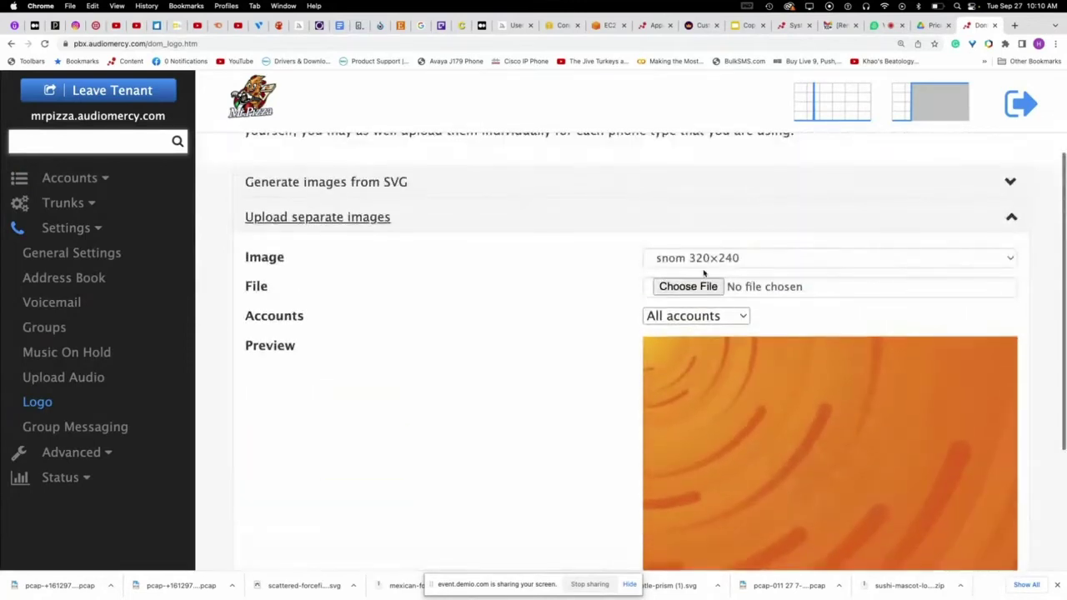
{"action": "left_click", "coordinate": [751, 258]}
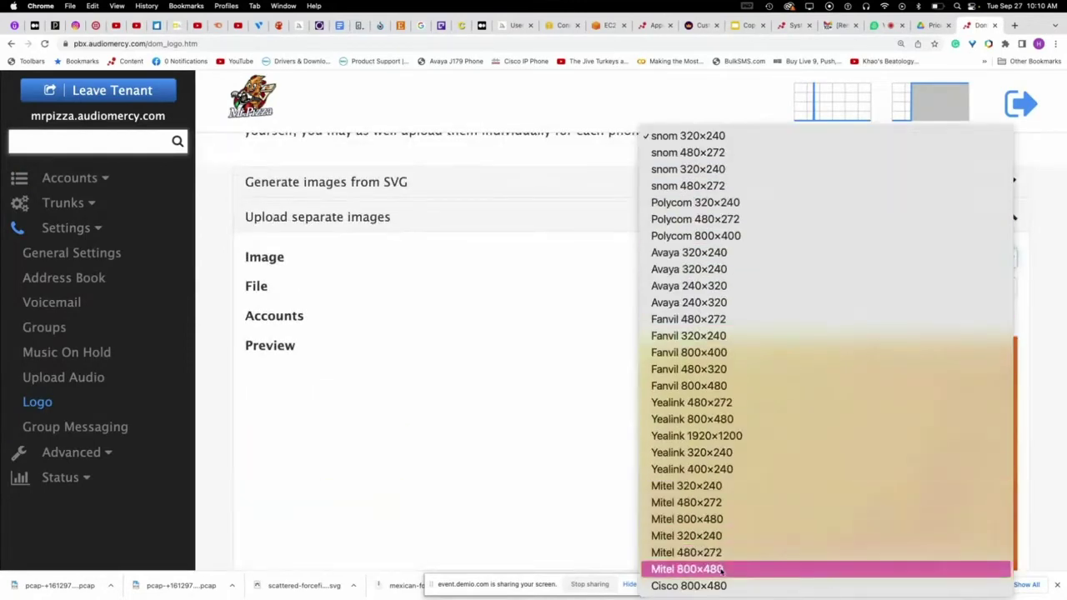
{"action": "left_click", "coordinate": [719, 569]}
{"action": "scroll", "coordinate": [717, 371], "scroll_direction": "down", "scroll_amount": 1}
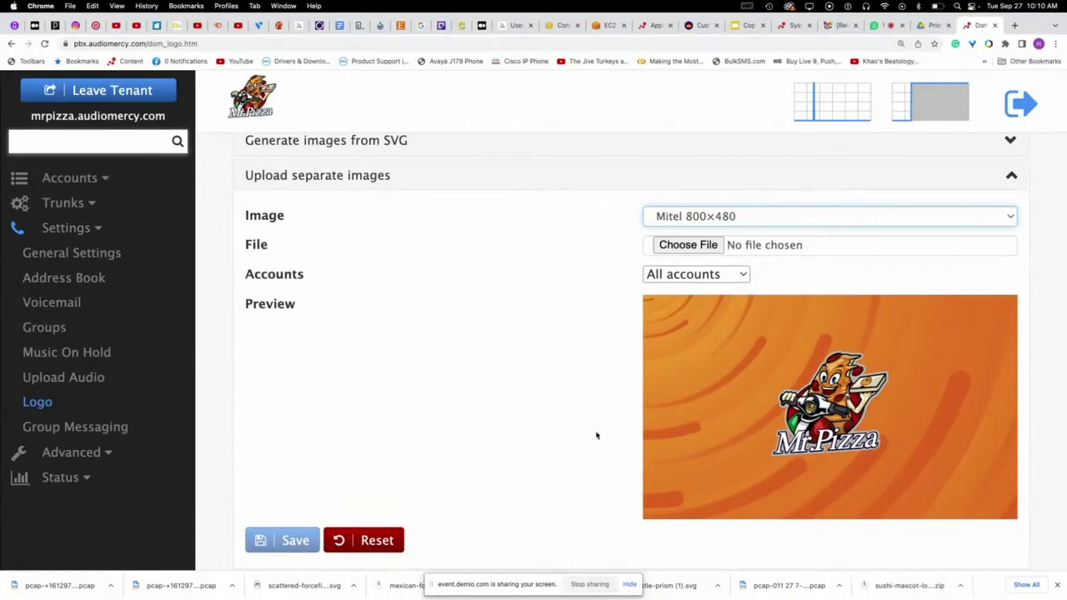
{"action": "scroll", "coordinate": [527, 422], "scroll_direction": "up", "scroll_amount": 1}
- Keep the image applied to all accounts, then leave the mrpizza tenant
{"action": "left_click", "coordinate": [684, 288]}
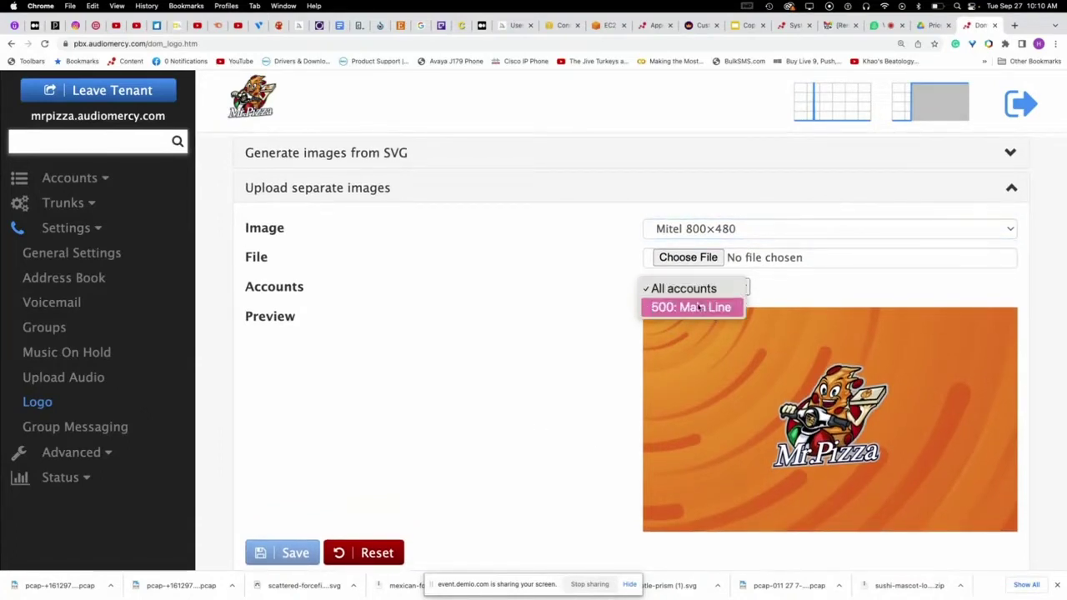
{"action": "left_click", "coordinate": [540, 376]}
{"action": "scroll", "coordinate": [540, 377], "scroll_direction": "up", "scroll_amount": 3}
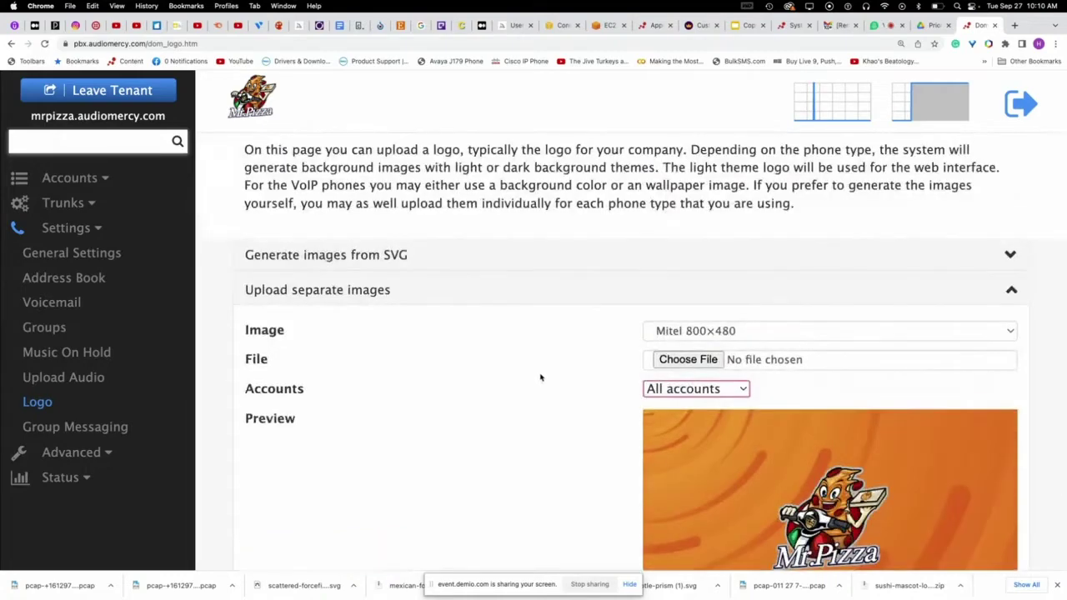
{"action": "scroll", "coordinate": [541, 378], "scroll_direction": "up", "scroll_amount": 2}
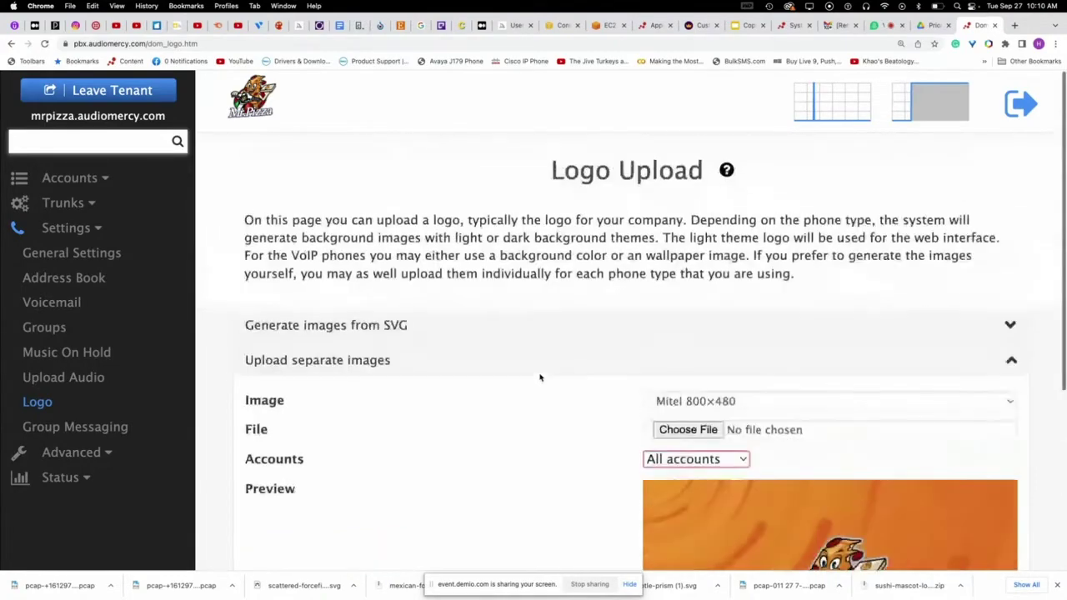
{"action": "scroll", "coordinate": [540, 378], "scroll_direction": "down", "scroll_amount": 4}
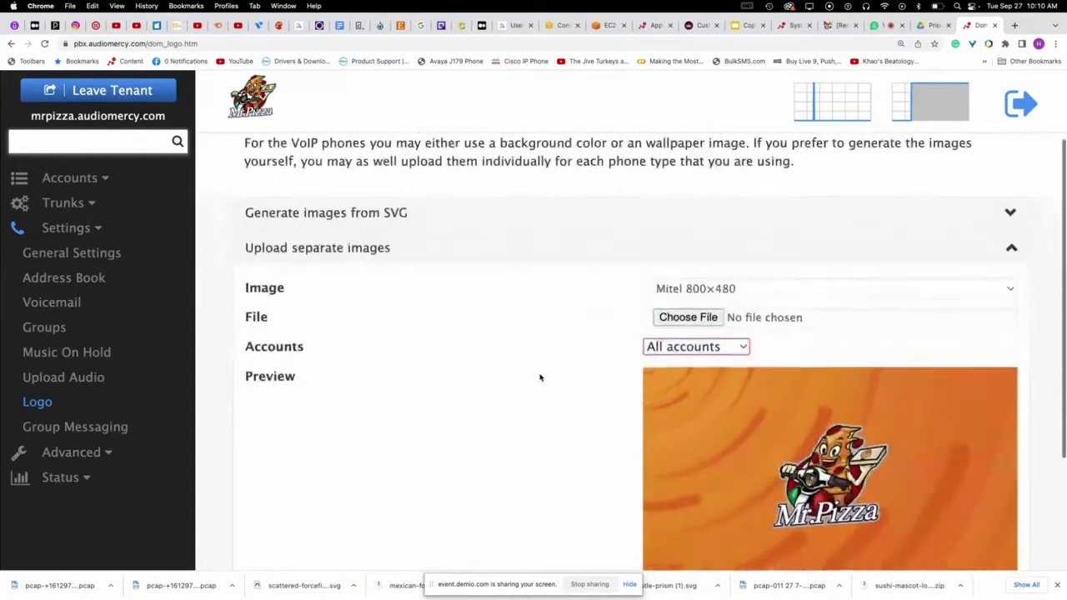
{"action": "left_click", "coordinate": [108, 90]}
{"action": "scroll", "coordinate": [386, 310], "scroll_direction": "down", "scroll_amount": 3}
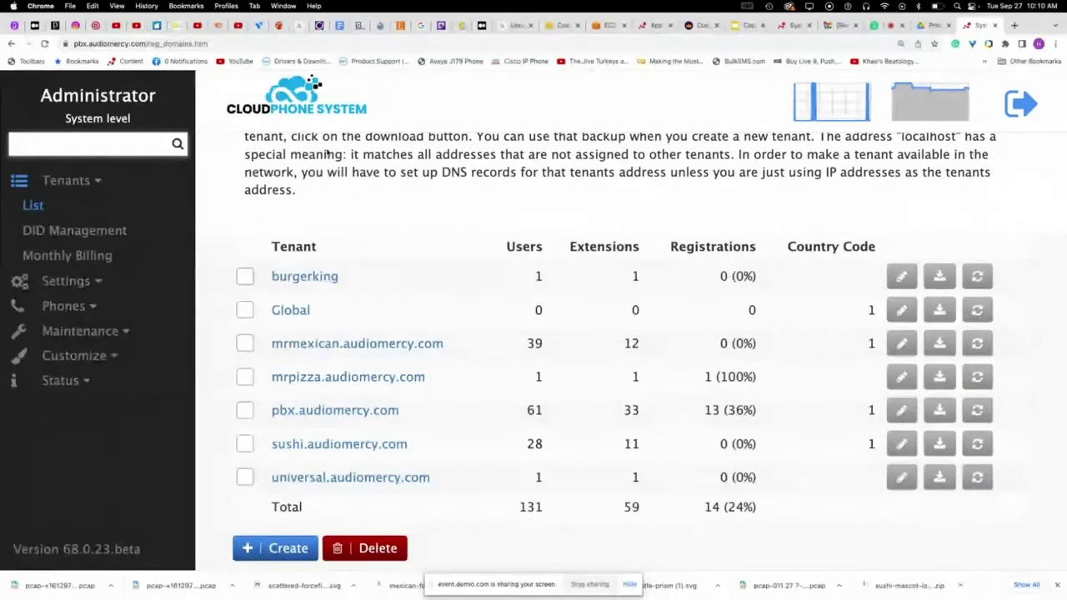
- Open the burgerking tenant's Logo page, expand Upload separate images, and check the Accounts options
{"action": "left_click", "coordinate": [304, 276]}
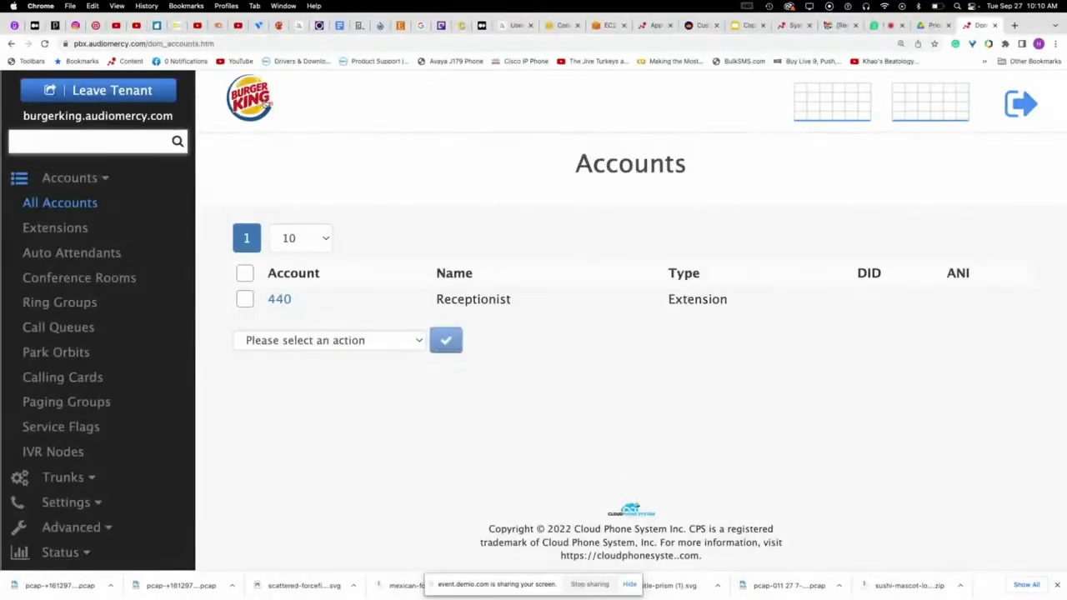
{"action": "left_click", "coordinate": [76, 505]}
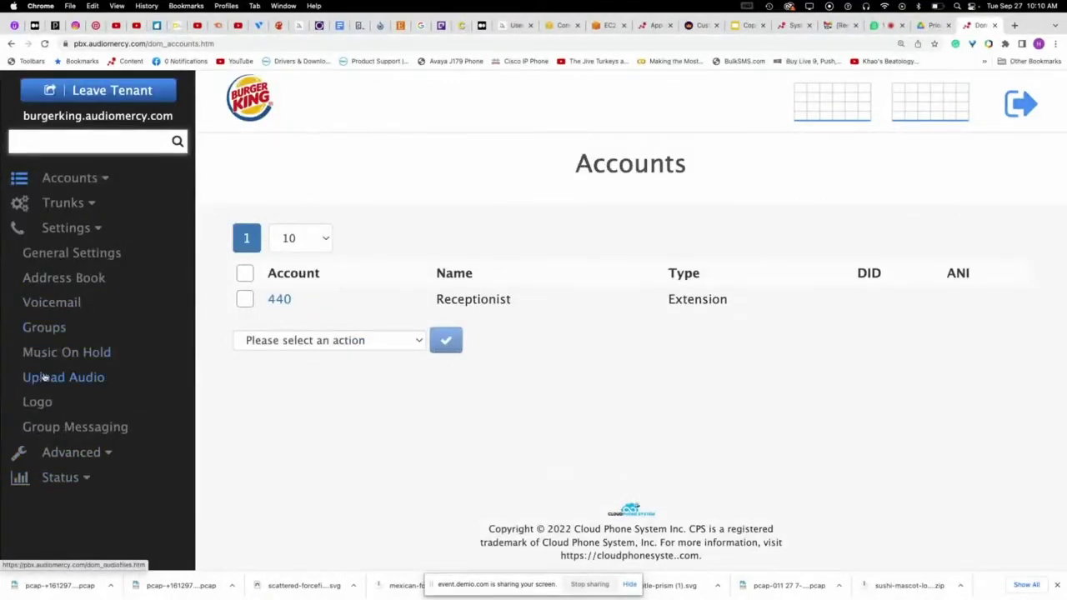
{"action": "left_click", "coordinate": [38, 402]}
{"action": "scroll", "coordinate": [743, 398], "scroll_direction": "down", "scroll_amount": 5}
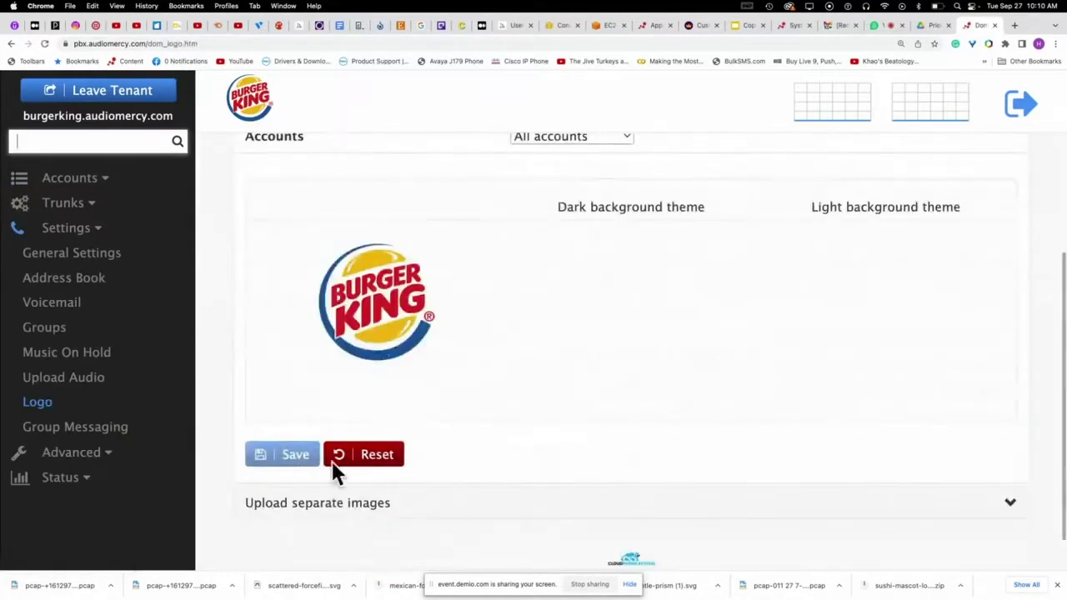
{"action": "left_click", "coordinate": [1018, 502]}
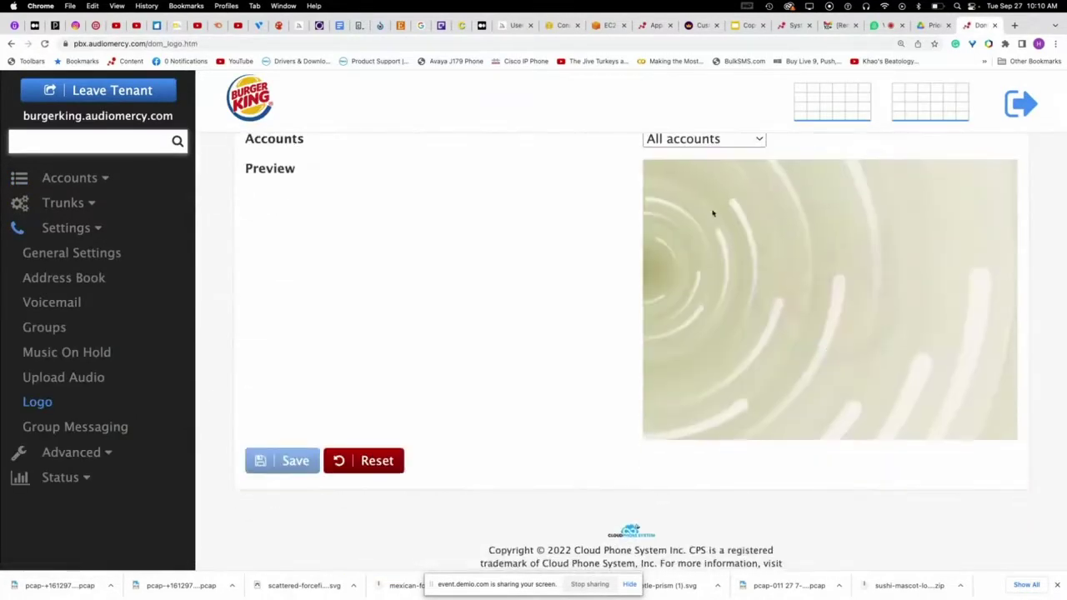
{"action": "left_click", "coordinate": [705, 138]}
{"action": "left_click", "coordinate": [710, 142]}
{"action": "scroll", "coordinate": [753, 267], "scroll_direction": "up", "scroll_amount": 1}
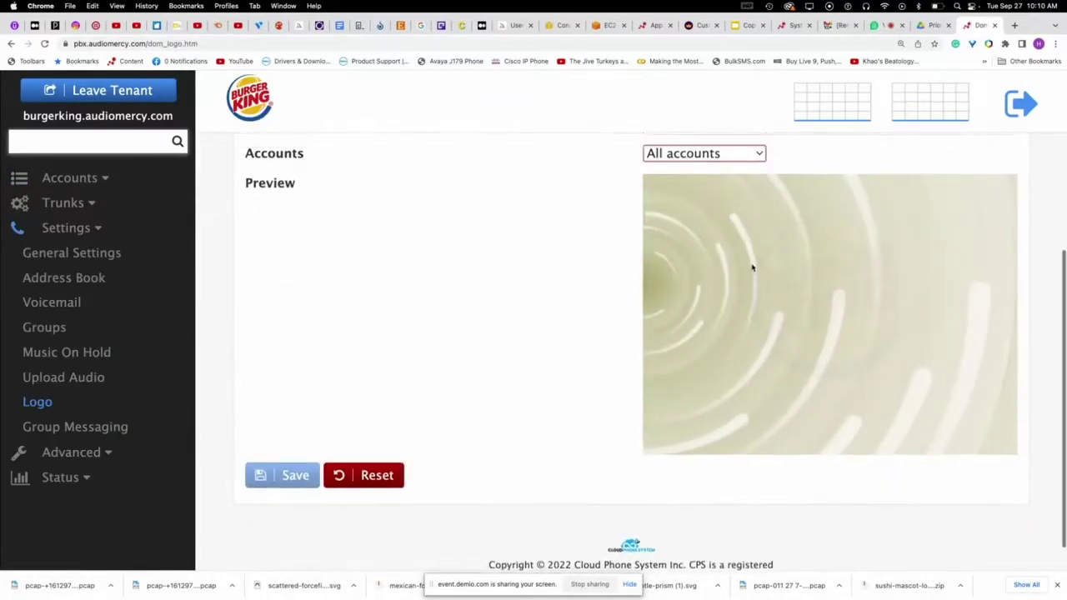
{"action": "scroll", "coordinate": [753, 266], "scroll_direction": "up", "scroll_amount": 4}
- Preview the Polycom 320×240, Polycom 800×400, Avaya 240×320 and Fanvil 800×480 backgrounds
{"action": "left_click", "coordinate": [741, 255]}
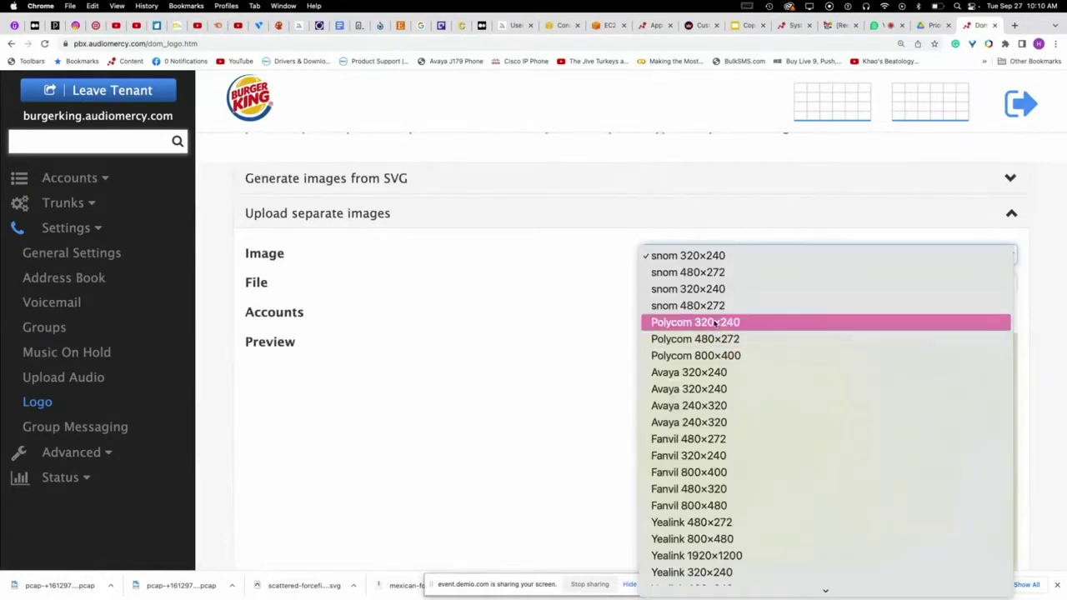
{"action": "left_click", "coordinate": [715, 324]}
{"action": "left_click", "coordinate": [767, 257]}
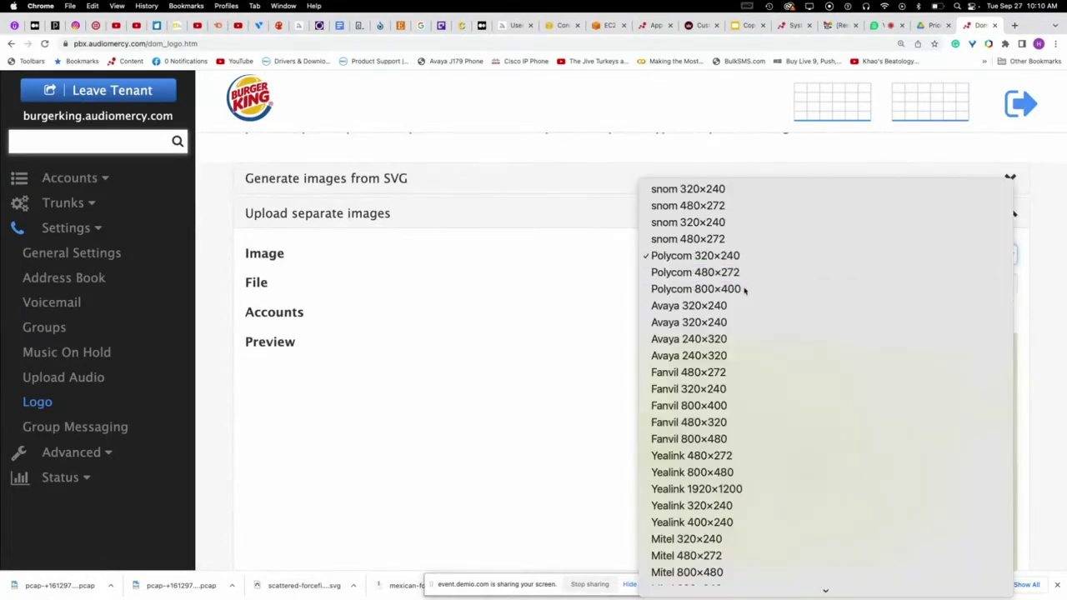
{"action": "left_click", "coordinate": [745, 289]}
{"action": "left_click", "coordinate": [744, 256]}
{"action": "left_click", "coordinate": [744, 305]}
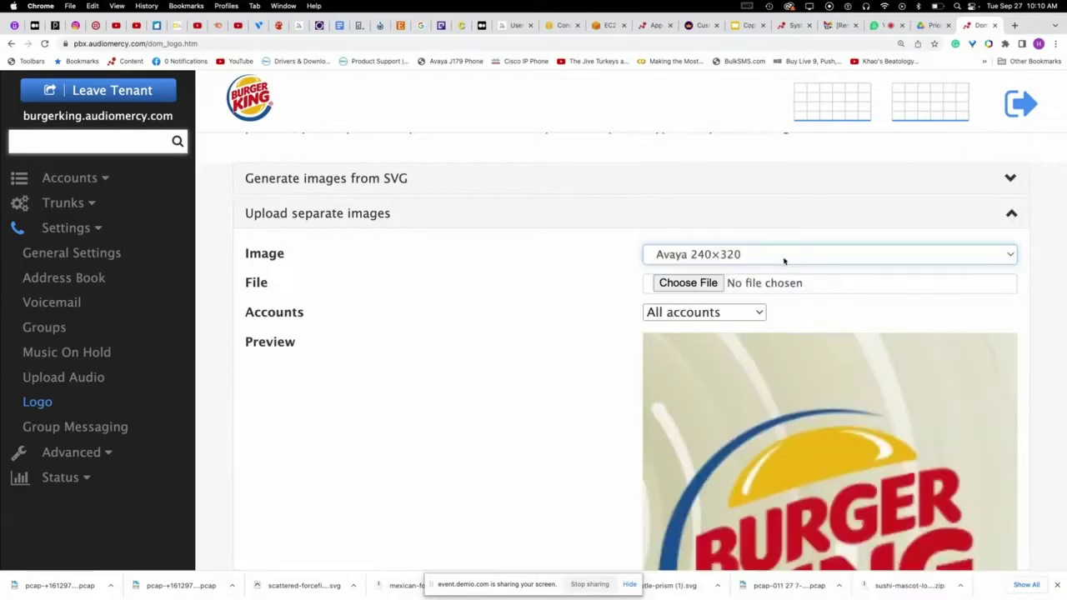
{"action": "left_click", "coordinate": [767, 255]}
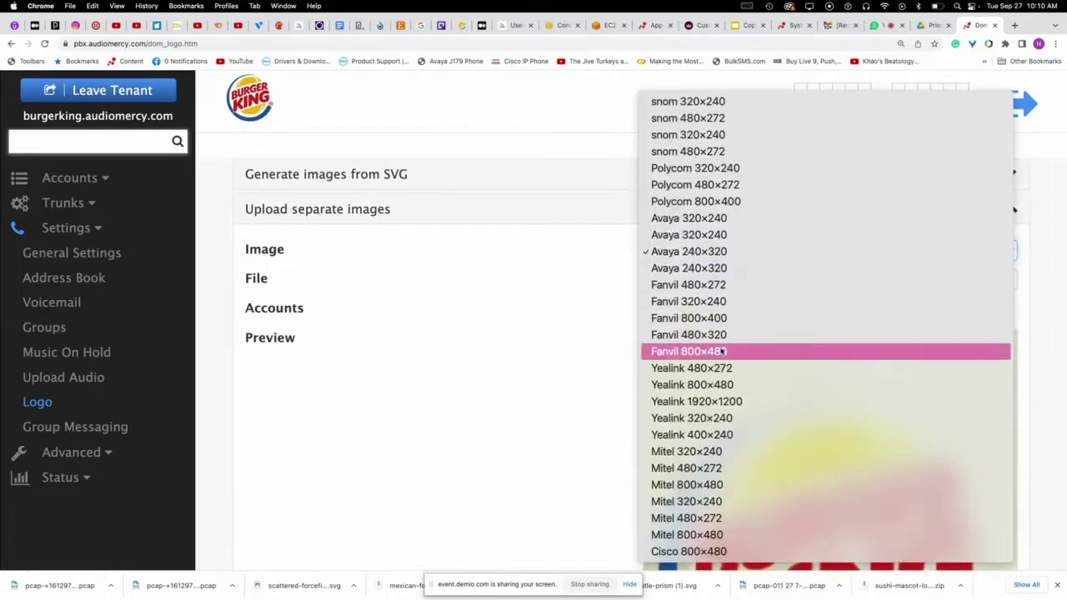
{"action": "left_click", "coordinate": [757, 351]}
- Preview the Yealink 320×240, Mitel 480×272 and Cisco 800×480 backgrounds, keeping Cisco 800×480
{"action": "left_click", "coordinate": [794, 257]}
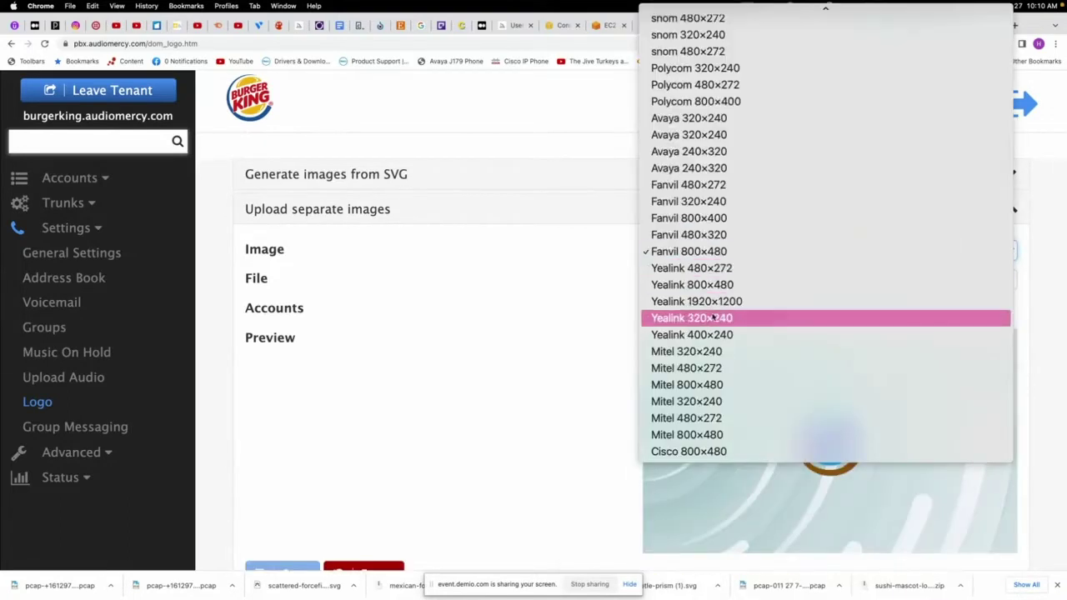
{"action": "left_click", "coordinate": [715, 317]}
{"action": "left_click", "coordinate": [778, 254]}
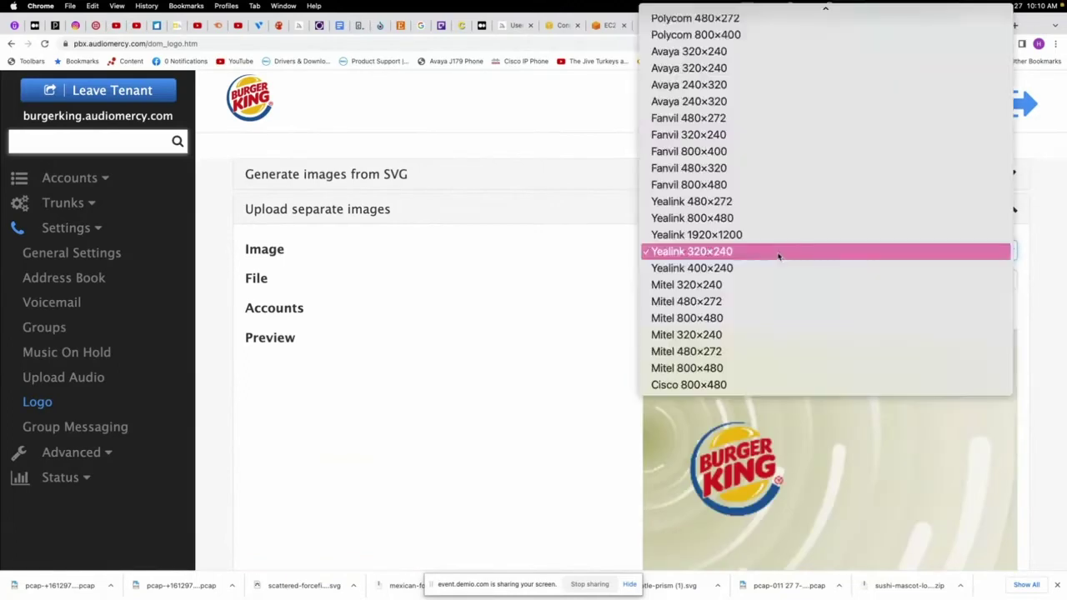
{"action": "left_click", "coordinate": [766, 303]}
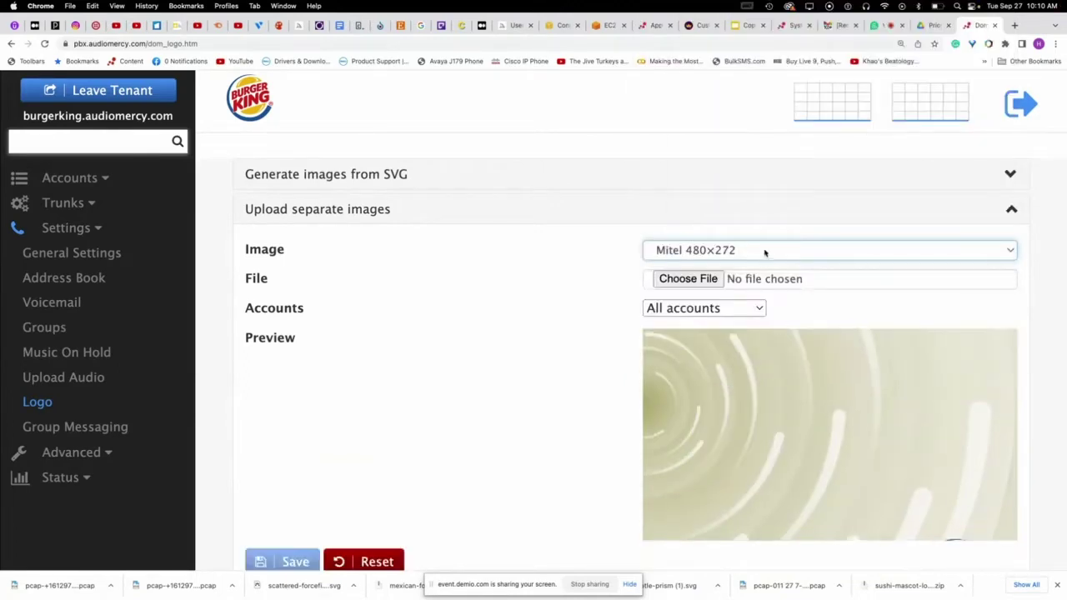
{"action": "left_click", "coordinate": [765, 253]}
{"action": "left_click", "coordinate": [749, 335]}
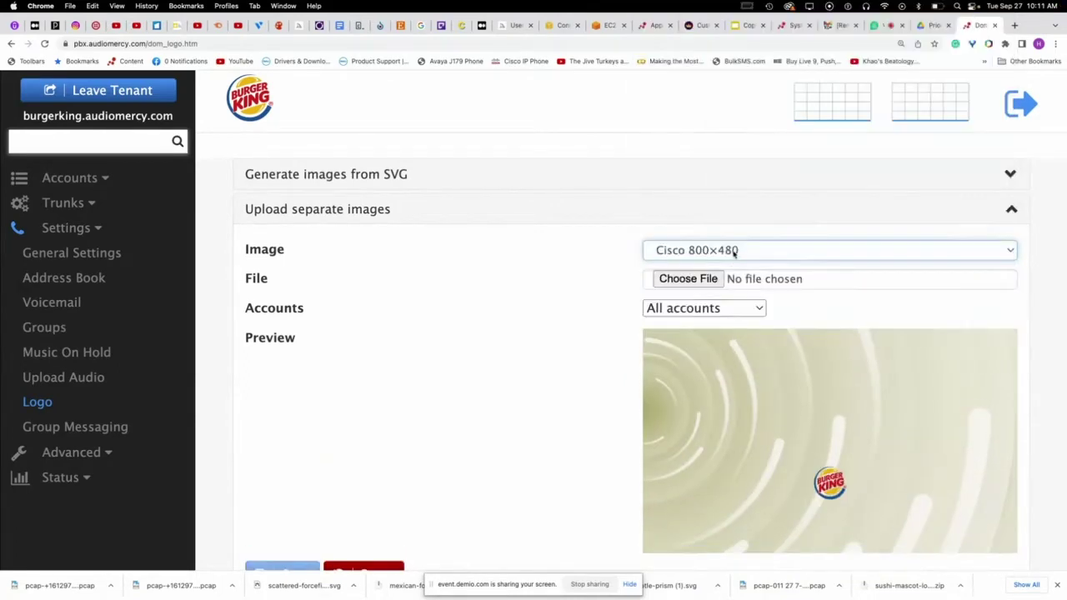
{"action": "left_click", "coordinate": [734, 253]}
{"action": "left_click", "coordinate": [517, 309]}
{"action": "scroll", "coordinate": [512, 320], "scroll_direction": "up", "scroll_amount": 3}
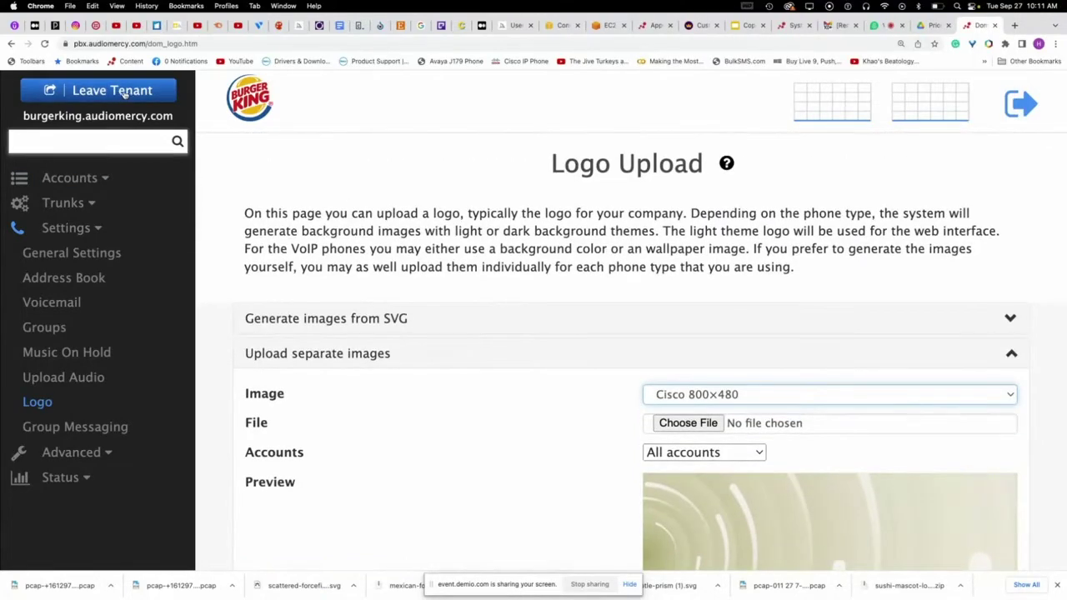
- Check extension 440's user portal for the Burger King logo, then leave the burgerking tenant
{"action": "left_click", "coordinate": [70, 180]}
{"action": "left_click", "coordinate": [67, 226]}
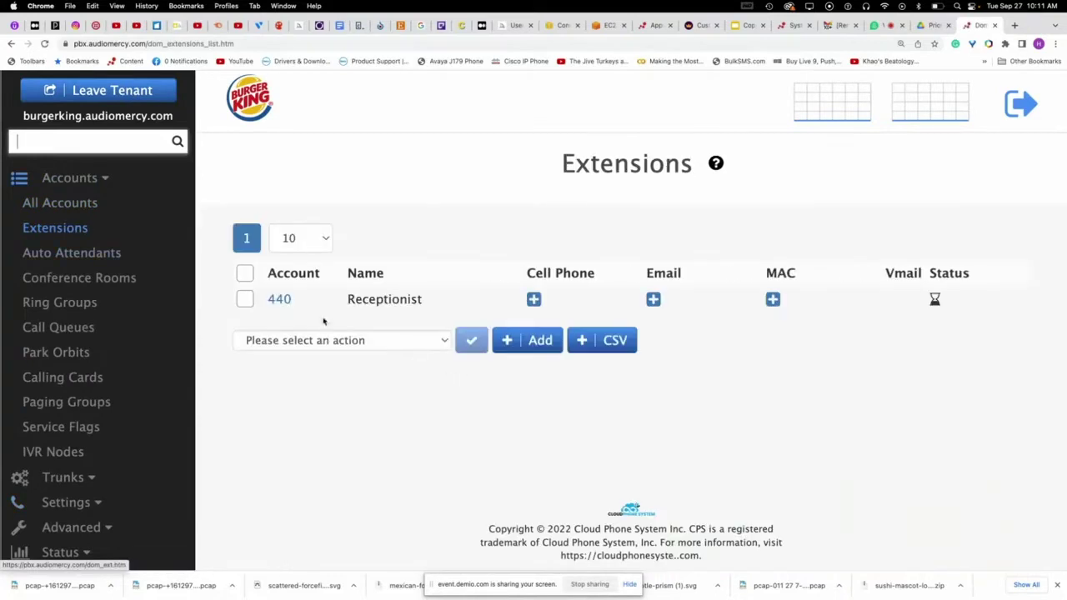
{"action": "left_click", "coordinate": [278, 300]}
{"action": "left_click", "coordinate": [280, 273]}
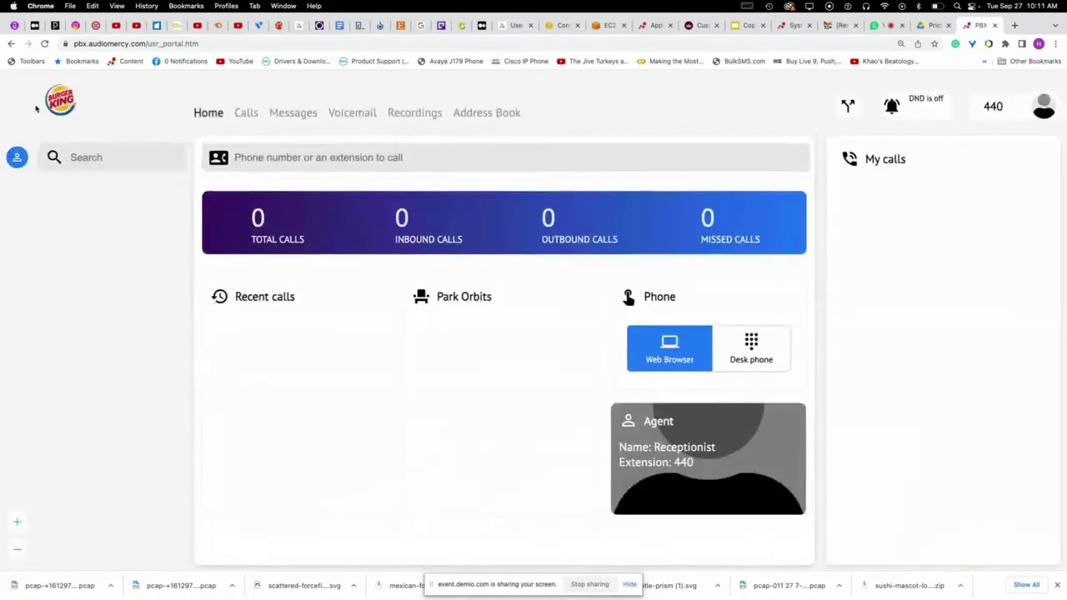
{"action": "left_click", "coordinate": [11, 44]}
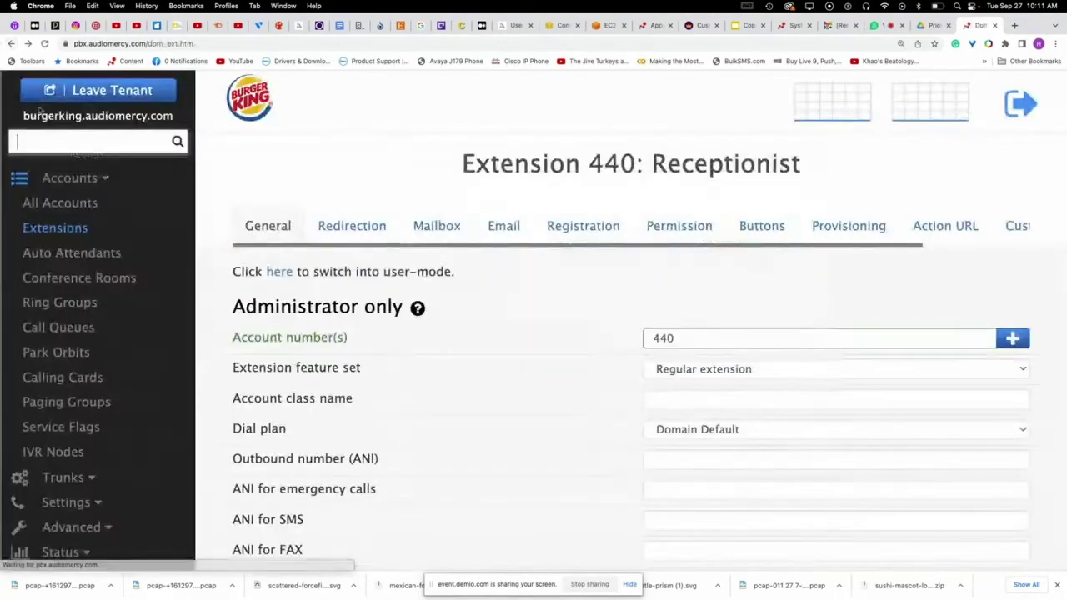
{"action": "left_click", "coordinate": [140, 98]}
{"action": "scroll", "coordinate": [313, 216], "scroll_direction": "down", "scroll_amount": 5}
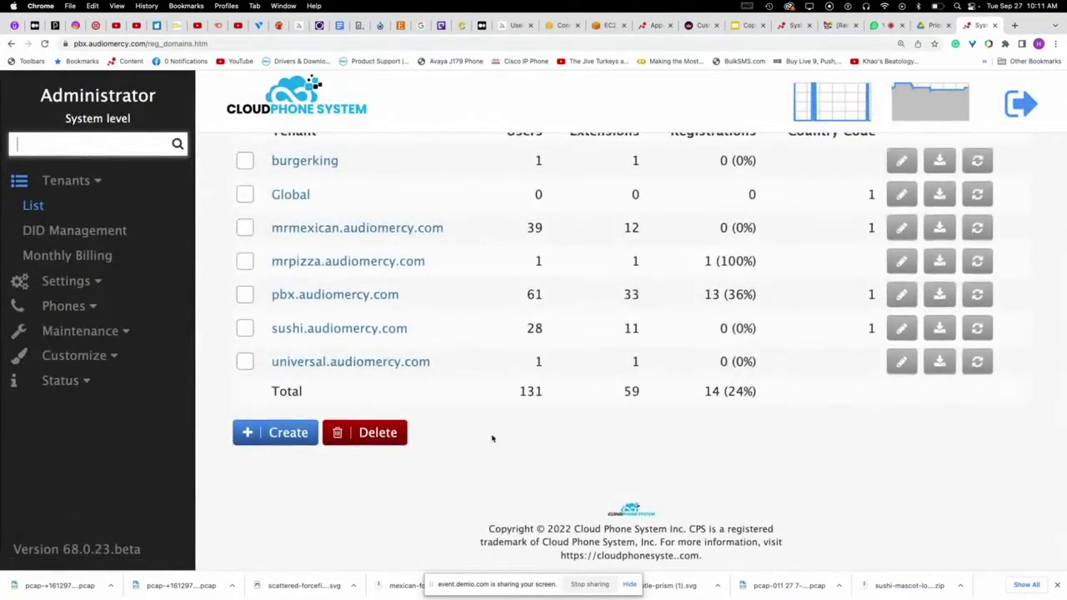
- Highlight the copyright footer text, then open Chrome's tab search list
{"action": "left_click_drag", "start_coordinate": [491, 530], "coordinate": [671, 556]}
{"action": "left_click", "coordinate": [671, 555]}
{"action": "left_click_drag", "start_coordinate": [486, 530], "coordinate": [737, 569]}
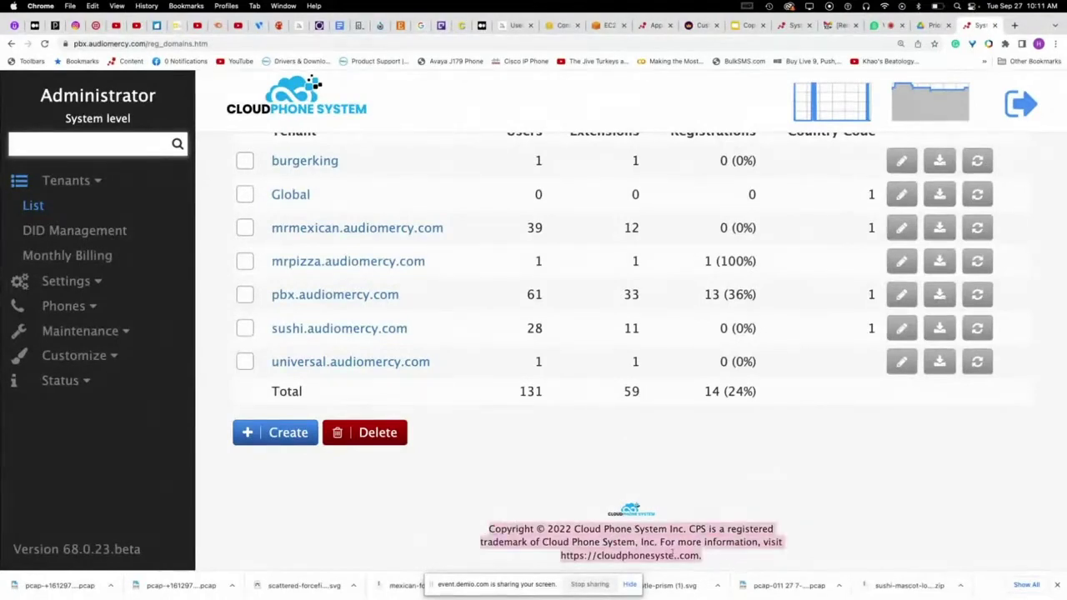
{"action": "scroll", "coordinate": [673, 553], "scroll_direction": "up", "scroll_amount": 1}
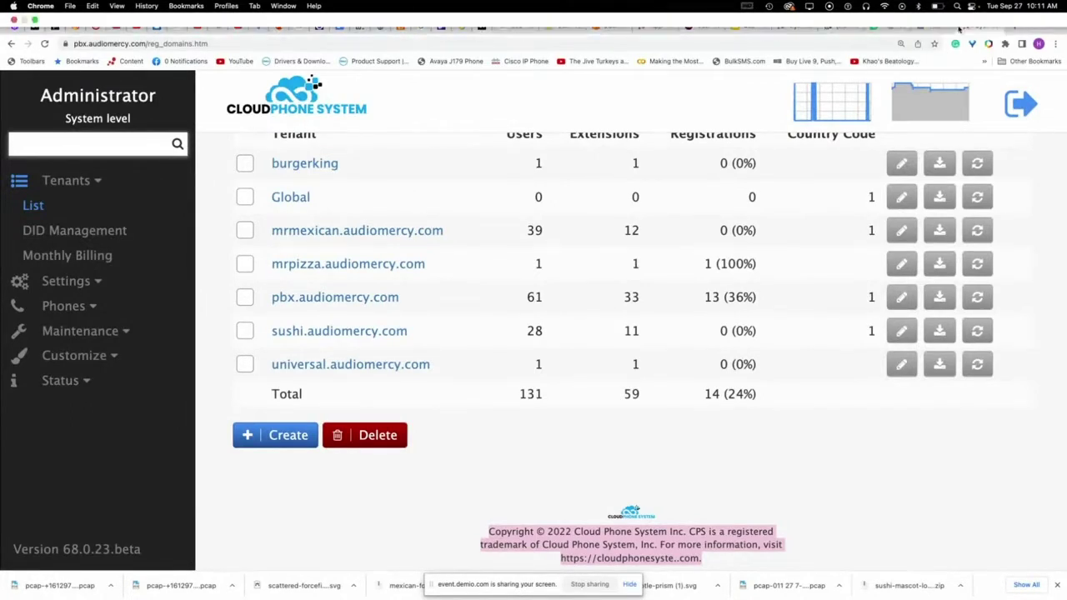
{"action": "left_click", "coordinate": [1056, 25]}
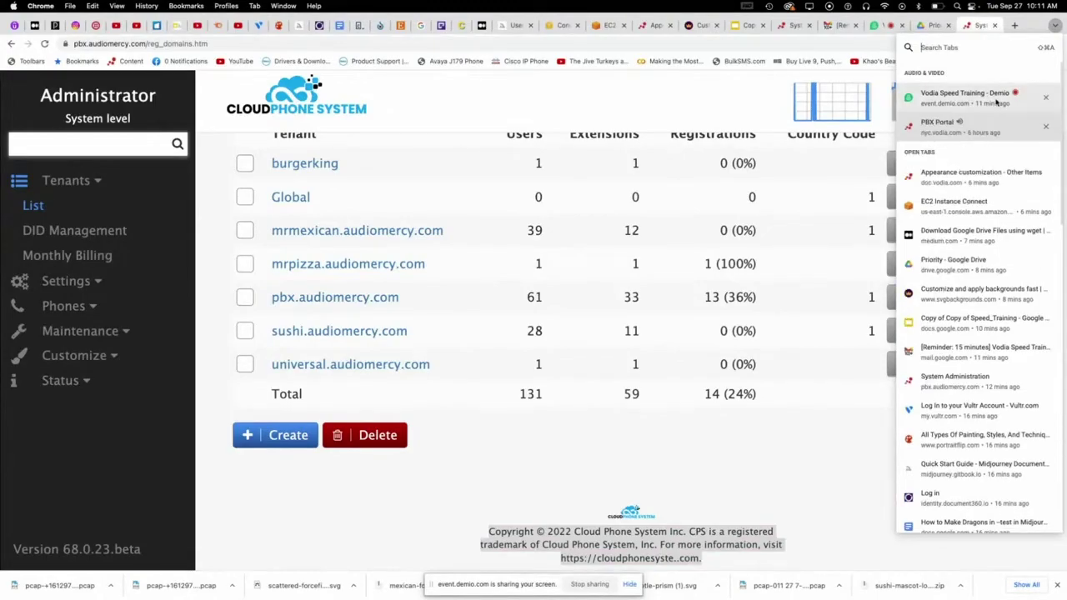
- In the PBX Portal, hang up the support call and turn Do Not Disturb on
{"action": "left_click", "coordinate": [958, 125]}
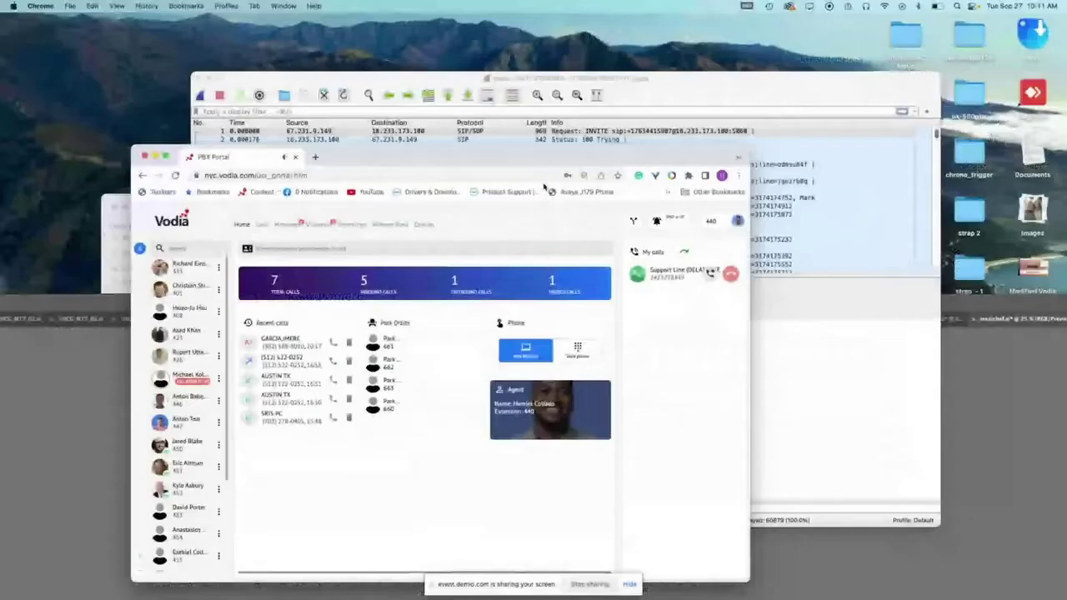
{"action": "left_click", "coordinate": [731, 274]}
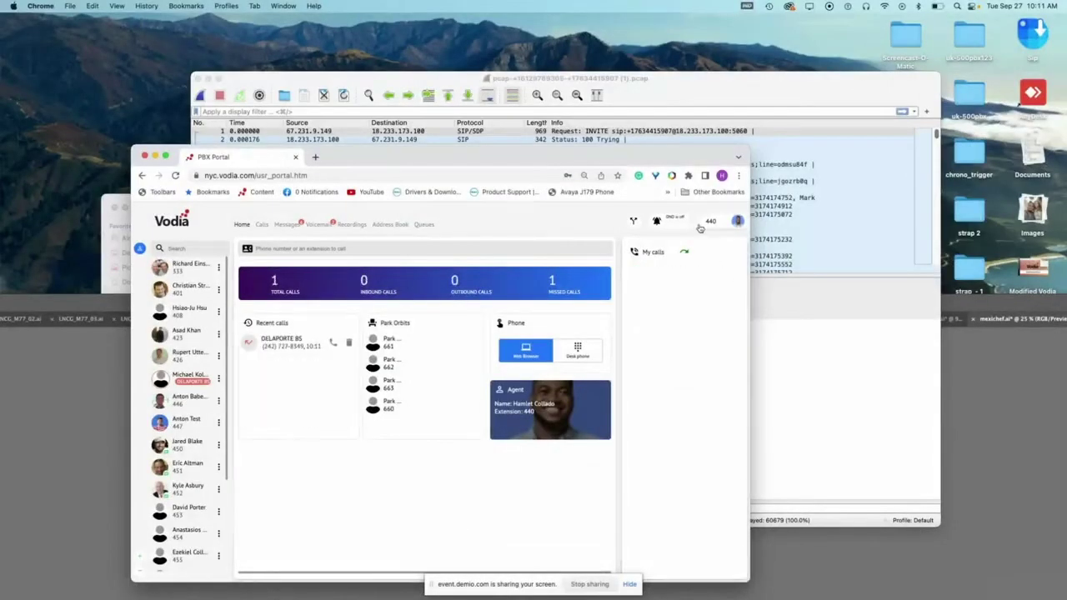
{"action": "left_click", "coordinate": [658, 222]}
{"action": "left_click", "coordinate": [634, 265]}
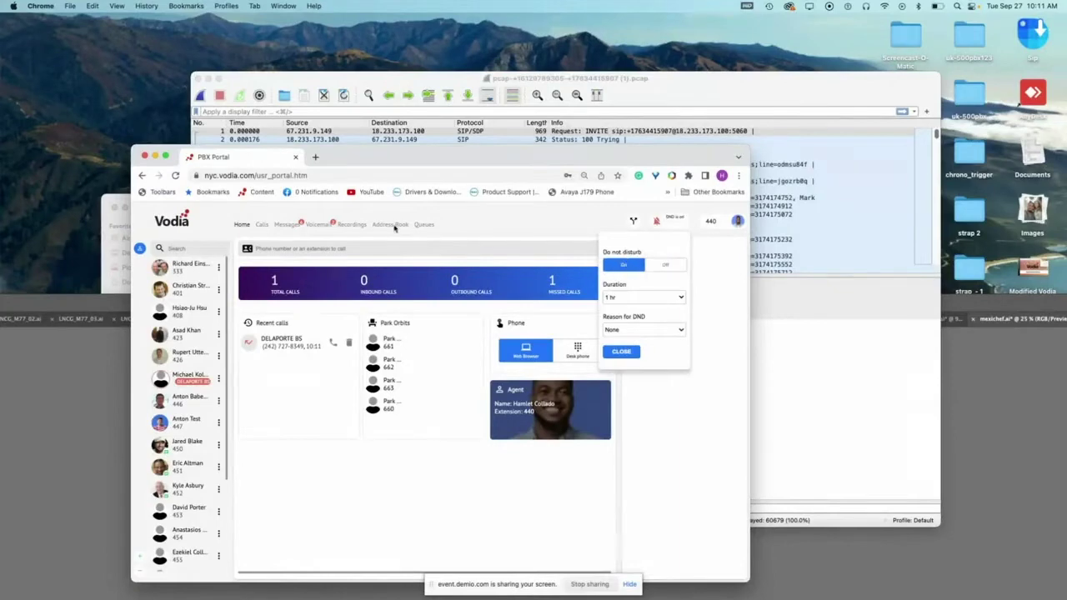
{"action": "left_click", "coordinate": [620, 351]}
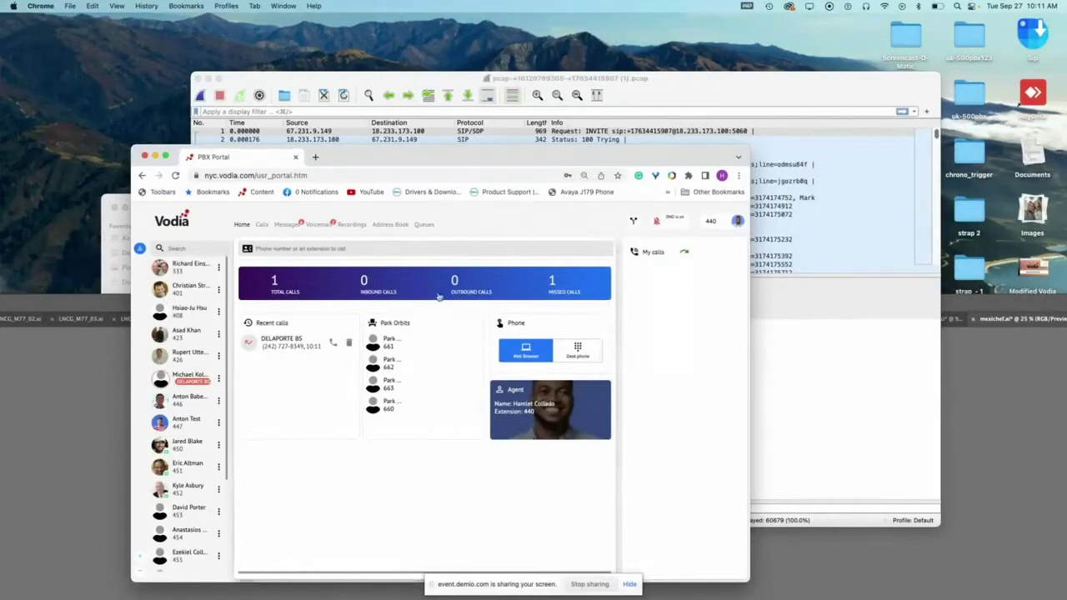
- Minimize the PBX Portal window and return to the desktop showing the tenant list
{"action": "left_click", "coordinate": [156, 158]}
{"action": "key", "text": "ctrl+Up"}
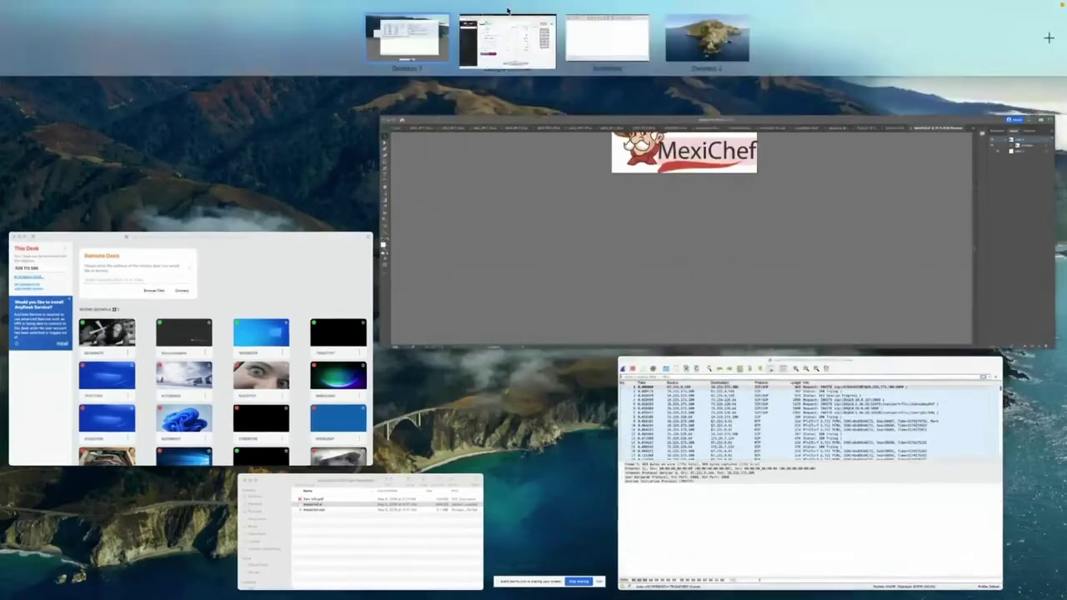
{"action": "left_click", "coordinate": [507, 38]}
{"action": "scroll", "coordinate": [515, 317], "scroll_direction": "up", "scroll_amount": 2}
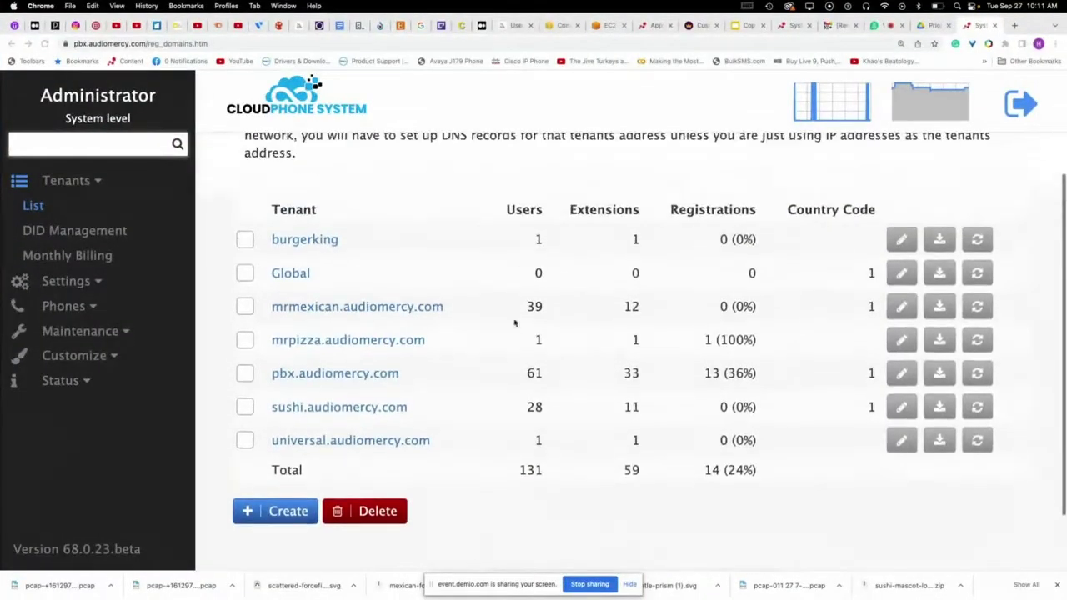
- Open Customize > Templates at system level and scroll to the table listing footer.htm and welcome.htm
{"action": "scroll", "coordinate": [503, 362], "scroll_direction": "down", "scroll_amount": 2}
{"action": "left_click", "coordinate": [83, 282]}
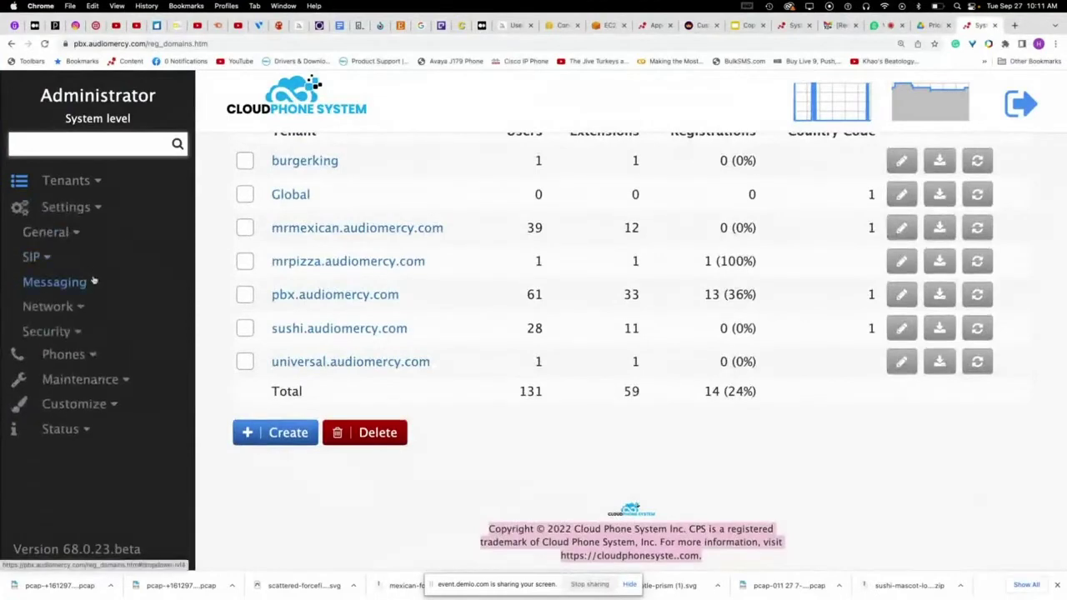
{"action": "left_click", "coordinate": [79, 405]}
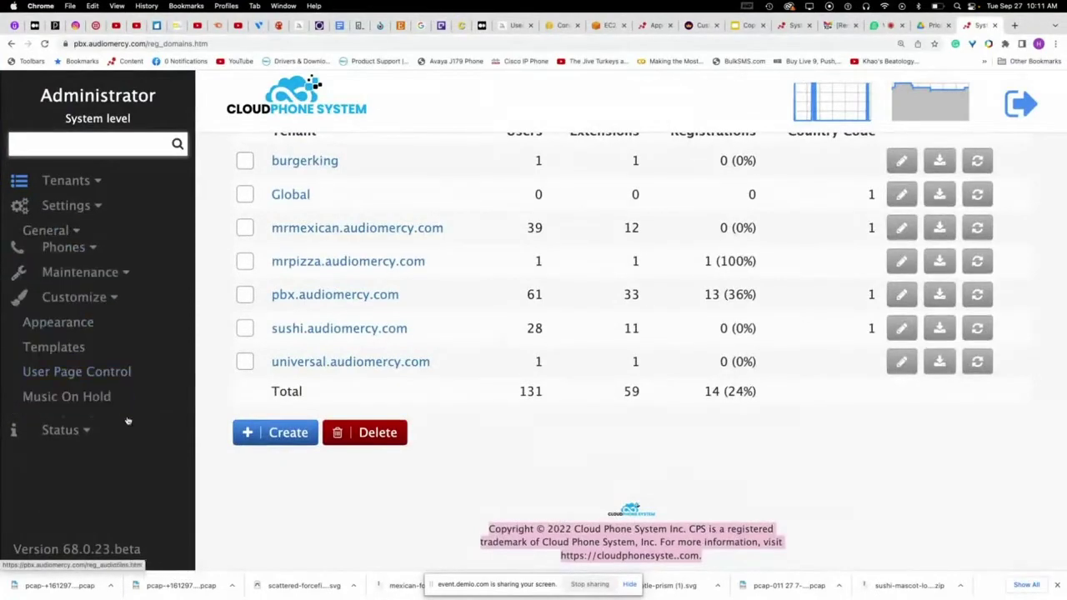
{"action": "left_click", "coordinate": [56, 338]}
{"action": "scroll", "coordinate": [398, 346], "scroll_direction": "down", "scroll_amount": 5}
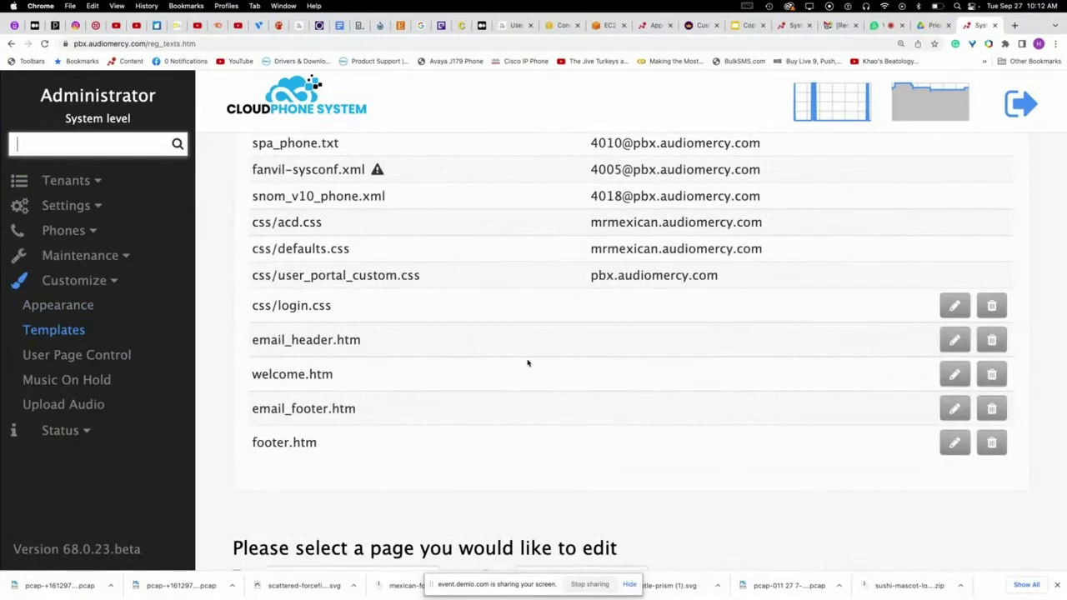
{"action": "left_click_drag", "start_coordinate": [65, 118], "coordinate": [128, 119]}
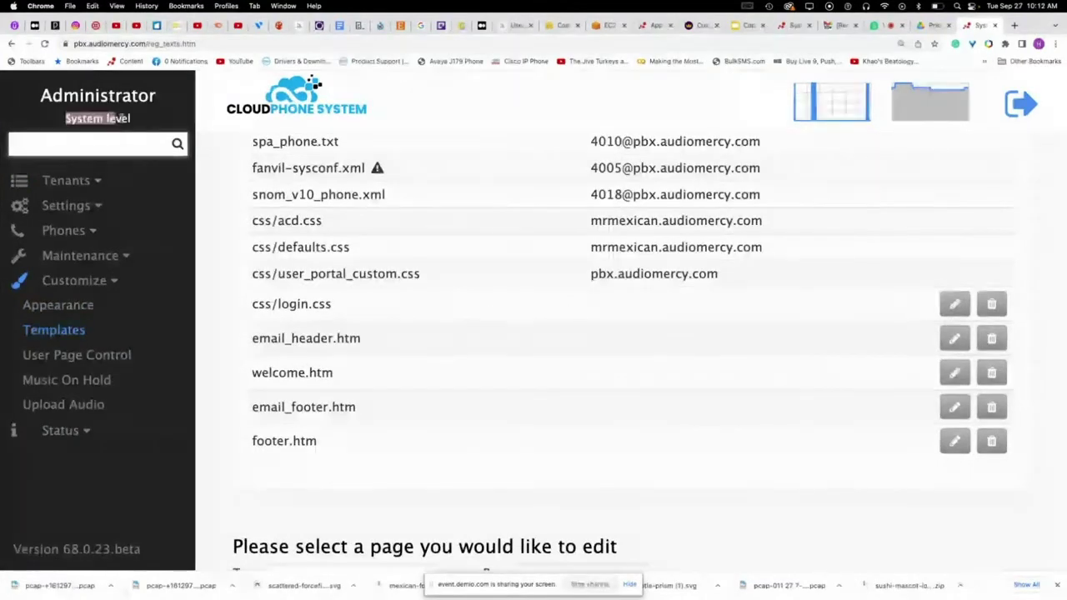
{"action": "left_click", "coordinate": [128, 118]}
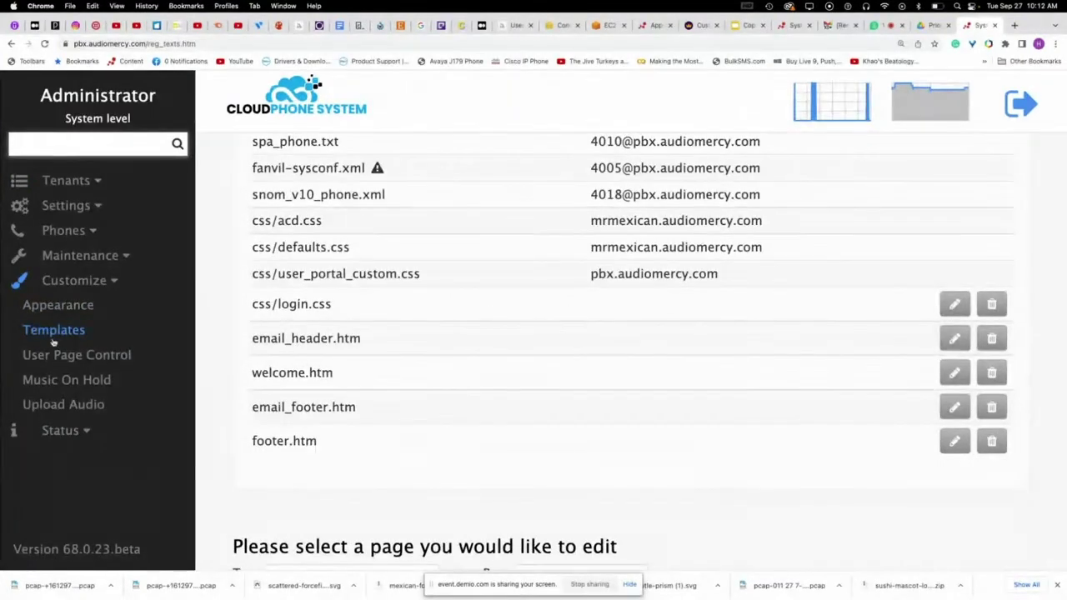
{"action": "scroll", "coordinate": [815, 353], "scroll_direction": "down", "scroll_amount": 2}
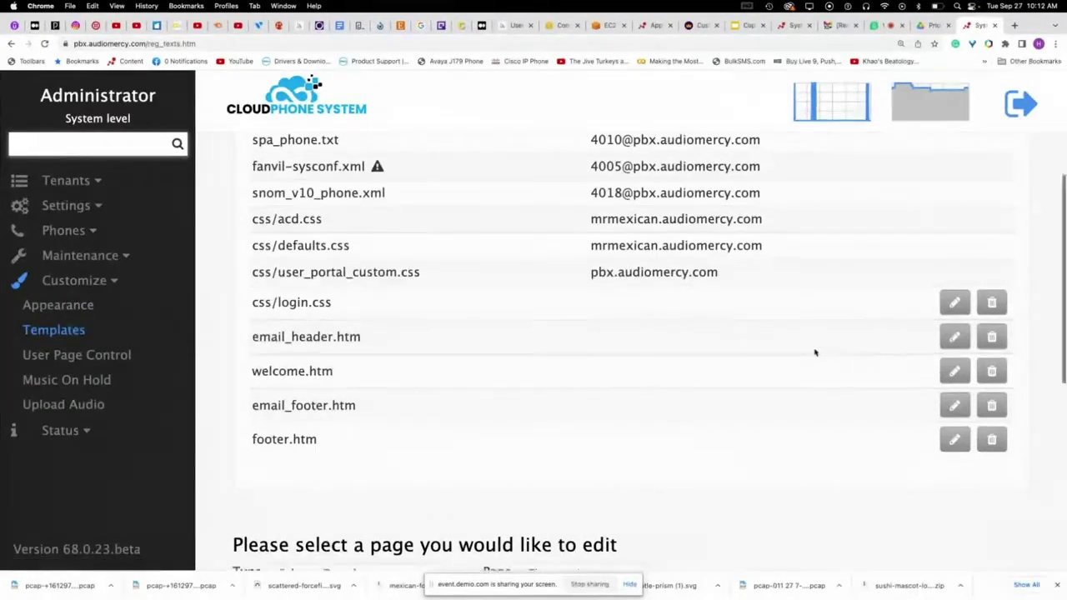
{"action": "scroll", "coordinate": [750, 367], "scroll_direction": "down", "scroll_amount": 2}
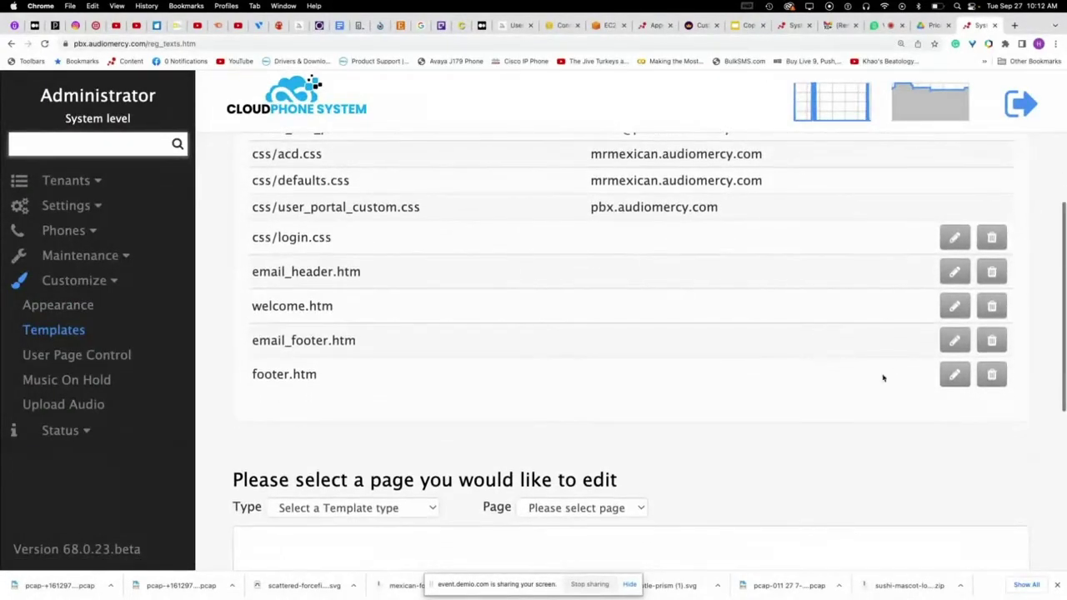
{"action": "left_click", "coordinate": [955, 374]}
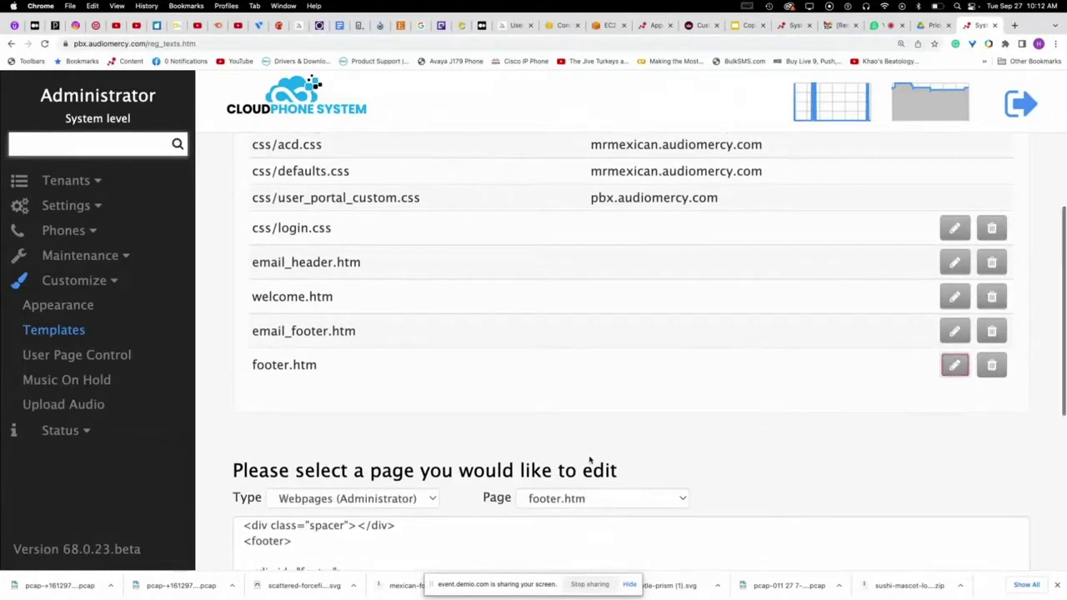
{"action": "scroll", "coordinate": [591, 460], "scroll_direction": "down", "scroll_amount": 5}
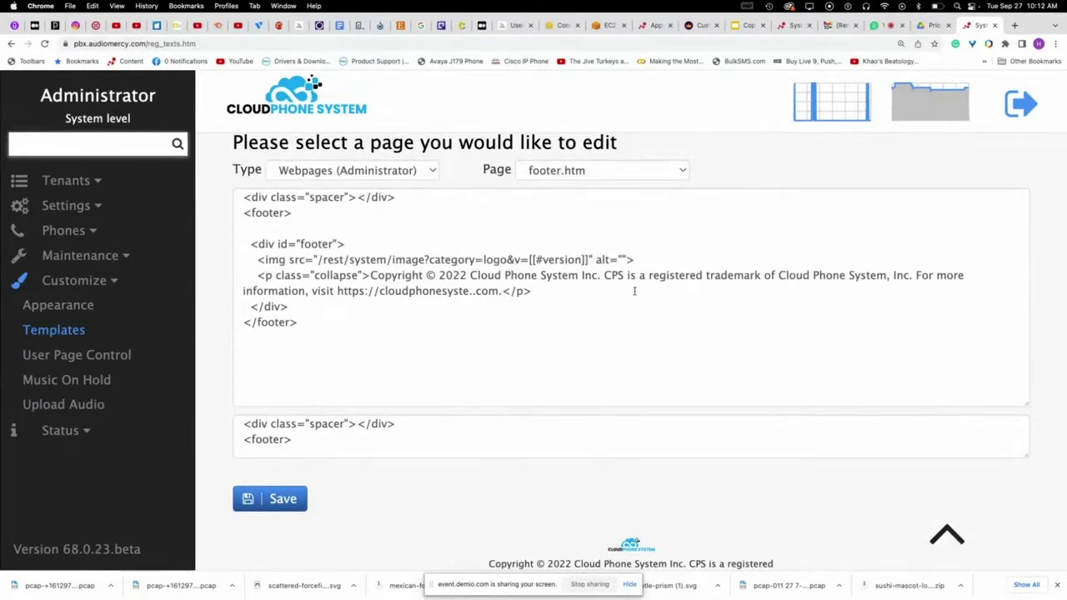
{"action": "scroll", "coordinate": [634, 292], "scroll_direction": "down", "scroll_amount": 2}
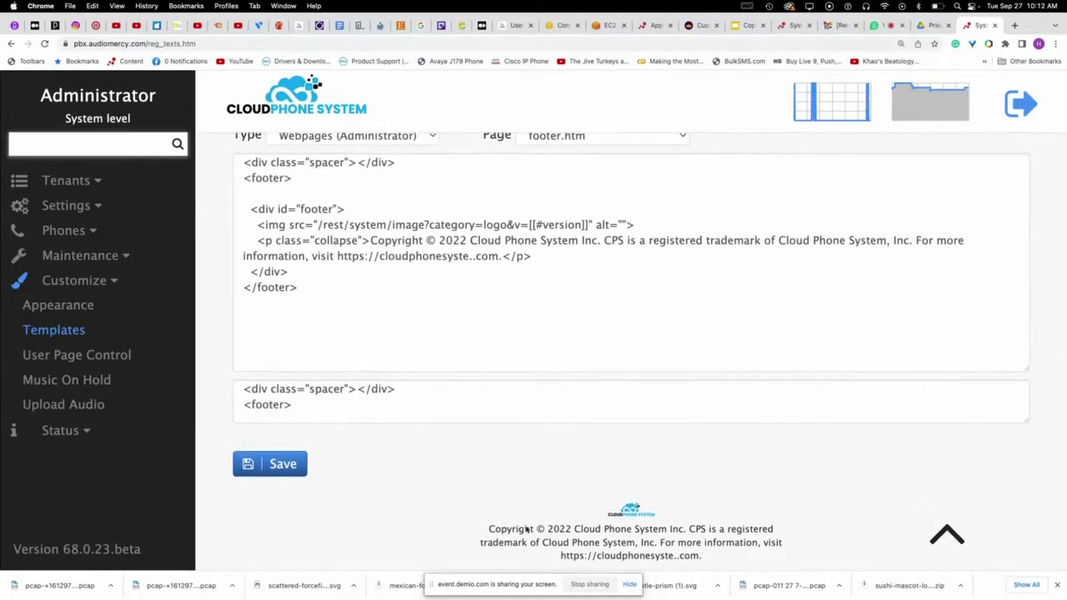
{"action": "scroll", "coordinate": [628, 505], "scroll_direction": "up", "scroll_amount": 3}
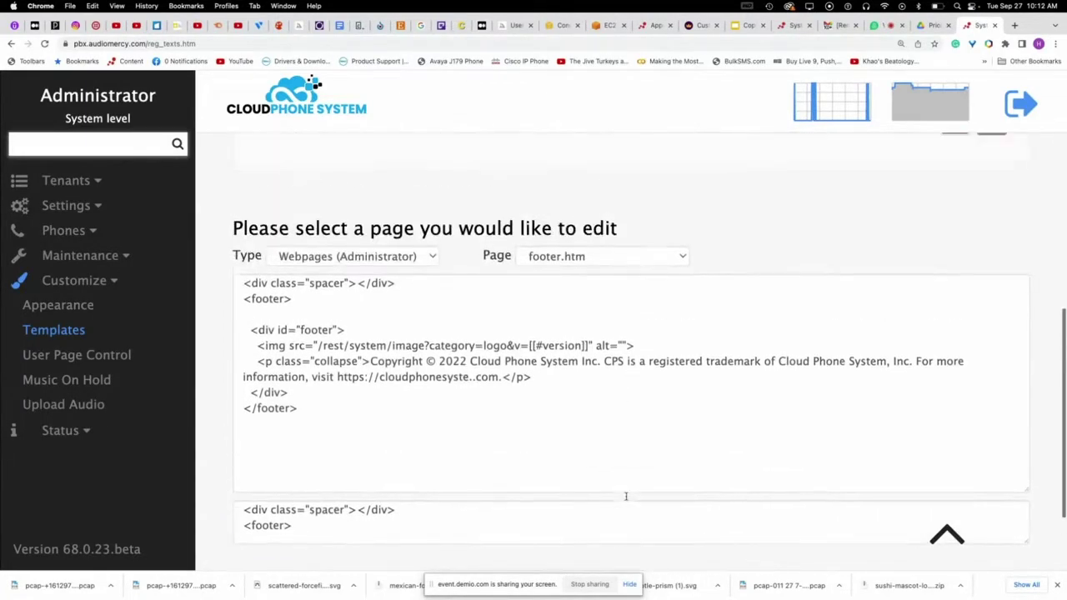
{"action": "scroll", "coordinate": [542, 242], "scroll_direction": "up", "scroll_amount": 6}
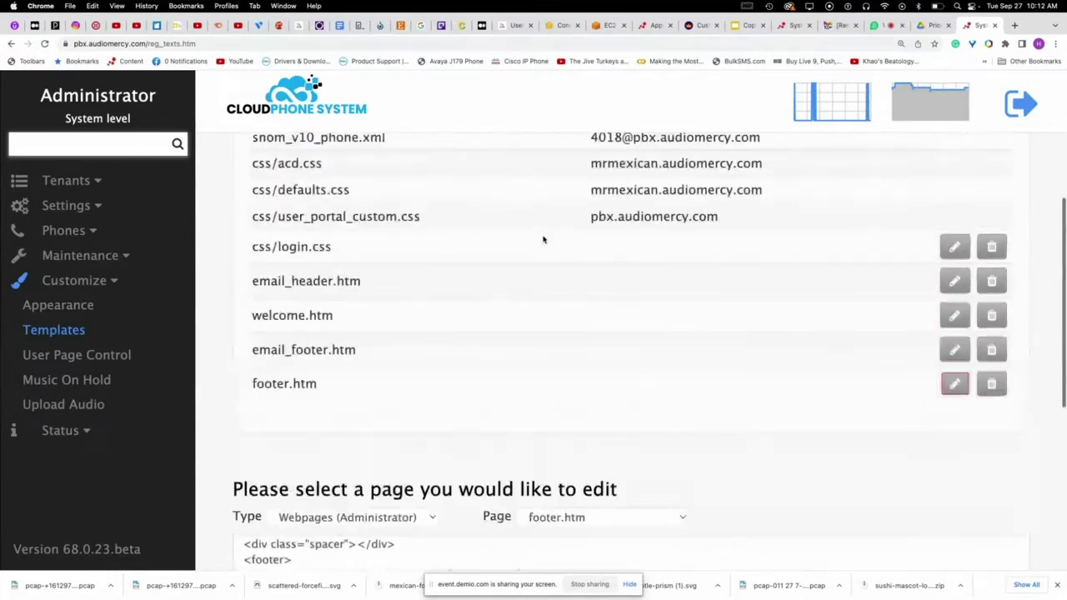
- Open the email_footer.htm template and scroll through its code
{"action": "left_click", "coordinate": [955, 350]}
{"action": "scroll", "coordinate": [746, 381], "scroll_direction": "down", "scroll_amount": 4}
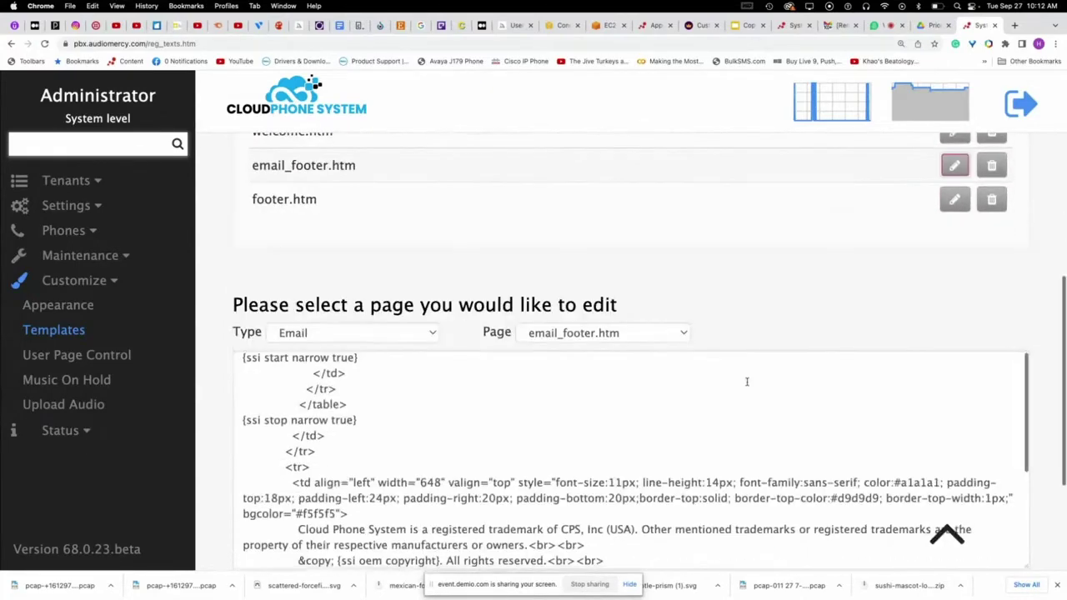
{"action": "scroll", "coordinate": [611, 446], "scroll_direction": "down", "scroll_amount": 3}
{"action": "scroll", "coordinate": [611, 446], "scroll_direction": "down", "scroll_amount": 5}
{"action": "scroll", "coordinate": [612, 448], "scroll_direction": "up", "scroll_amount": 4}
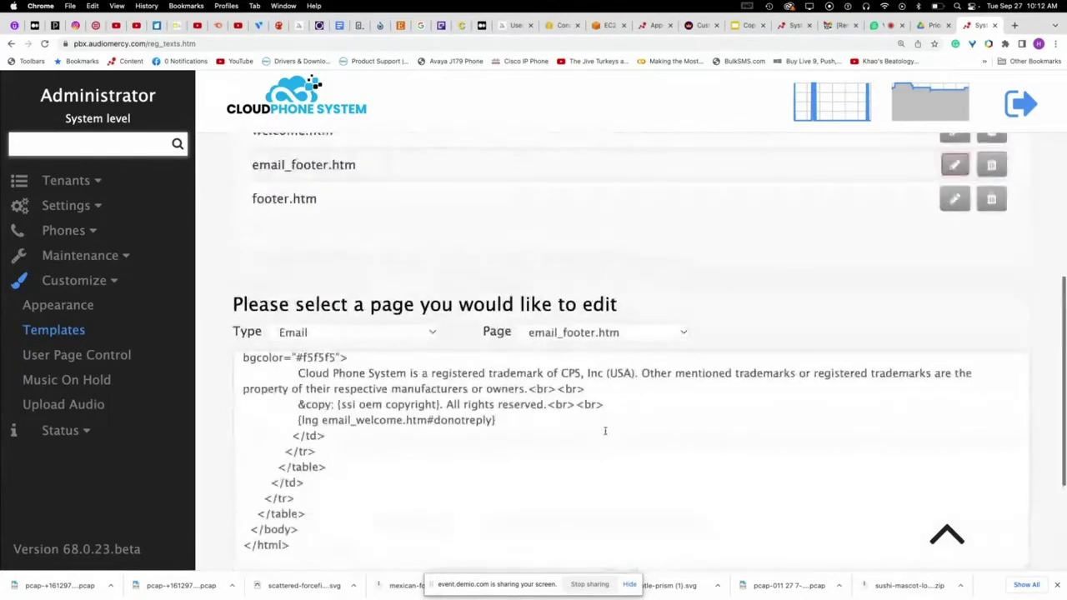
{"action": "scroll", "coordinate": [523, 420], "scroll_direction": "up", "scroll_amount": 1}
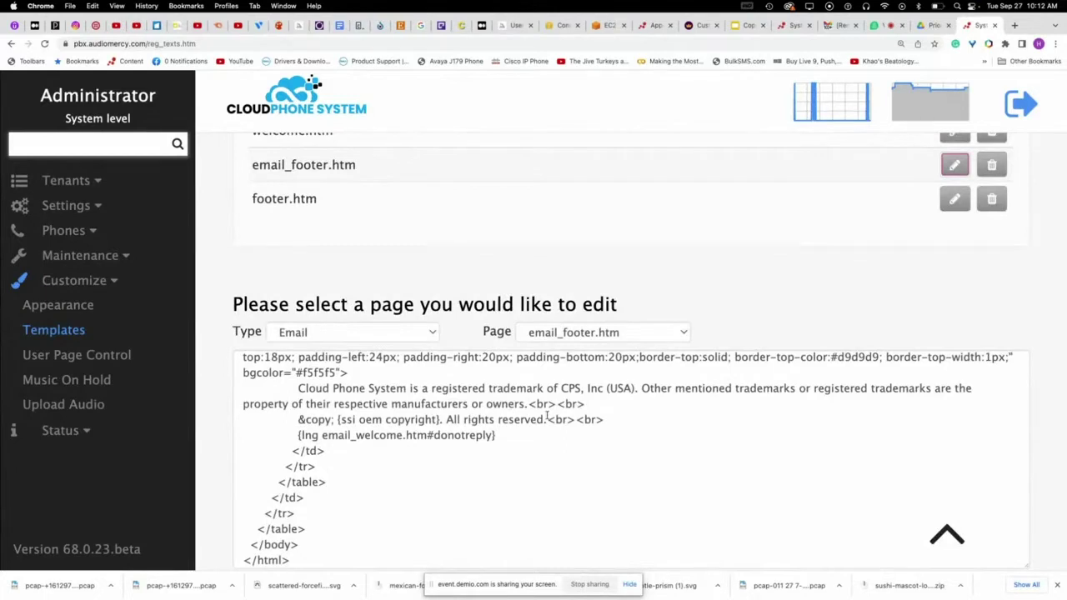
{"action": "scroll", "coordinate": [758, 317], "scroll_direction": "up", "scroll_amount": 3}
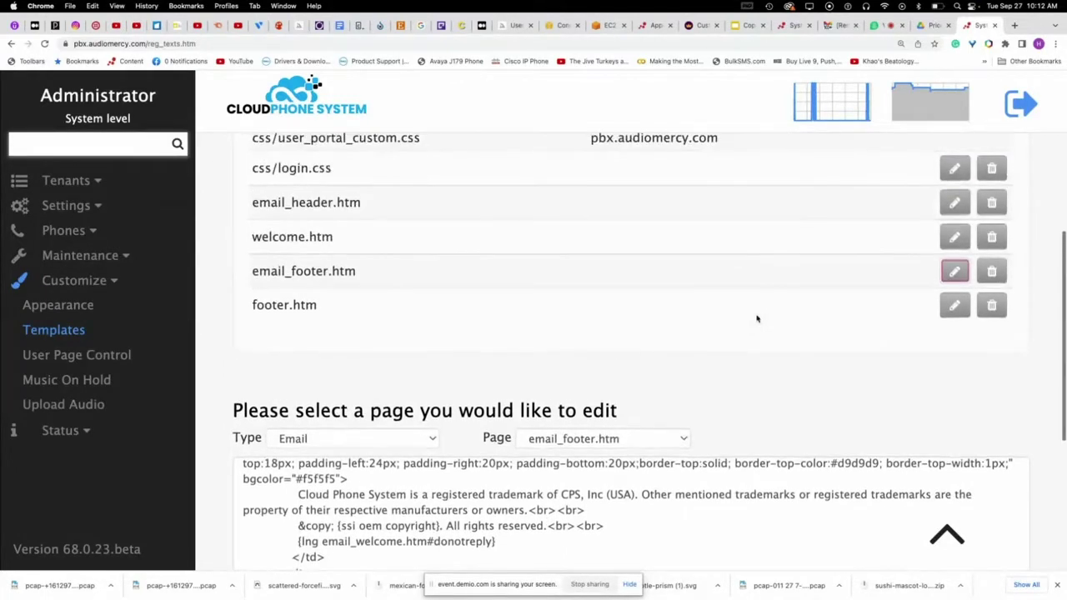
- Open welcome.htm in the template editor and step through its http matches
{"action": "left_click", "coordinate": [955, 237]}
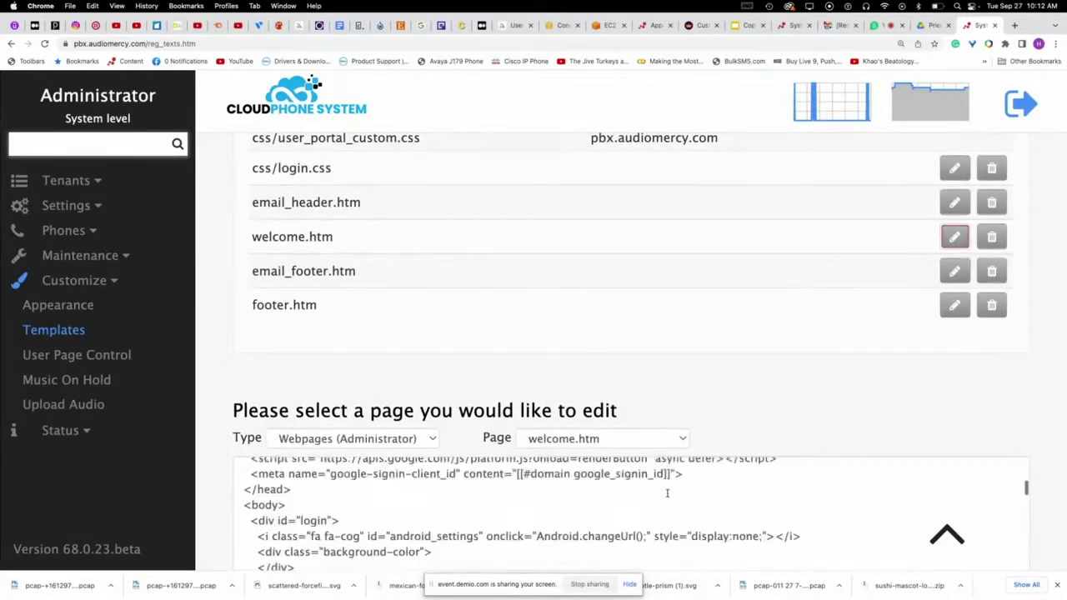
{"action": "scroll", "coordinate": [667, 493], "scroll_direction": "down", "scroll_amount": 5}
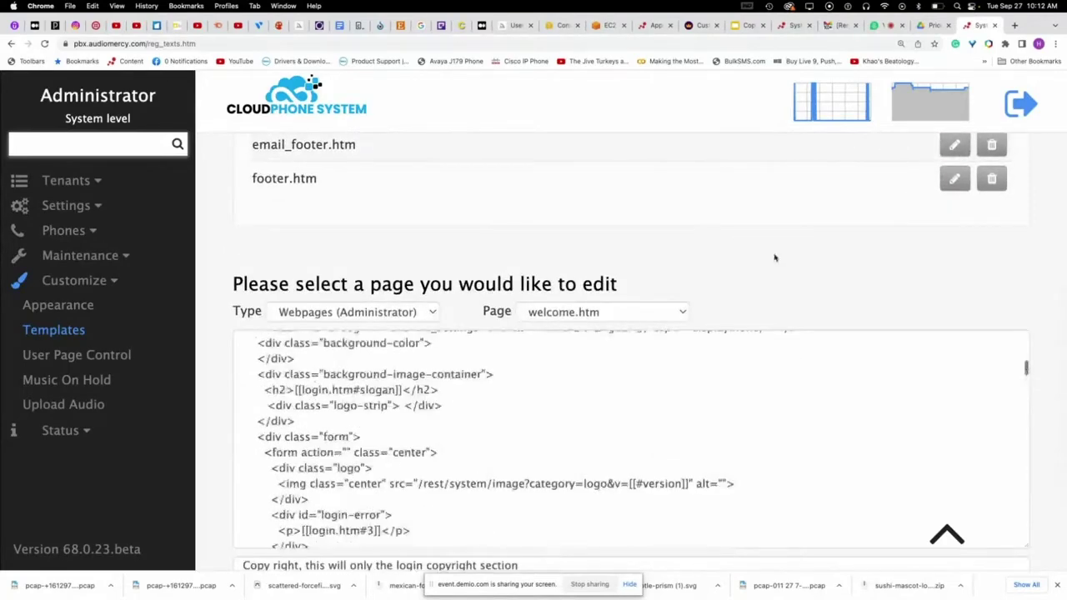
{"action": "left_click", "coordinate": [640, 417]}
{"action": "key", "text": "super+f"}
{"action": "type", "text": "phone"}
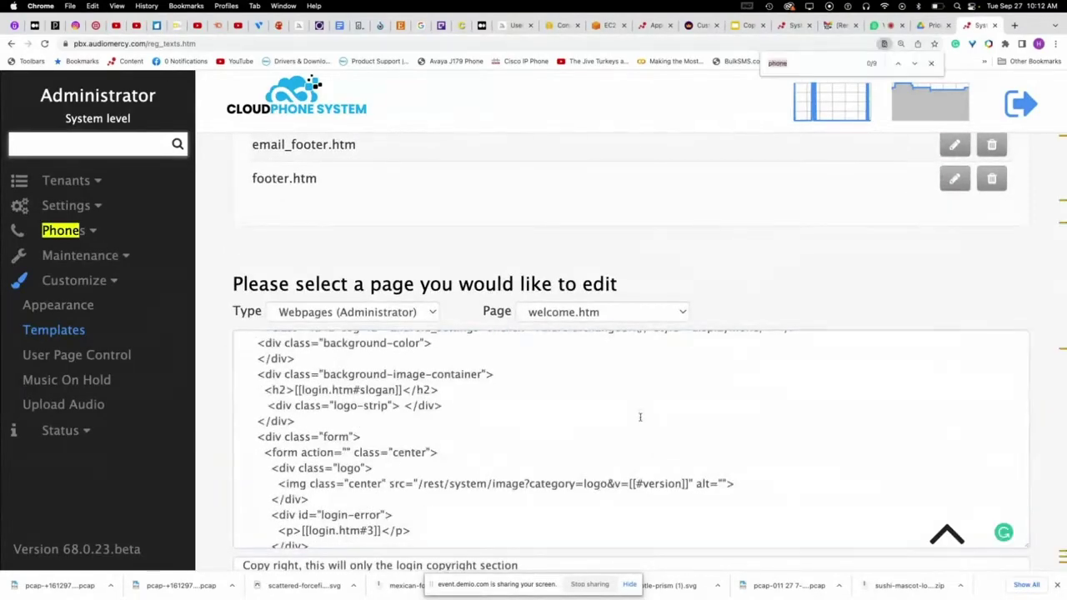
{"action": "type", "text": "http"}
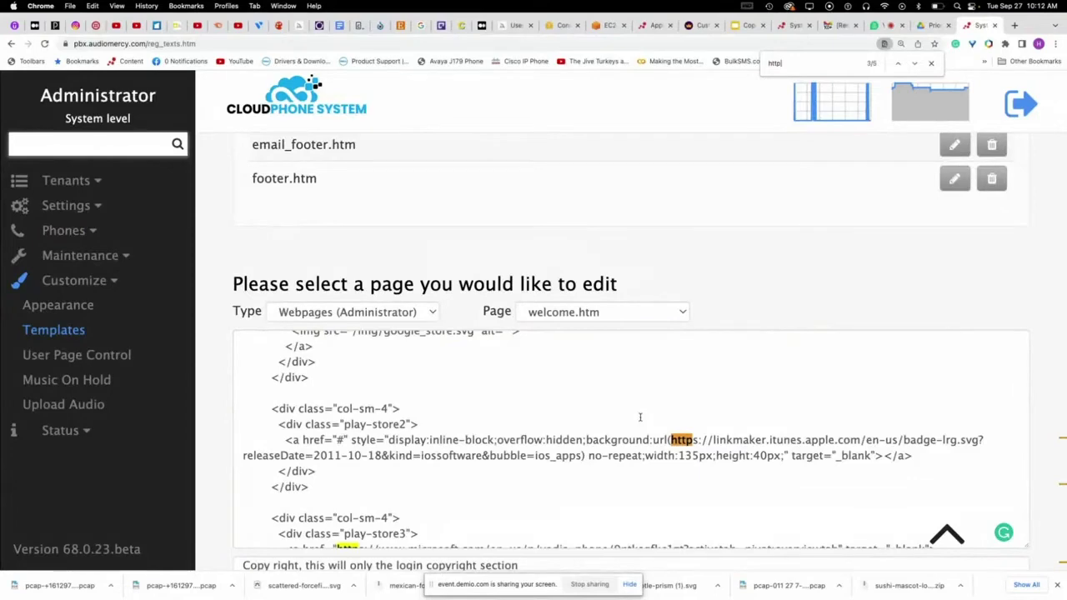
{"action": "key", "text": "Return"}
{"action": "key", "text": "Return"}
{"action": "key", "text": "Return"}
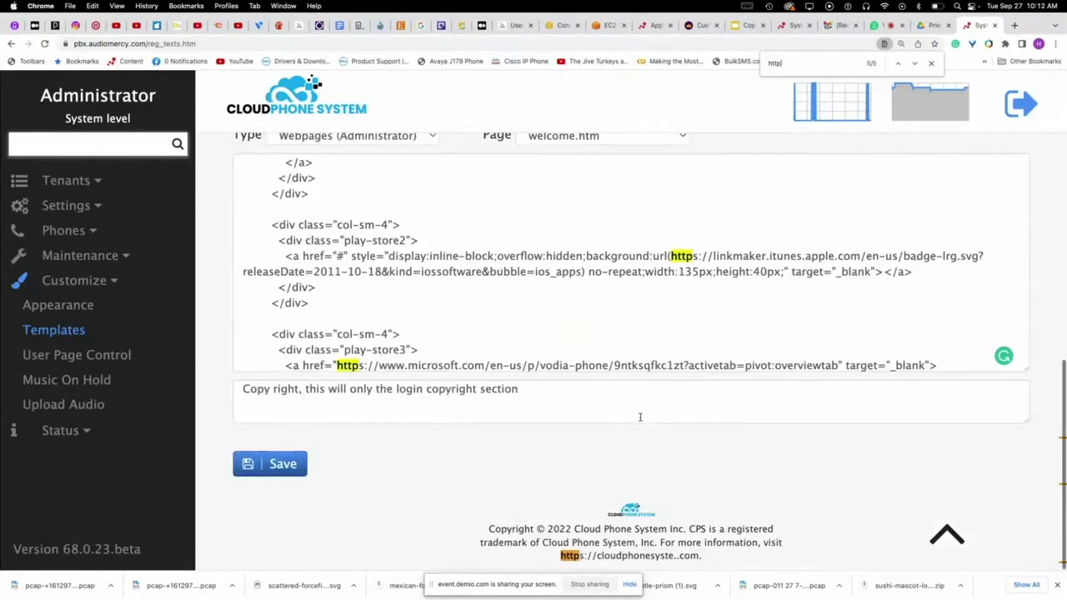
{"action": "key", "text": "Return"}
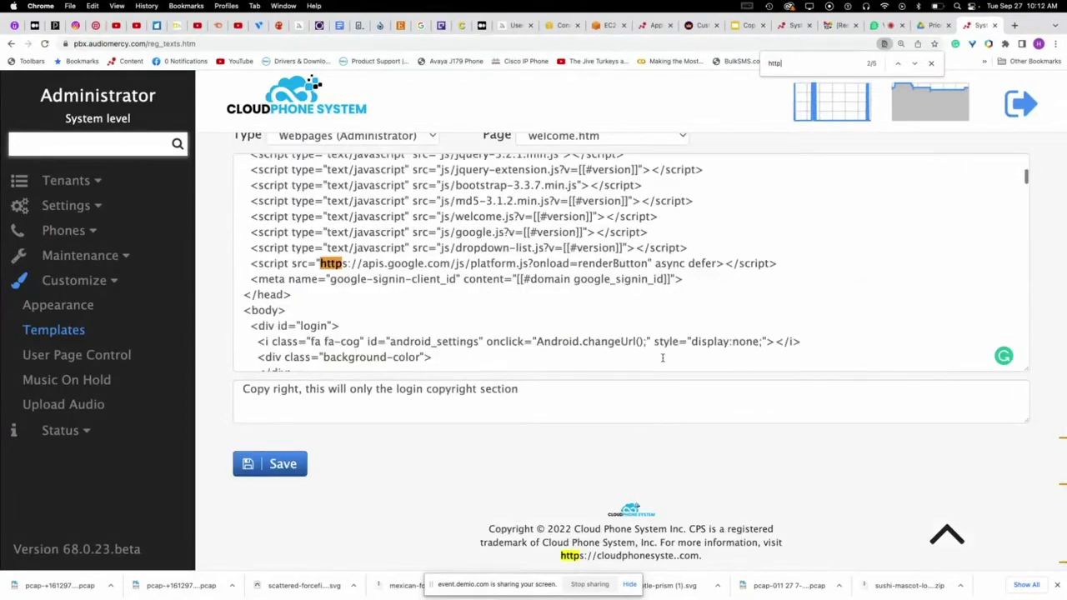
{"action": "key", "text": "Return"}
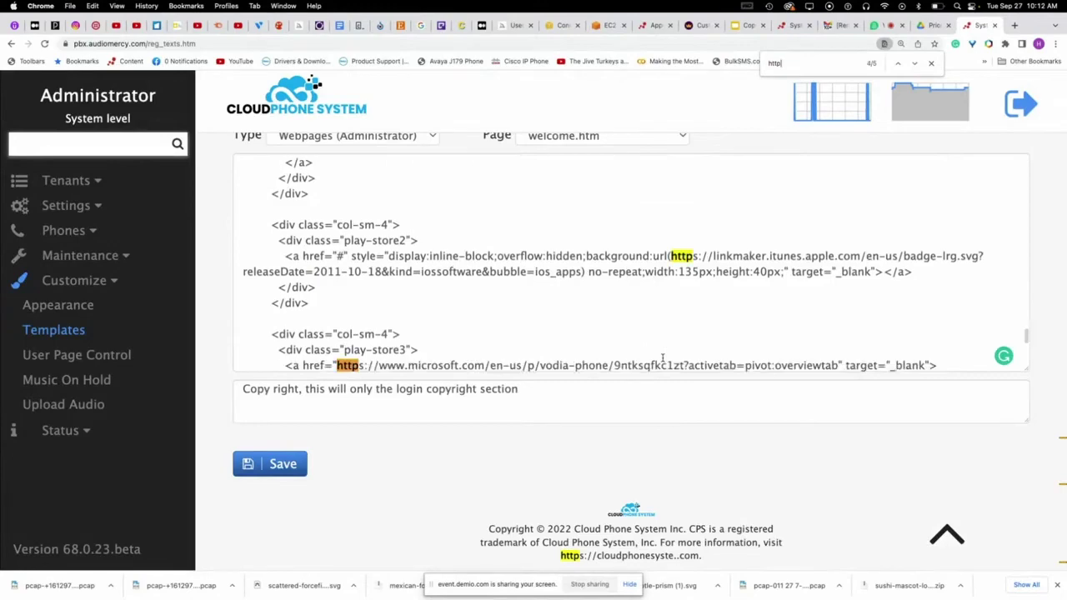
{"action": "key", "text": "Return"}
{"action": "key", "text": "Return"}
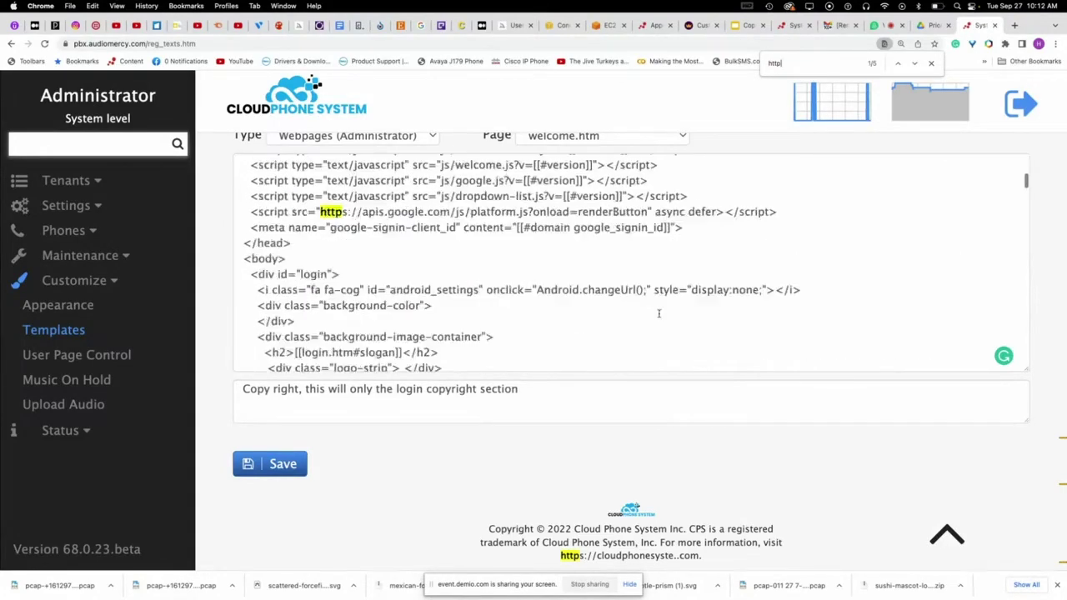
{"action": "scroll", "coordinate": [659, 314], "scroll_direction": "down", "scroll_amount": 10}
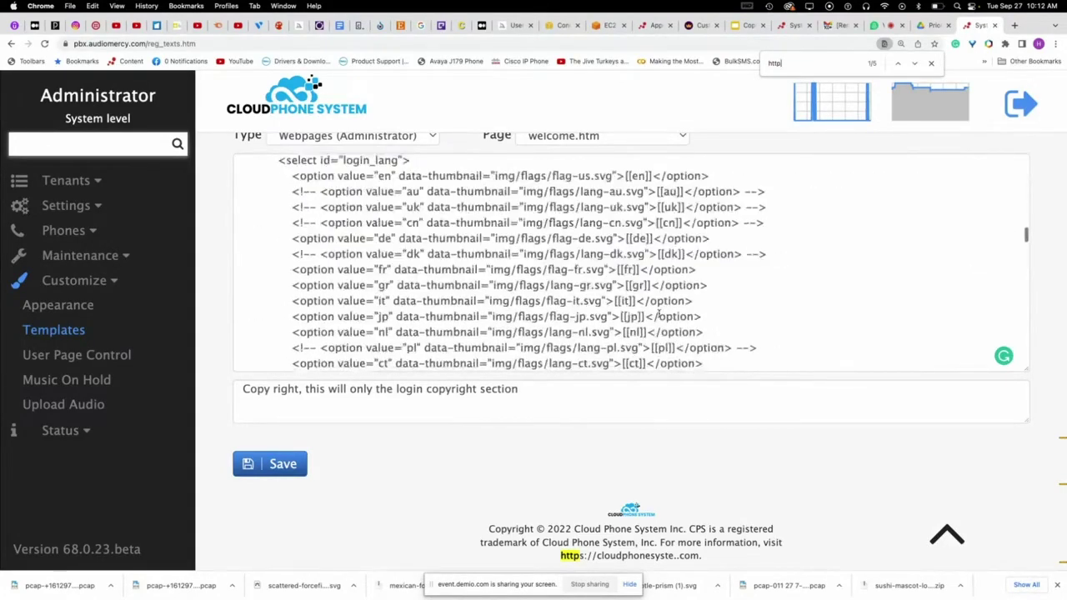
{"action": "scroll", "coordinate": [659, 314], "scroll_direction": "down", "scroll_amount": 15}
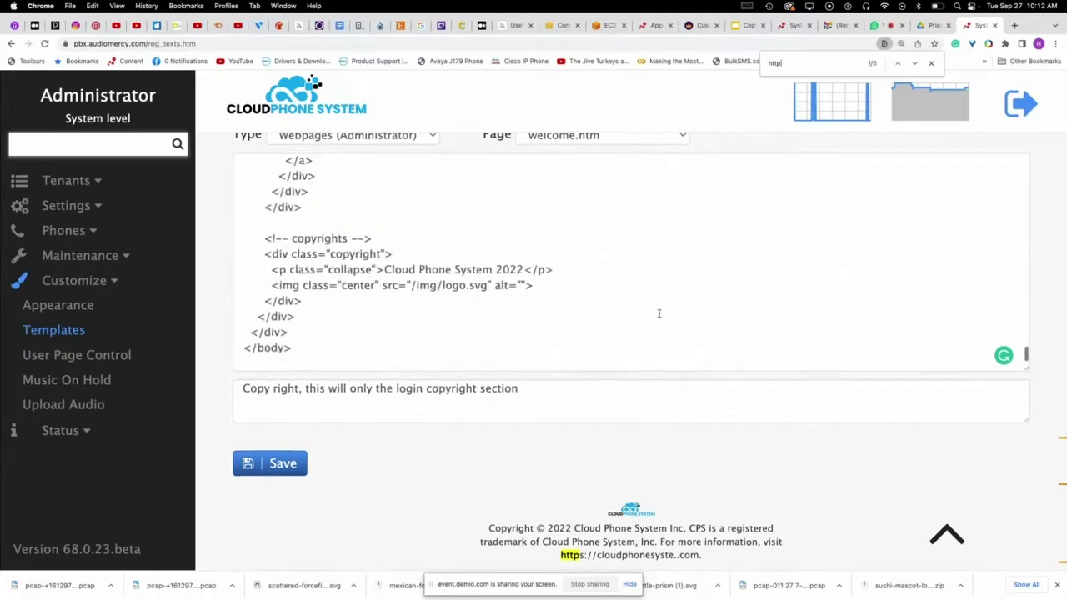
{"action": "scroll", "coordinate": [658, 314], "scroll_direction": "up", "scroll_amount": 2}
{"action": "scroll", "coordinate": [659, 314], "scroll_direction": "down", "scroll_amount": 2}
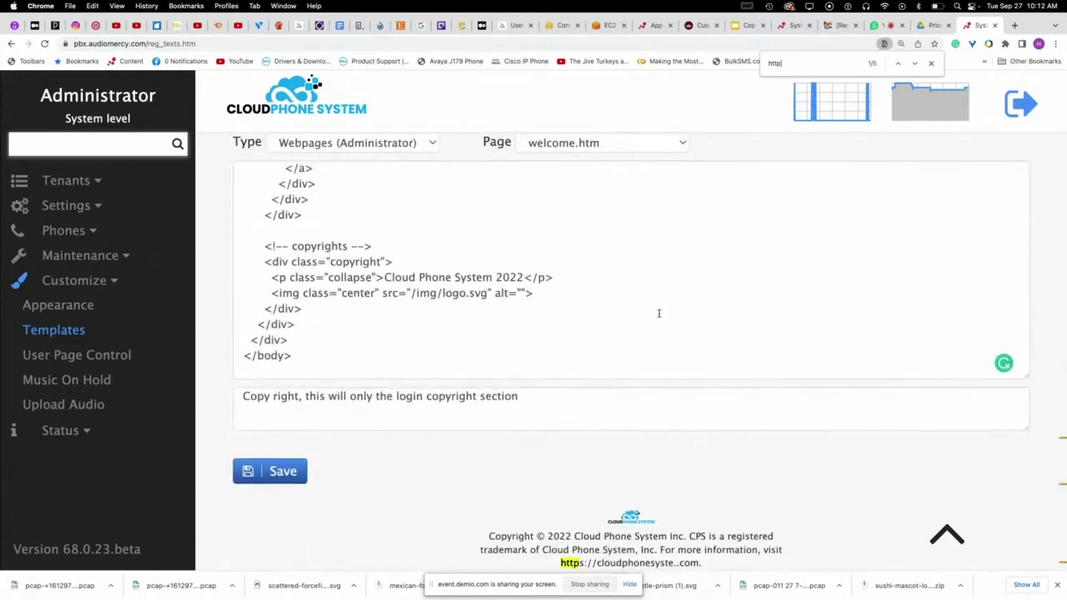
{"action": "scroll", "coordinate": [654, 313], "scroll_direction": "up", "scroll_amount": 3}
- Search welcome.htm for 'copy' and select the Cloud Phone System 2022 copyright text
{"action": "left_click", "coordinate": [632, 302]}
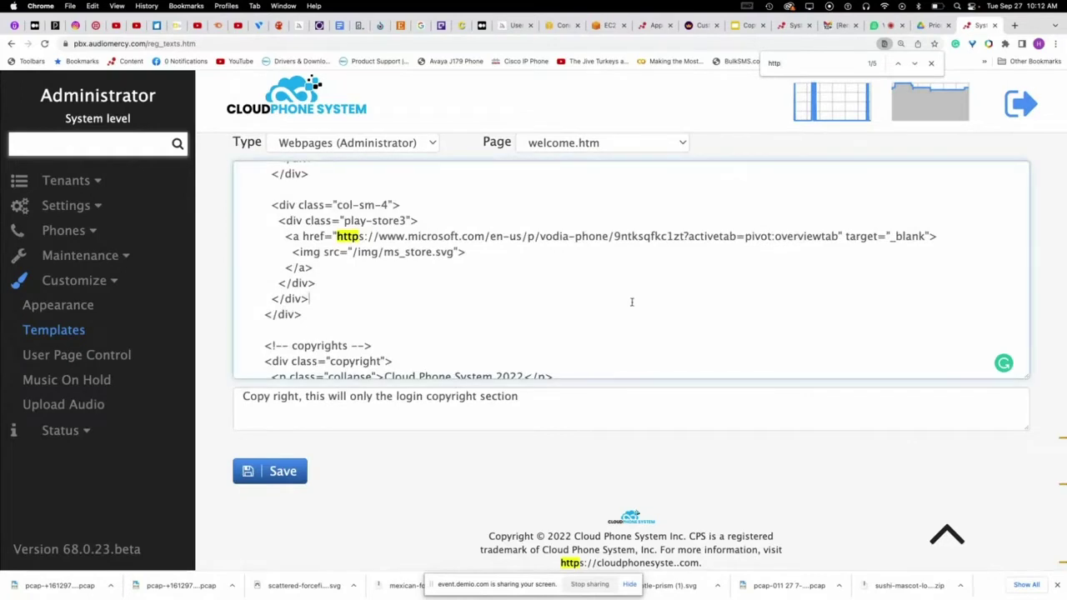
{"action": "key", "text": "super+f"}
{"action": "type", "text": "copy"}
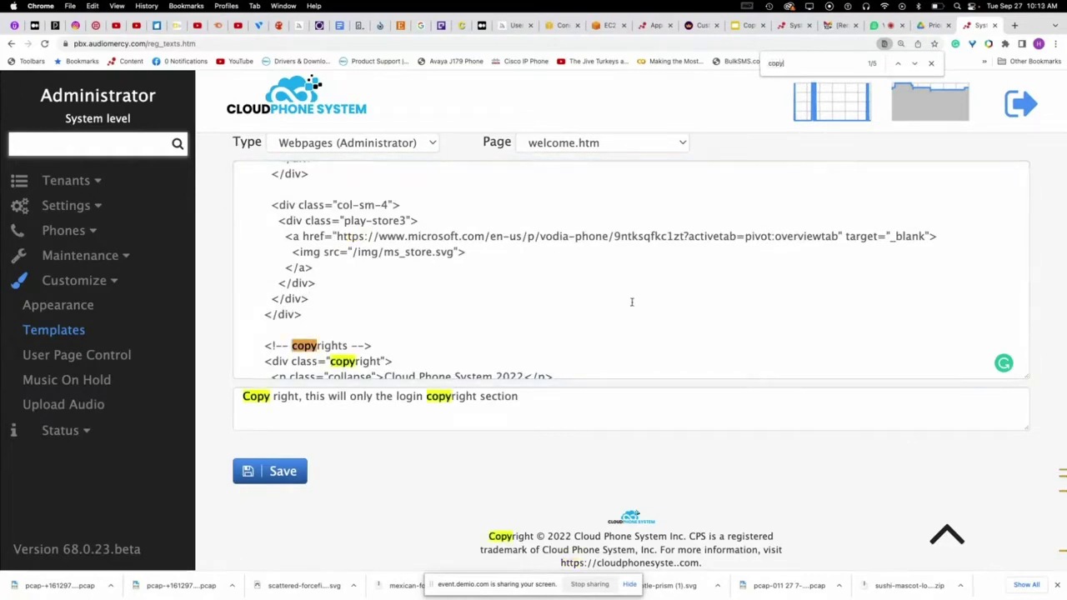
{"action": "scroll", "coordinate": [632, 302], "scroll_direction": "down", "scroll_amount": 3}
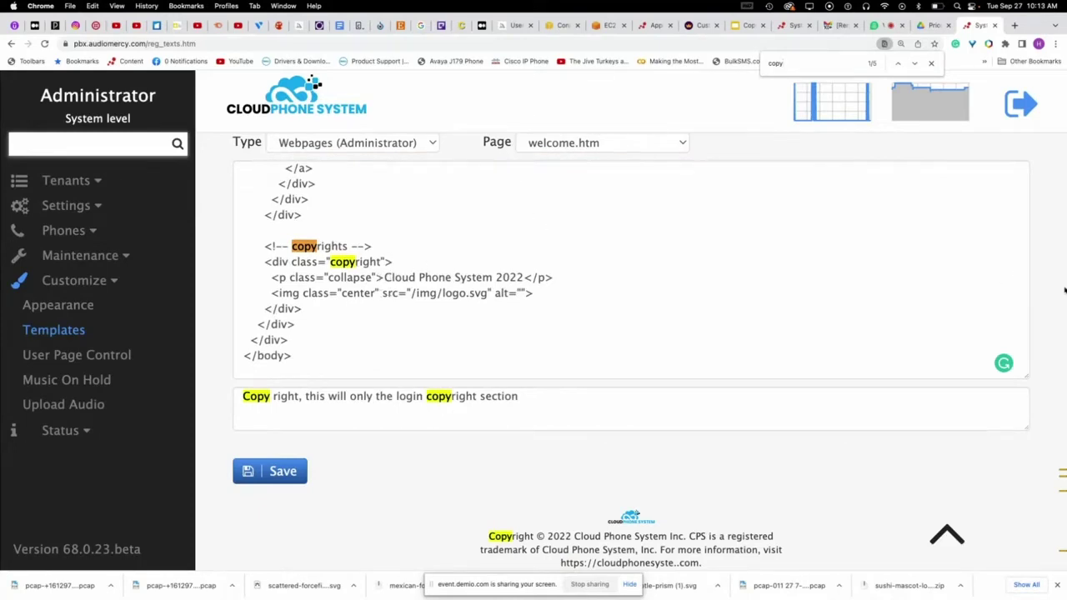
{"action": "scroll", "coordinate": [1056, 314], "scroll_direction": "up", "scroll_amount": 2}
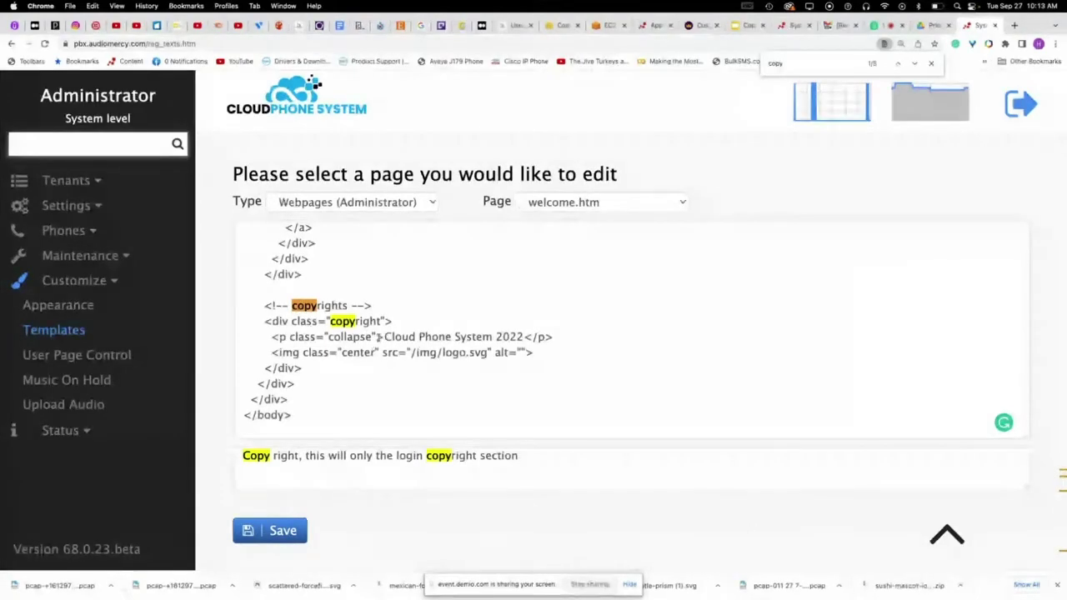
{"action": "left_click_drag", "start_coordinate": [376, 337], "coordinate": [524, 337]}
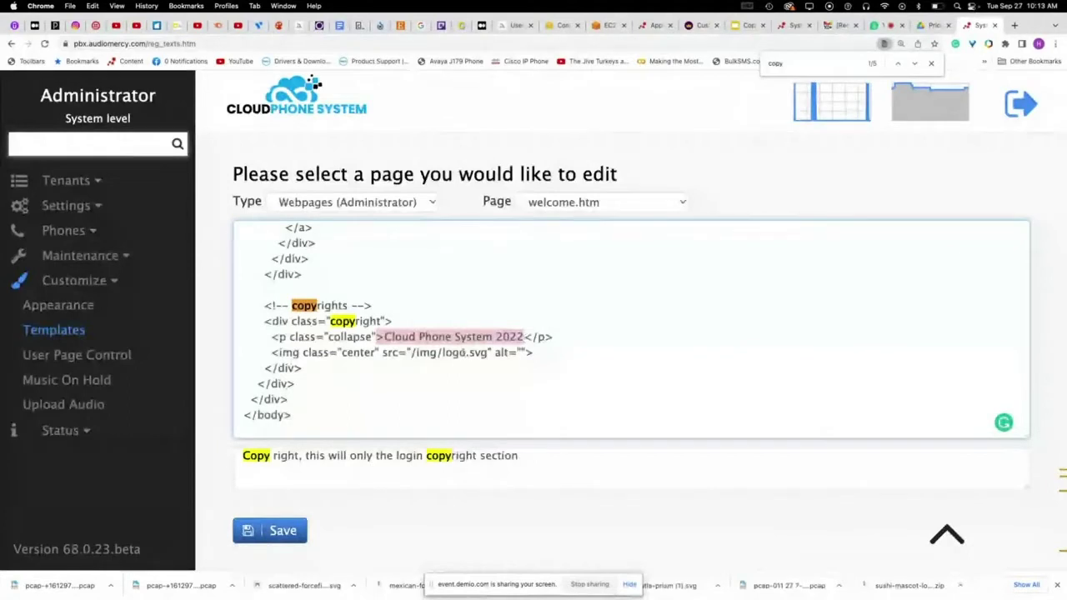
- Sign out, highlight the login page's Cloud Phone System 2022 footer, and log back in as admin
{"action": "left_click", "coordinate": [1019, 104]}
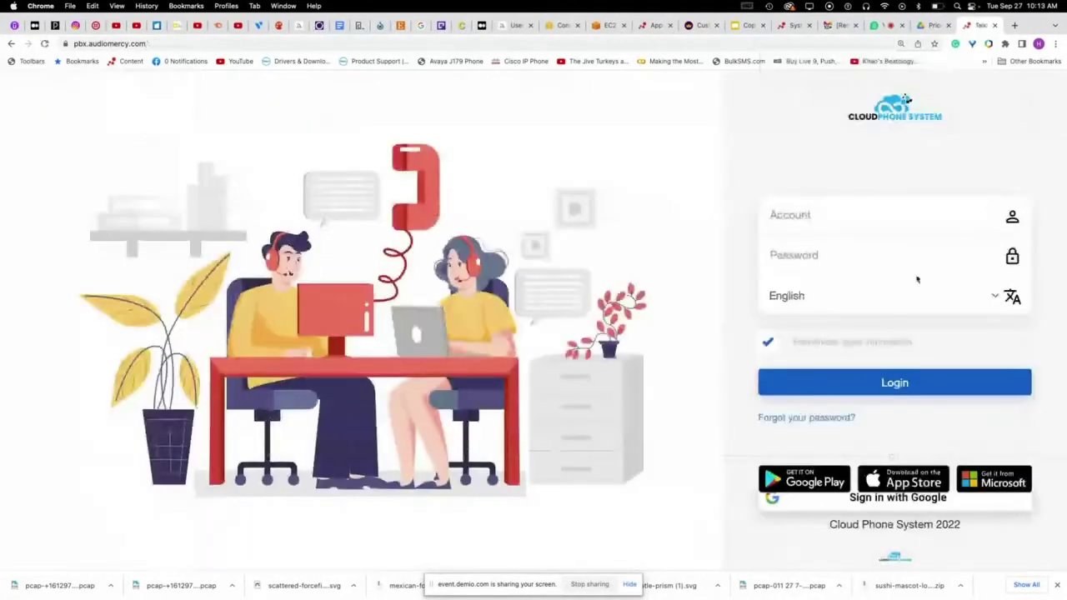
{"action": "left_click_drag", "start_coordinate": [966, 527], "coordinate": [826, 533]}
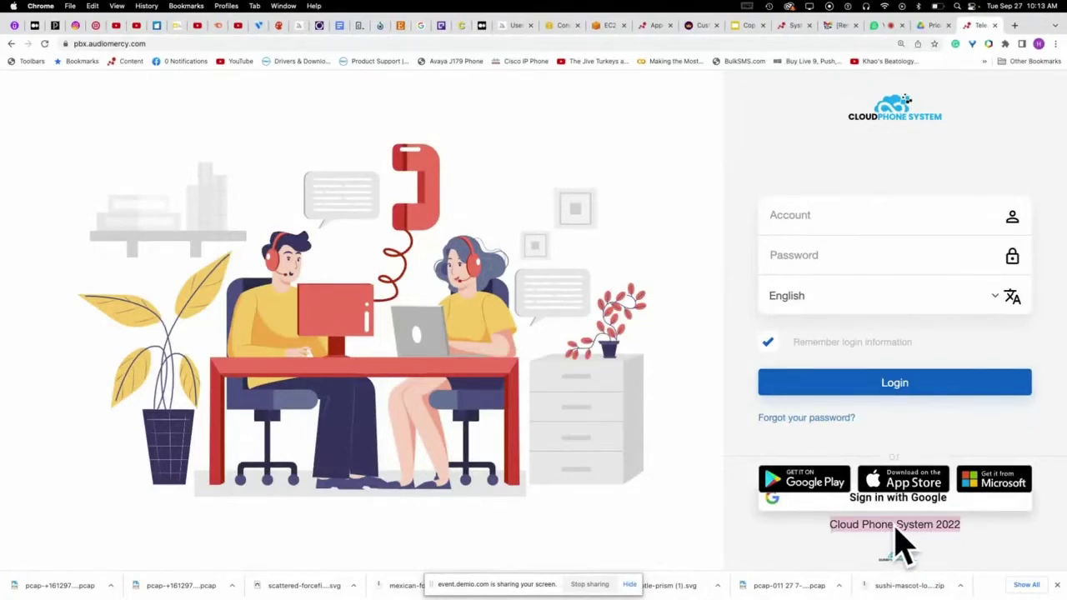
{"action": "left_click", "coordinate": [828, 214]}
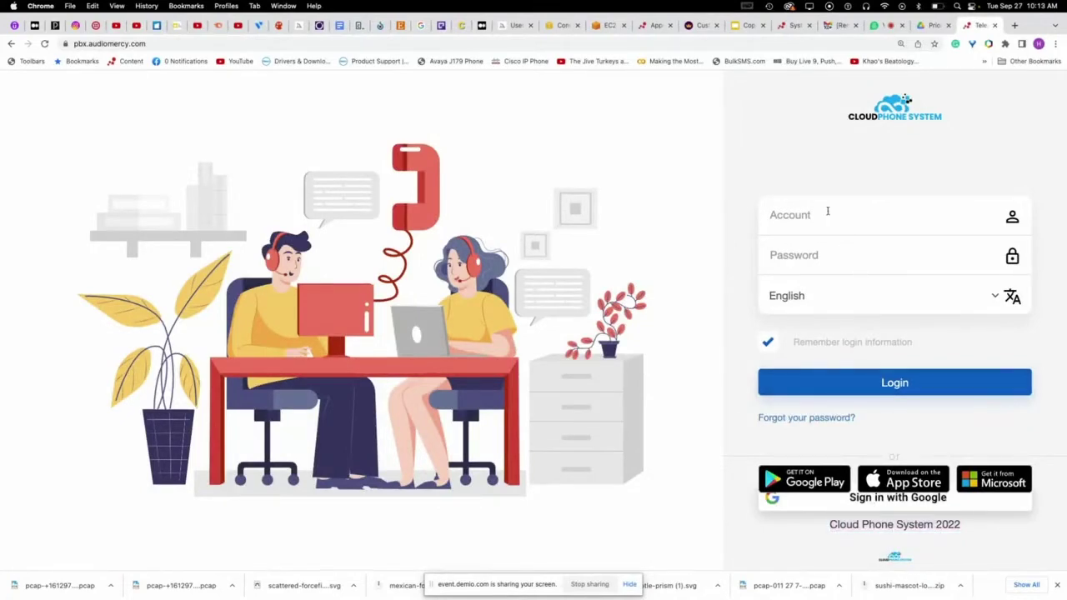
{"action": "type", "text": "admin***"}
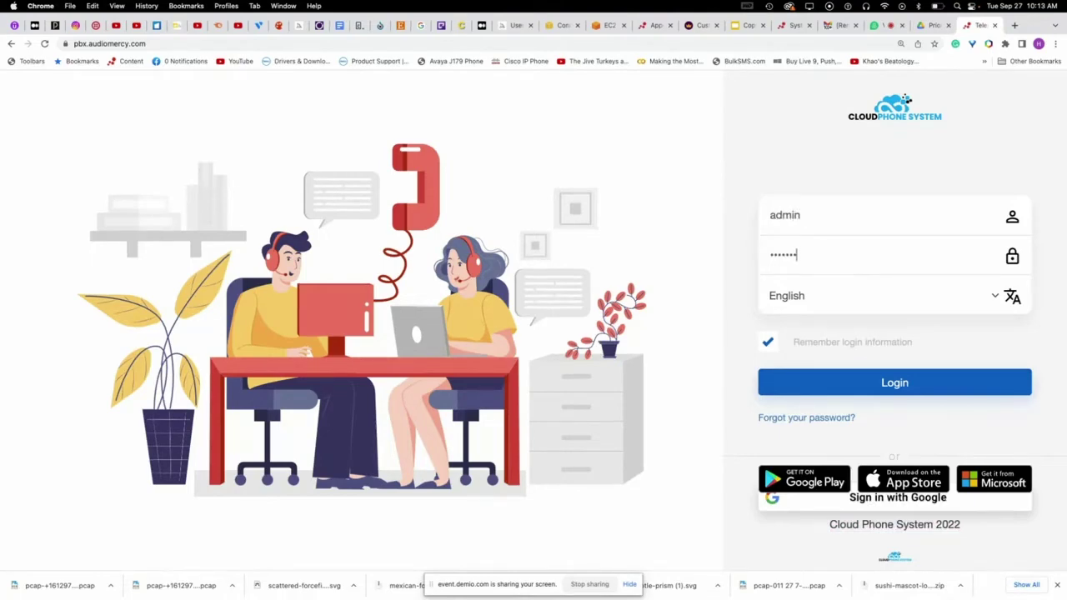
{"action": "key", "text": "Return"}
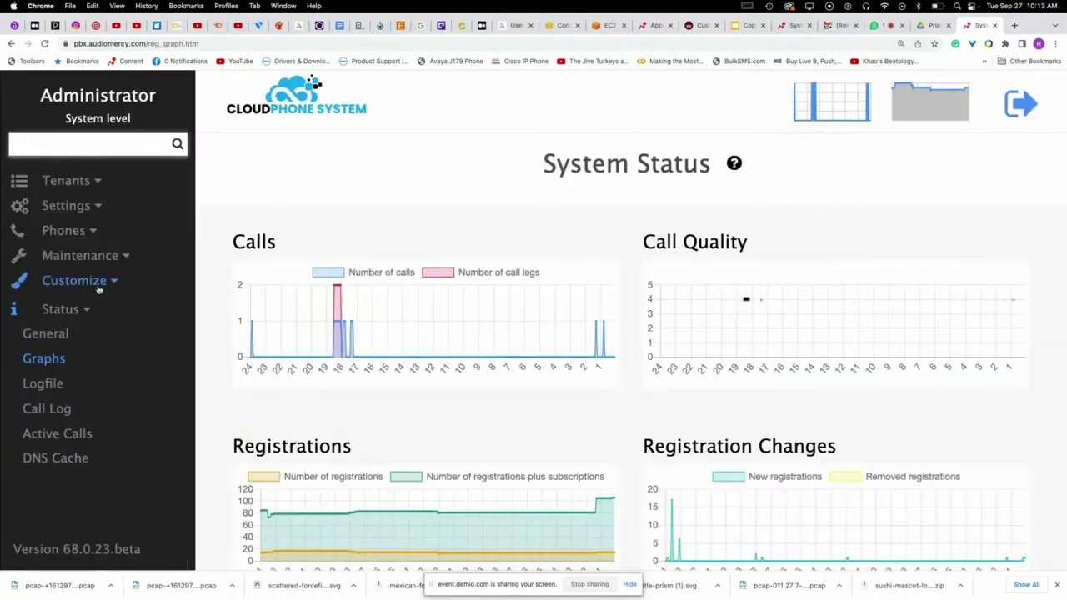
- Open the email_header.htm template from the Customize HTML templates page
{"action": "left_click", "coordinate": [99, 288]}
{"action": "left_click", "coordinate": [78, 329]}
{"action": "scroll", "coordinate": [529, 364], "scroll_direction": "down", "scroll_amount": 5}
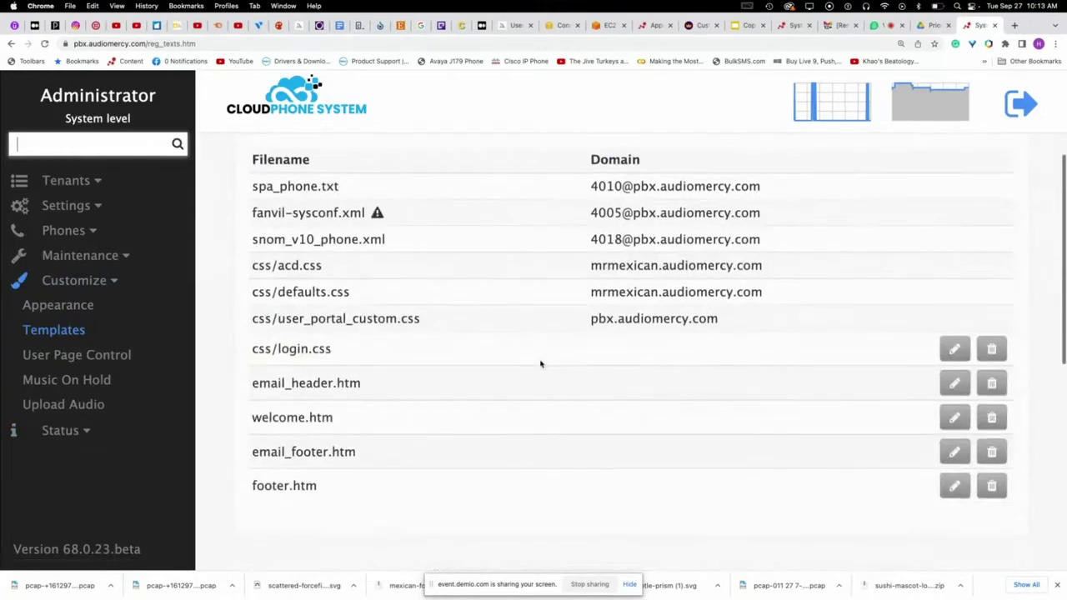
{"action": "scroll", "coordinate": [540, 364], "scroll_direction": "down", "scroll_amount": 1}
{"action": "left_click", "coordinate": [954, 335]}
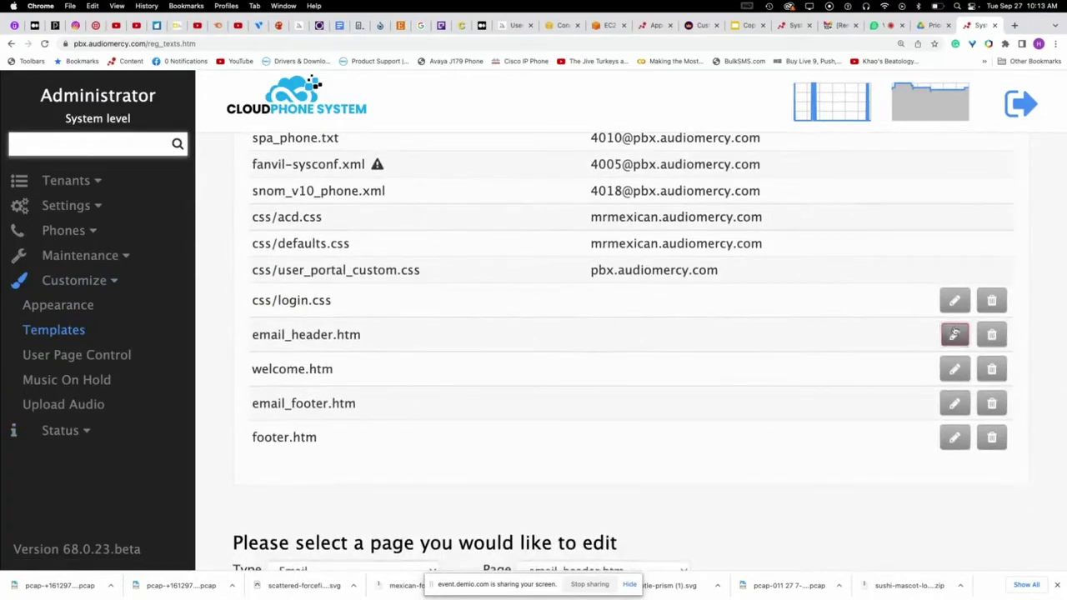
{"action": "scroll", "coordinate": [660, 369], "scroll_direction": "down", "scroll_amount": 10}
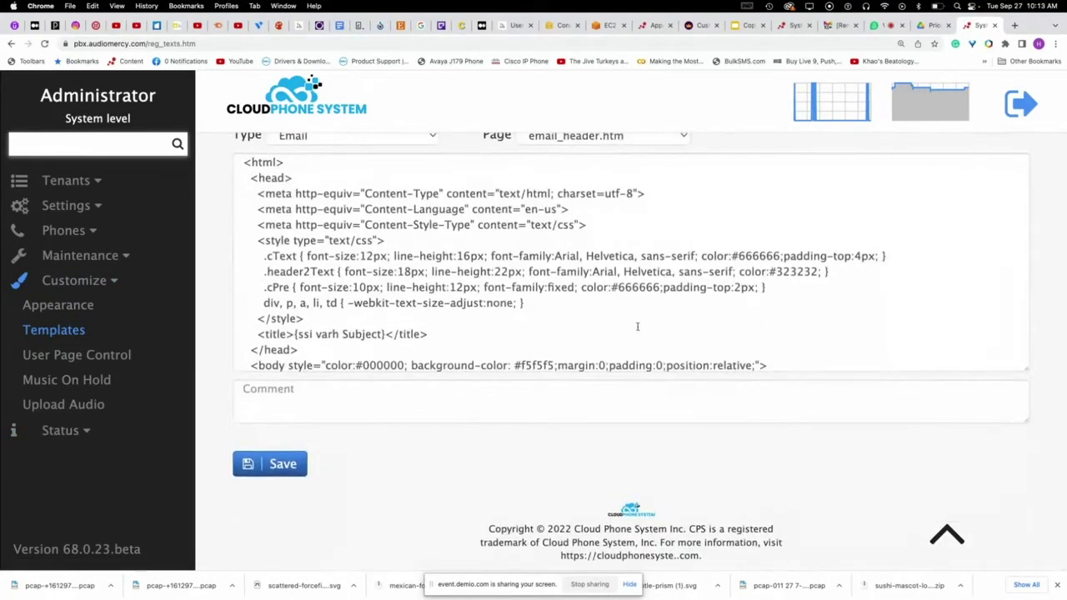
{"action": "scroll", "coordinate": [638, 327], "scroll_direction": "down", "scroll_amount": 5}
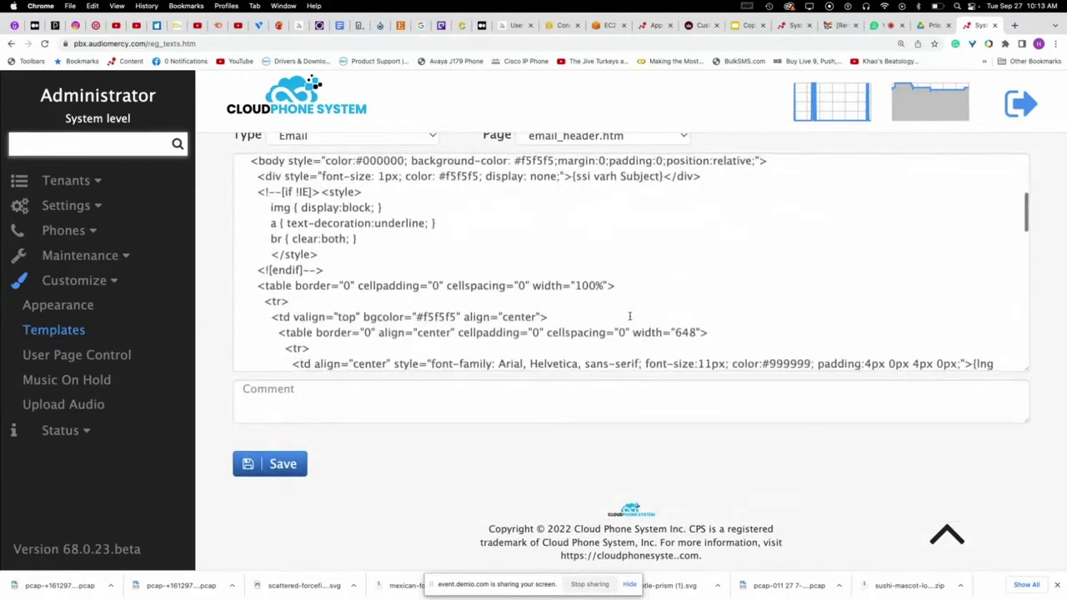
{"action": "scroll", "coordinate": [629, 316], "scroll_direction": "down", "scroll_amount": 6}
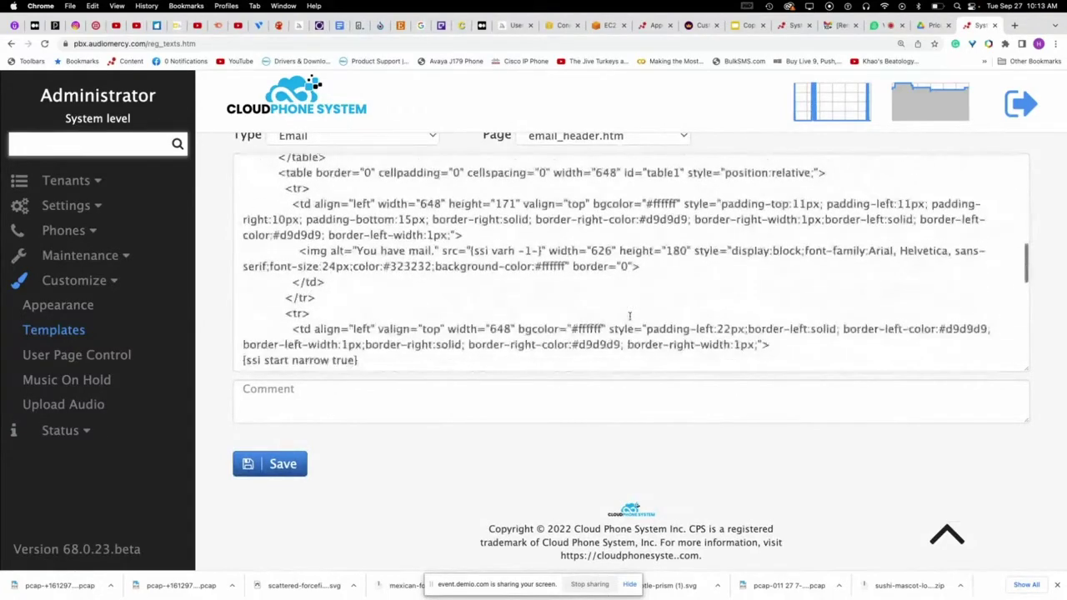
- Find the https logo image address in email_header.htm, check the EC2 terminal, and return to System Status
{"action": "key", "text": "super+f"}
{"action": "type", "text": "https"}
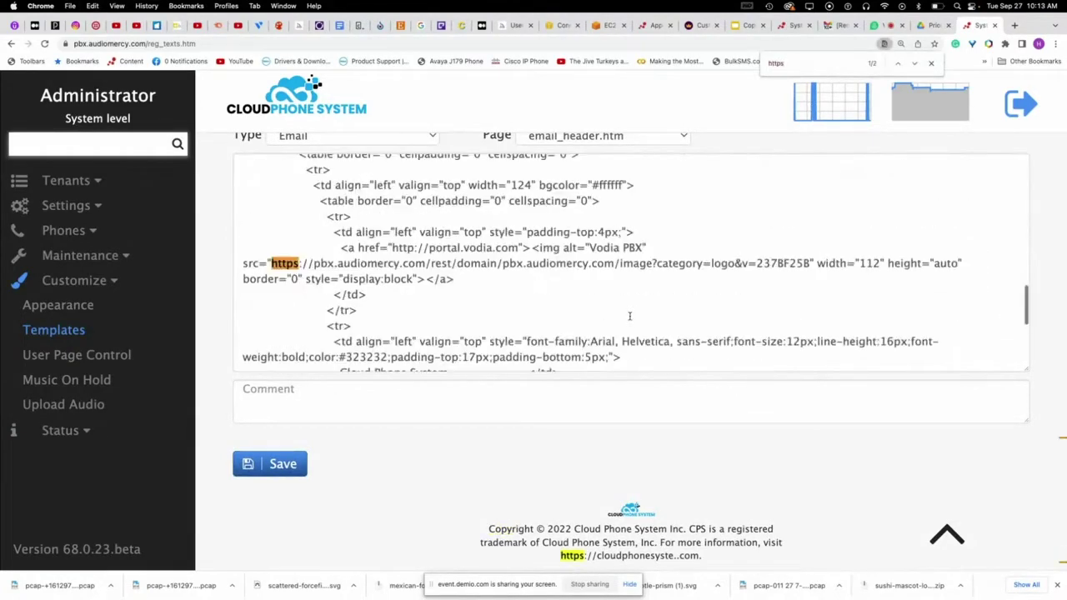
{"action": "left_click", "coordinate": [497, 266]}
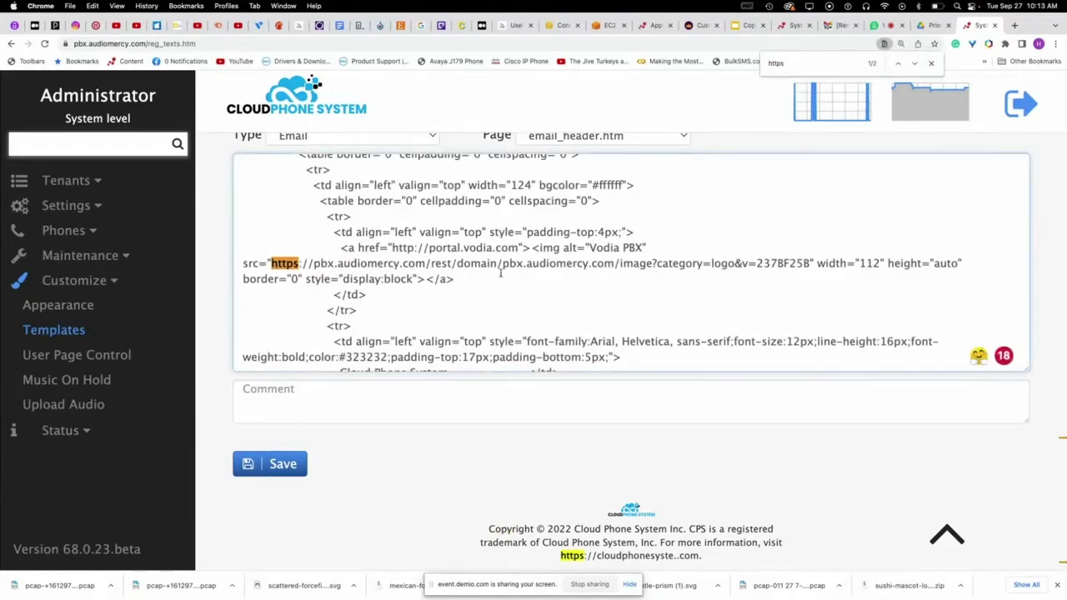
{"action": "scroll", "coordinate": [726, 282], "scroll_direction": "down", "scroll_amount": 3}
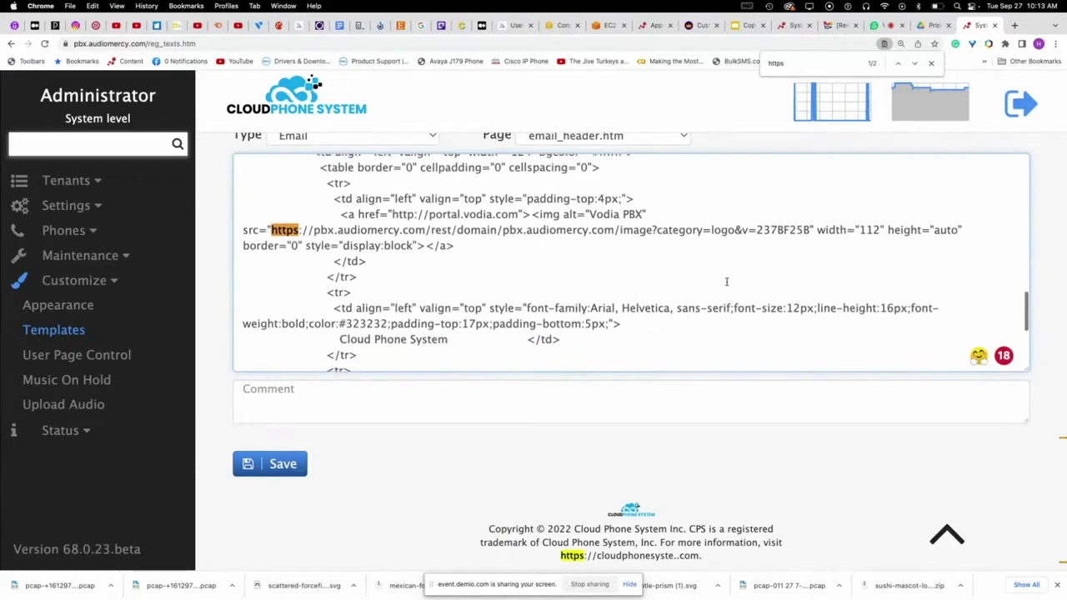
{"action": "left_click", "coordinate": [916, 65]}
{"action": "left_click", "coordinate": [915, 64]}
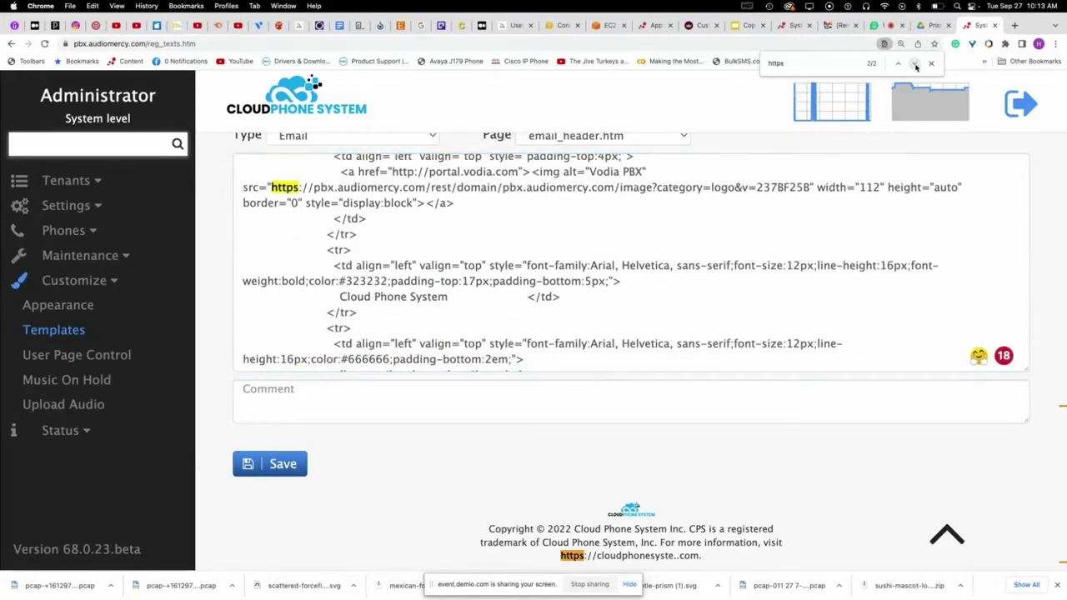
{"action": "left_click", "coordinate": [916, 64]}
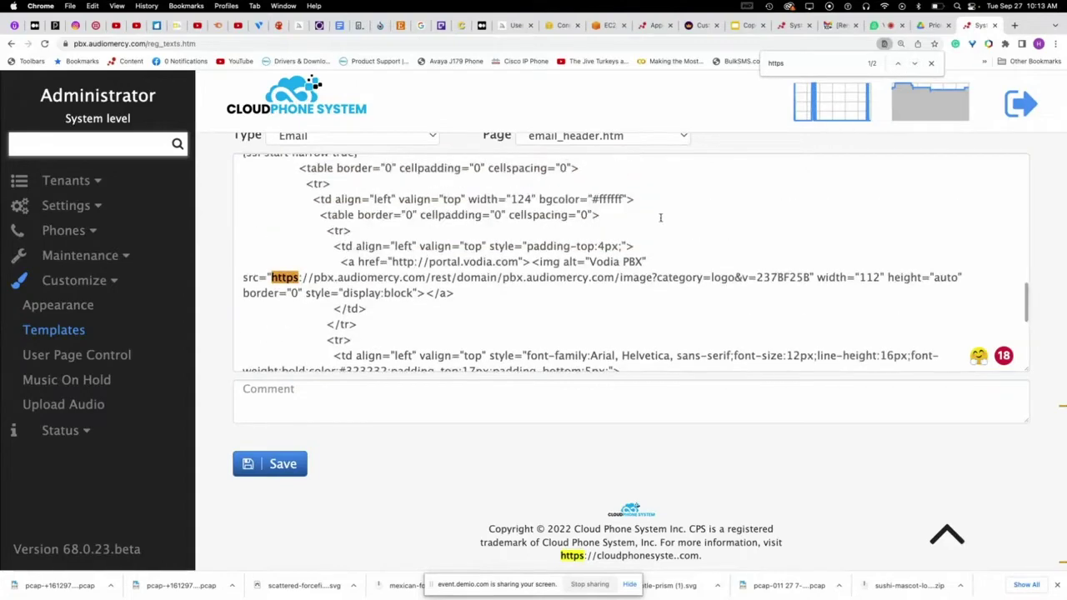
{"action": "scroll", "coordinate": [660, 218], "scroll_direction": "up", "scroll_amount": 2}
{"action": "scroll", "coordinate": [664, 223], "scroll_direction": "down", "scroll_amount": 5}
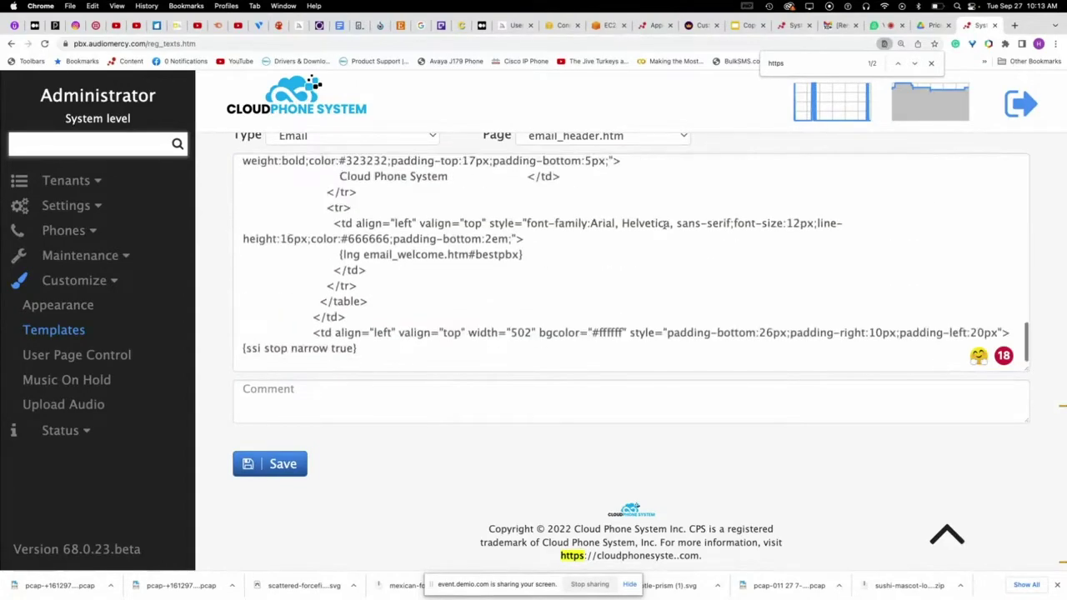
{"action": "scroll", "coordinate": [665, 224], "scroll_direction": "up", "scroll_amount": 10}
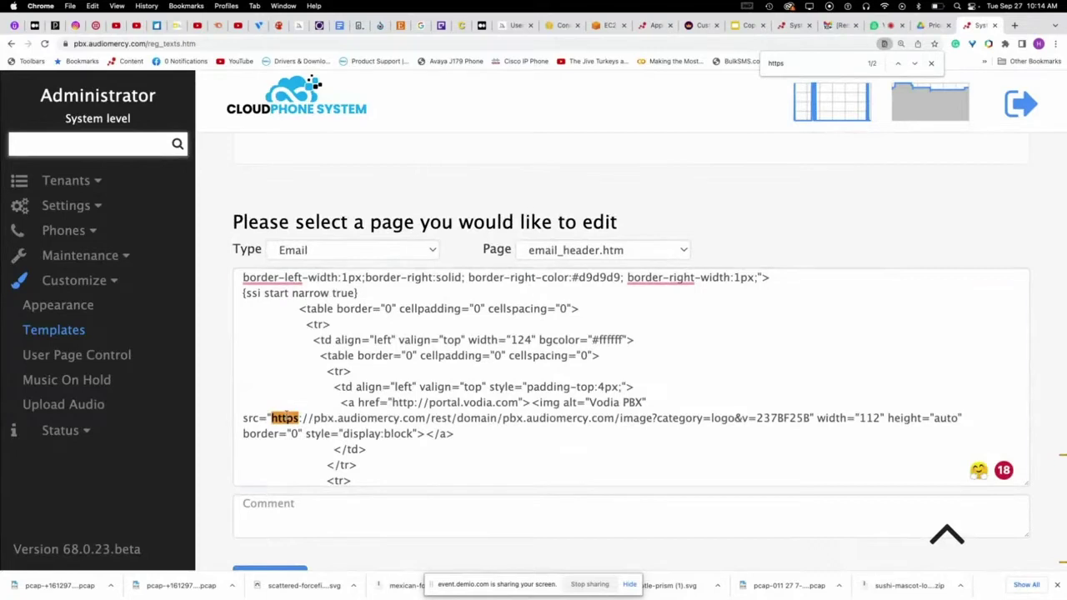
{"action": "left_click", "coordinate": [286, 417]}
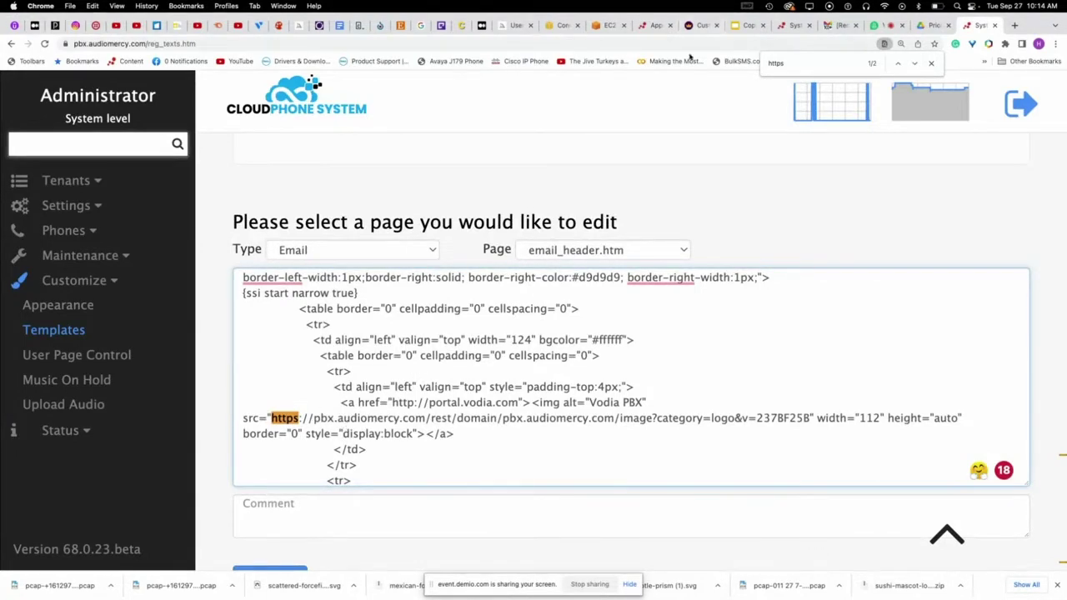
{"action": "left_click", "coordinate": [609, 25]}
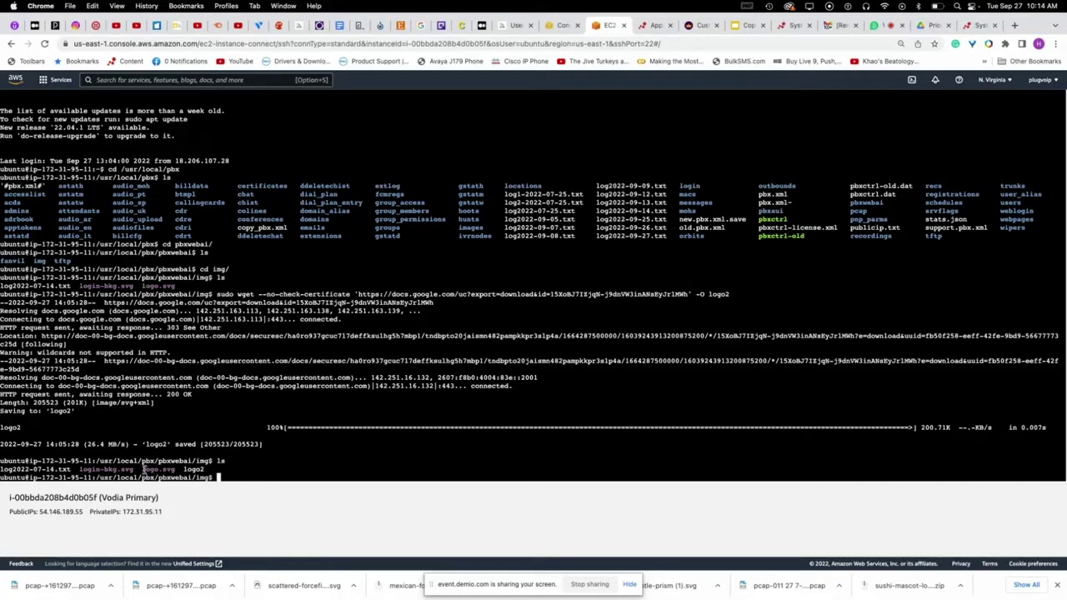
{"action": "left_click", "coordinate": [807, 25]}
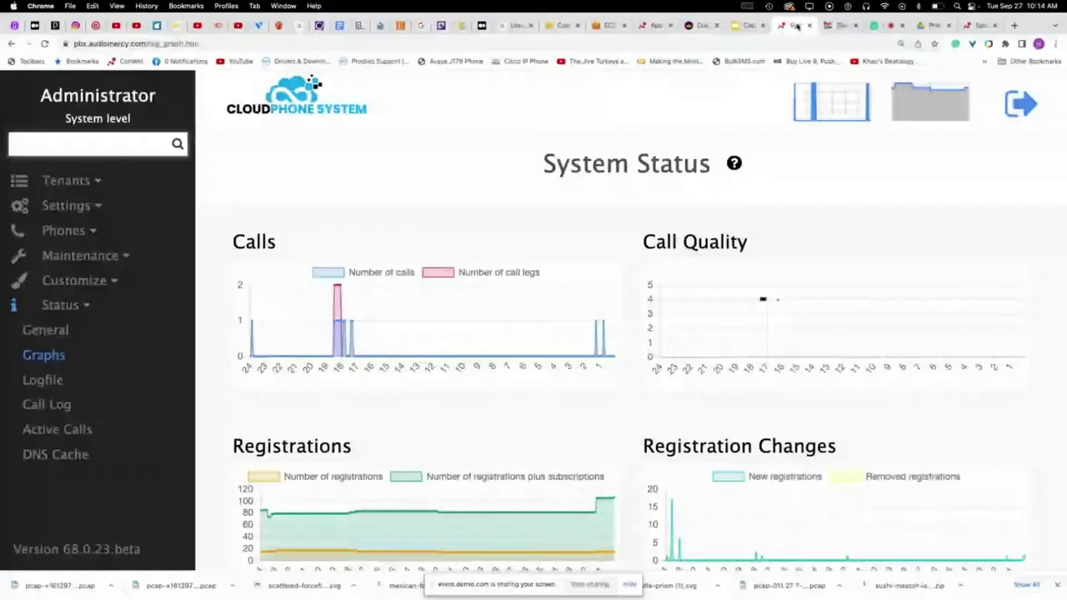
- Inspect the header logo in DevTools, widening the panel to preview its img src
{"action": "right_click", "coordinate": [292, 101]}
{"action": "left_click", "coordinate": [263, 108]}
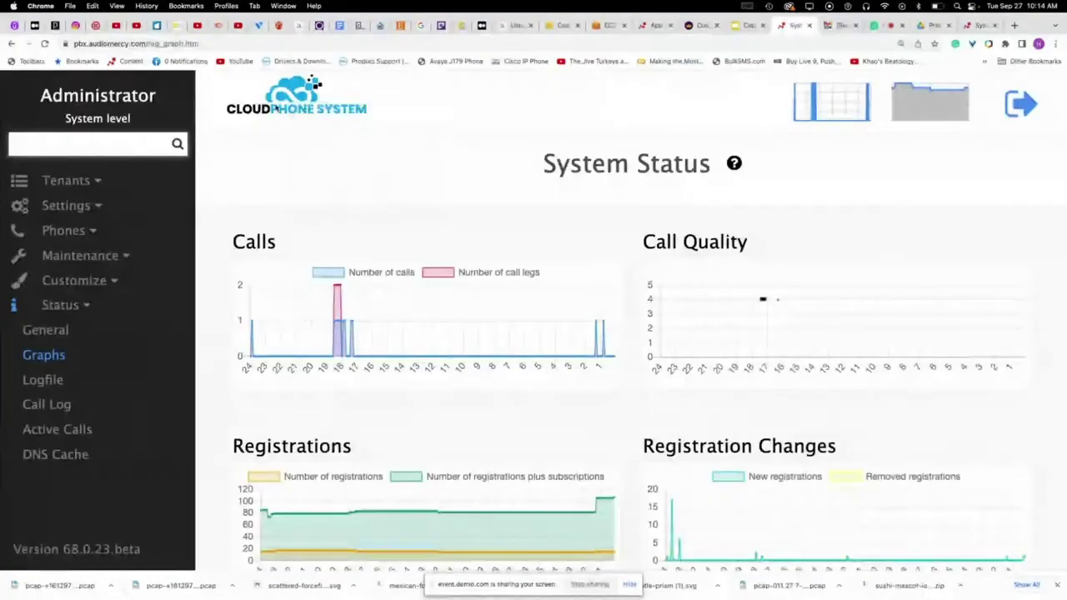
{"action": "right_click", "coordinate": [280, 101]}
{"action": "left_click", "coordinate": [298, 201]}
{"action": "left_click_drag", "start_coordinate": [886, 173], "coordinate": [551, 172]}
{"action": "right_click", "coordinate": [204, 119]}
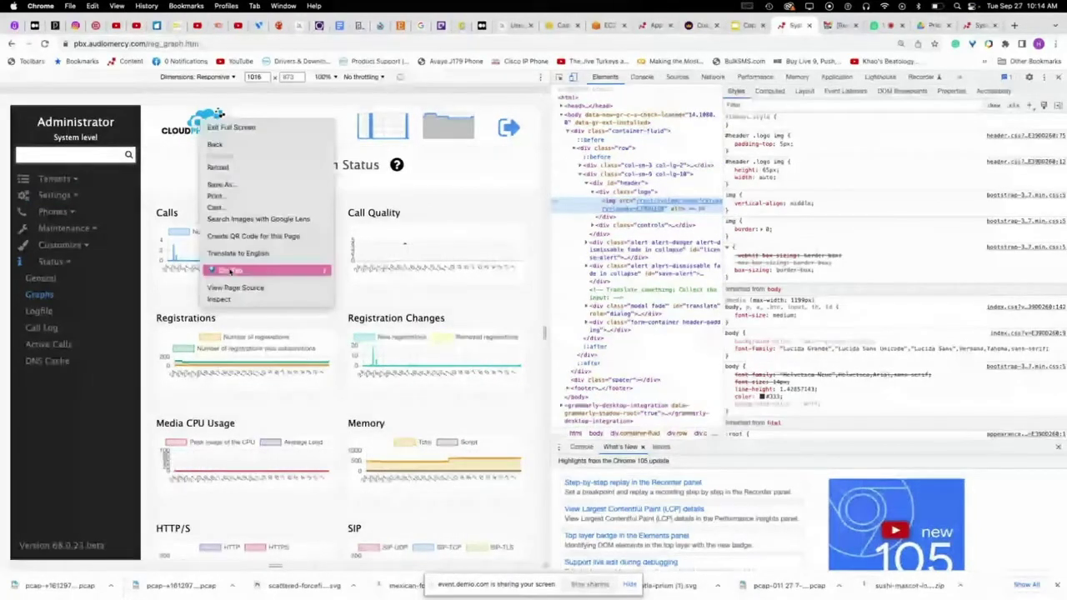
{"action": "left_click", "coordinate": [221, 298]}
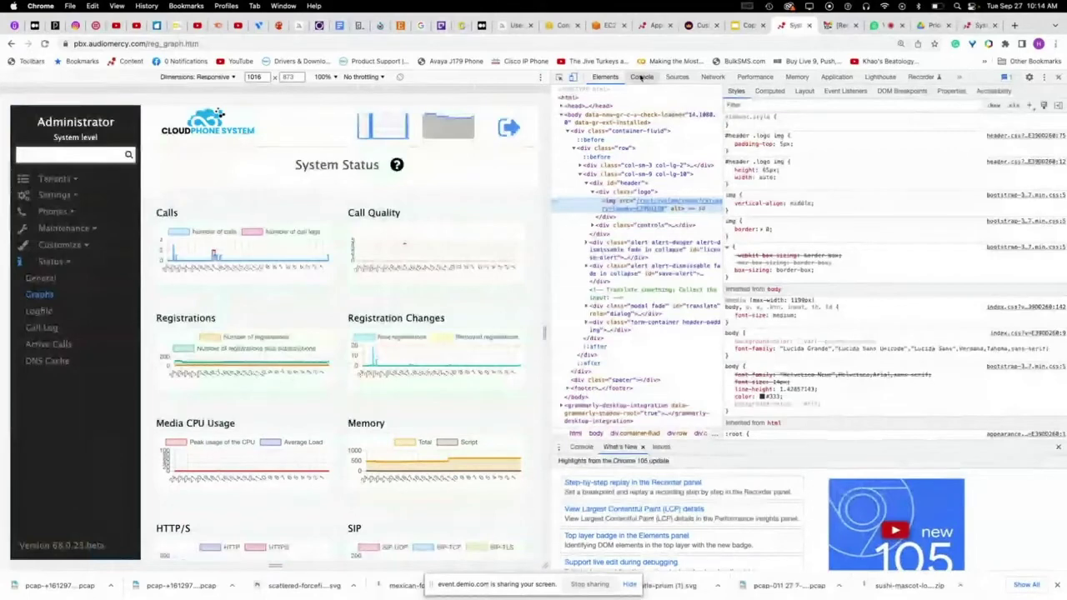
{"action": "mouse_move", "coordinate": [658, 207]}
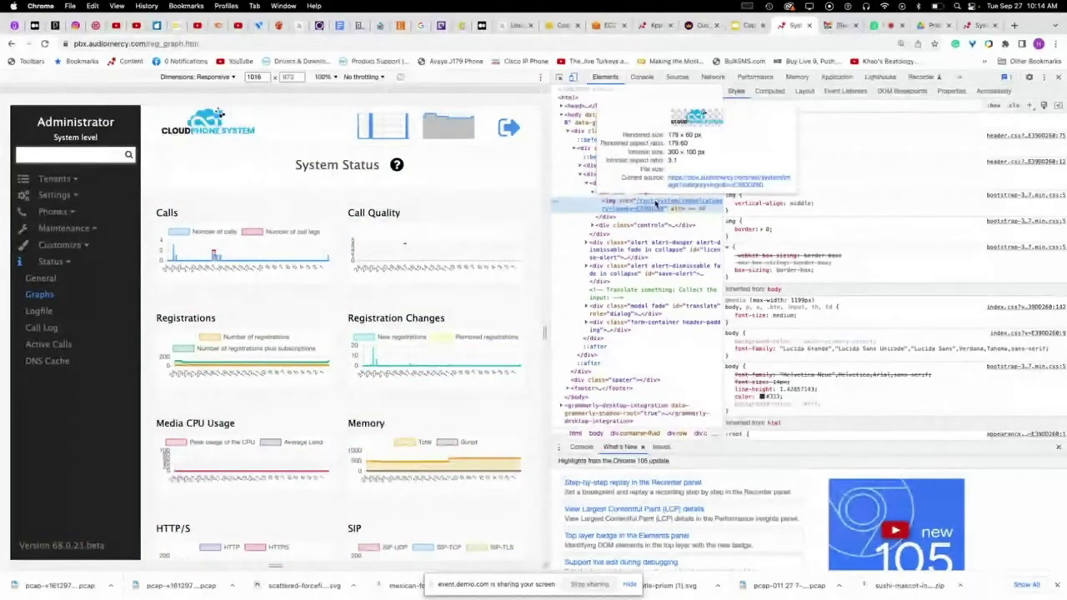
- Open the /rest/system/image?category=logo image zoomed out, then close its tab and DevTools
{"action": "left_click", "coordinate": [698, 184]}
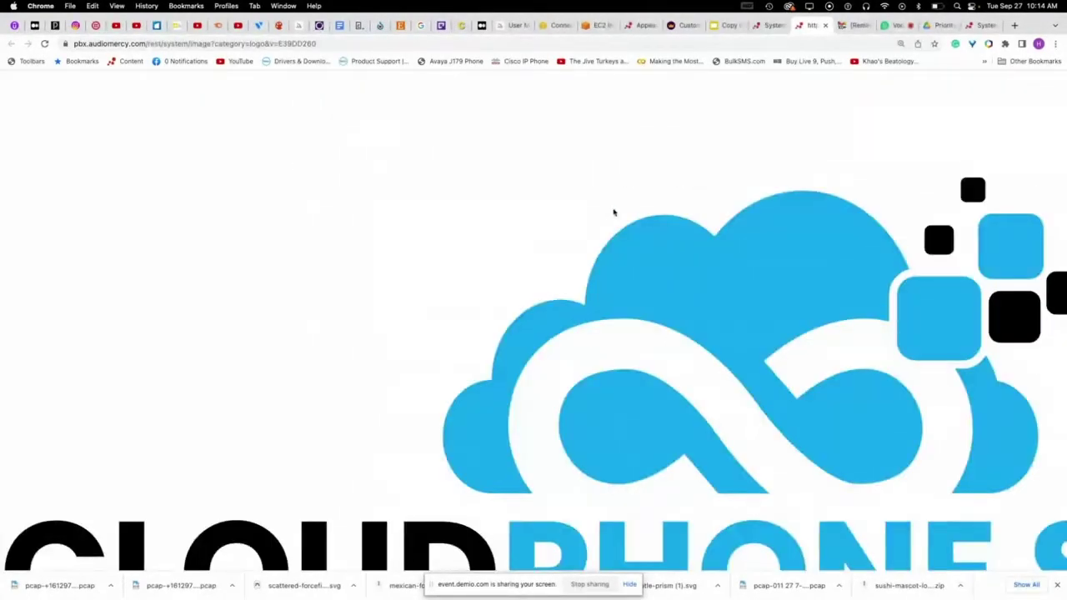
{"action": "key", "text": "super+minus"}
{"action": "key", "text": "super+minus"}
{"action": "key", "text": "super+minus"}
{"action": "key", "text": "super+minus"}
{"action": "key", "text": "super+minus"}
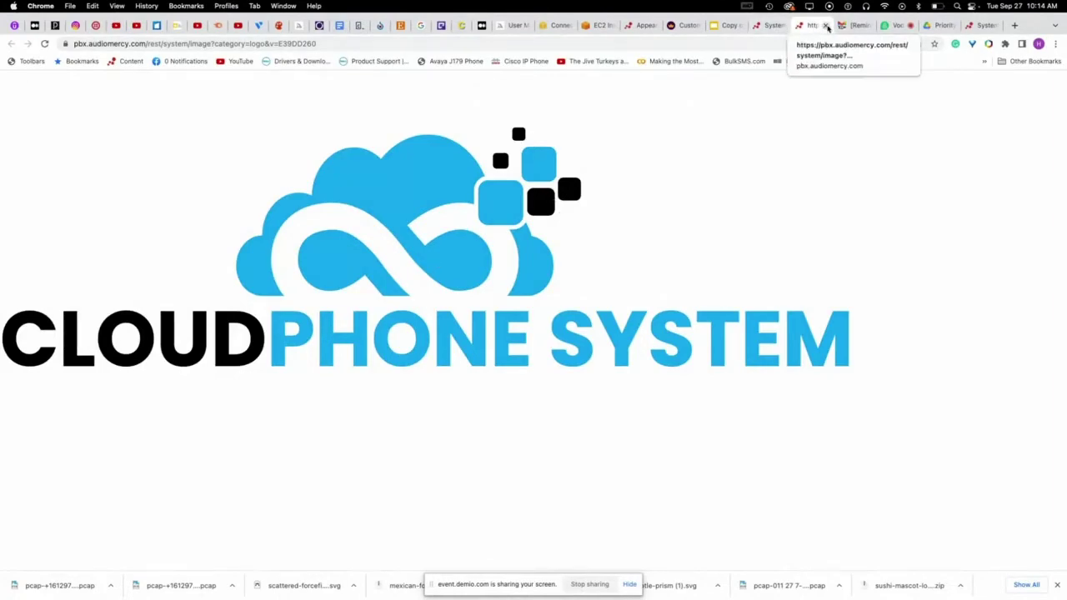
{"action": "left_click", "coordinate": [825, 26]}
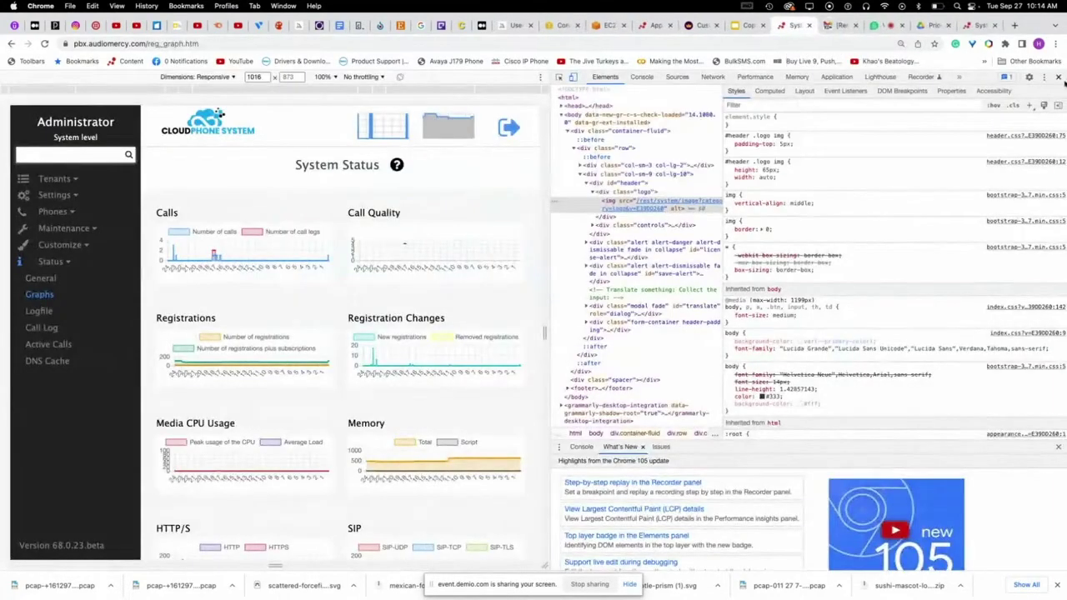
{"action": "left_click", "coordinate": [1059, 77]}
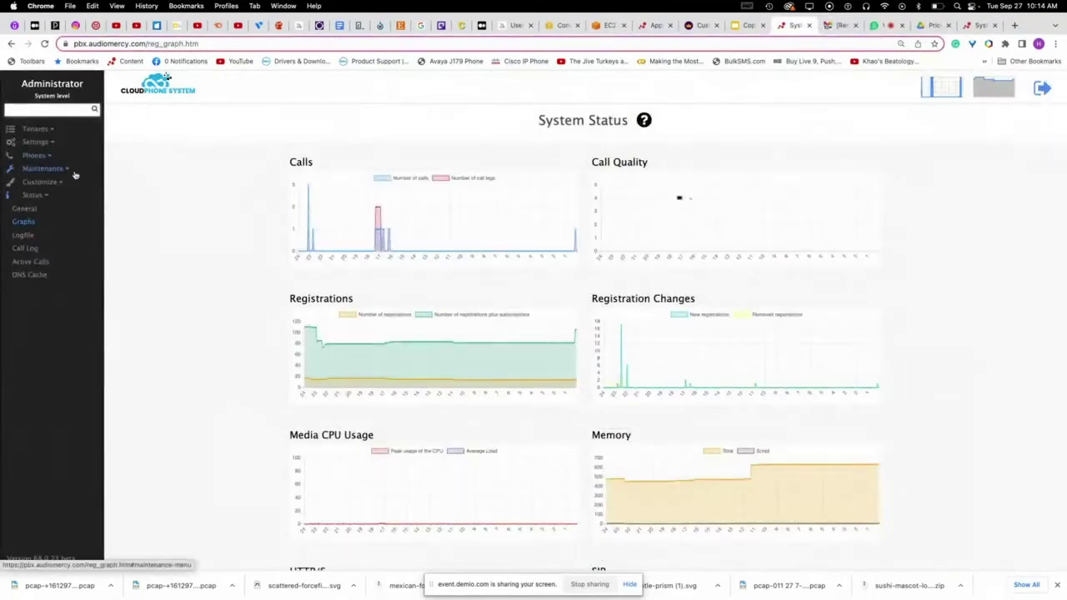
- Enlarge the status page and navigate through Customize to the system Appearance page
{"action": "key", "text": "super+equal"}
{"action": "key", "text": "super+equal"}
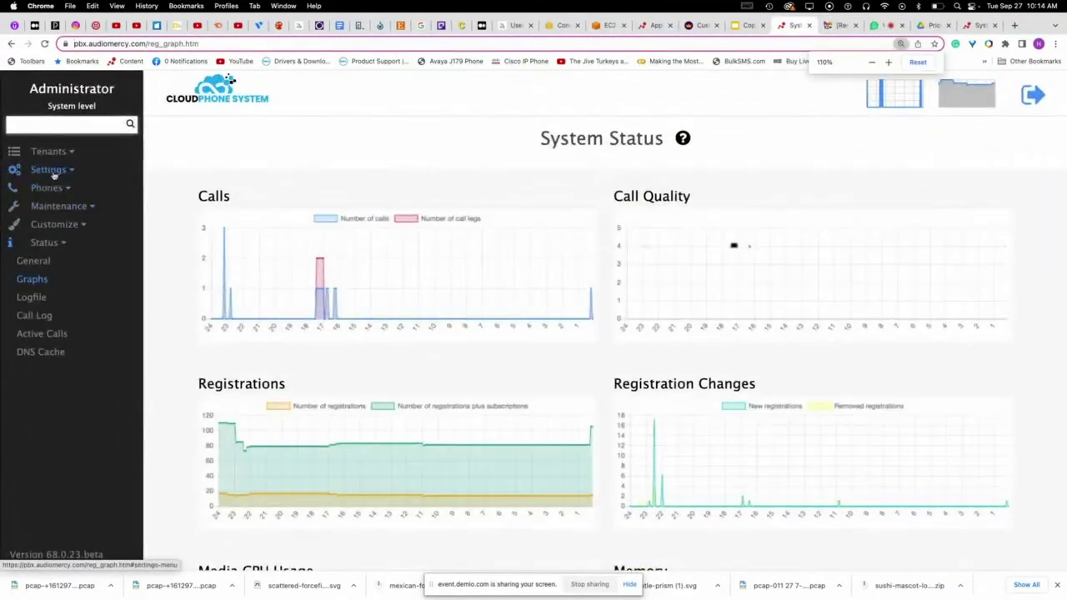
{"action": "left_click", "coordinate": [48, 169]}
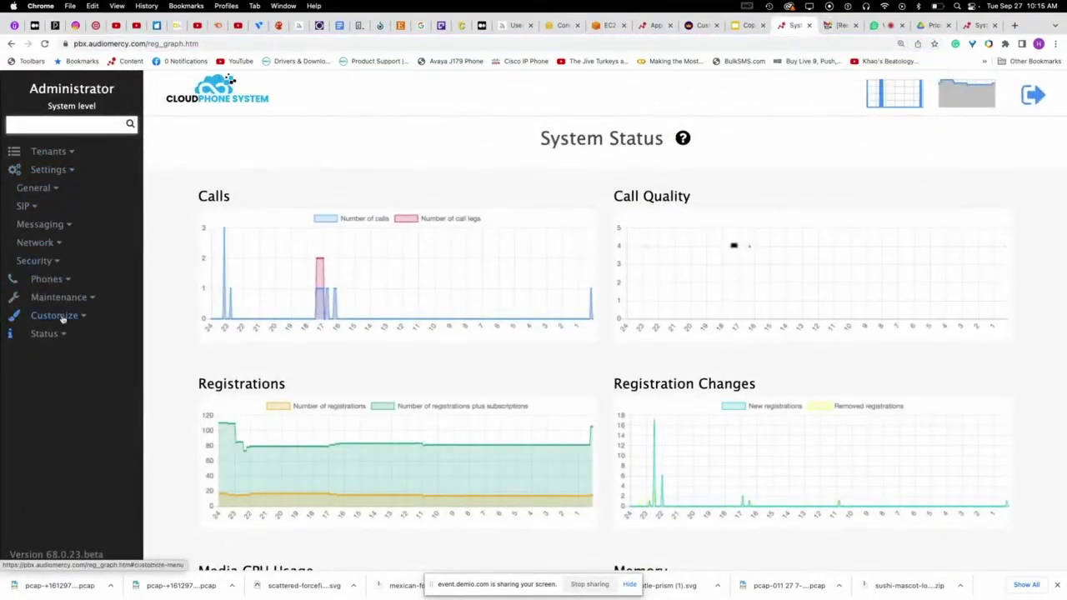
{"action": "left_click", "coordinate": [63, 315]}
{"action": "left_click", "coordinate": [50, 242]}
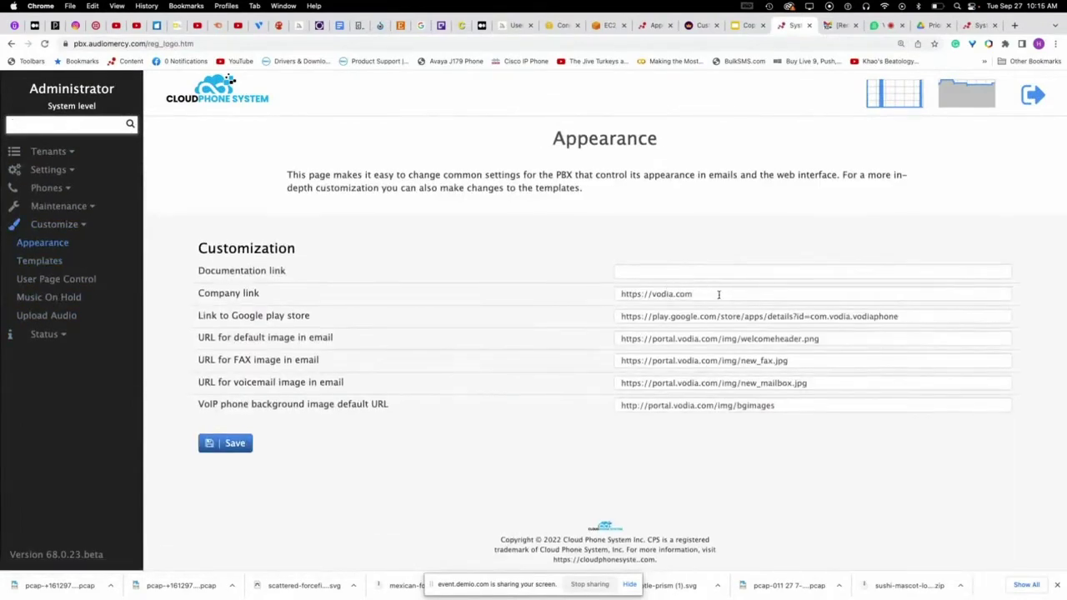
- Check the Appearance link fields and preview the default welcome header email image URL
{"action": "left_click_drag", "start_coordinate": [719, 294], "coordinate": [520, 277]}
{"action": "left_click", "coordinate": [682, 321]}
{"action": "left_click_drag", "start_coordinate": [623, 313], "coordinate": [934, 312]}
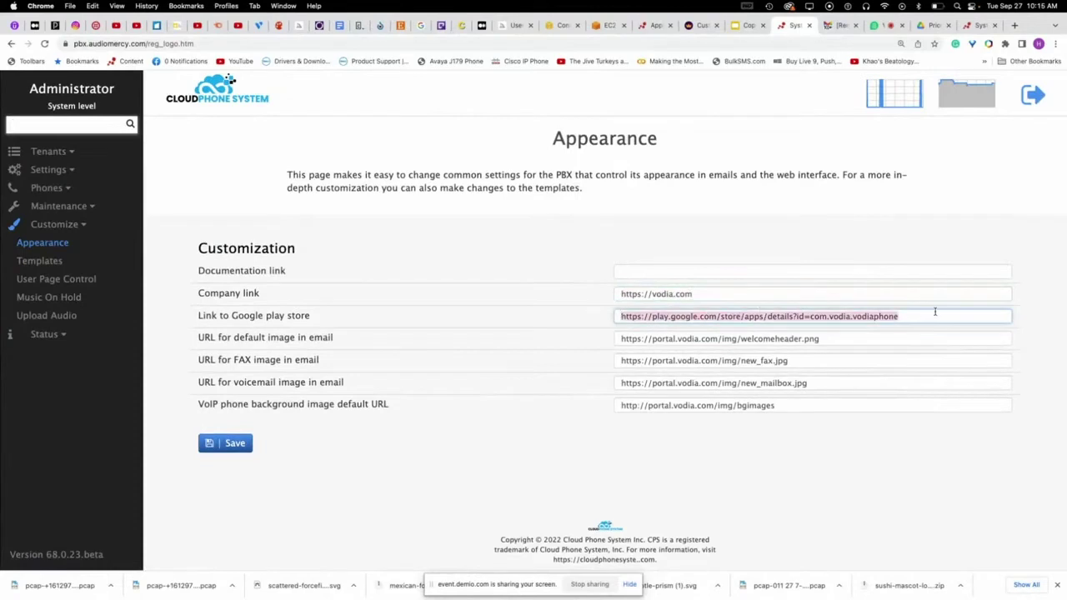
{"action": "left_click", "coordinate": [913, 315]}
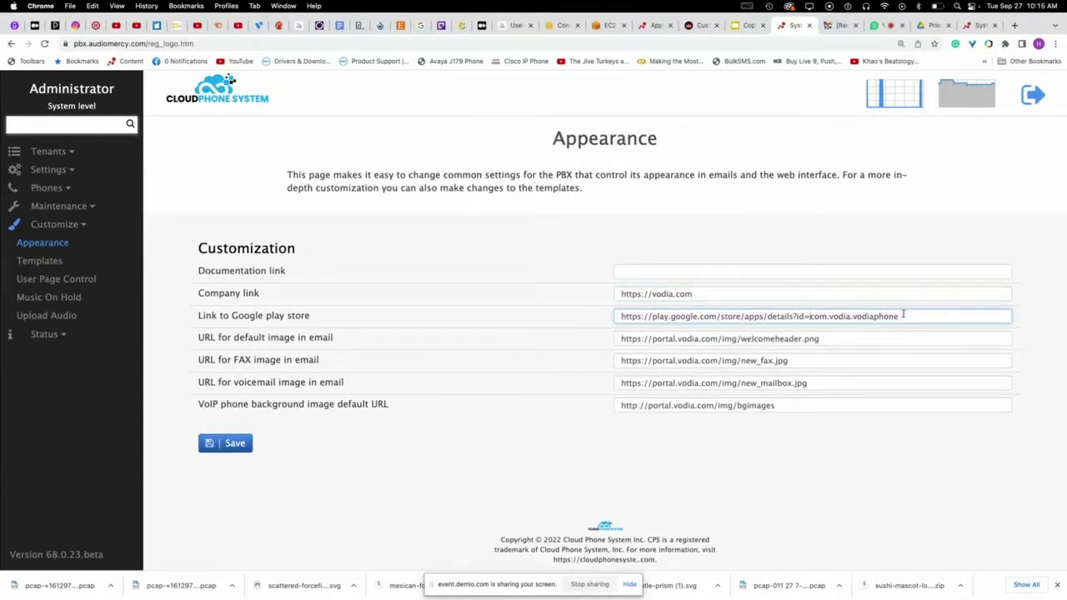
{"action": "left_click", "coordinate": [661, 338]}
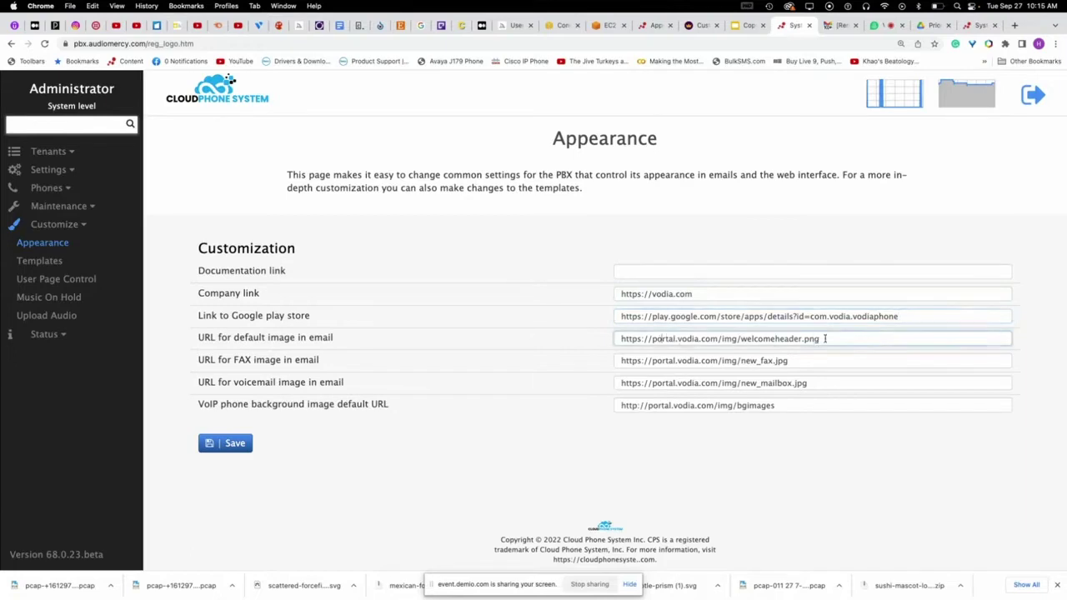
{"action": "left_click_drag", "start_coordinate": [835, 338], "coordinate": [620, 336]}
{"action": "key", "text": "cmd+c"}
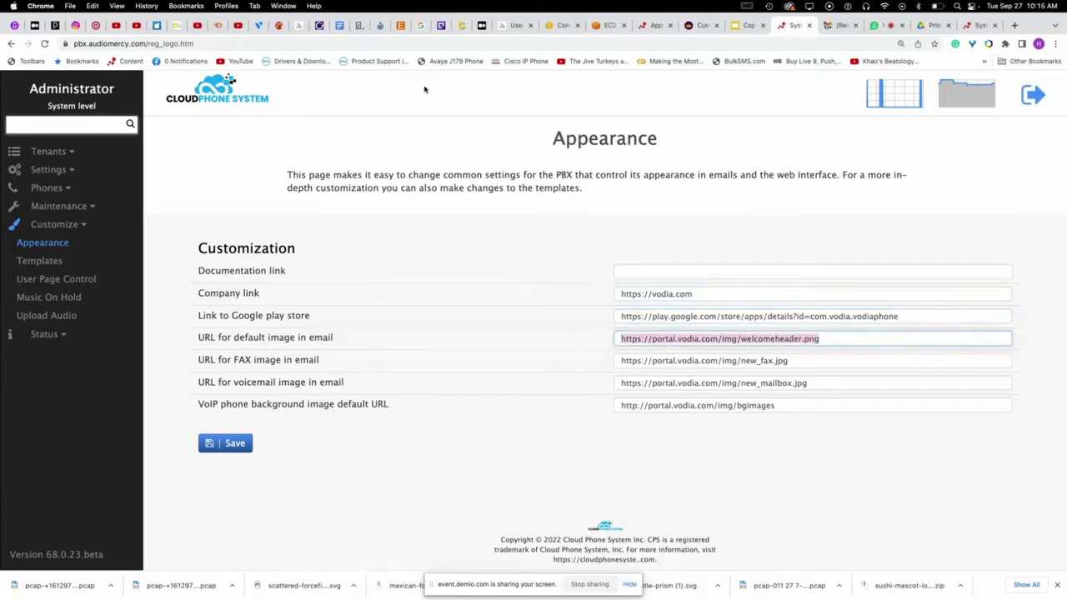
{"action": "left_click", "coordinate": [357, 43]}
{"action": "key", "text": "cmd+v"}
{"action": "key", "text": "Return"}
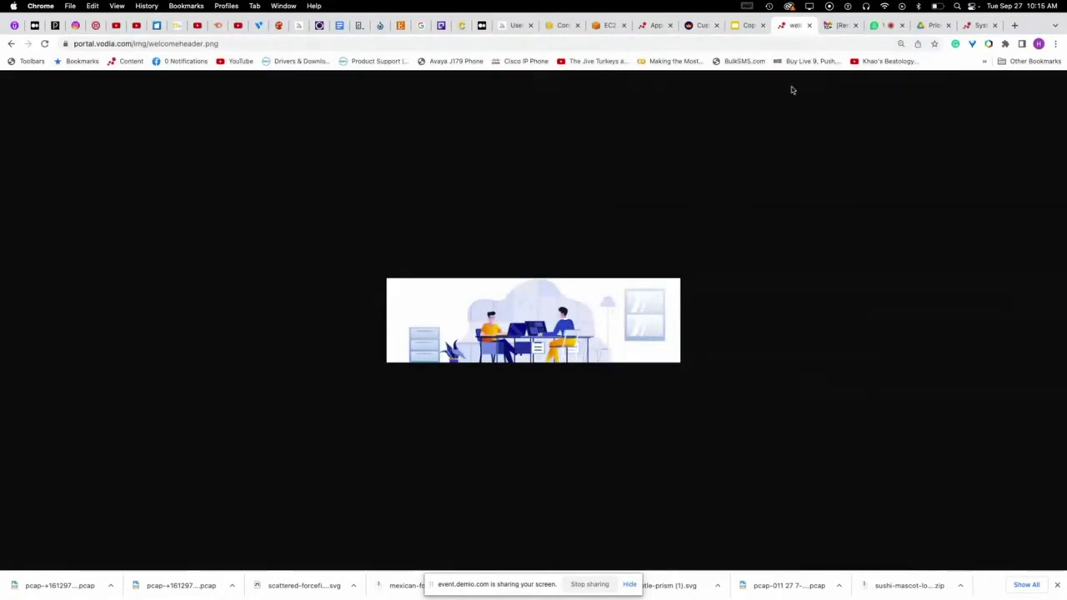
{"action": "left_click", "coordinate": [12, 46]}
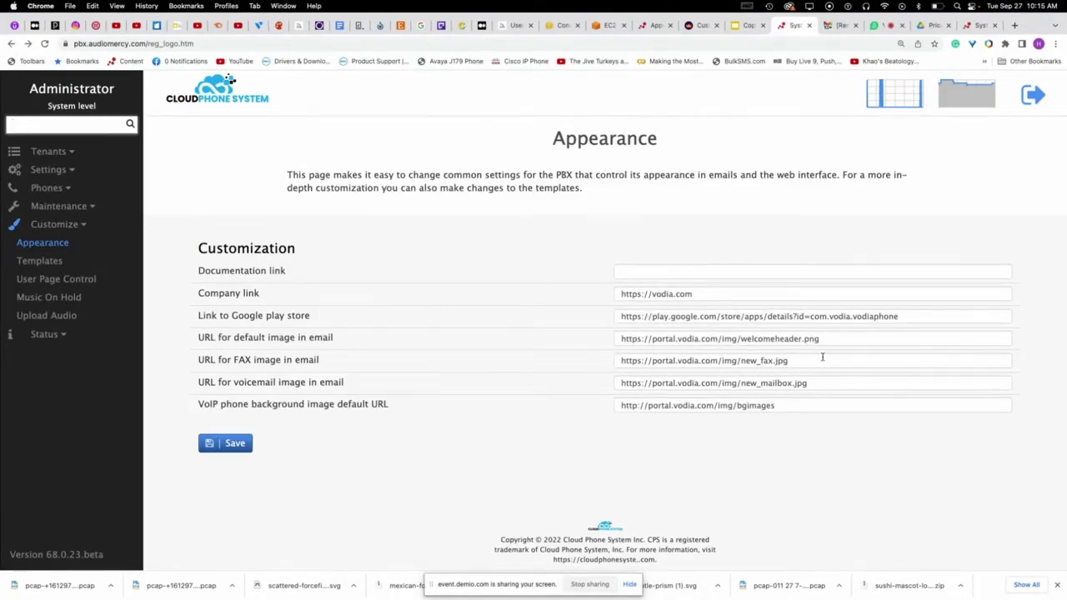
- Copy and view the new FAX email image, then return to the email template editor
{"action": "left_click_drag", "start_coordinate": [820, 359], "coordinate": [563, 348]}
{"action": "key", "text": "super+c"}
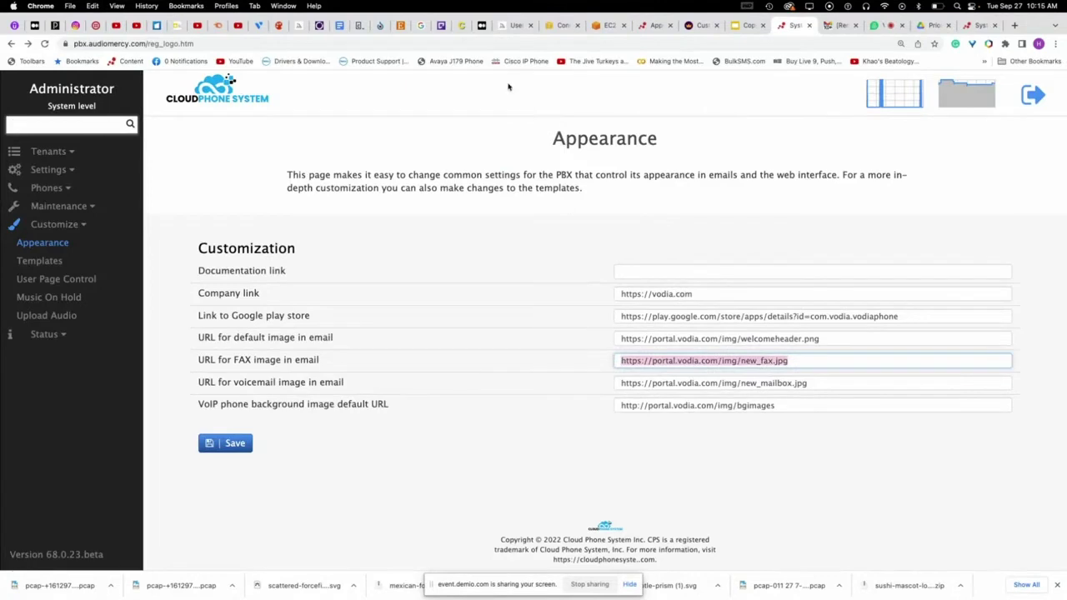
{"action": "left_click", "coordinate": [501, 43]}
{"action": "key", "text": "super+v"}
{"action": "key", "text": "Return"}
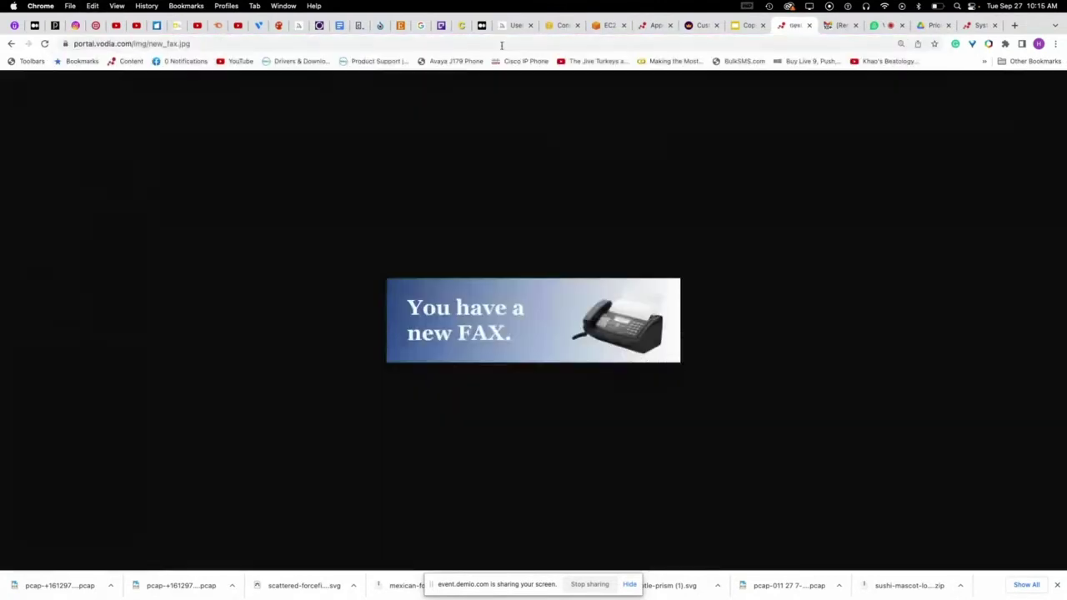
{"action": "left_click", "coordinate": [809, 25]}
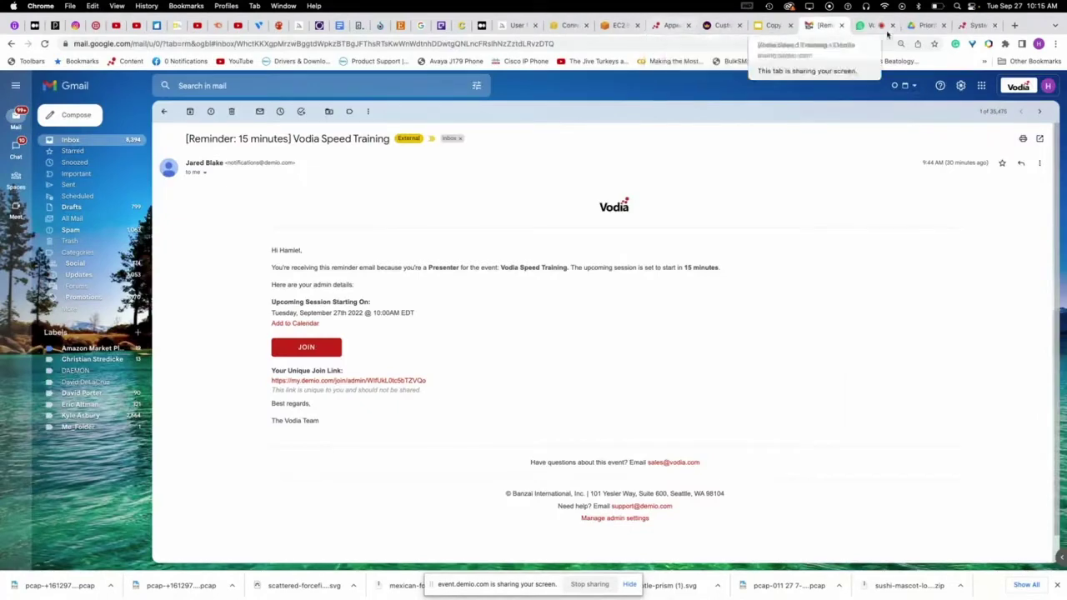
{"action": "left_click", "coordinate": [976, 27]}
{"action": "scroll", "coordinate": [492, 326], "scroll_direction": "down", "scroll_amount": 2}
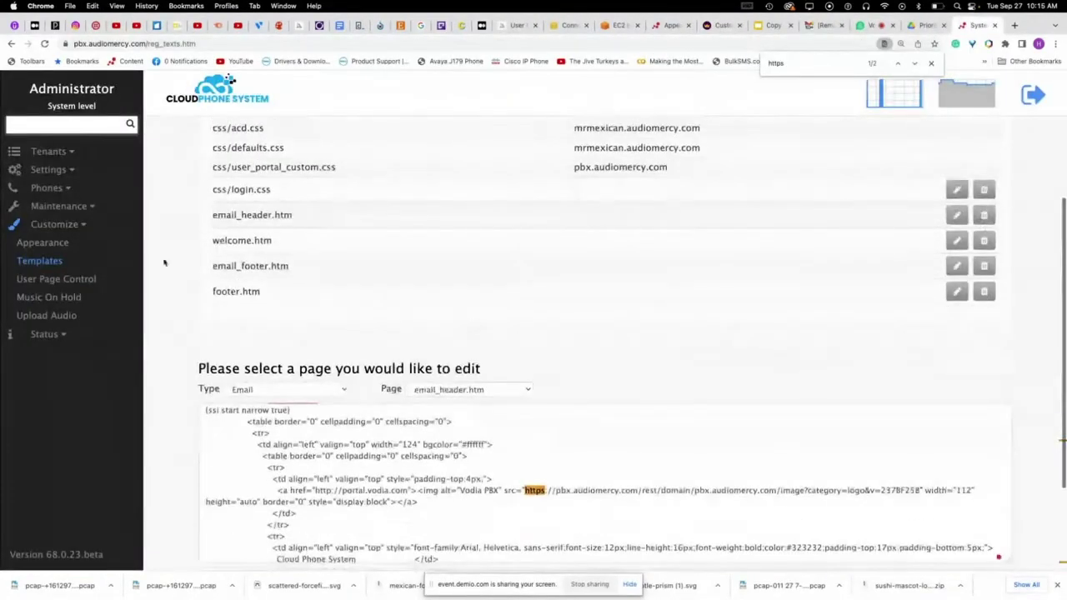
- Select the voicemail and VoIP phone background URLs on Appearance, then list current tenants
{"action": "left_click", "coordinate": [42, 243]}
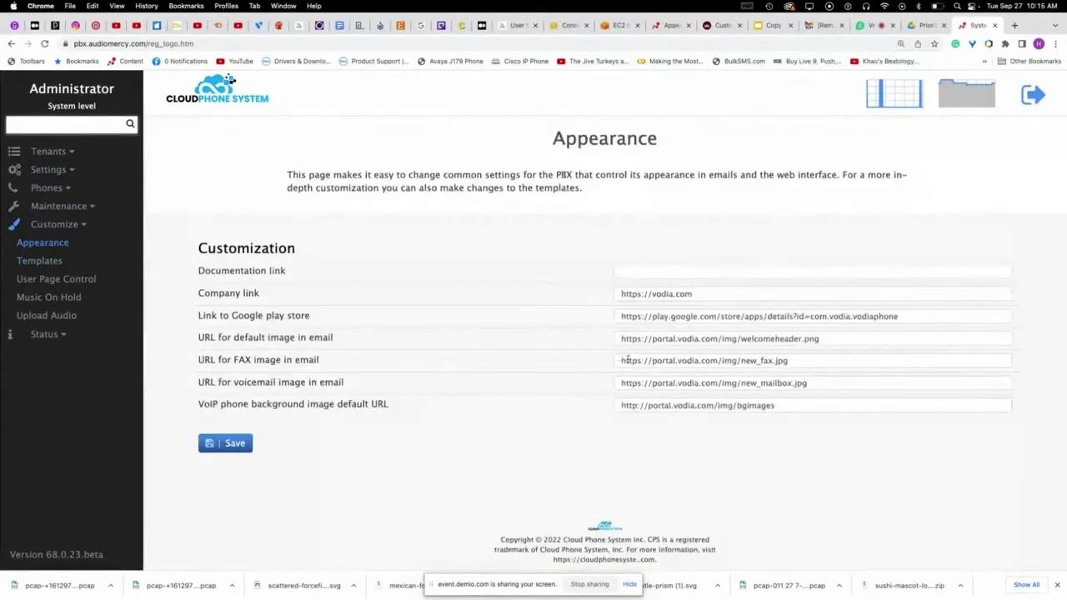
{"action": "triple_click", "coordinate": [819, 386]}
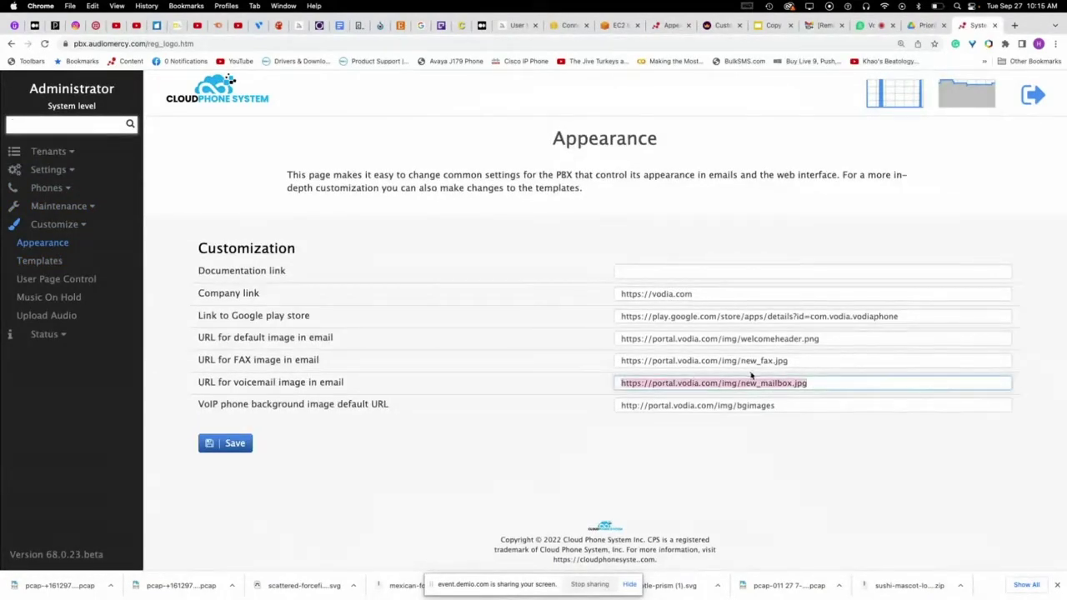
{"action": "left_click", "coordinate": [817, 405]}
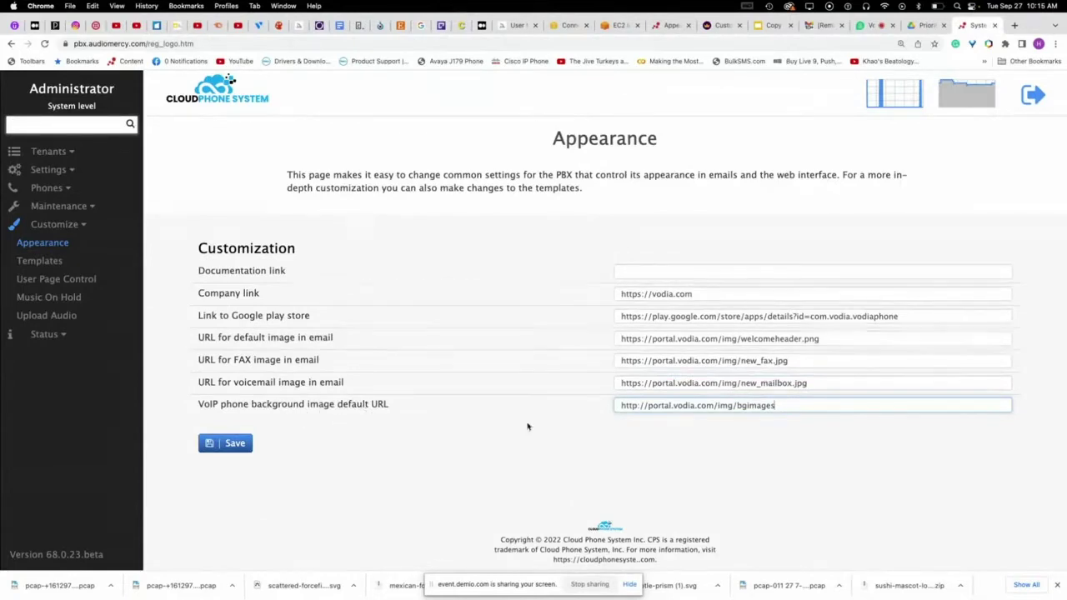
{"action": "left_click_drag", "start_coordinate": [775, 405], "coordinate": [601, 403]}
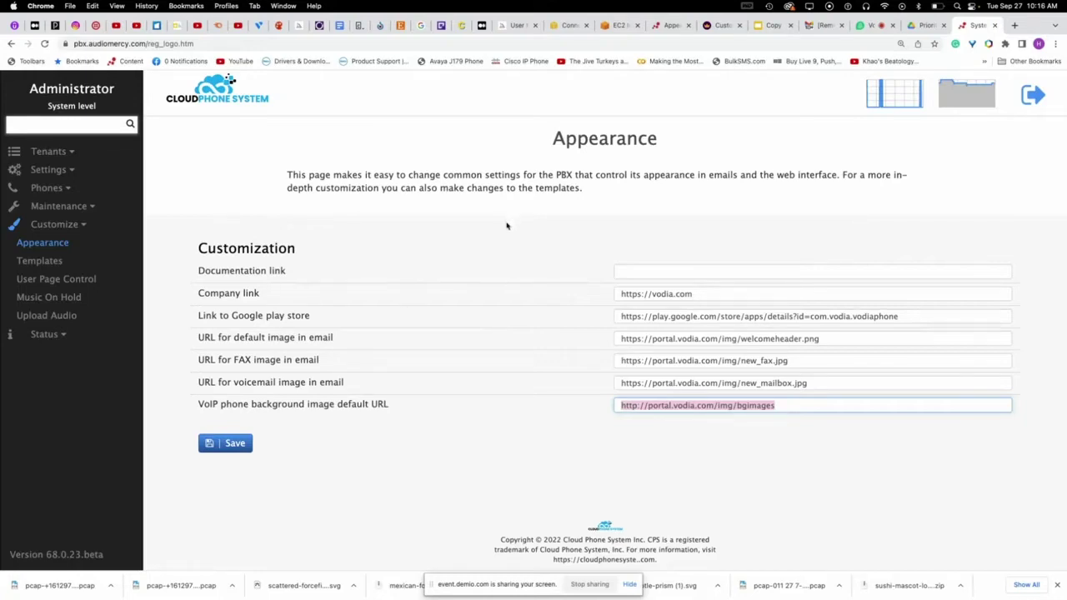
{"action": "left_click", "coordinate": [652, 269]}
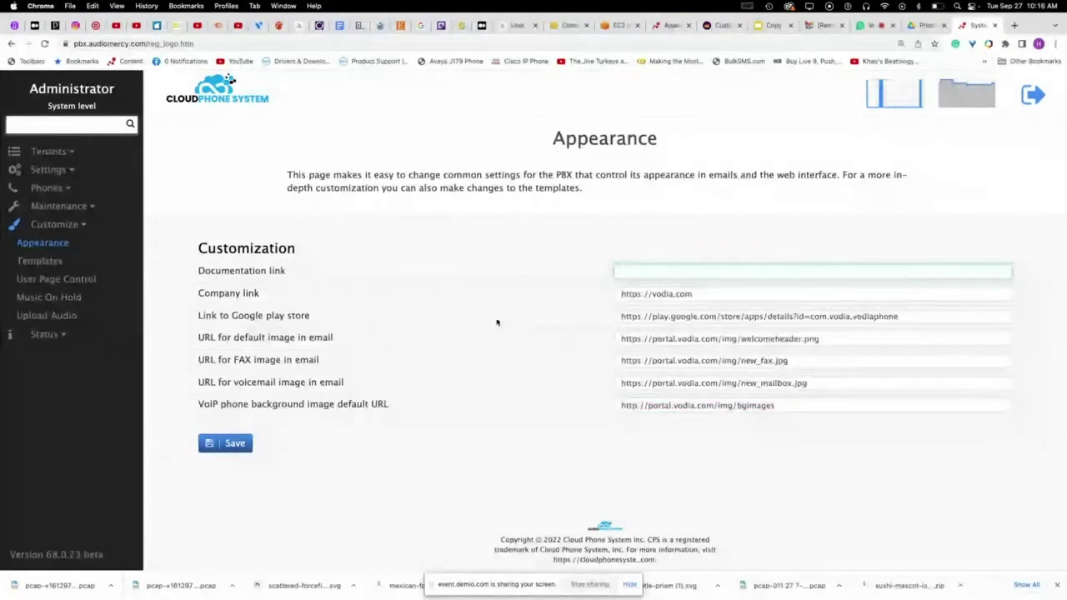
{"action": "left_click", "coordinate": [49, 151]}
{"action": "left_click", "coordinate": [49, 170]}
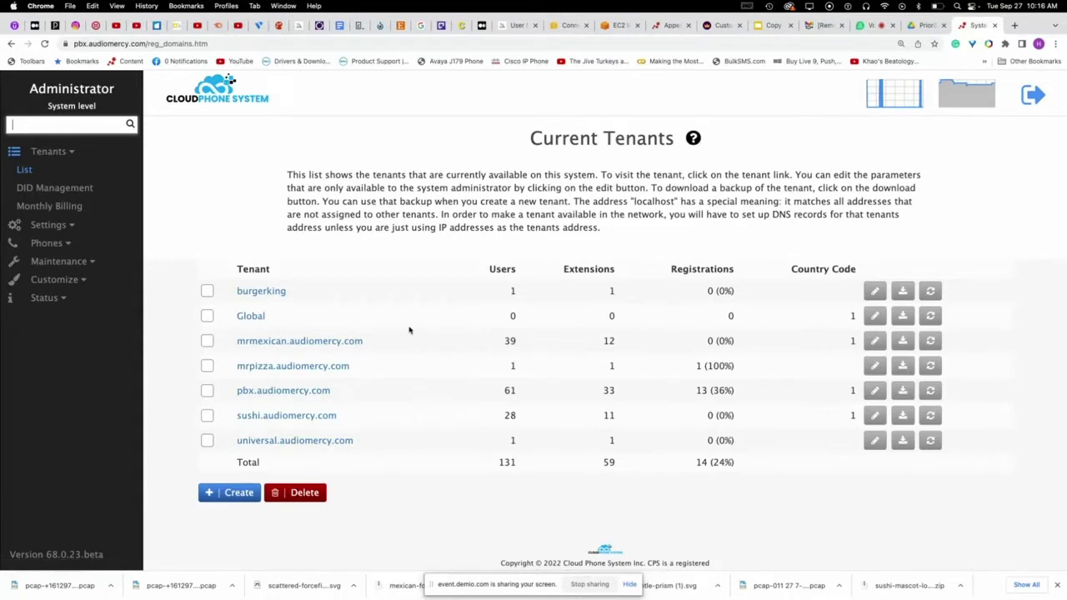
- Enter the mrmexican.audiomercy.com tenant and open Settings > Logo to see the MexiChef preview
{"action": "left_click", "coordinate": [341, 342]}
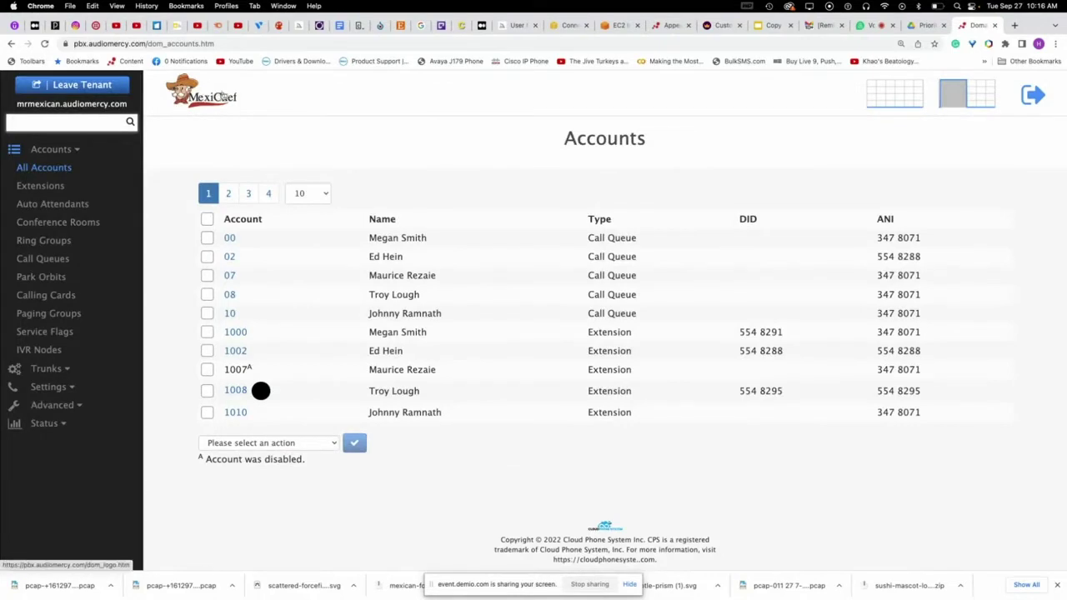
{"action": "left_click", "coordinate": [48, 387]}
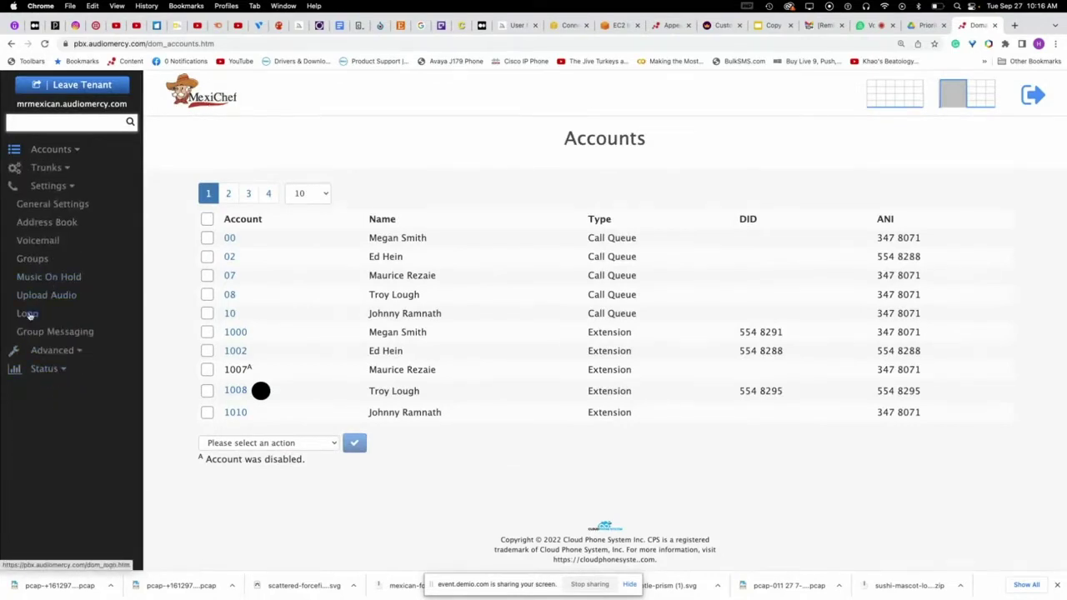
{"action": "left_click", "coordinate": [28, 313]}
{"action": "scroll", "coordinate": [786, 405], "scroll_direction": "down", "scroll_amount": 3}
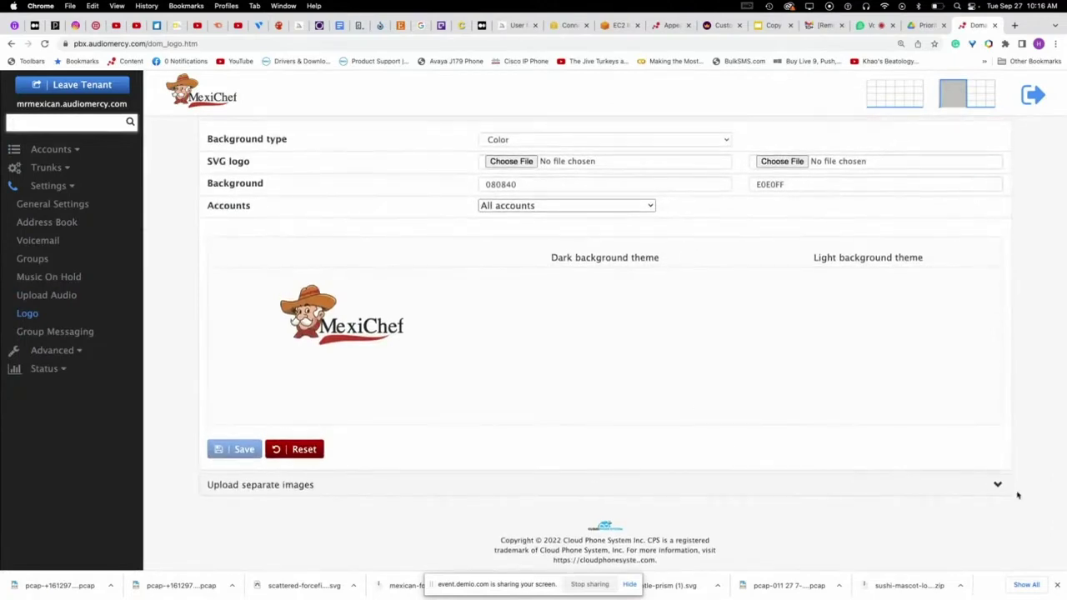
- Preview the Mitel 800×480 and 480×272 background images, then open Advanced > Customize templates
{"action": "left_click", "coordinate": [998, 485]}
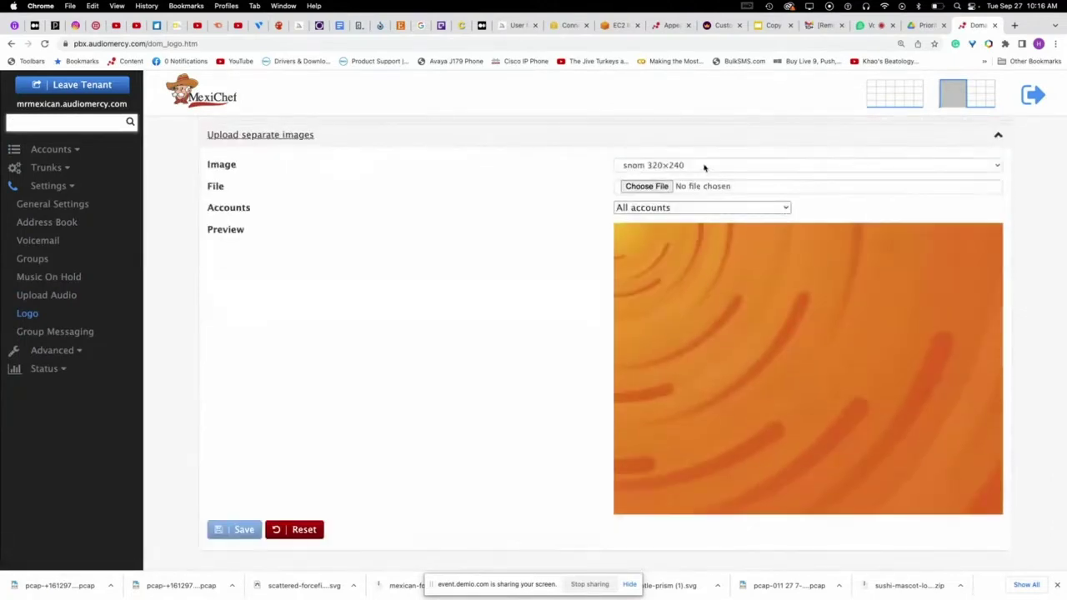
{"action": "left_click", "coordinate": [705, 166]}
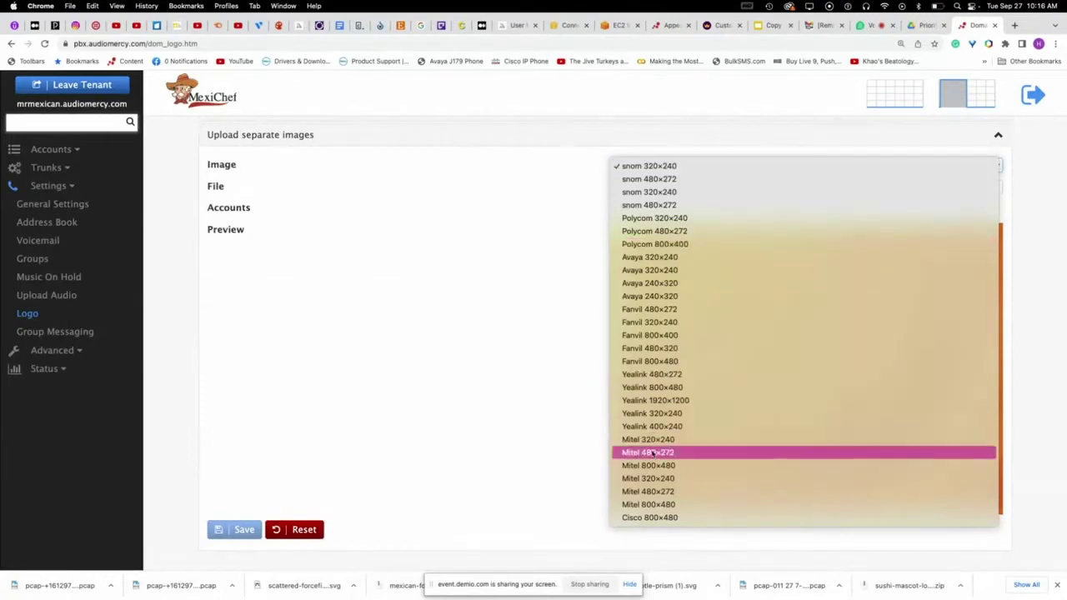
{"action": "left_click", "coordinate": [703, 504]}
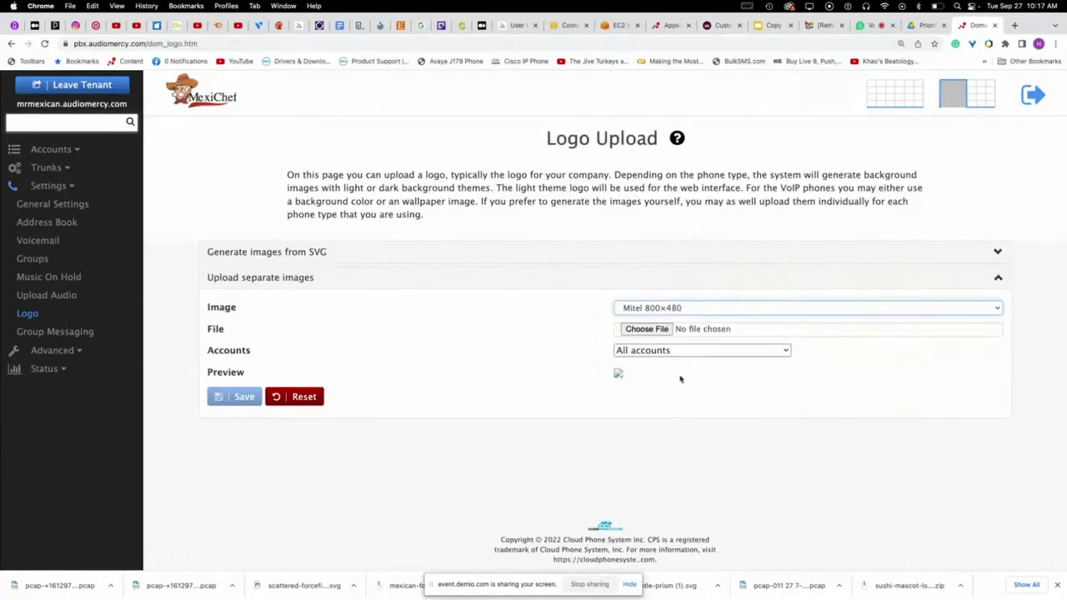
{"action": "left_click", "coordinate": [672, 312]}
{"action": "left_click", "coordinate": [663, 297]}
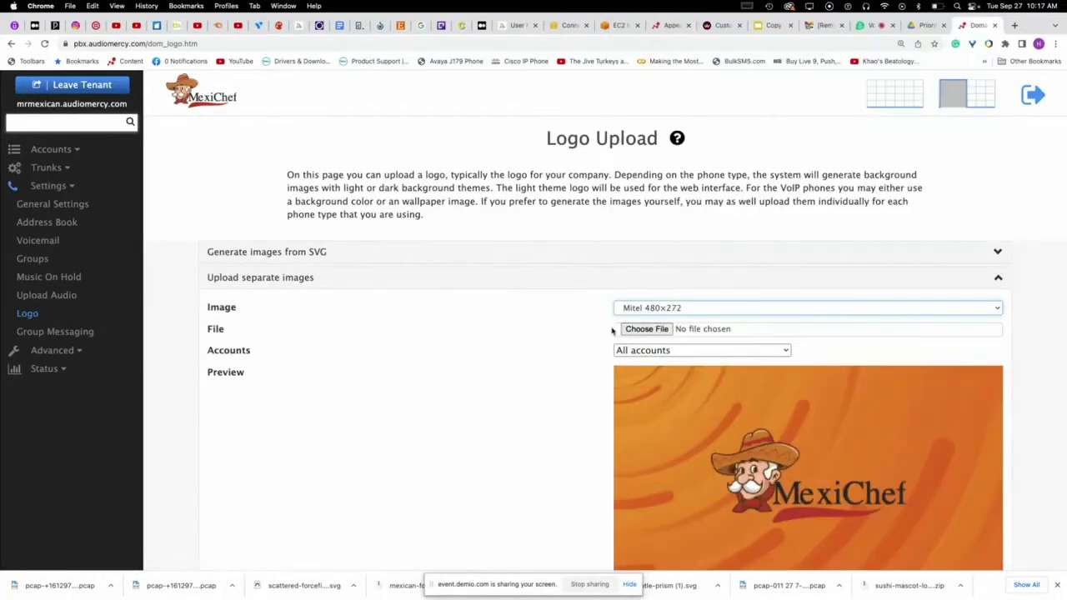
{"action": "scroll", "coordinate": [538, 342], "scroll_direction": "down", "scroll_amount": 3}
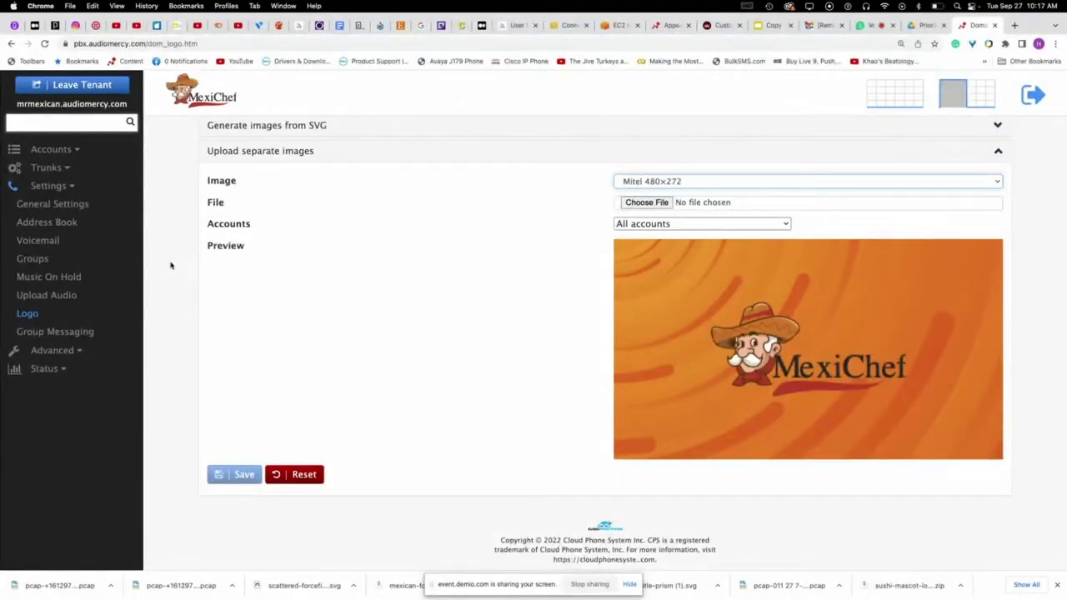
{"action": "left_click", "coordinate": [44, 351]}
{"action": "left_click", "coordinate": [40, 313]}
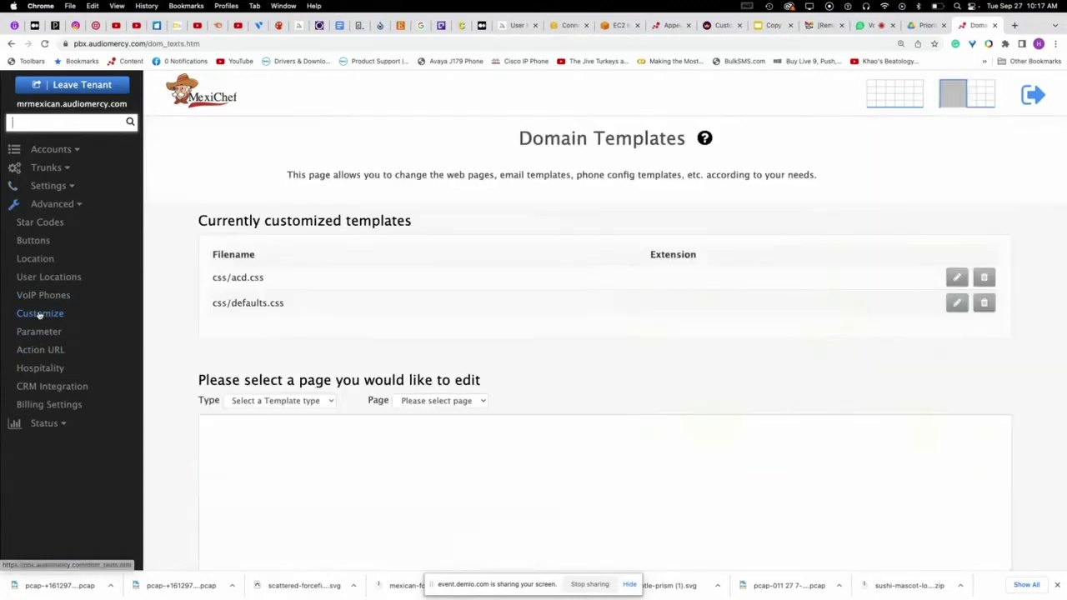
- Leave the tenant and open the system-level HTML Templates page under Customize
{"action": "left_click", "coordinate": [88, 91]}
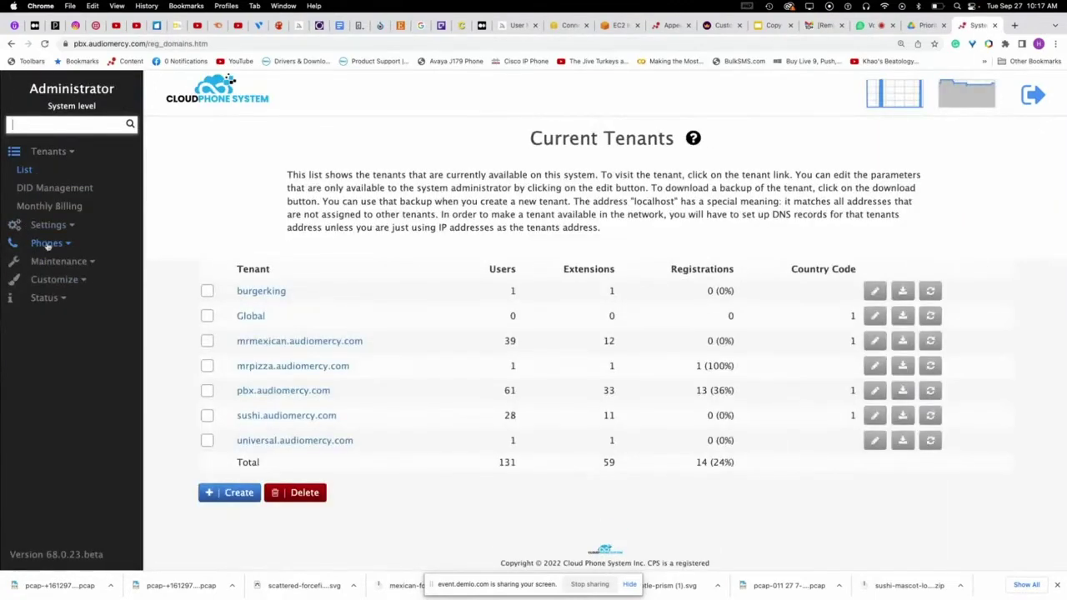
{"action": "left_click", "coordinate": [47, 243]}
{"action": "left_click", "coordinate": [52, 278]}
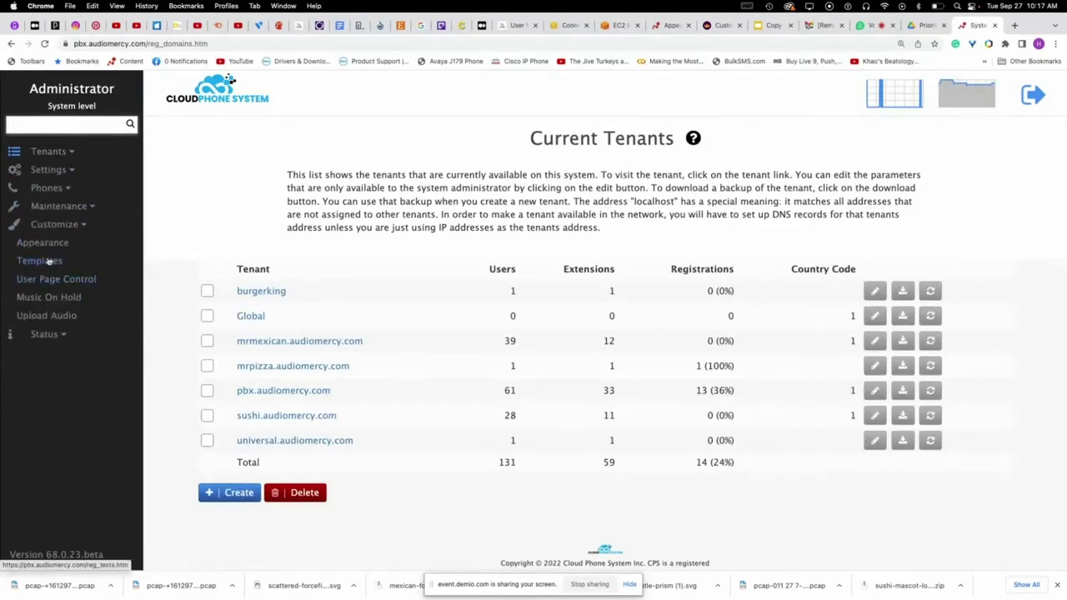
{"action": "left_click", "coordinate": [39, 262]}
- Review the customized templates list, including mrmexican's css/acd.css and css/defaults.css, and select the address page name
{"action": "scroll", "coordinate": [368, 428], "scroll_direction": "down", "scroll_amount": 2}
{"action": "scroll", "coordinate": [367, 426], "scroll_direction": "down", "scroll_amount": 1}
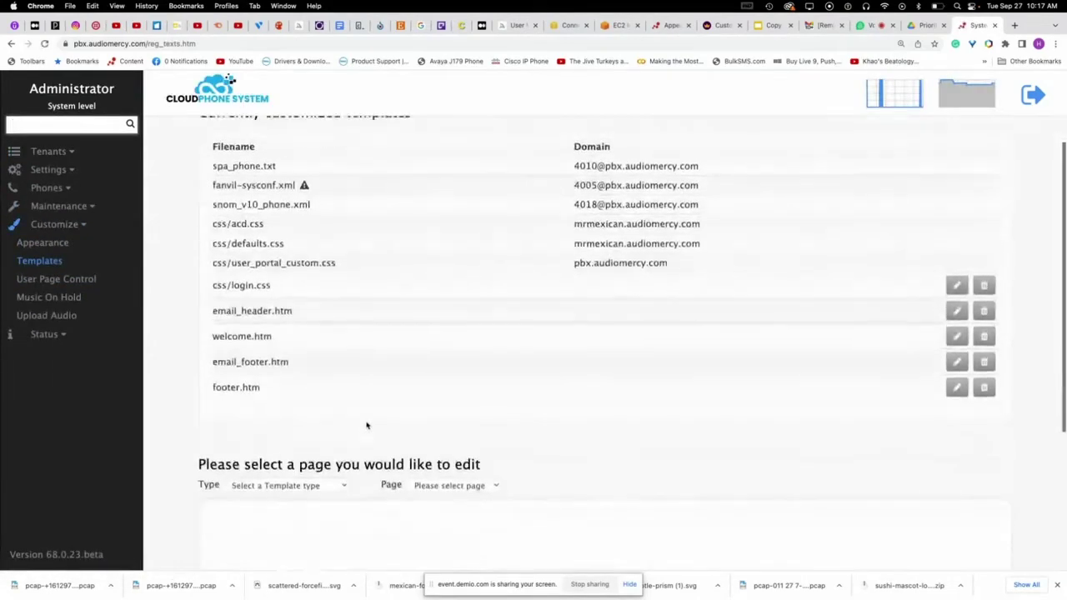
{"action": "scroll", "coordinate": [367, 425], "scroll_direction": "up", "scroll_amount": 1}
{"action": "scroll", "coordinate": [358, 412], "scroll_direction": "up", "scroll_amount": 2}
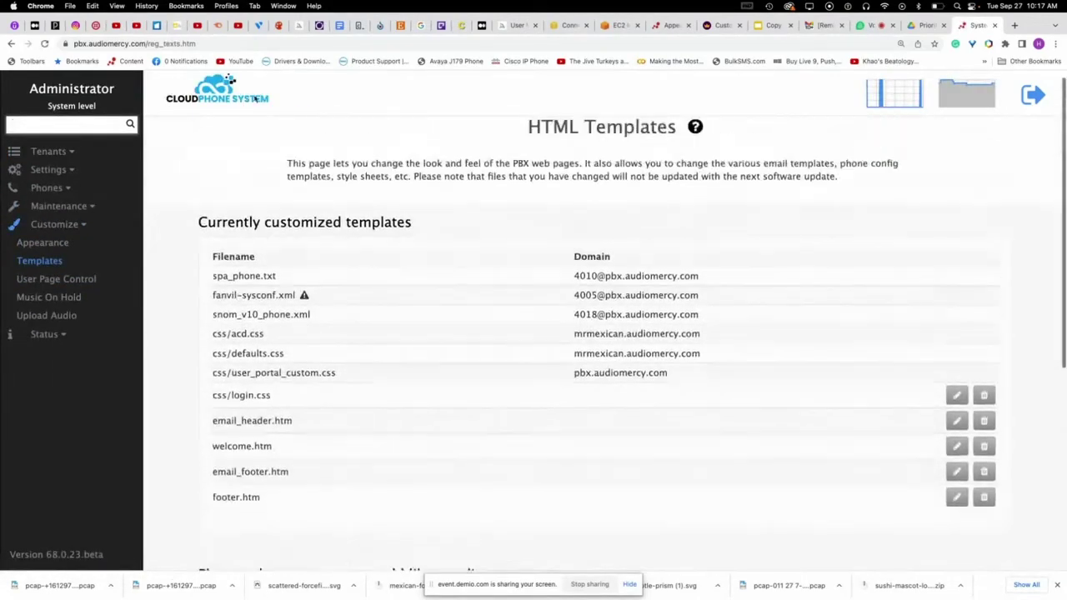
{"action": "left_click_drag", "start_coordinate": [148, 44], "coordinate": [250, 45]}
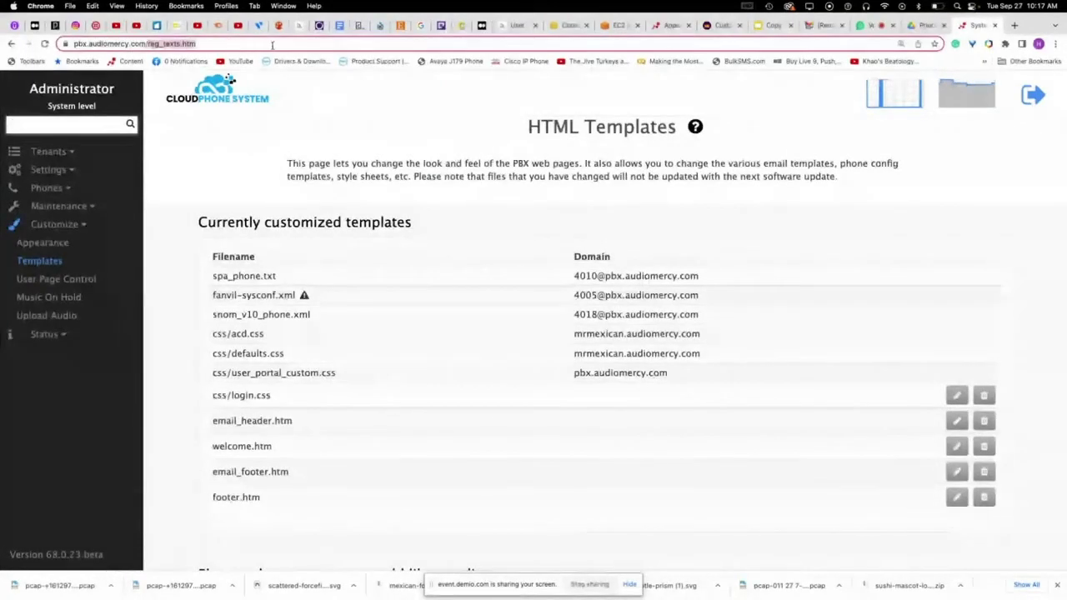
- Open the tenant's dom_ext.htm page from the address bar, leave the tenant, then switch to the Demio webinar
{"action": "key", "text": "BackSpace"}
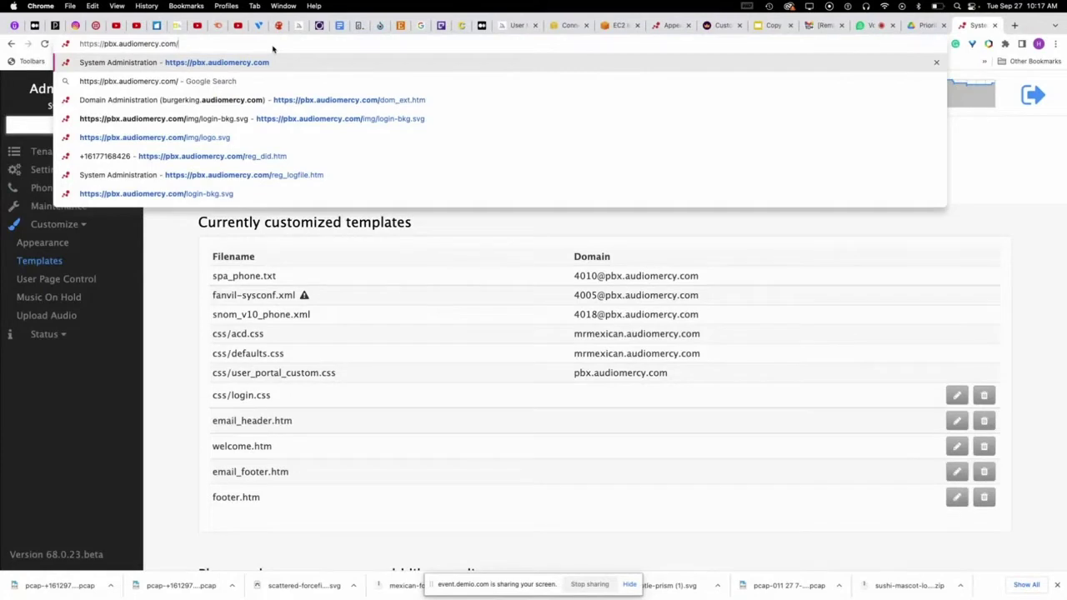
{"action": "type", "text": "t"}
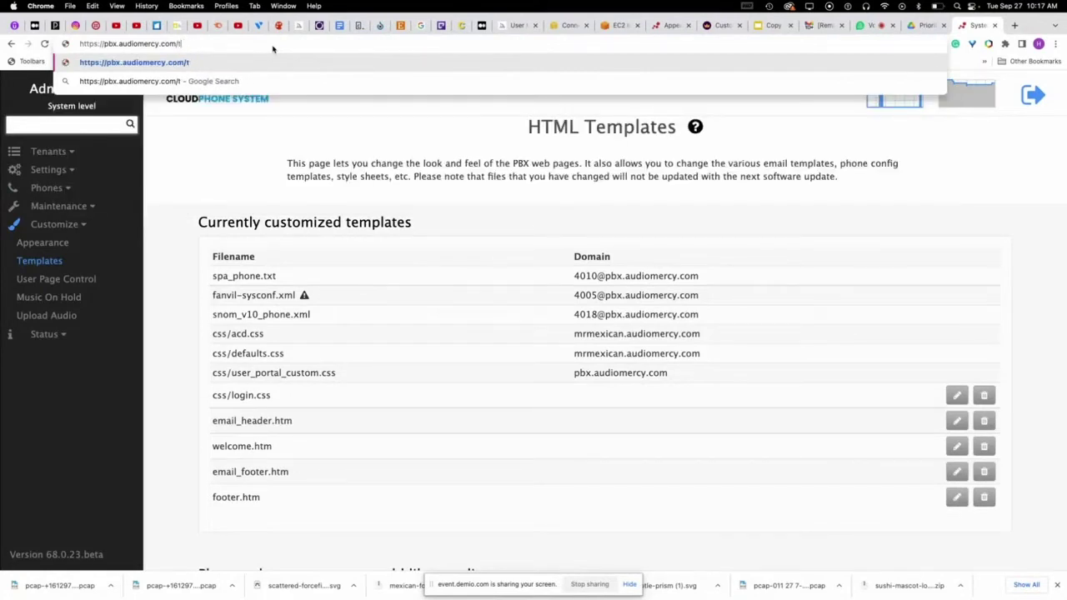
{"action": "key", "text": "BackSpace"}
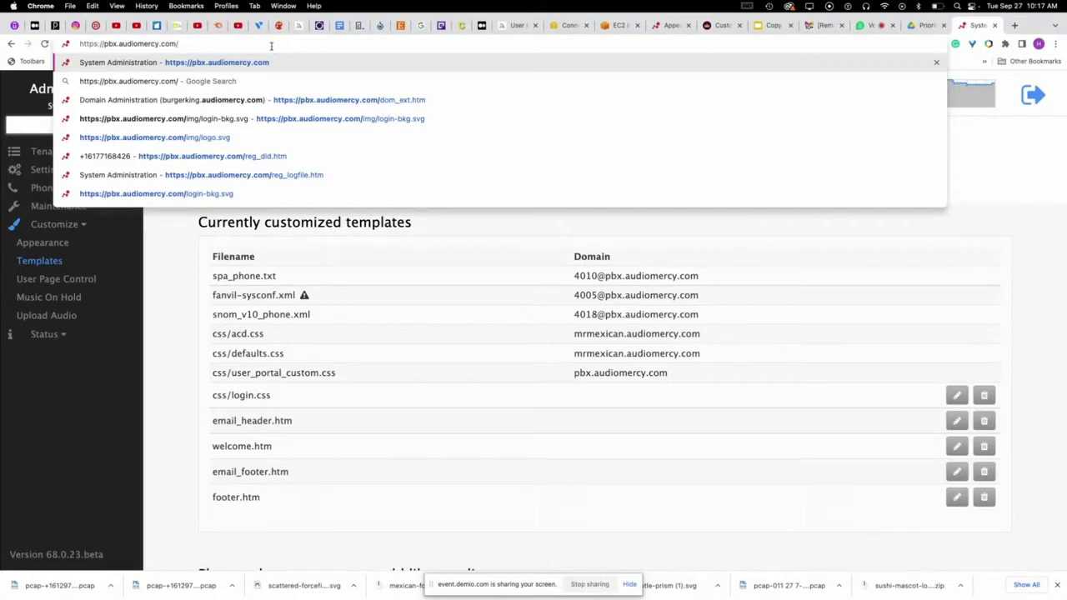
{"action": "left_click", "coordinate": [308, 101]}
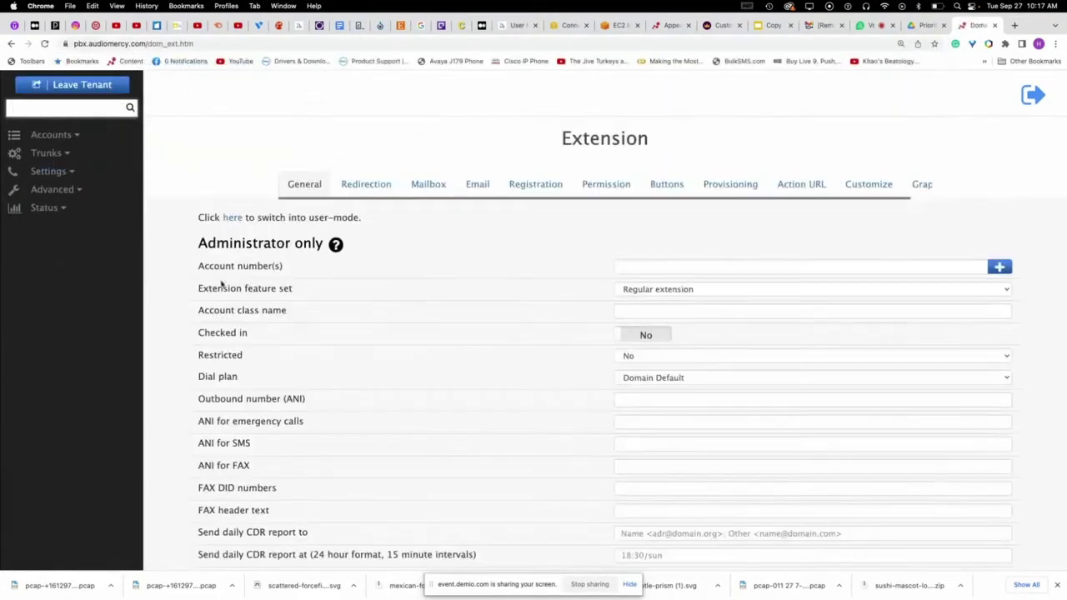
{"action": "left_click", "coordinate": [82, 92]}
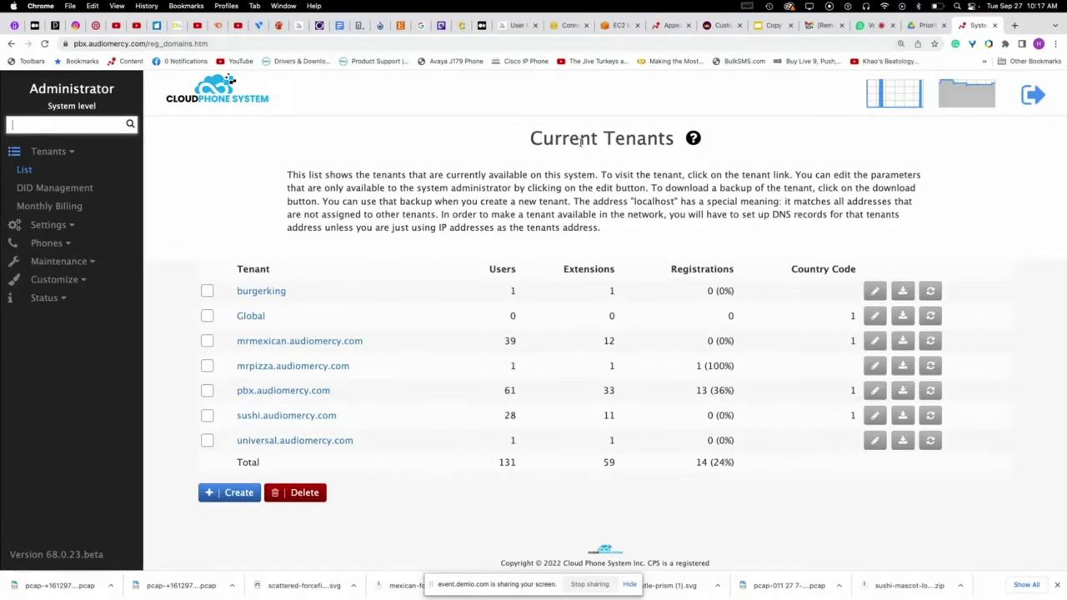
{"action": "left_click", "coordinate": [869, 26]}
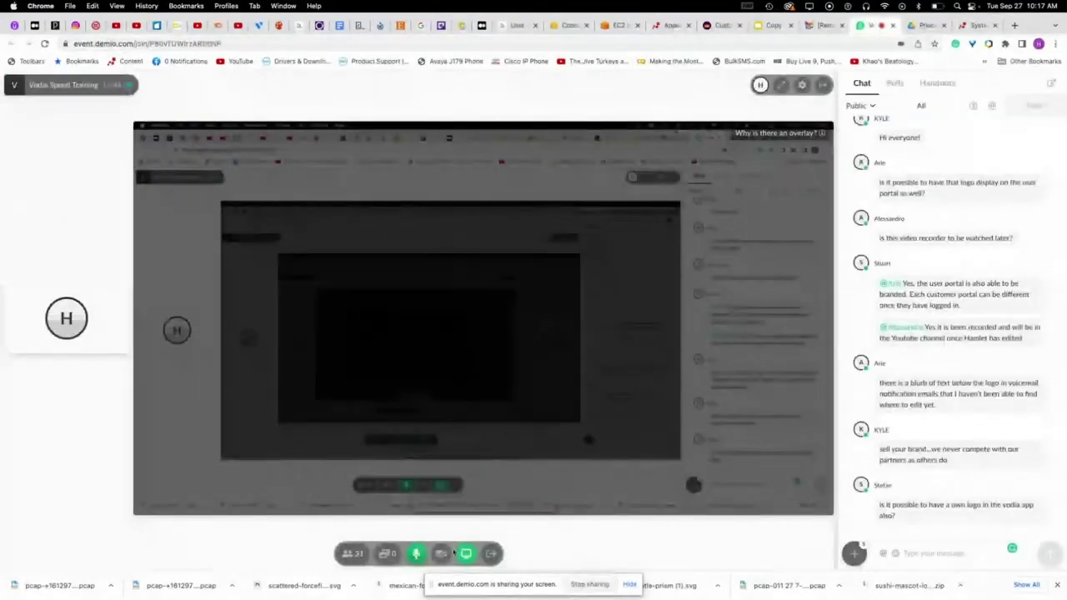
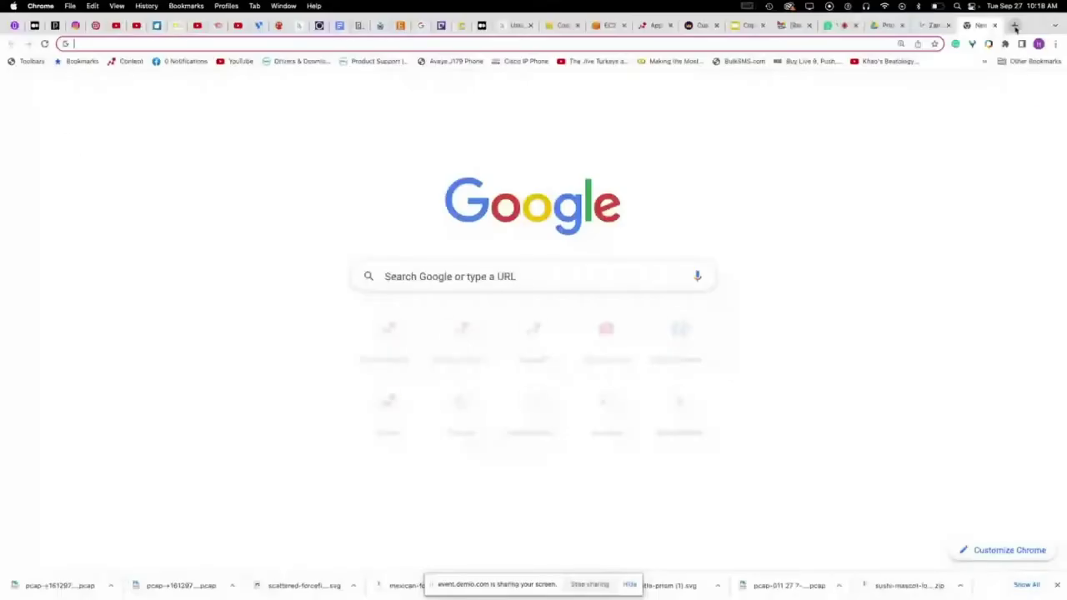
- Load the PBX admin site and swap reg_graph.htm for reg_translation.htm in the address
{"action": "type", "text": "pbx"}
{"action": "key", "text": "Return"}
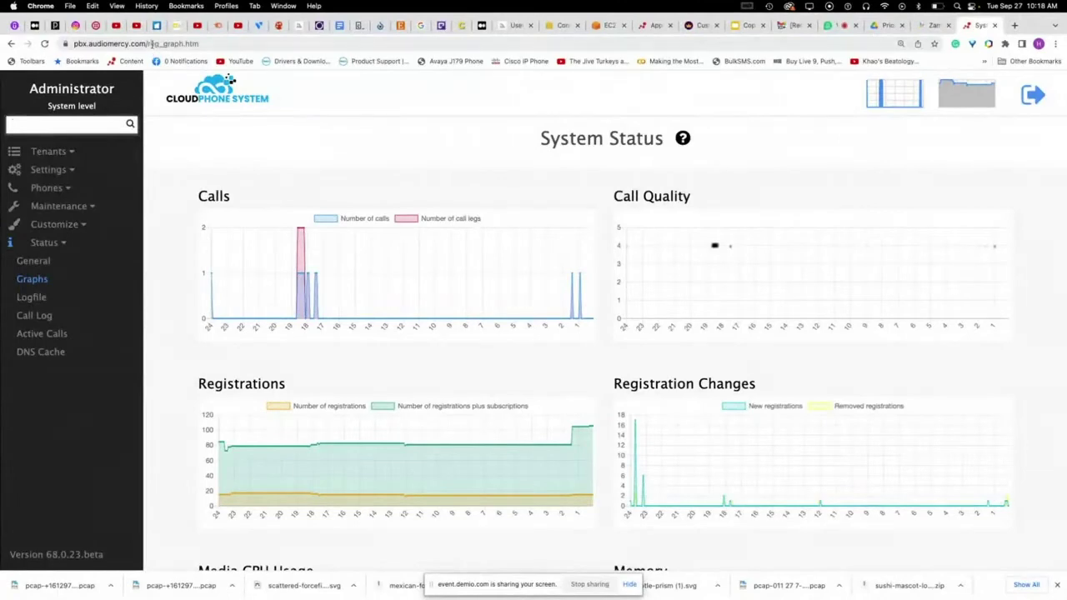
{"action": "left_click", "coordinate": [147, 43]}
{"action": "left_click_drag", "start_coordinate": [171, 44], "coordinate": [244, 47]}
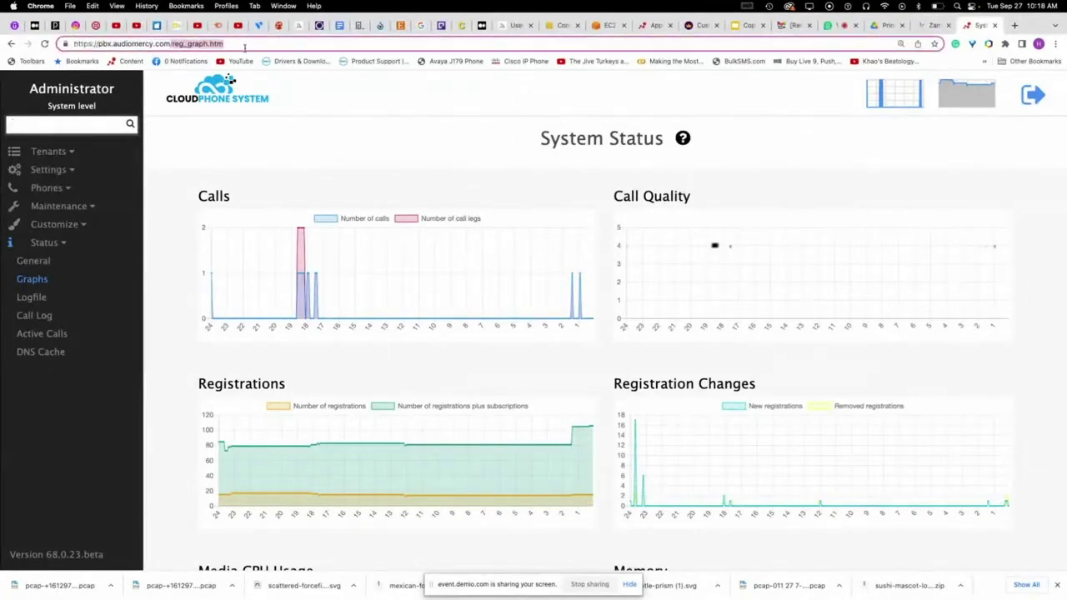
{"action": "key", "text": "BackSpace"}
{"action": "type", "text": "reg_translation.htm"}
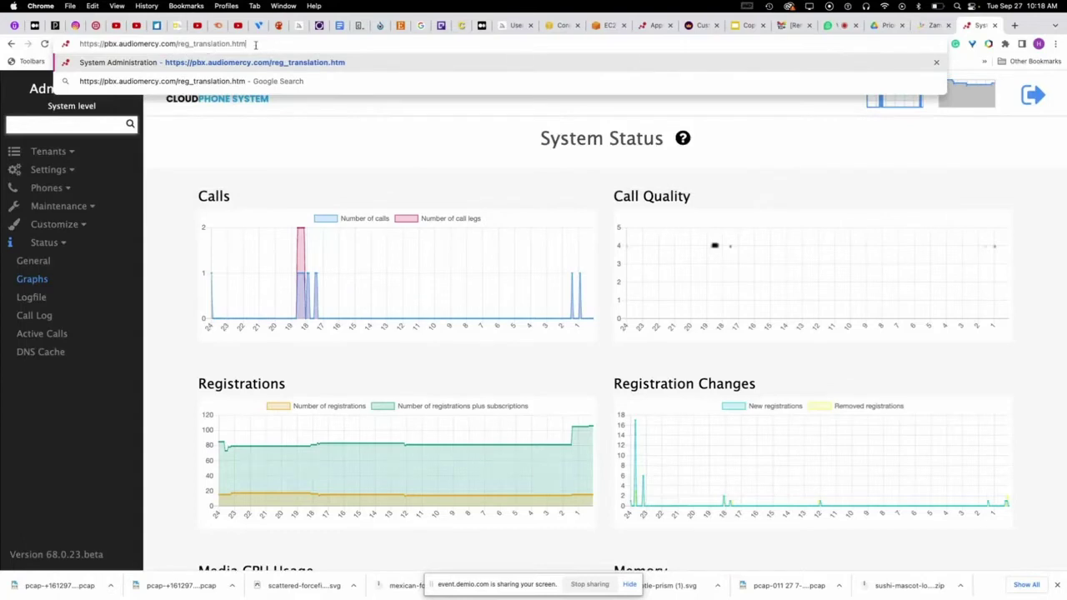
{"action": "key", "text": "Return"}
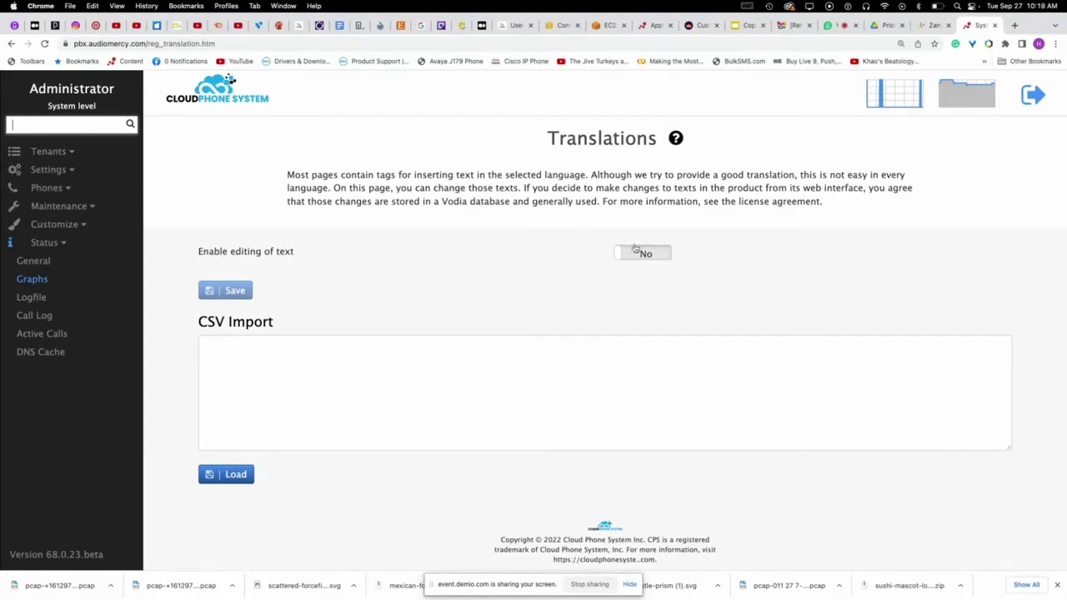
- Set 'Enable editing of text' to Yes and save it
{"action": "left_click", "coordinate": [642, 255]}
{"action": "left_click", "coordinate": [228, 294]}
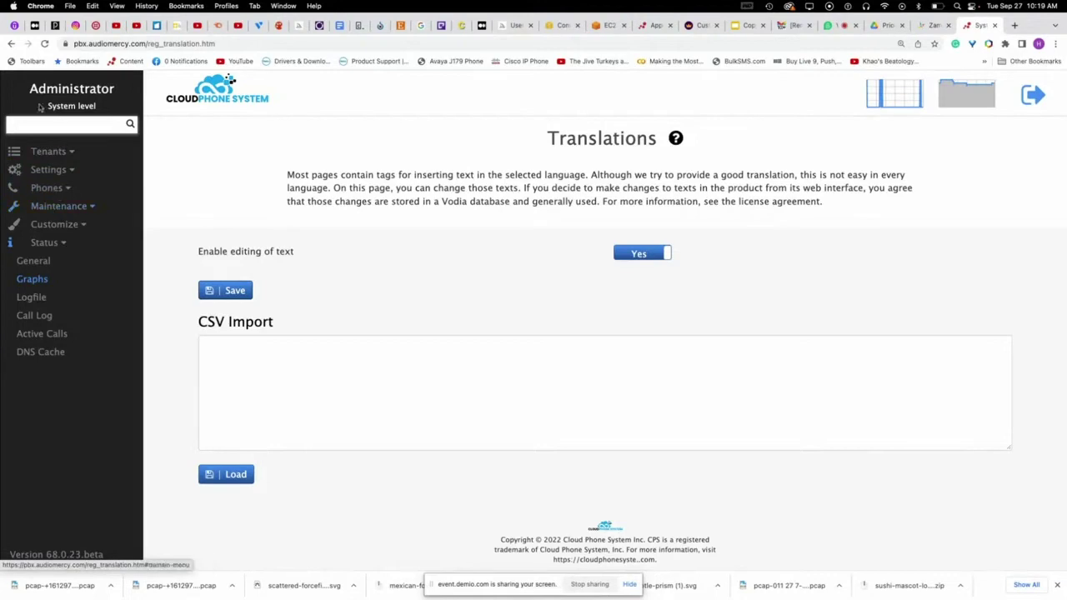
{"action": "left_click_drag", "start_coordinate": [42, 107], "coordinate": [60, 110]}
{"action": "left_click", "coordinate": [60, 171]}
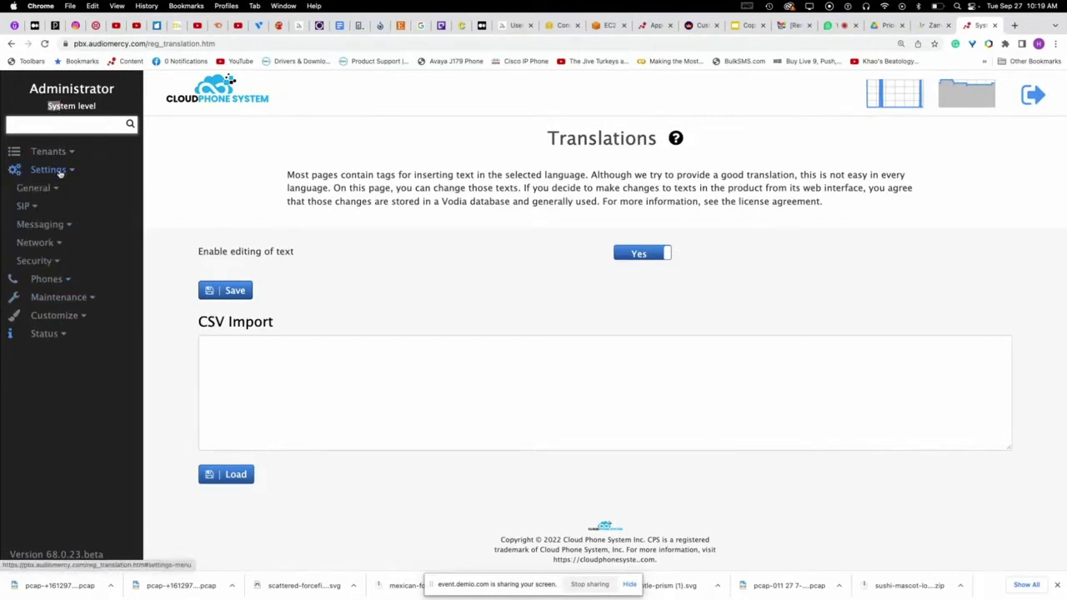
- Go to the HTML Templates page under Customize
{"action": "left_click", "coordinate": [70, 227]}
{"action": "left_click", "coordinate": [39, 261]}
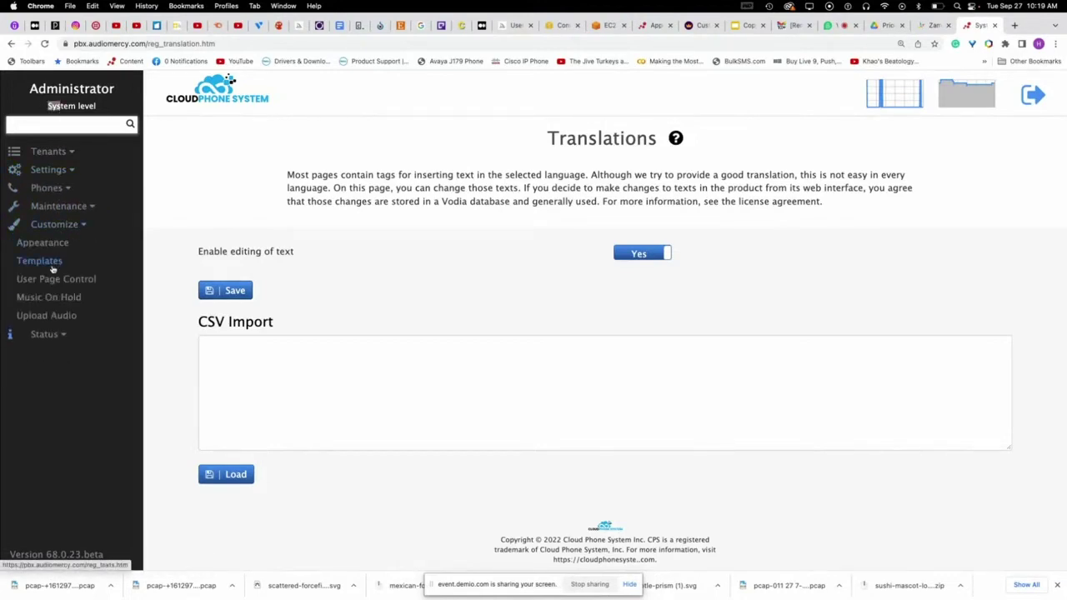
{"action": "scroll", "coordinate": [505, 377], "scroll_direction": "down", "scroll_amount": 3}
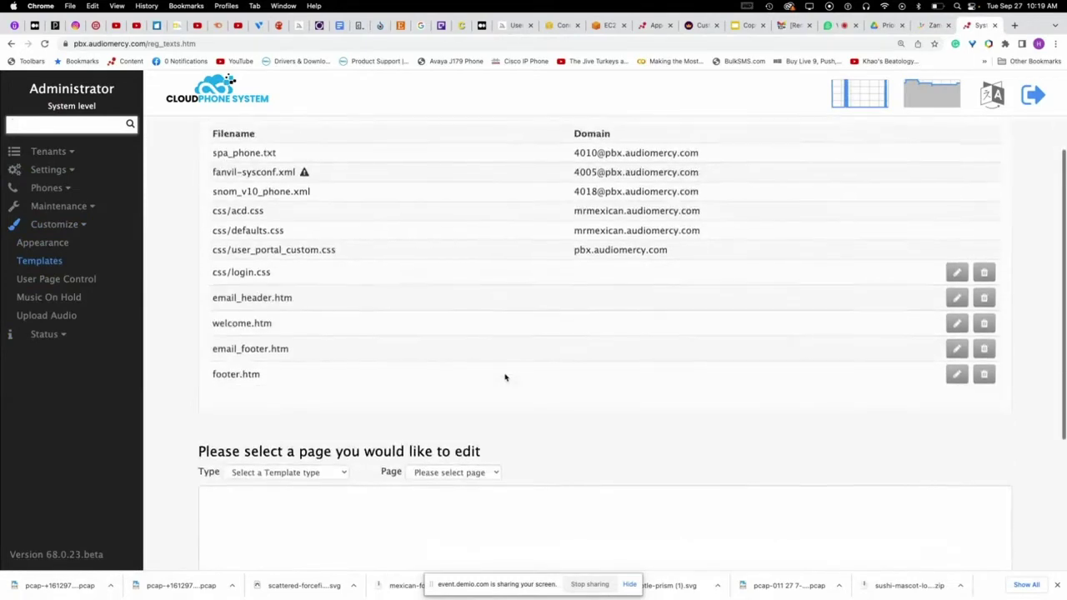
{"action": "scroll", "coordinate": [505, 377], "scroll_direction": "down", "scroll_amount": 5}
- Set the template type to Email and load email_welcome.htm into the editor
{"action": "left_click", "coordinate": [328, 290]}
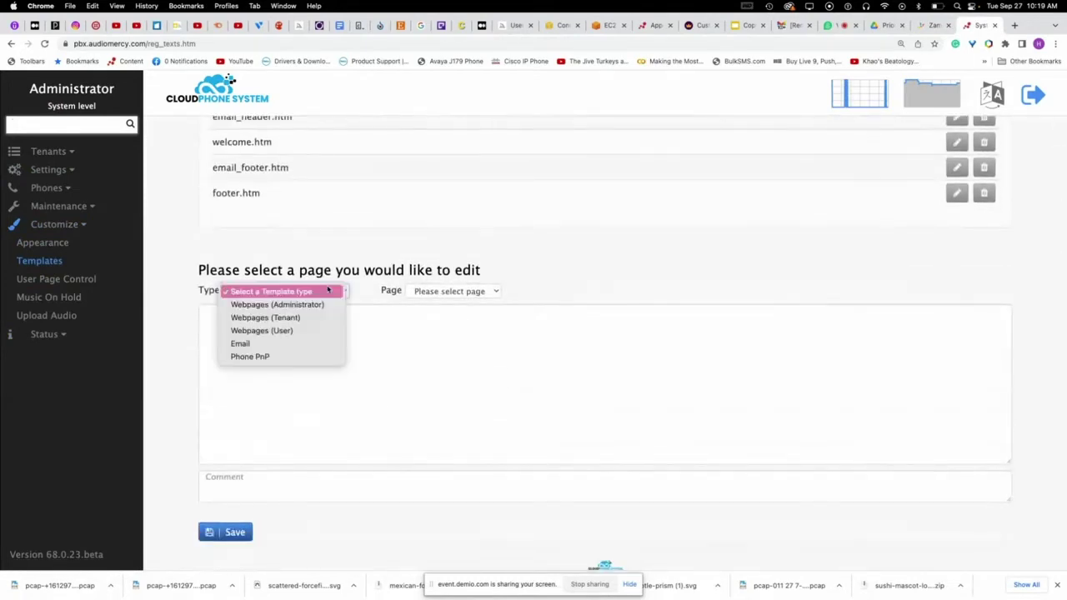
{"action": "left_click", "coordinate": [265, 345]}
{"action": "scroll", "coordinate": [581, 262], "scroll_direction": "down", "scroll_amount": 1}
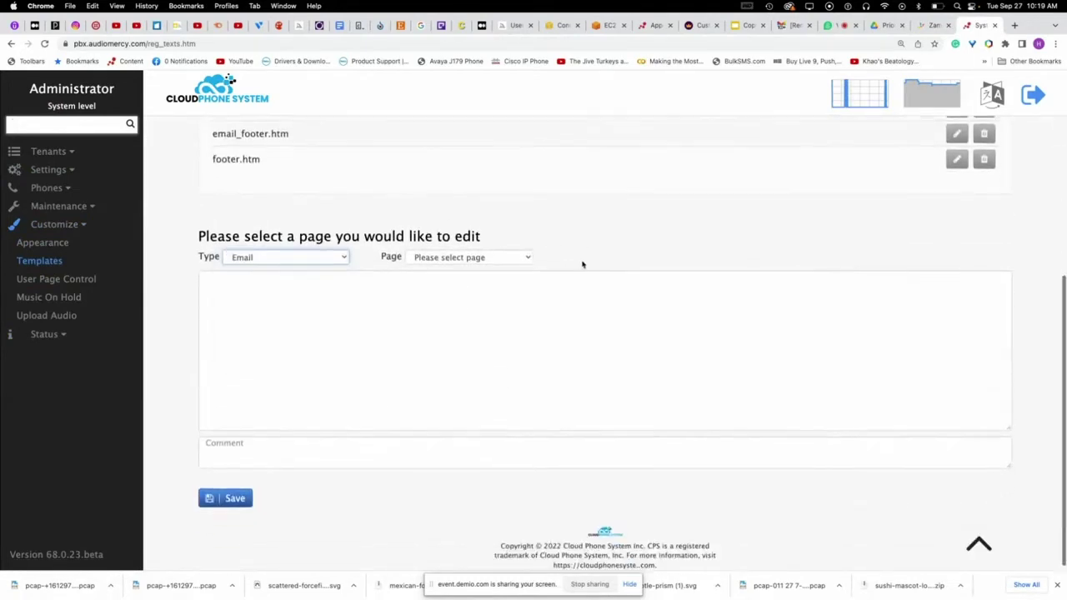
{"action": "left_click", "coordinate": [499, 259]}
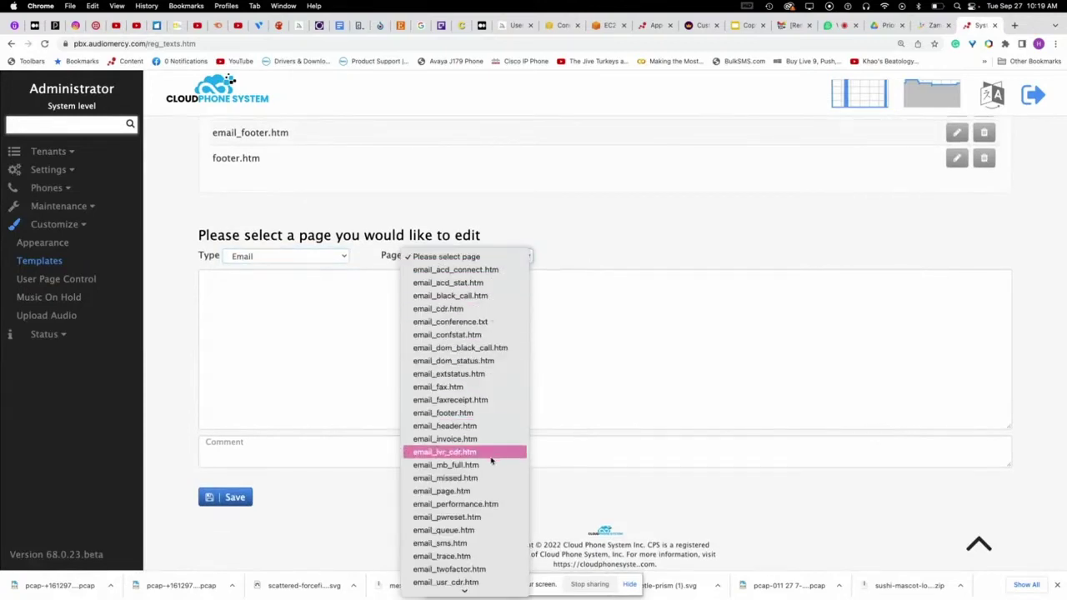
{"action": "scroll", "coordinate": [459, 525], "scroll_direction": "down", "scroll_amount": 2}
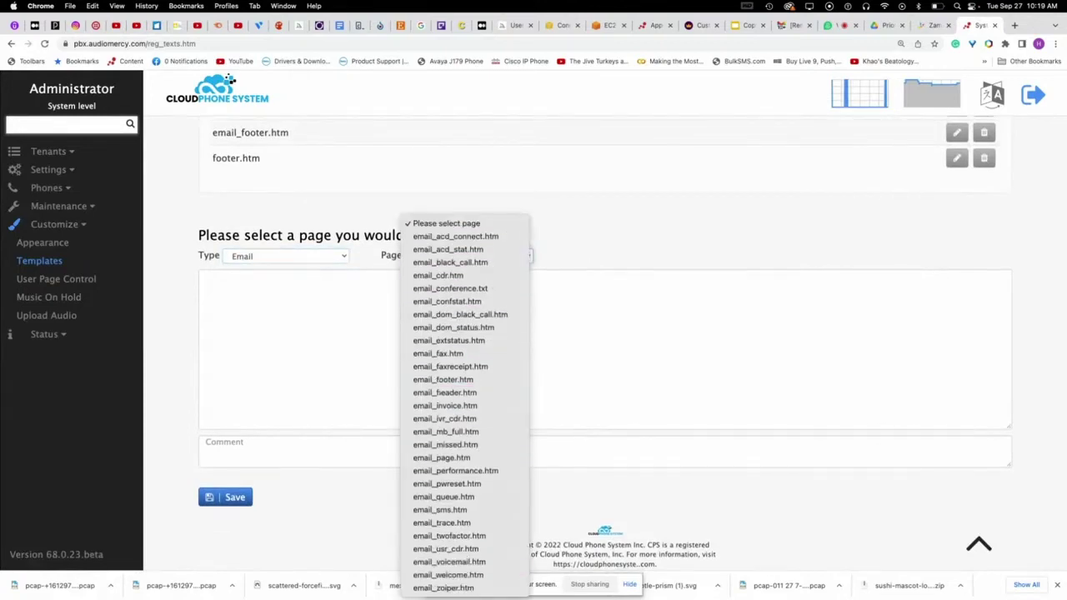
{"action": "left_click", "coordinate": [450, 575]}
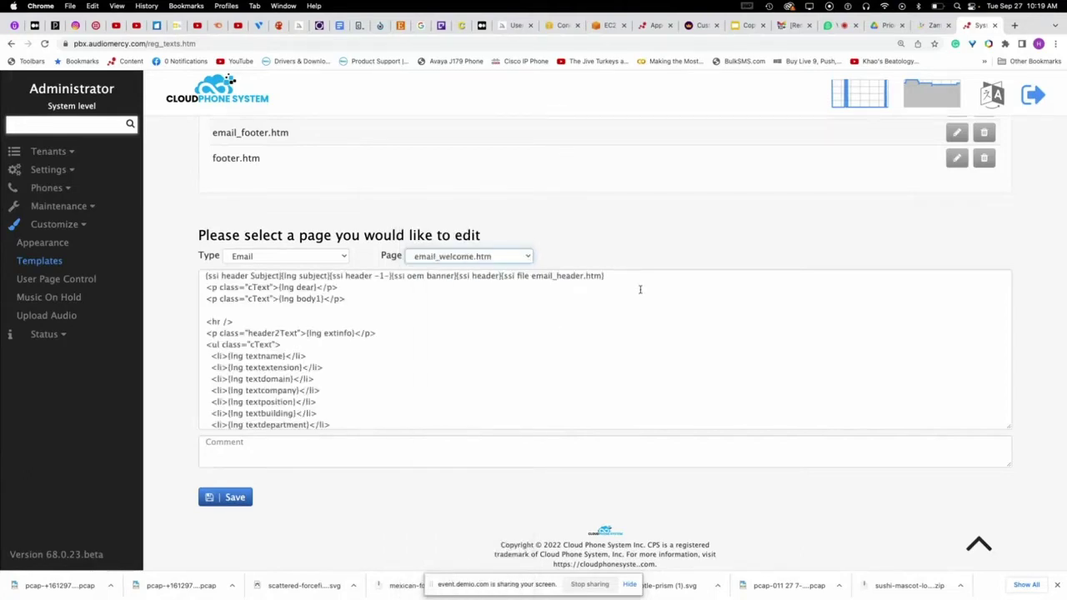
{"action": "scroll", "coordinate": [581, 315], "scroll_direction": "down", "scroll_amount": 10}
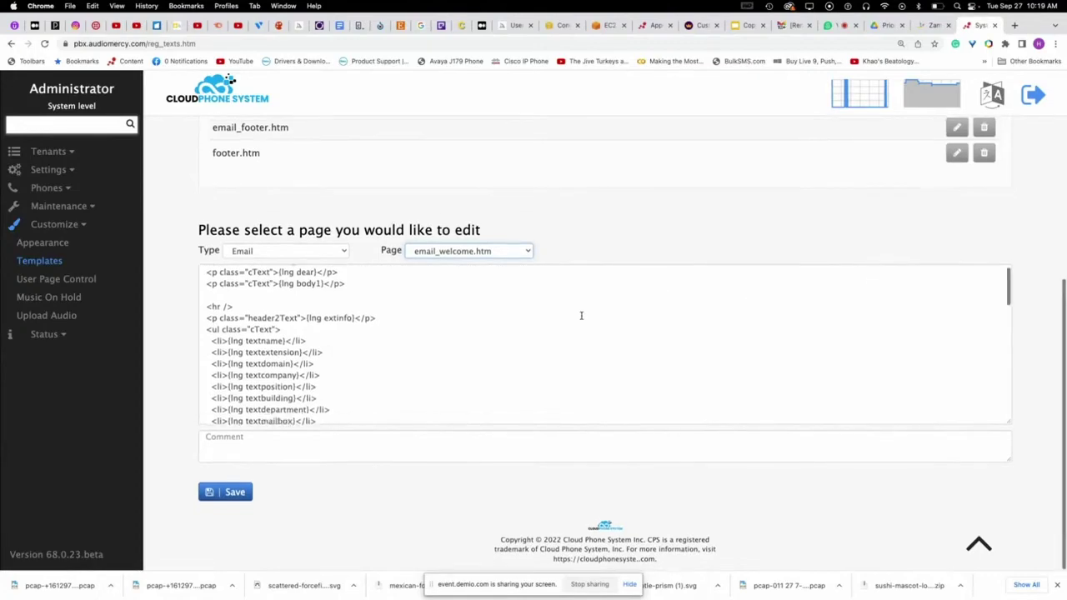
{"action": "scroll", "coordinate": [561, 313], "scroll_direction": "up", "scroll_amount": 5}
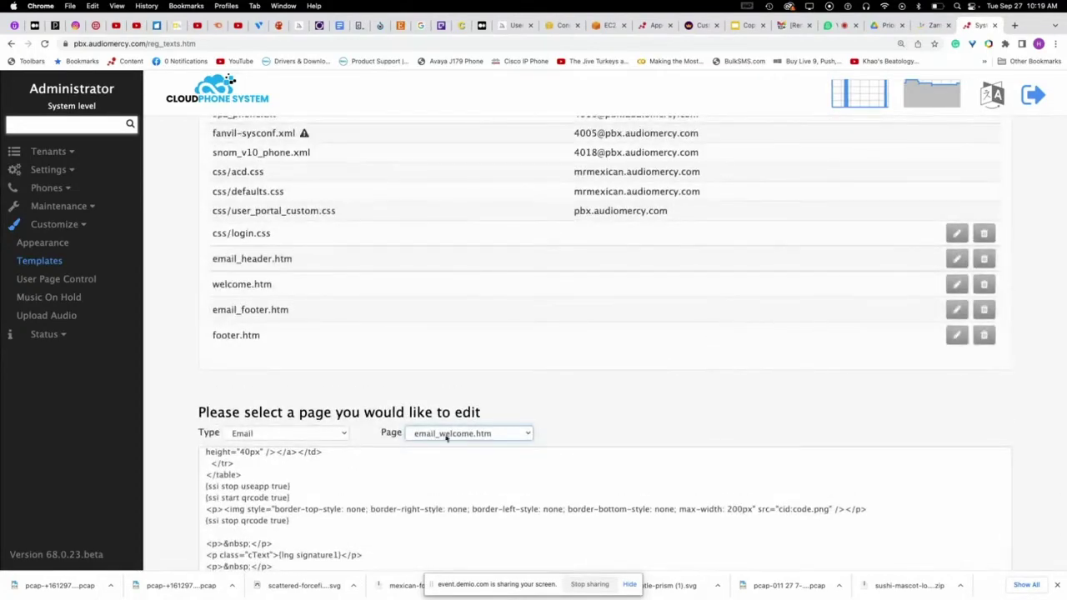
{"action": "scroll", "coordinate": [1052, 347], "scroll_direction": "up", "scroll_amount": 5}
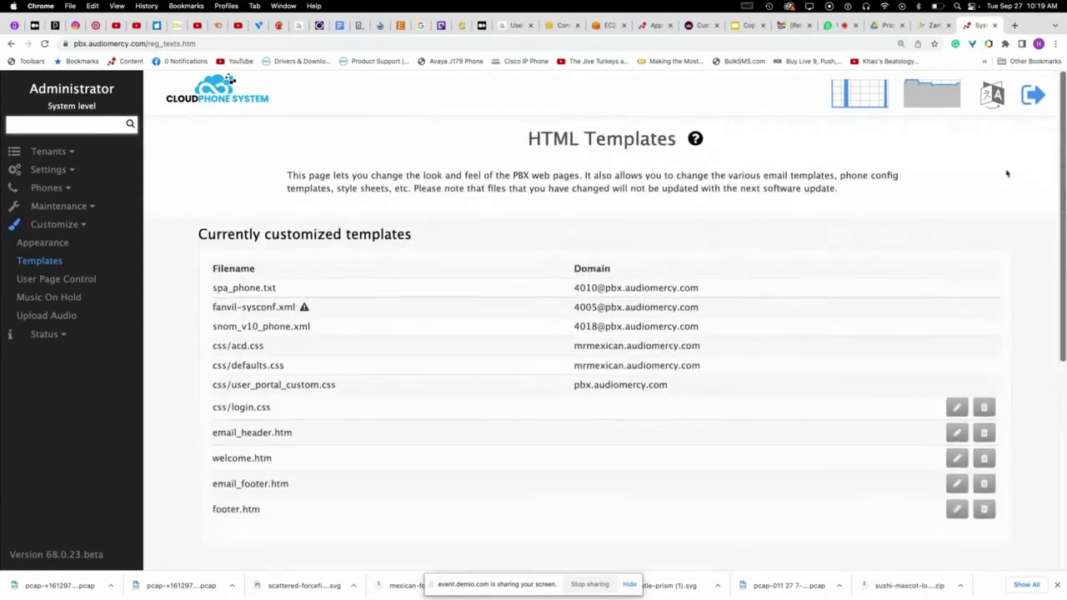
- In the Translate (en) dialog, view the appinfo and bestpbx text items
{"action": "left_click", "coordinate": [992, 94]}
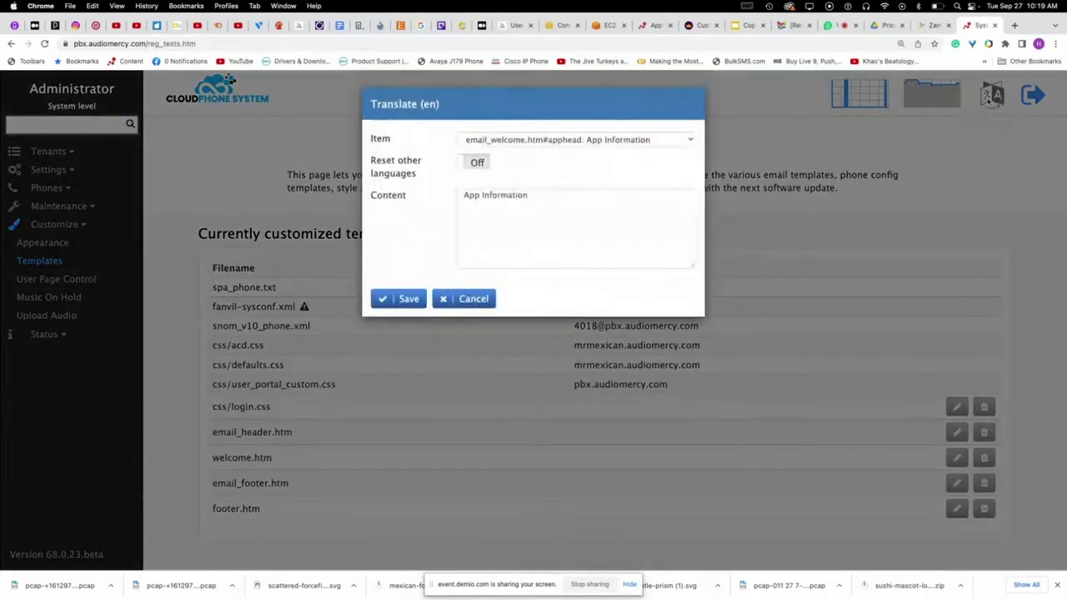
{"action": "left_click", "coordinate": [550, 146]}
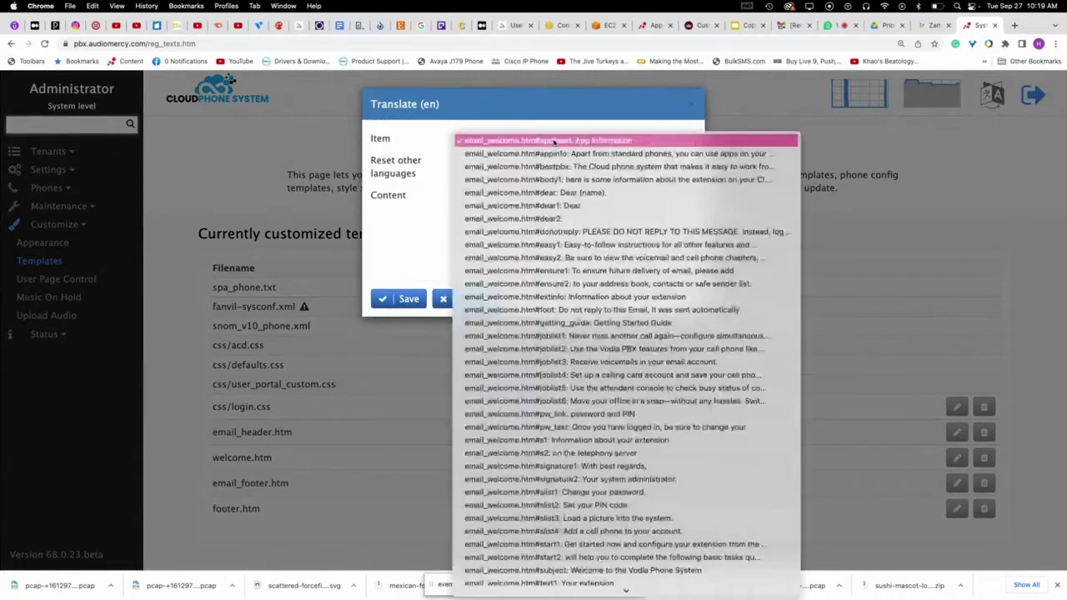
{"action": "left_click", "coordinate": [563, 154]}
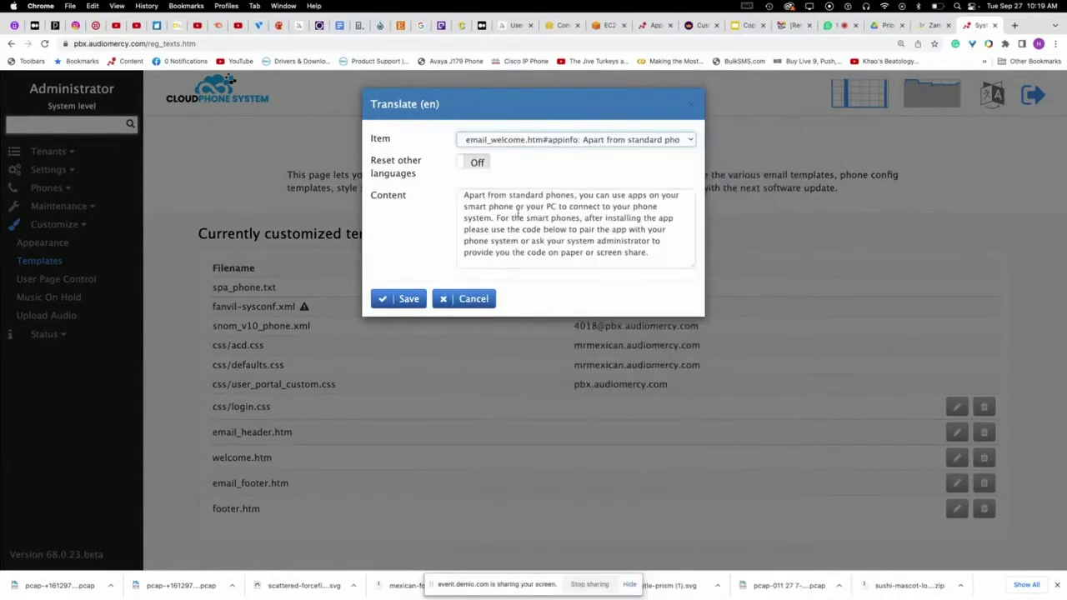
{"action": "left_click", "coordinate": [600, 141]}
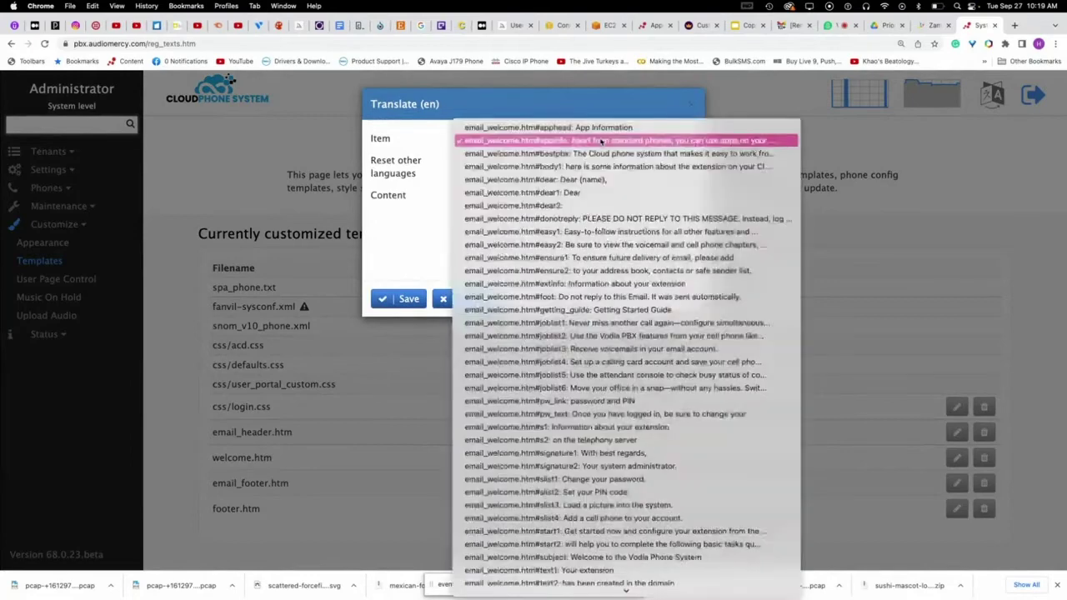
{"action": "left_click", "coordinate": [599, 141]}
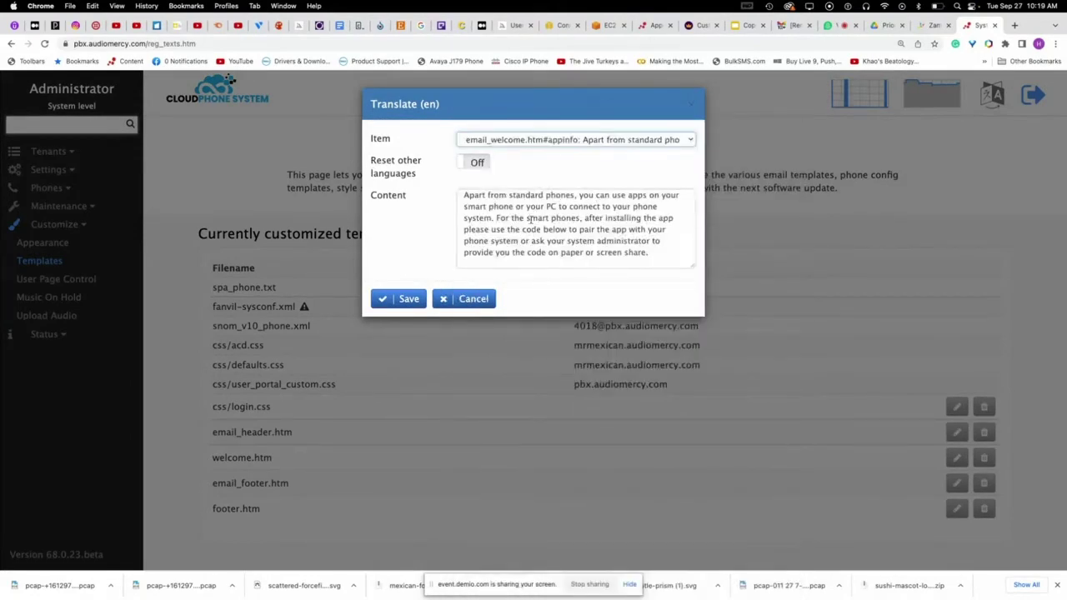
{"action": "left_click", "coordinate": [552, 139]}
{"action": "left_click", "coordinate": [557, 151]}
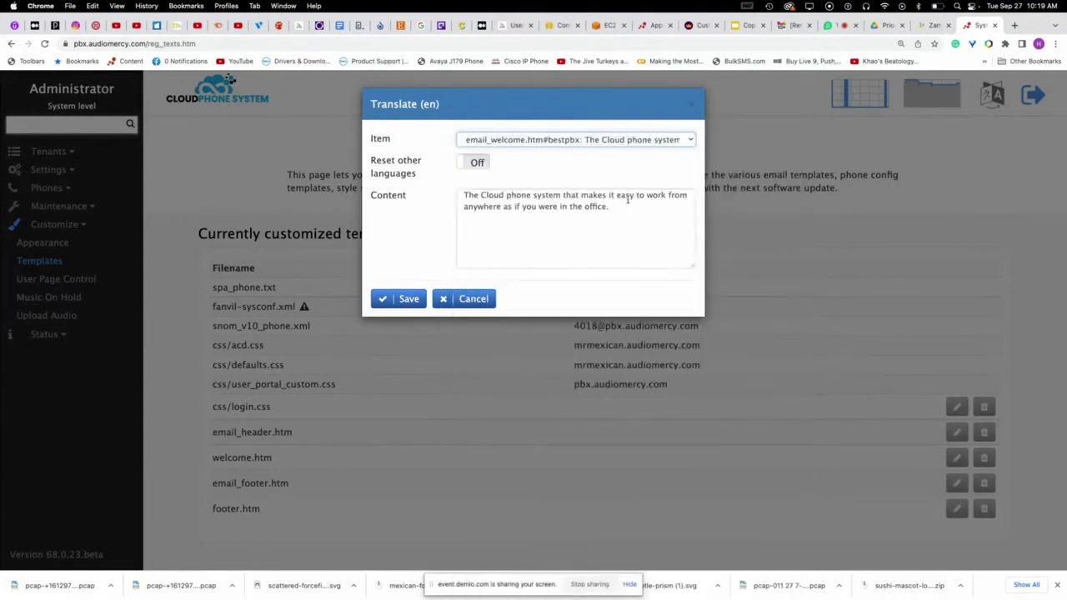
{"action": "left_click", "coordinate": [481, 195]}
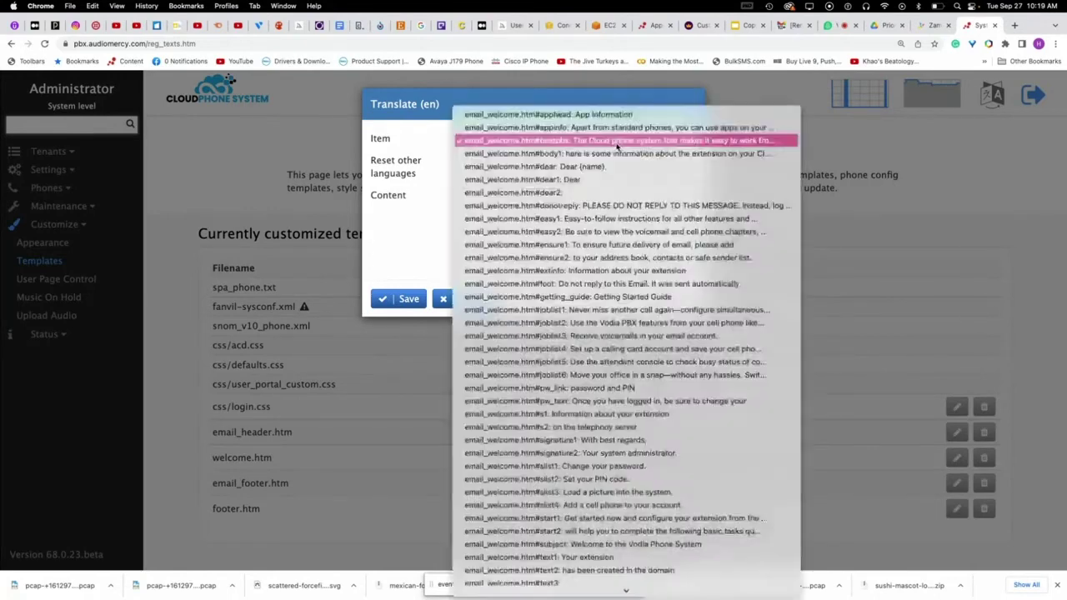
- Step through donotreply, getting_guide, pw_link and text1, then save the textmailbox 'Call your mailbox' wording
{"action": "left_click", "coordinate": [619, 147]}
{"action": "left_click", "coordinate": [607, 207]}
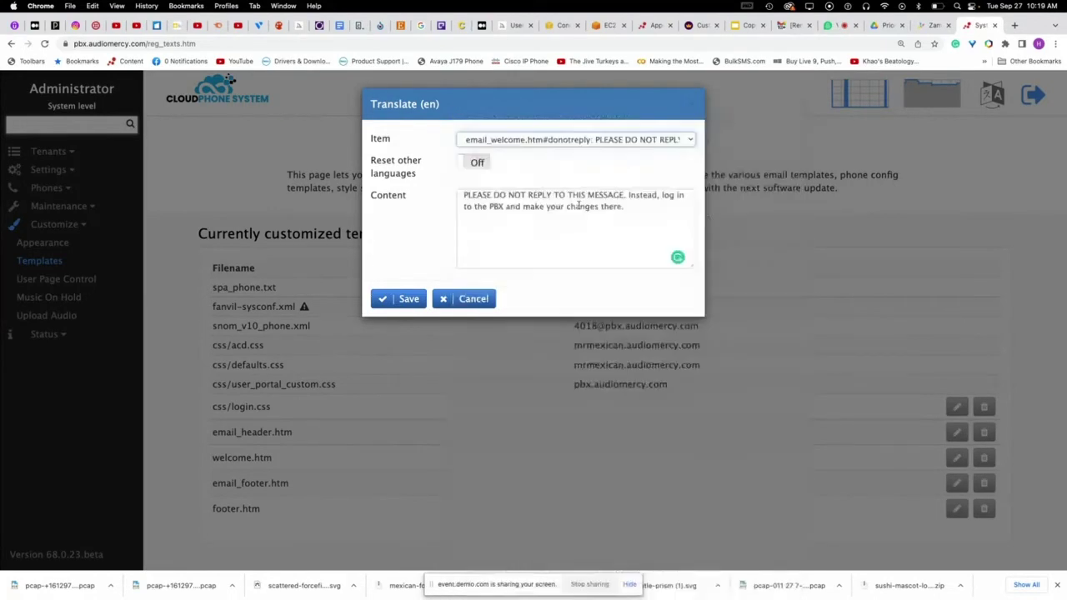
{"action": "left_click", "coordinate": [544, 142]}
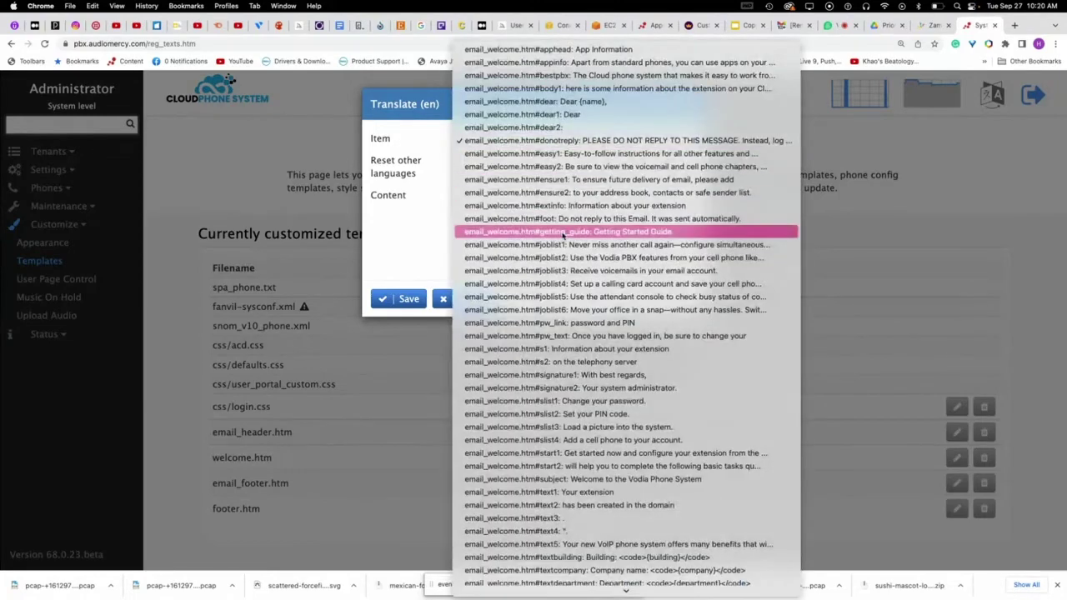
{"action": "left_click", "coordinate": [555, 231]}
{"action": "left_click", "coordinate": [558, 150]}
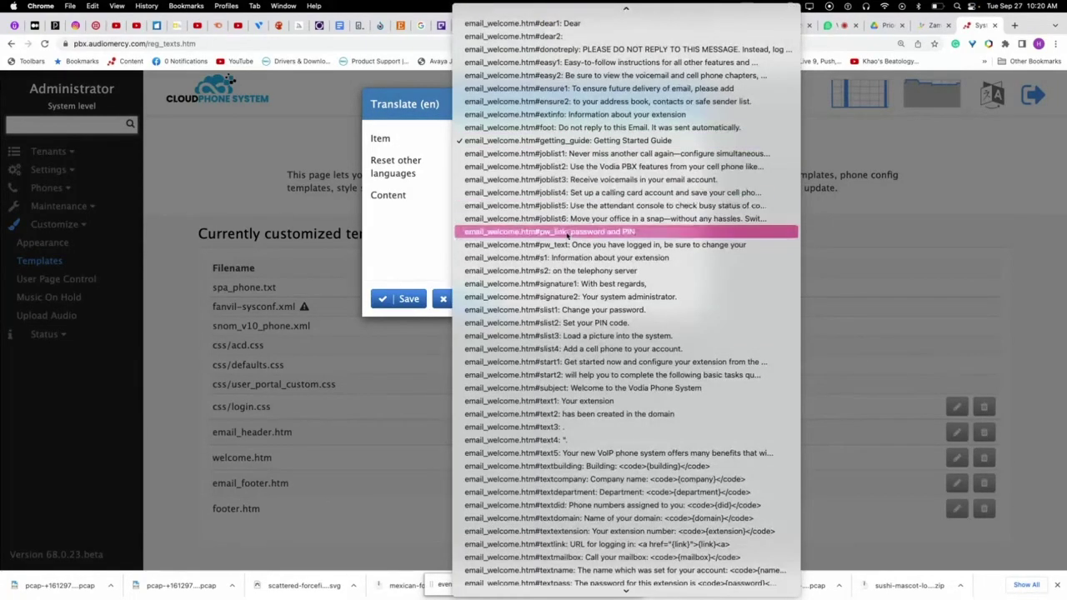
{"action": "left_click", "coordinate": [567, 237]}
{"action": "left_click", "coordinate": [568, 140]}
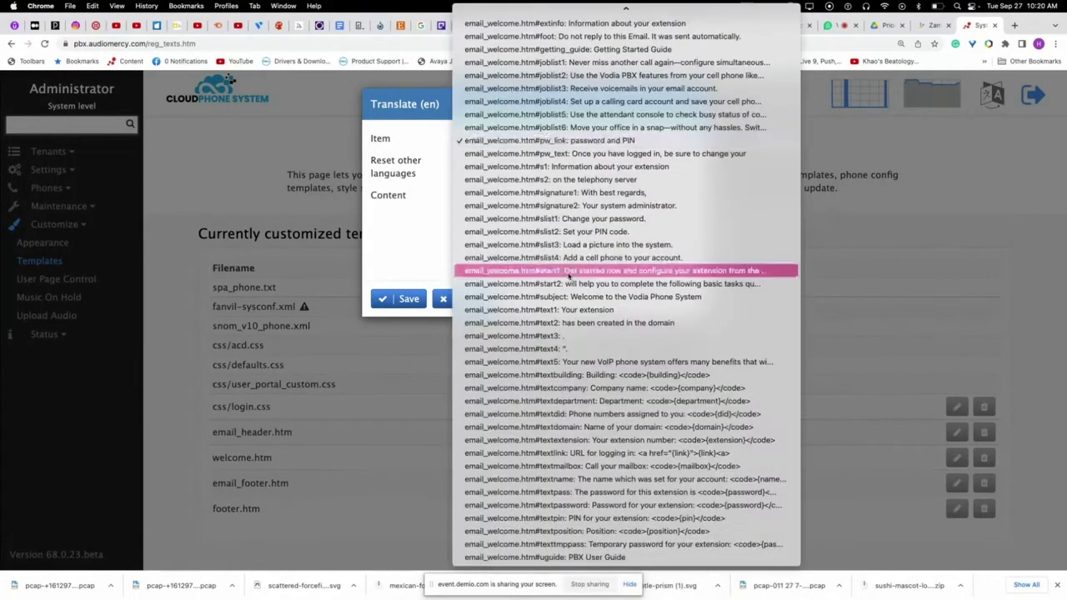
{"action": "left_click", "coordinate": [577, 317]}
{"action": "left_click", "coordinate": [556, 141]}
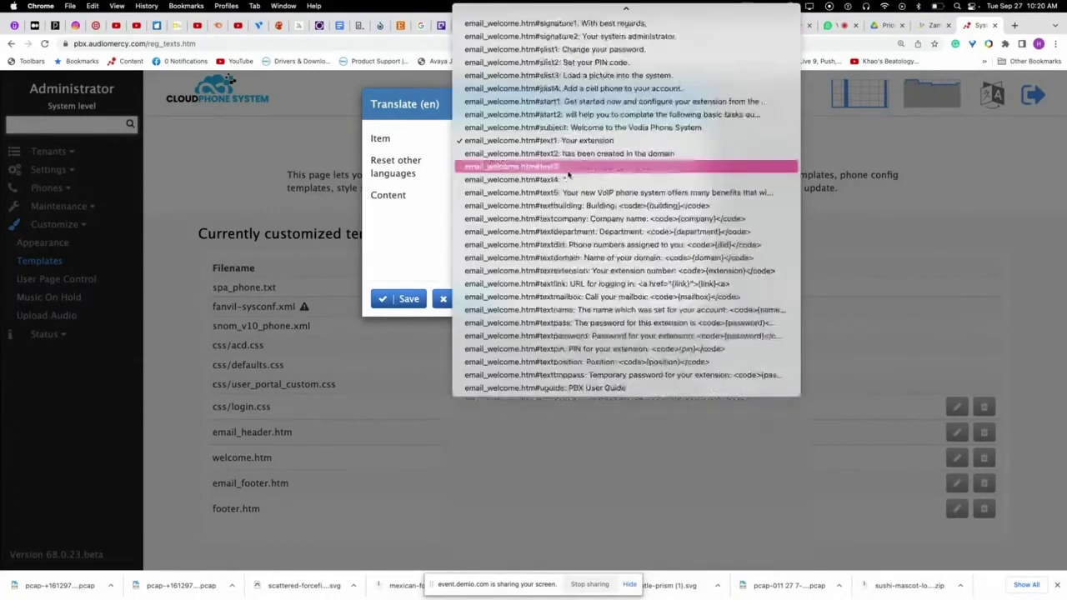
{"action": "left_click", "coordinate": [575, 297]}
{"action": "left_click", "coordinate": [400, 299]}
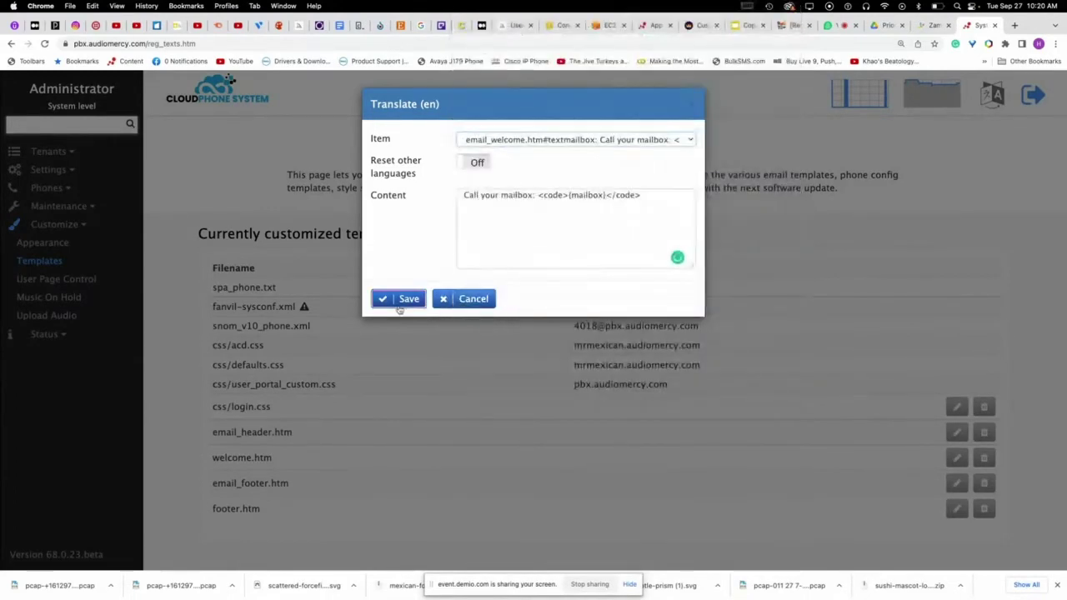
{"action": "scroll", "coordinate": [451, 373], "scroll_direction": "down", "scroll_amount": 5}
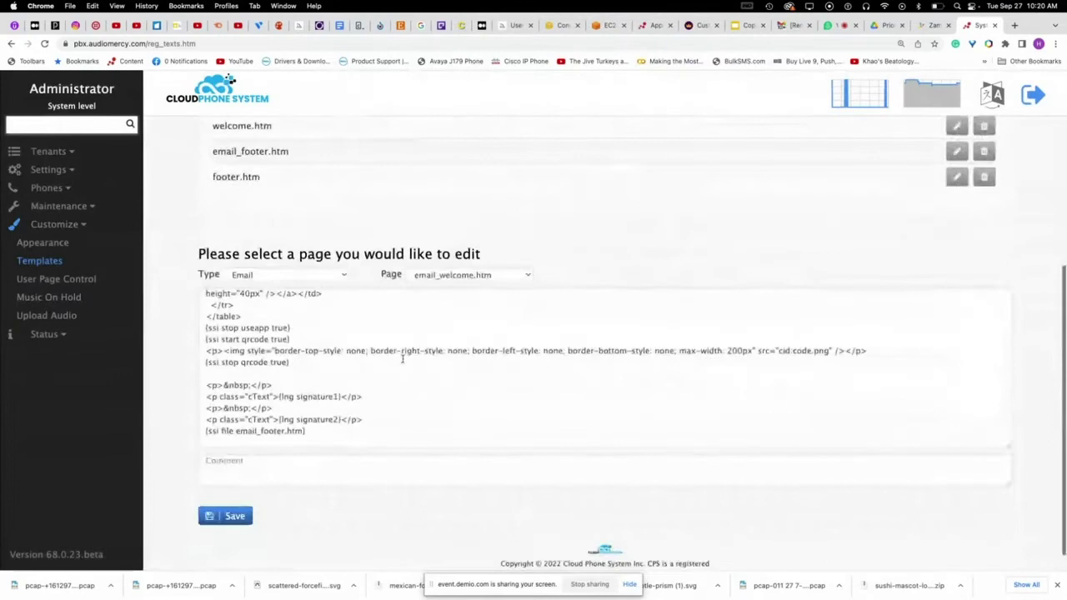
- Load the Webpages (Administrator) template helplinks.txt
{"action": "left_click", "coordinate": [448, 275]}
{"action": "left_click", "coordinate": [339, 276]}
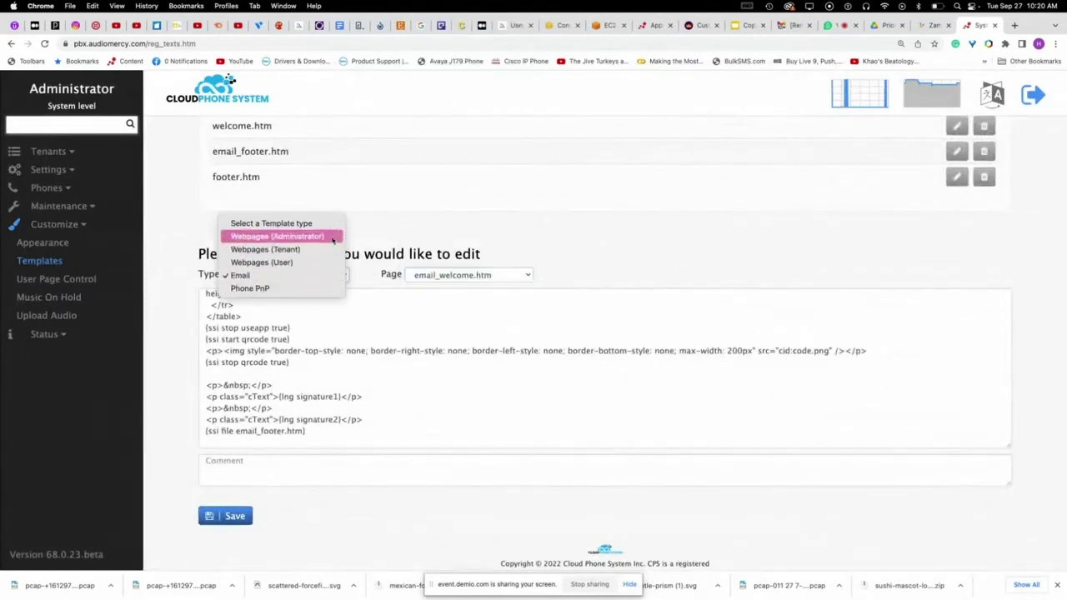
{"action": "left_click", "coordinate": [325, 237]}
{"action": "left_click", "coordinate": [458, 276]}
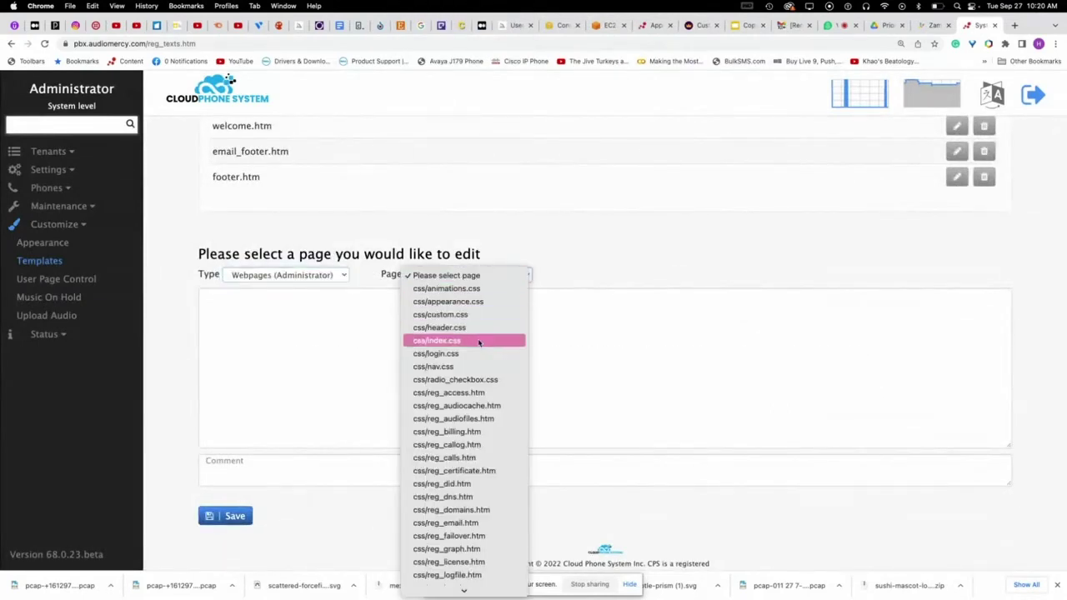
{"action": "scroll", "coordinate": [490, 328], "scroll_direction": "down", "scroll_amount": 10}
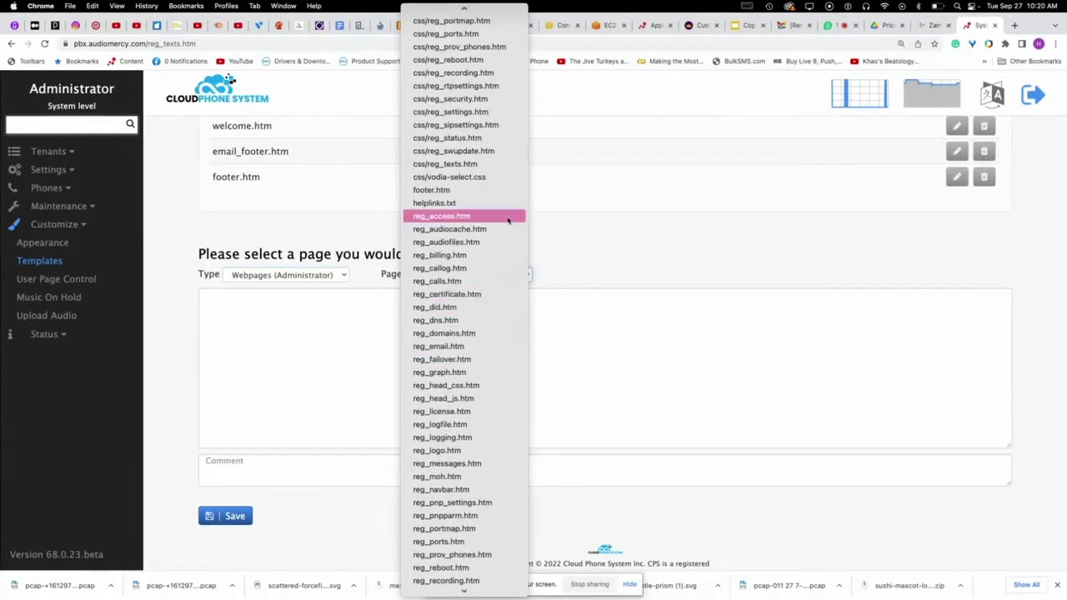
{"action": "left_click", "coordinate": [466, 204]}
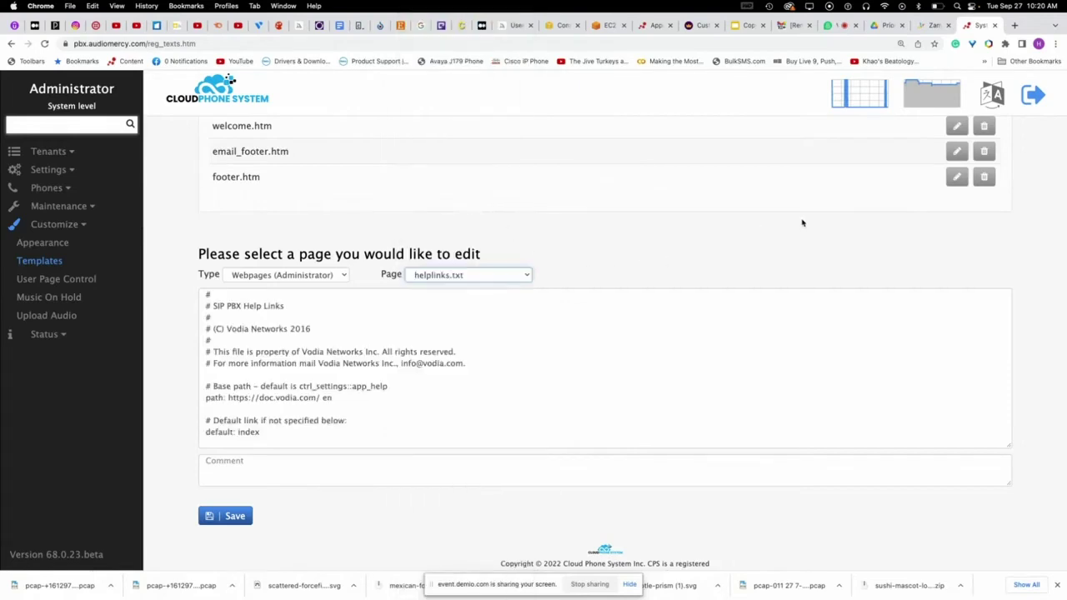
{"action": "scroll", "coordinate": [802, 223], "scroll_direction": "up", "scroll_amount": 1}
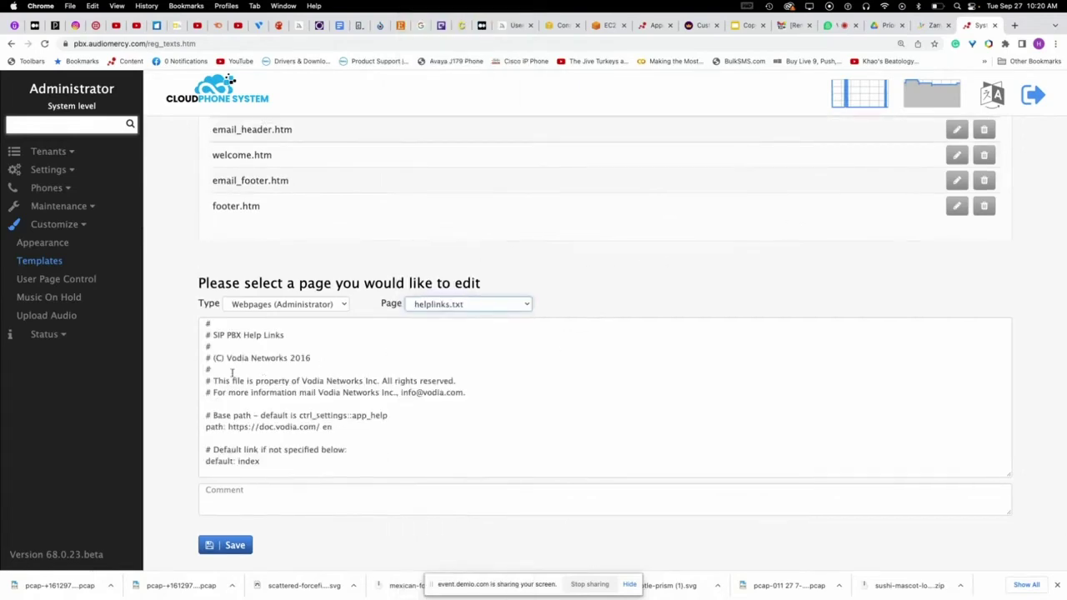
{"action": "scroll", "coordinate": [219, 380], "scroll_direction": "up", "scroll_amount": 5}
- Check helplinks.txt's translatable phrases and cancel without changes
{"action": "left_click", "coordinate": [992, 94]}
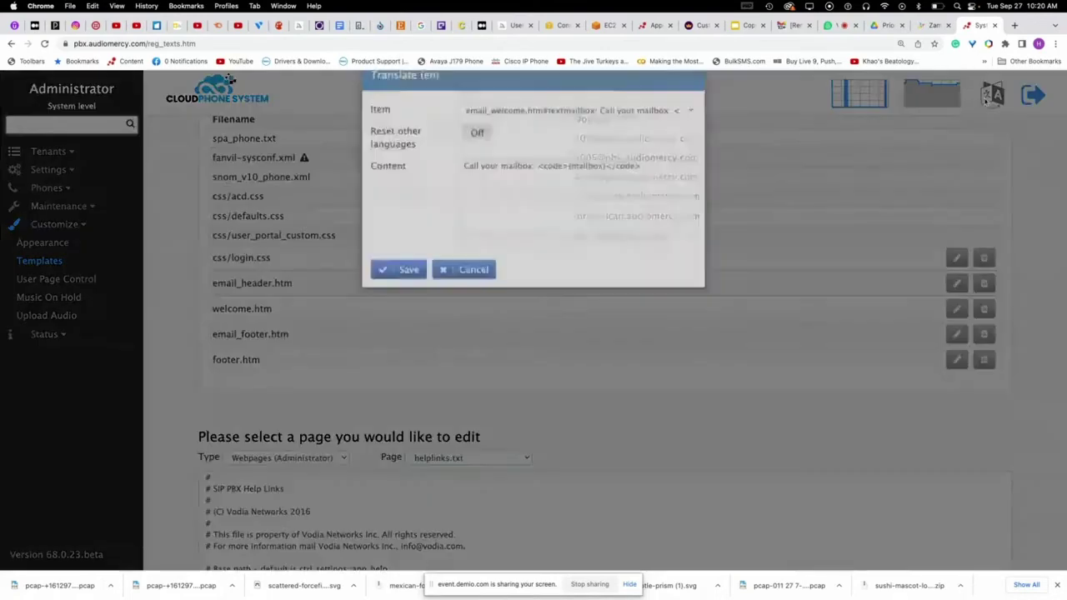
{"action": "left_click", "coordinate": [542, 143]}
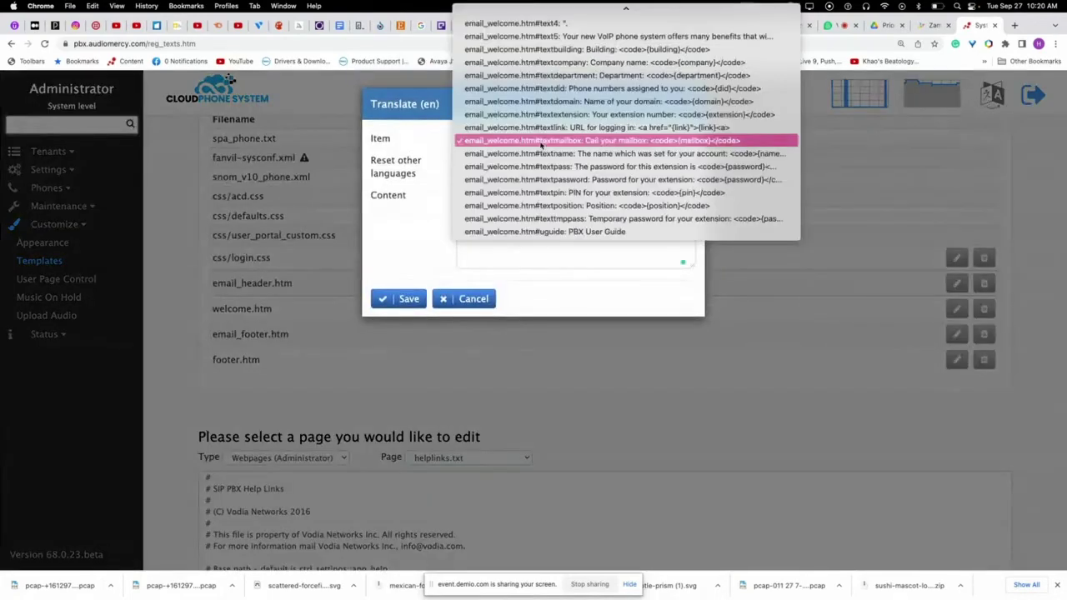
{"action": "left_click", "coordinate": [605, 272]}
{"action": "left_click", "coordinate": [451, 437]}
{"action": "scroll", "coordinate": [407, 352], "scroll_direction": "down", "scroll_amount": 1}
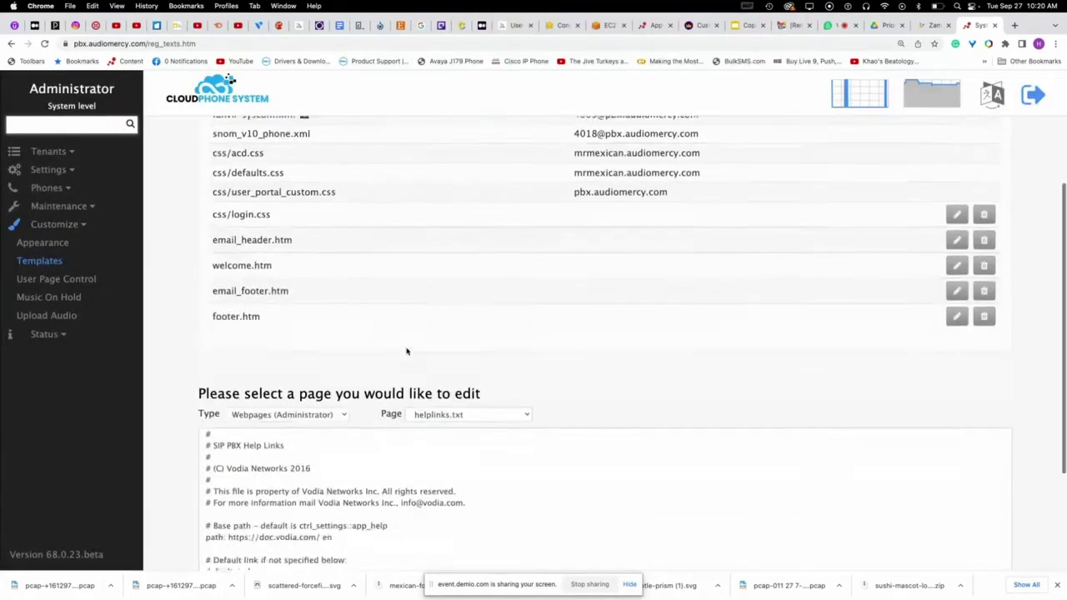
{"action": "scroll", "coordinate": [286, 383], "scroll_direction": "down", "scroll_amount": 10}
{"action": "scroll", "coordinate": [305, 330], "scroll_direction": "up", "scroll_amount": 8}
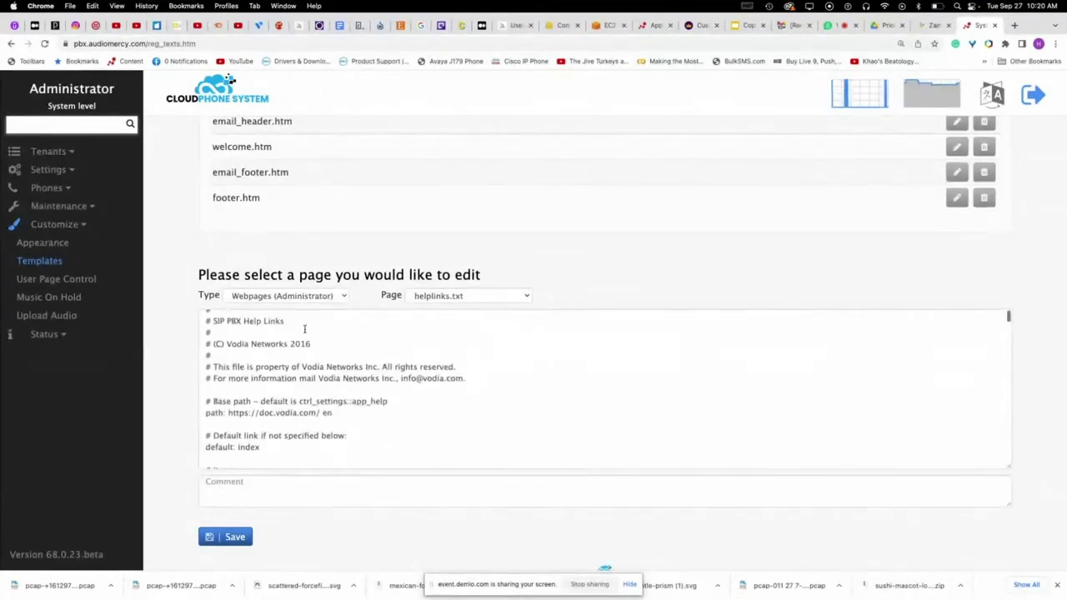
- Switch the template type back to Email and list its pages
{"action": "left_click", "coordinate": [288, 296]}
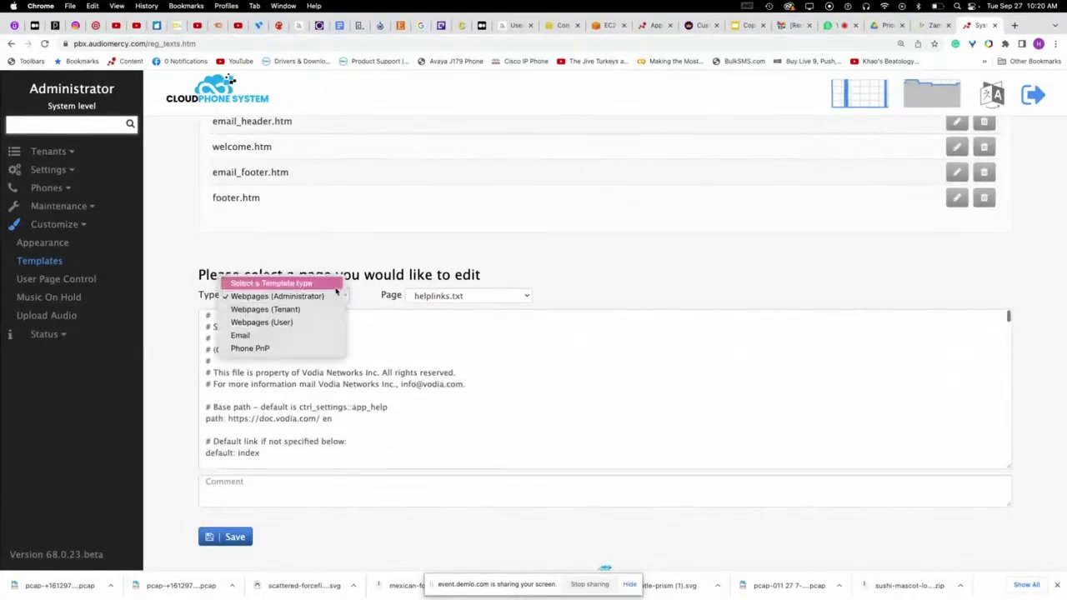
{"action": "left_click", "coordinate": [287, 335]}
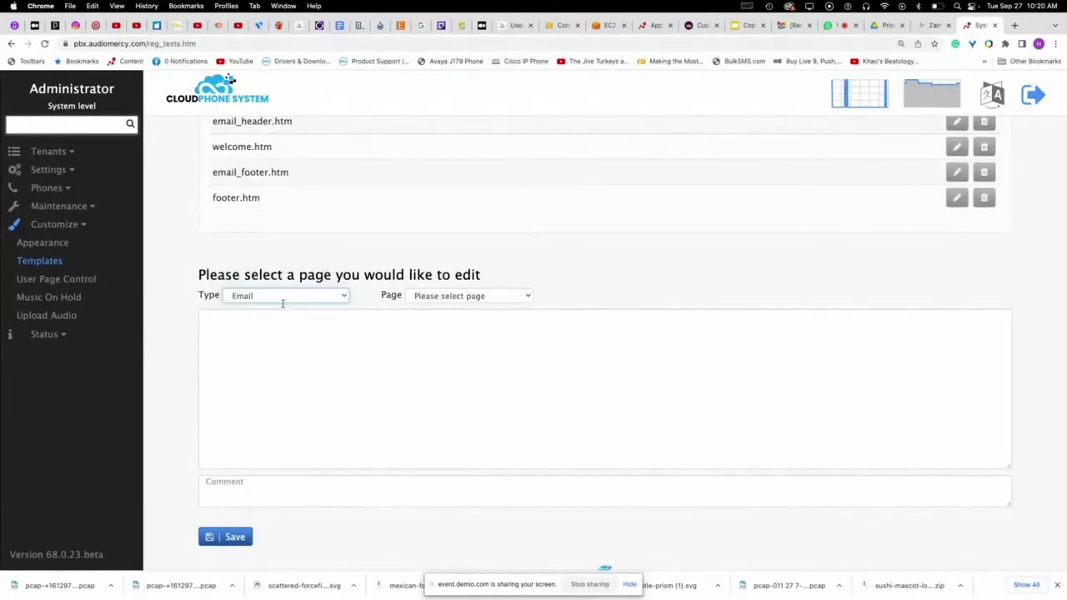
{"action": "left_click", "coordinate": [464, 296]}
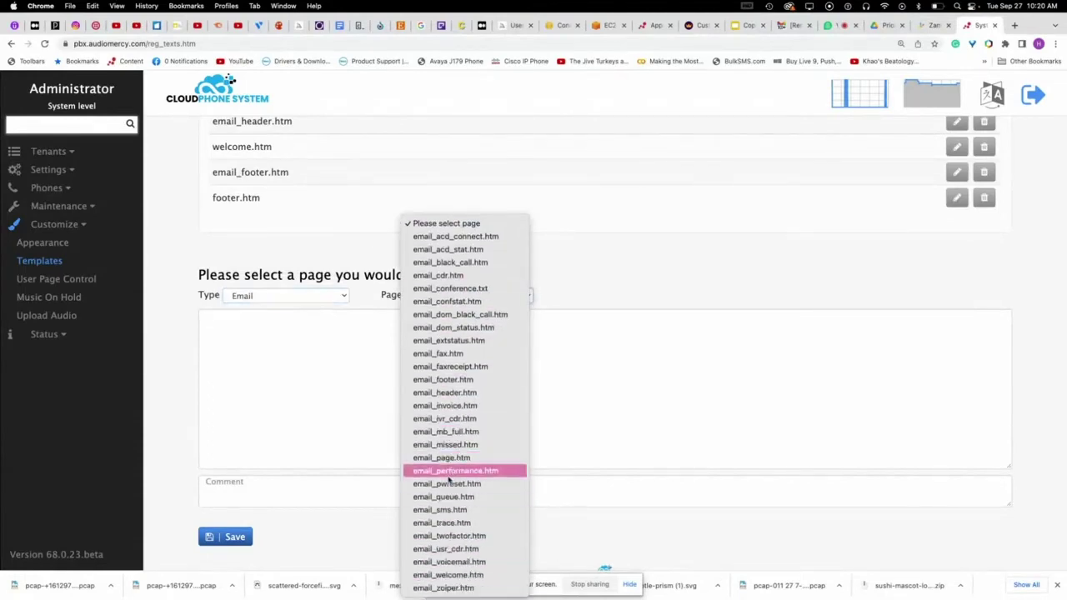
- Load the email_fax.htm template, passing briefly through email_performance.htm
{"action": "left_click", "coordinate": [448, 472]}
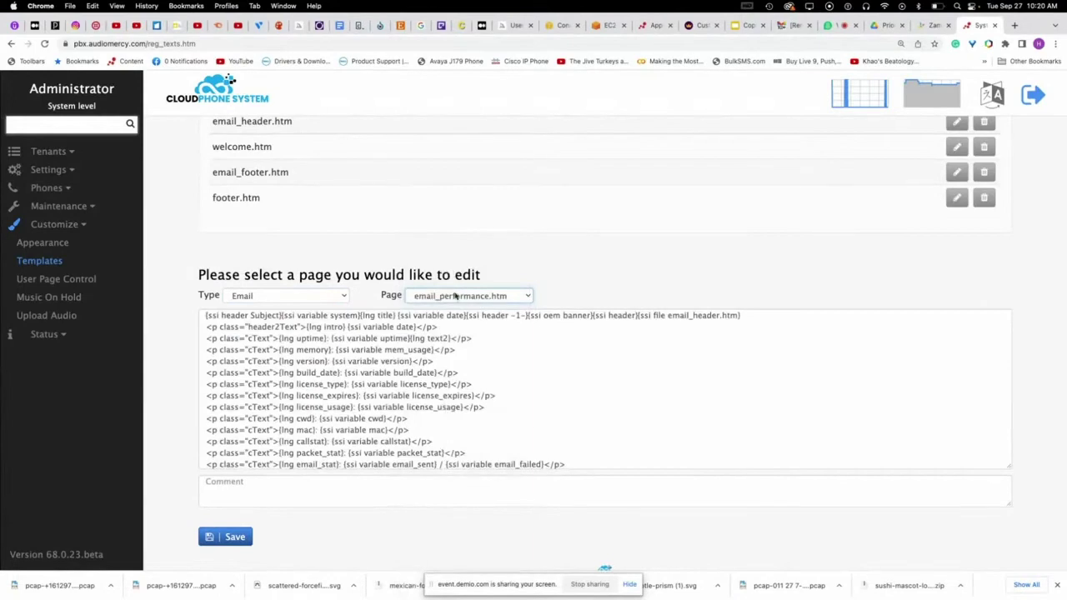
{"action": "left_click", "coordinate": [456, 296]}
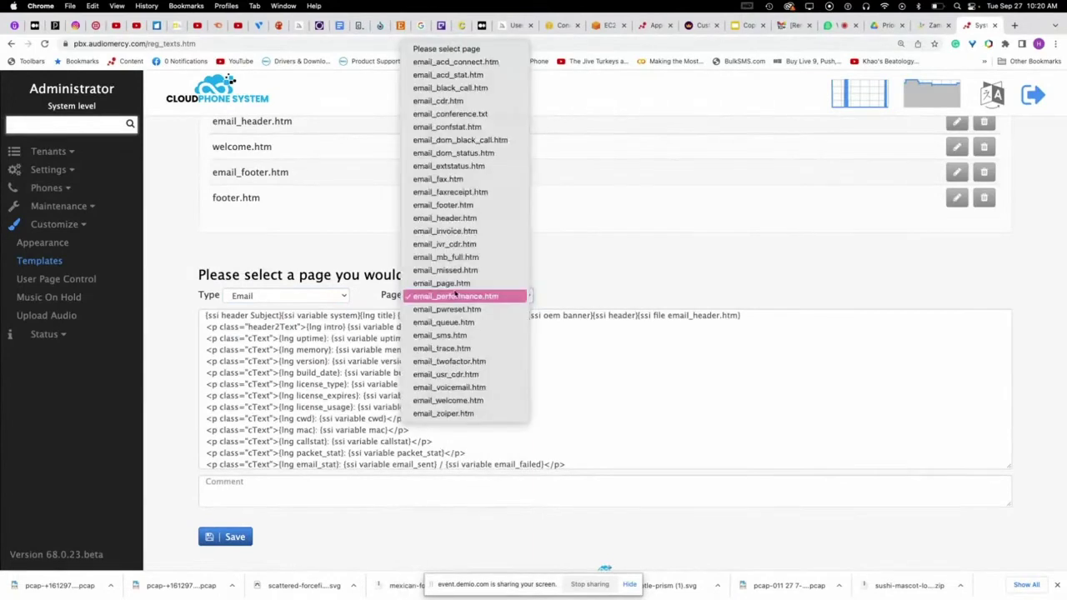
{"action": "left_click", "coordinate": [458, 179]}
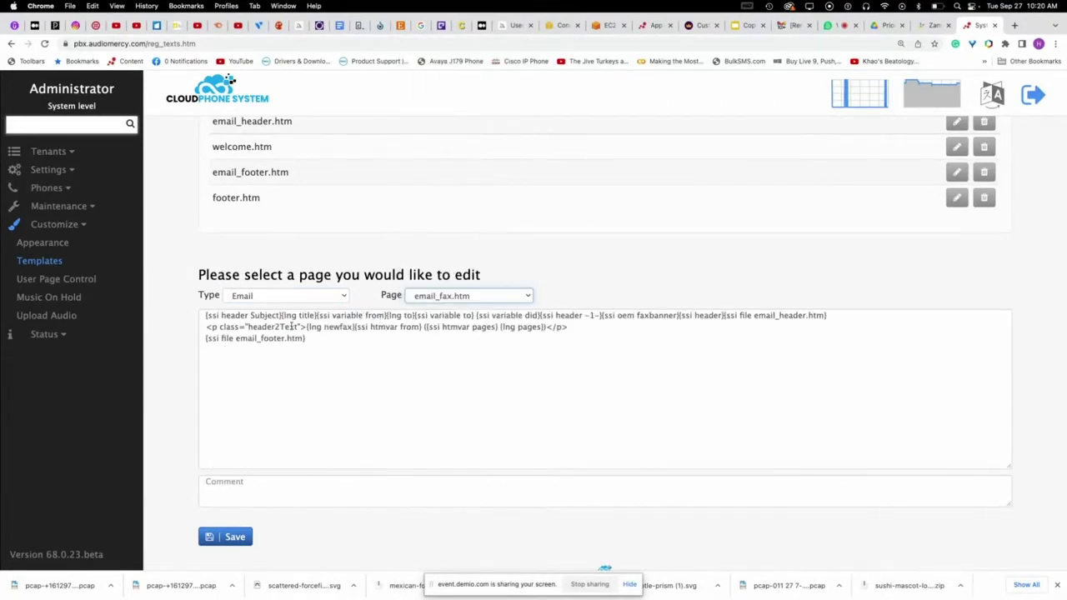
{"action": "scroll", "coordinate": [926, 192], "scroll_direction": "up", "scroll_amount": 5}
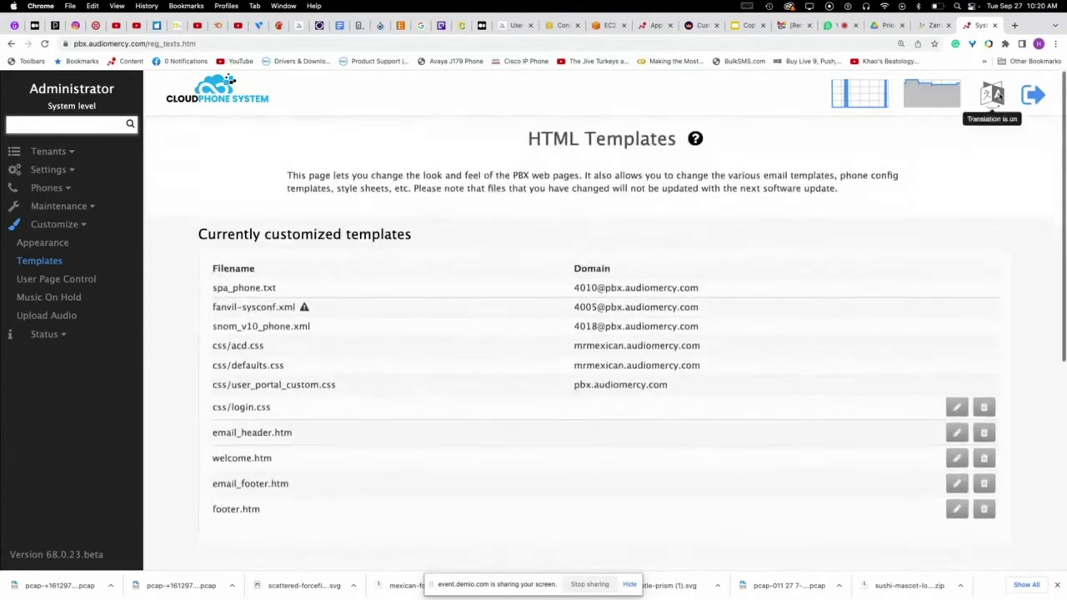
- In its translation dialog, view the expl and newfax 'New FAX message' phrases
{"action": "left_click", "coordinate": [990, 93]}
{"action": "left_click", "coordinate": [530, 147]}
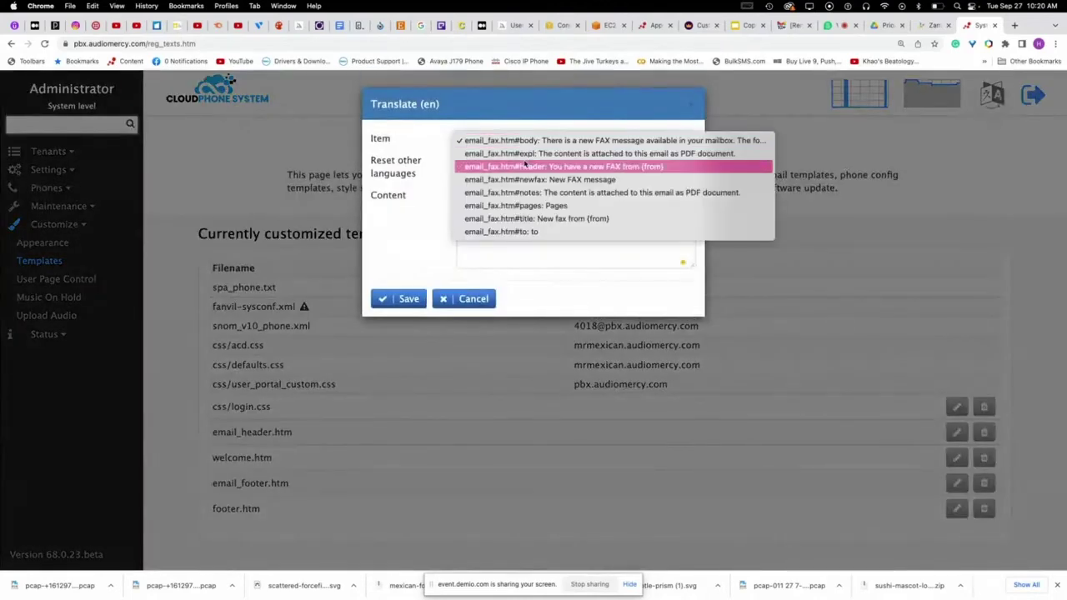
{"action": "left_click", "coordinate": [556, 155]}
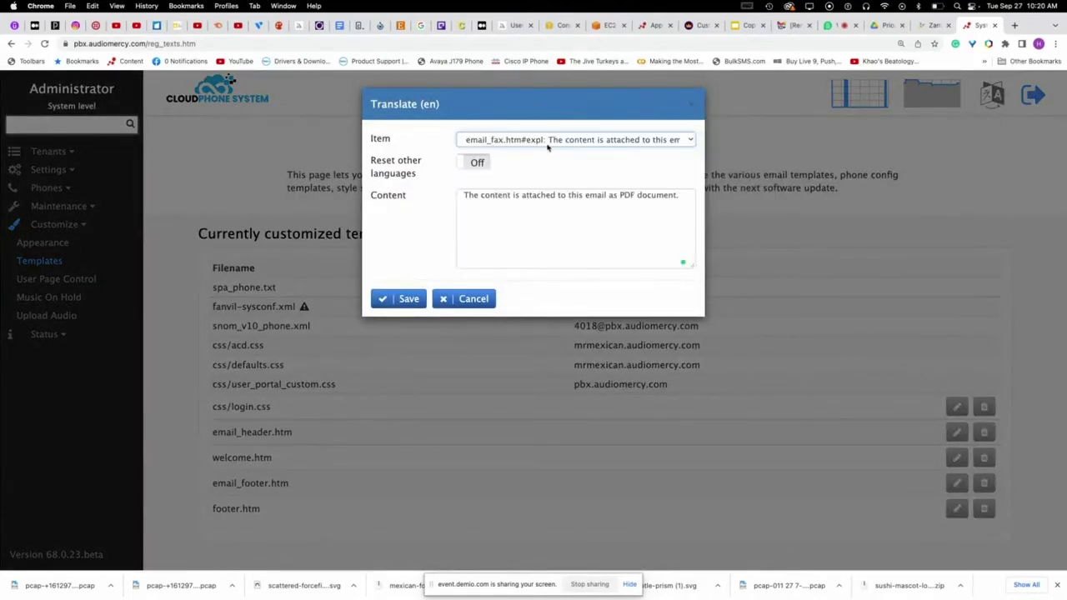
{"action": "left_click", "coordinate": [549, 142]}
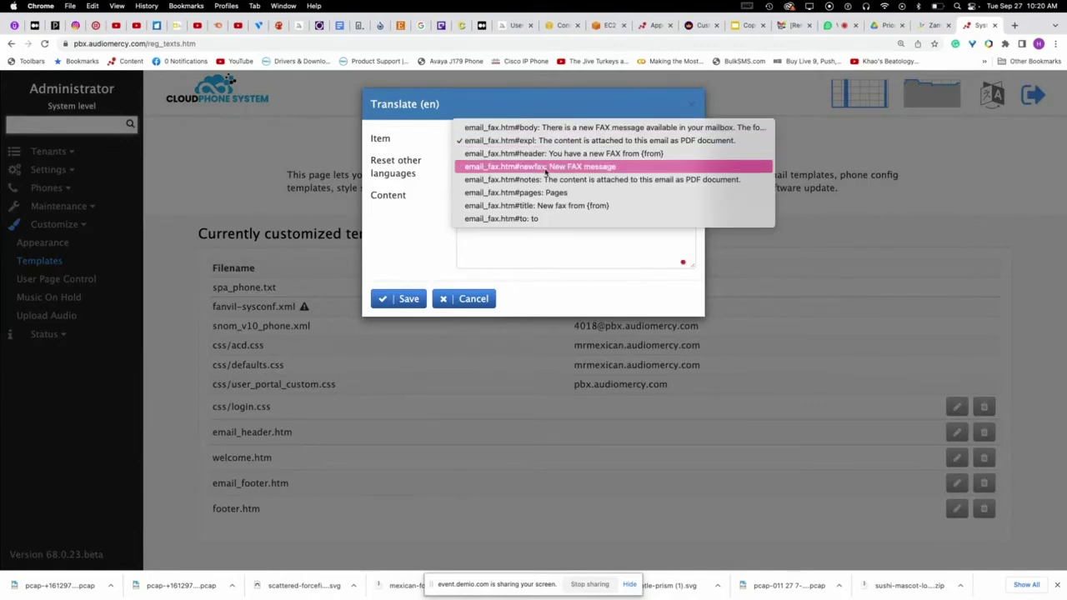
{"action": "left_click", "coordinate": [546, 169]}
{"action": "left_click", "coordinate": [498, 195]}
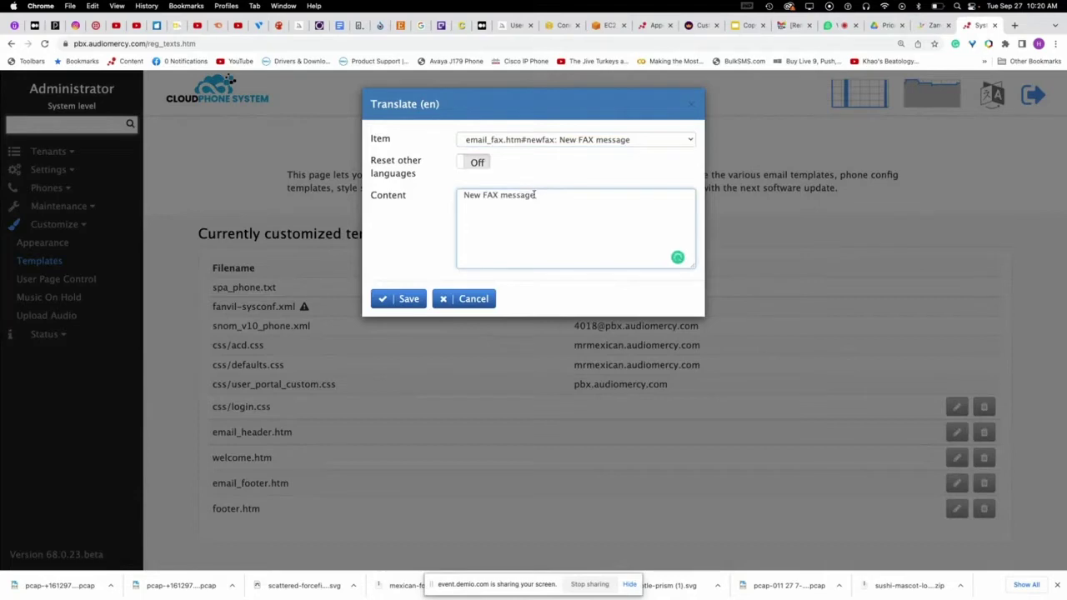
- View the pages, title, to and body phrases, then cancel without saving
{"action": "left_click", "coordinate": [613, 140]}
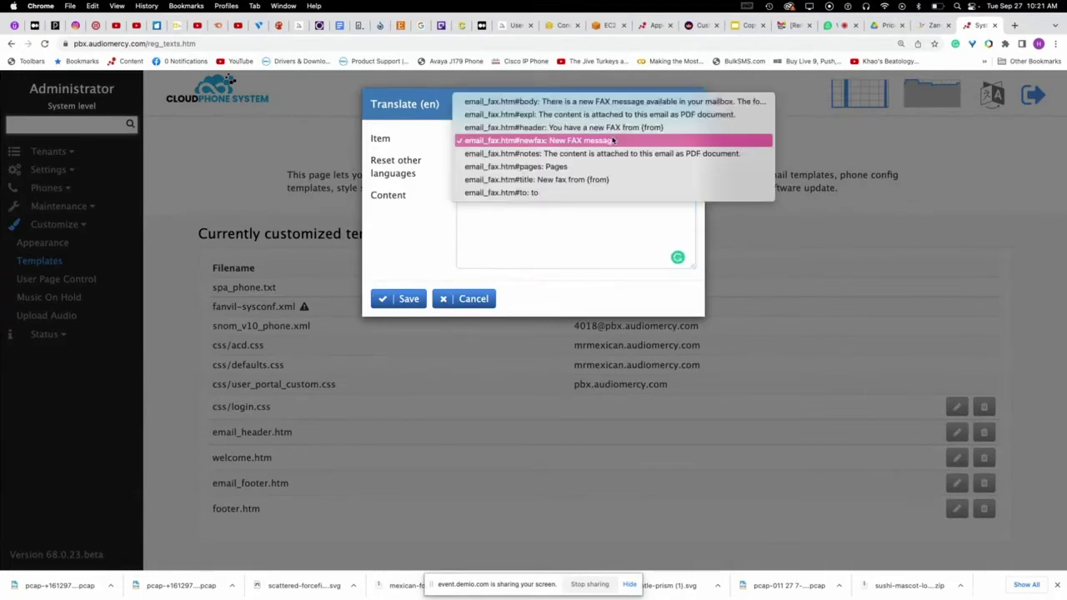
{"action": "left_click", "coordinate": [602, 168]}
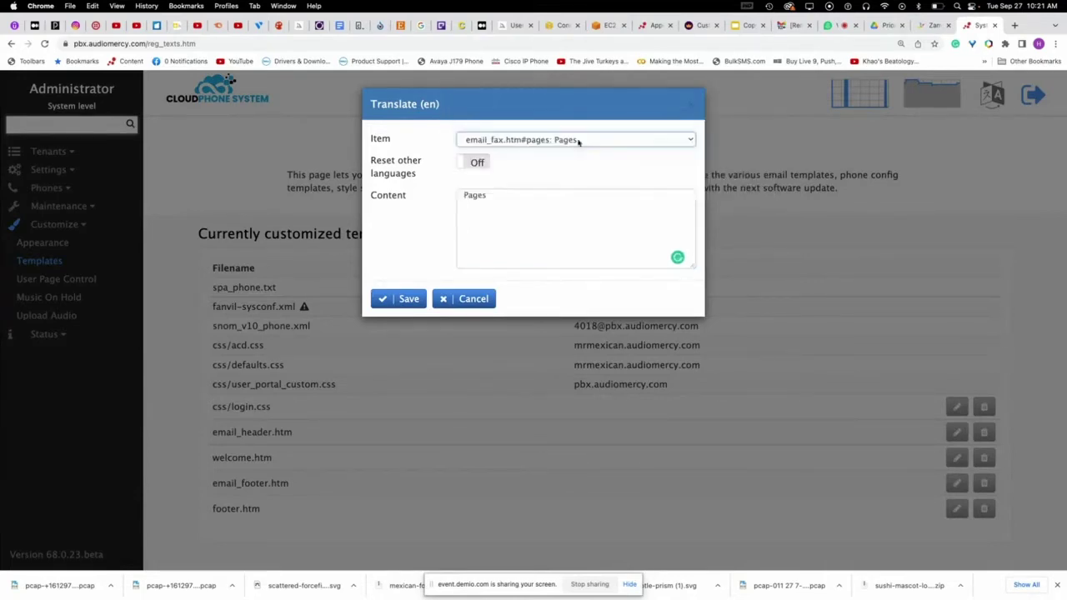
{"action": "left_click", "coordinate": [576, 141]}
{"action": "left_click", "coordinate": [562, 155]}
{"action": "left_click", "coordinate": [583, 142]}
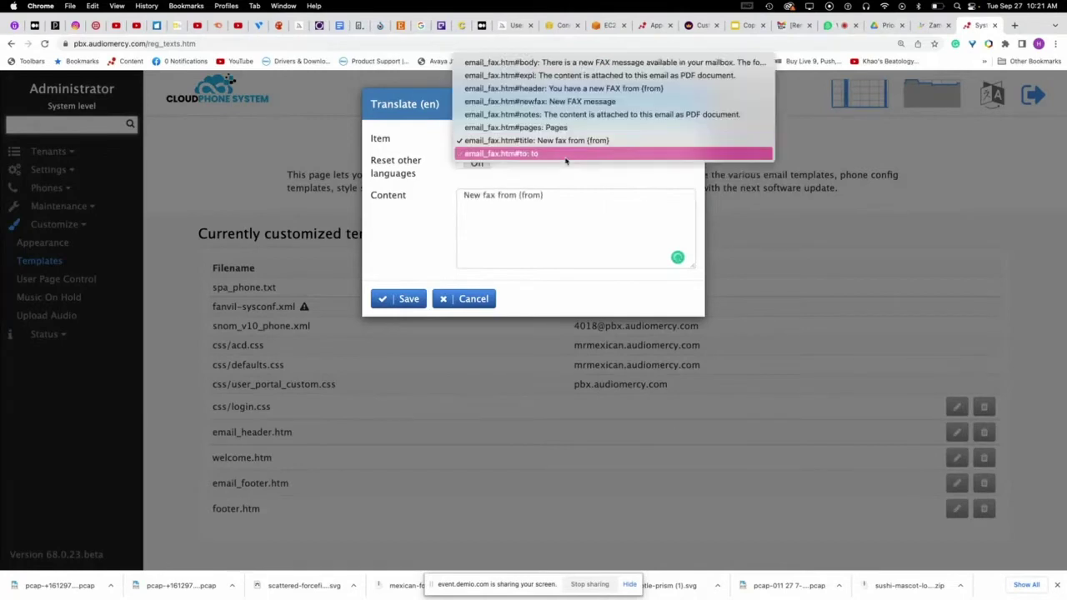
{"action": "left_click", "coordinate": [566, 157]}
{"action": "left_click", "coordinate": [583, 144]}
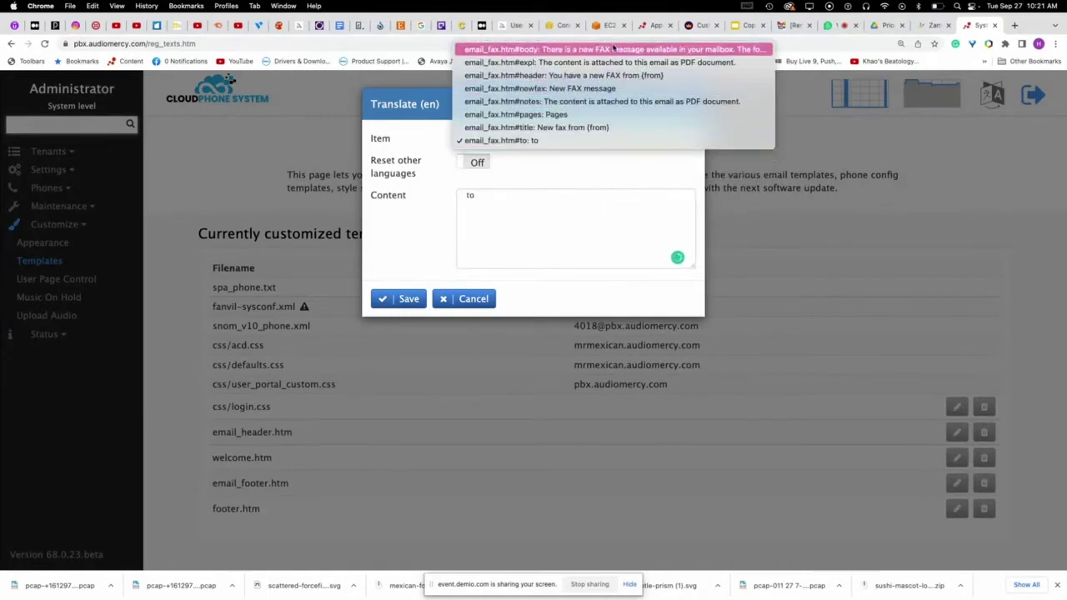
{"action": "left_click", "coordinate": [617, 49]}
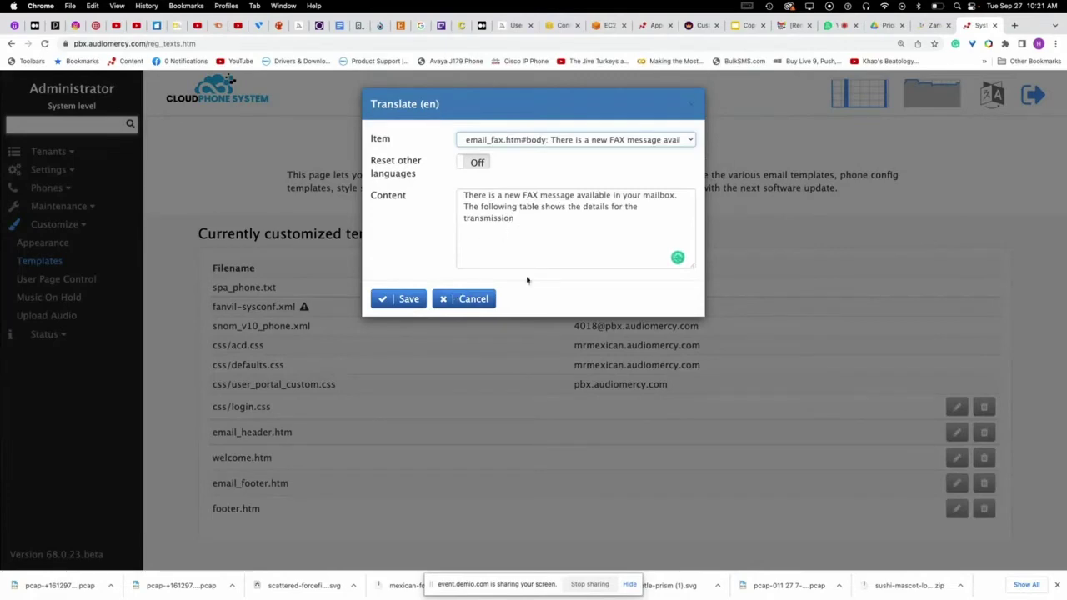
{"action": "left_click", "coordinate": [474, 300]}
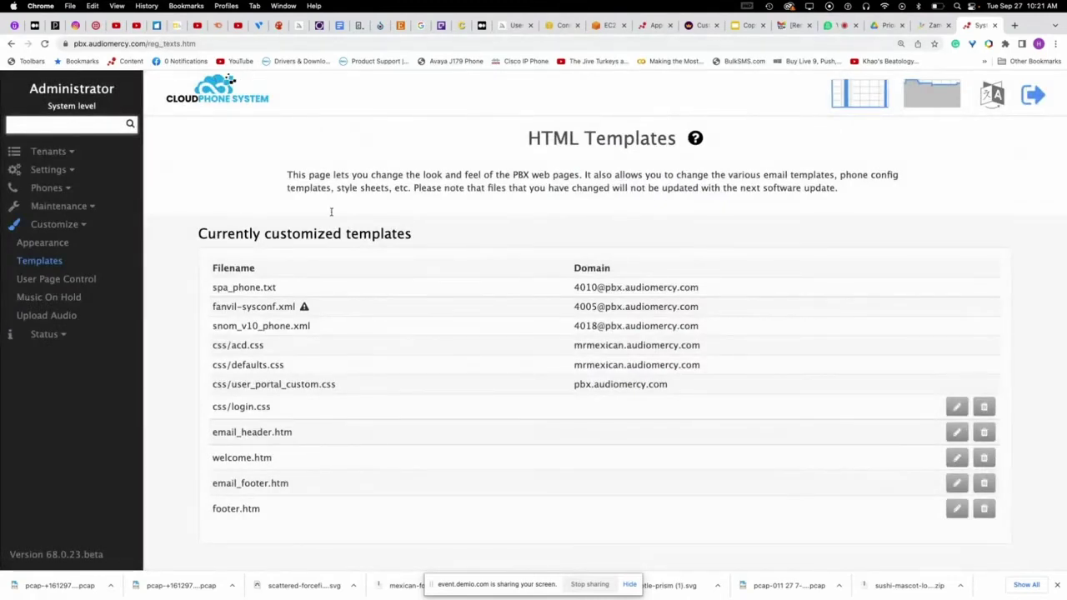
- Open the tenants list, then the system-wide General settings page
{"action": "scroll", "coordinate": [488, 300], "scroll_direction": "down", "scroll_amount": 4}
{"action": "scroll", "coordinate": [489, 300], "scroll_direction": "down", "scroll_amount": 2}
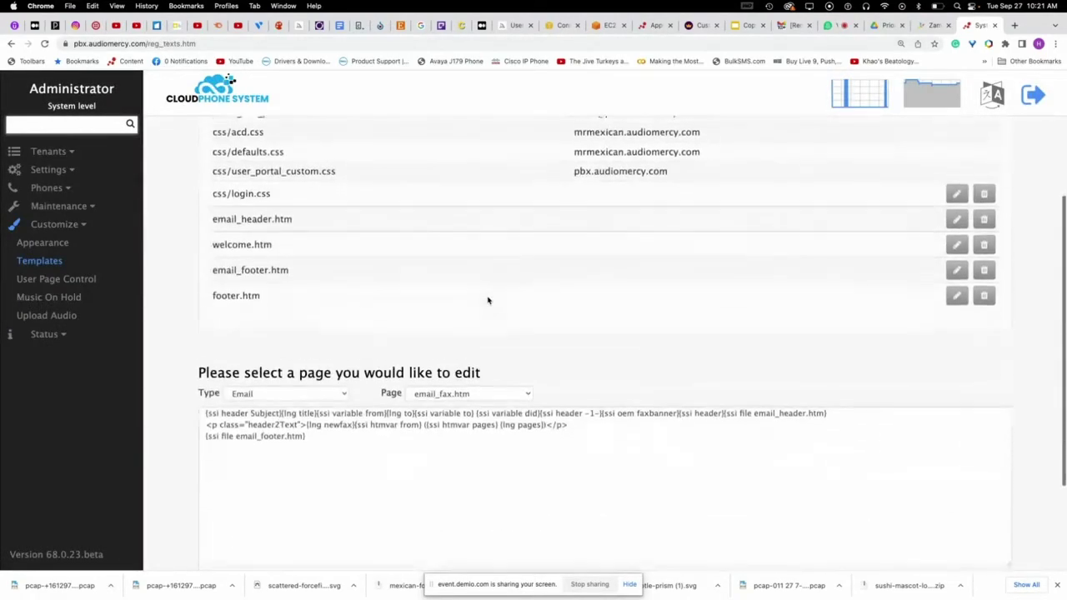
{"action": "scroll", "coordinate": [489, 300], "scroll_direction": "up", "scroll_amount": 5}
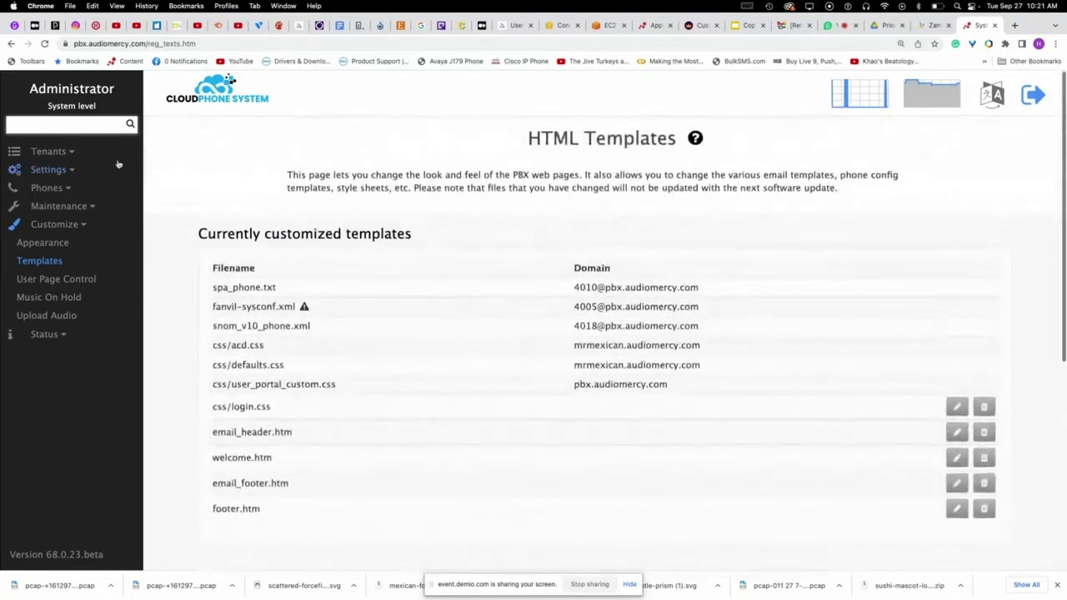
{"action": "left_click", "coordinate": [47, 151]}
{"action": "left_click", "coordinate": [24, 170]}
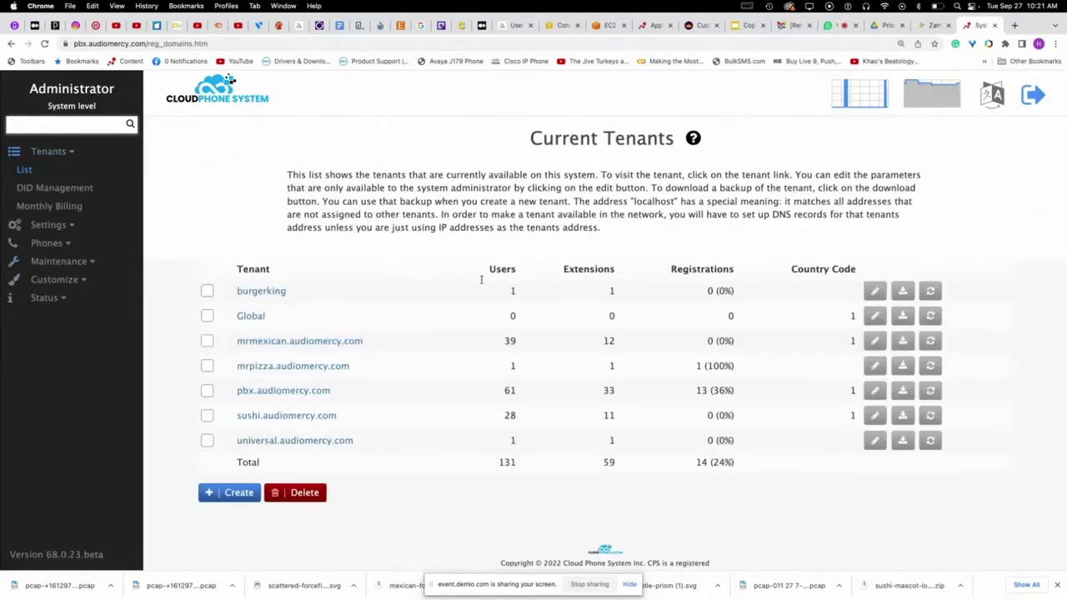
{"action": "left_click", "coordinate": [44, 225]}
{"action": "left_click", "coordinate": [33, 188]}
{"action": "left_click", "coordinate": [46, 206]}
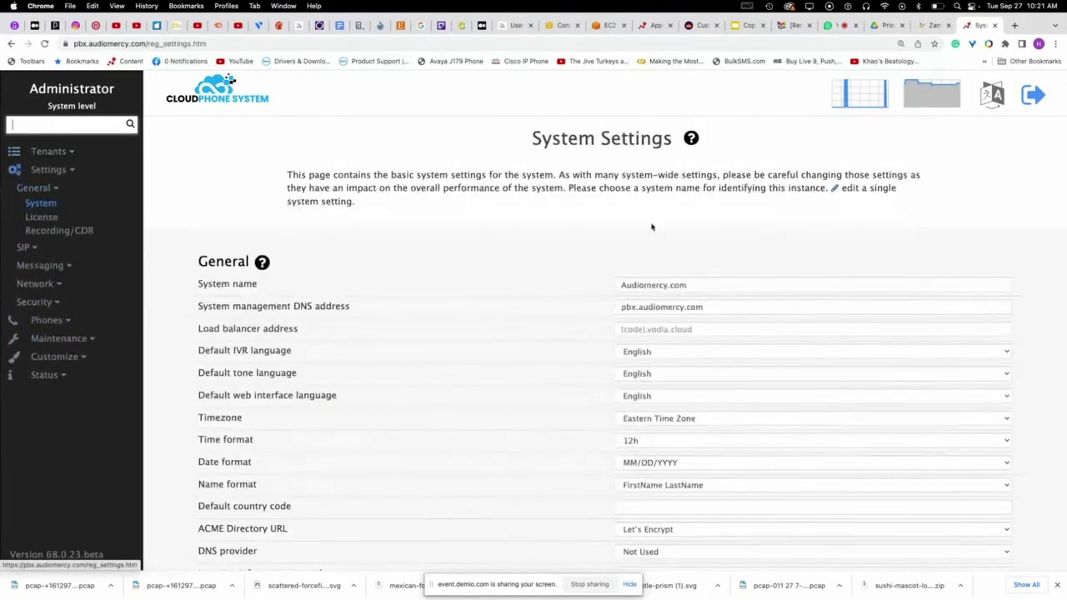
- View the dom_settings.htm#f_comma_l 'FirstName, LastName' translation and cancel unchanged
{"action": "left_click", "coordinate": [992, 94]}
{"action": "left_click", "coordinate": [600, 140]}
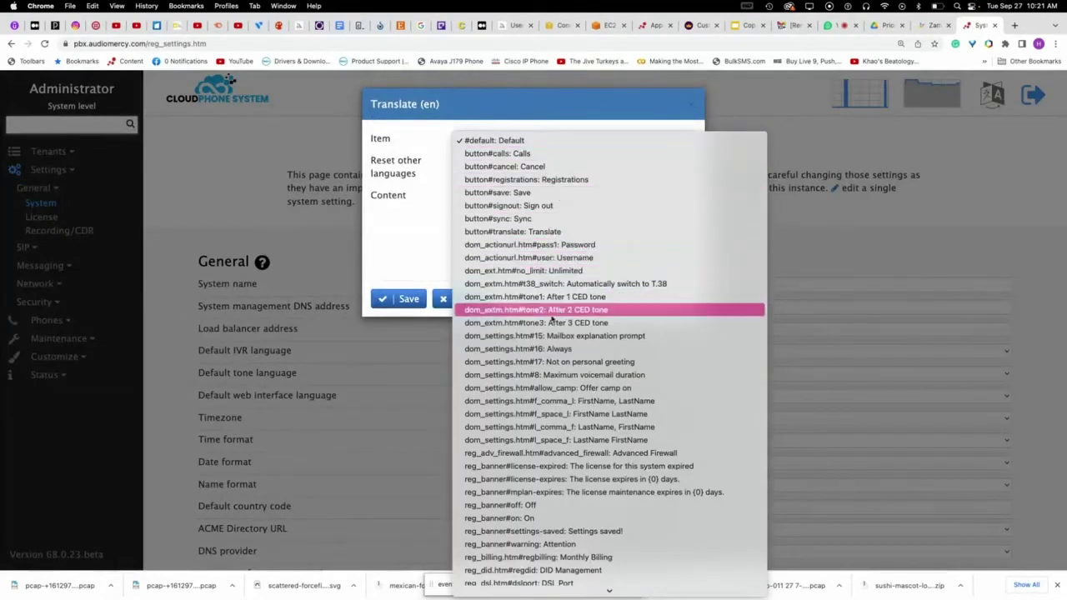
{"action": "scroll", "coordinate": [567, 310], "scroll_direction": "down", "scroll_amount": 3}
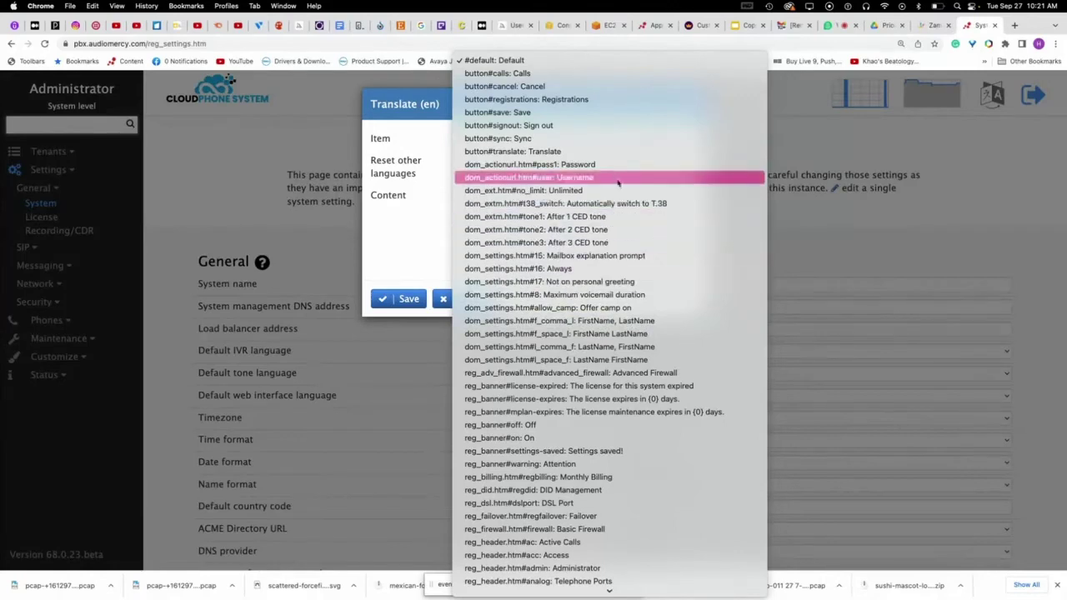
{"action": "left_click", "coordinate": [567, 321]}
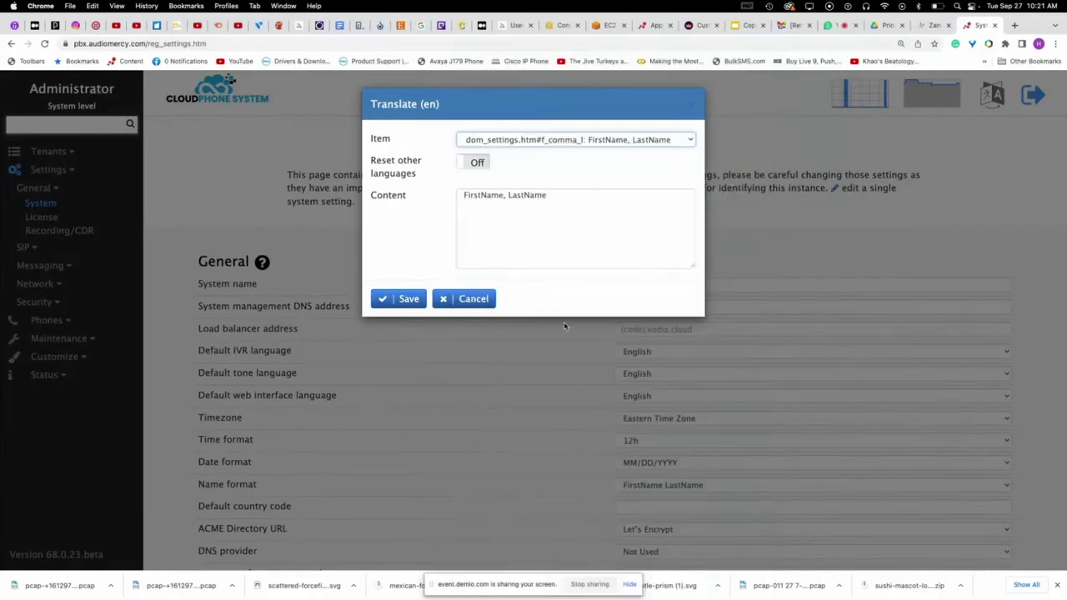
{"action": "left_click_drag", "start_coordinate": [557, 193], "coordinate": [396, 199]}
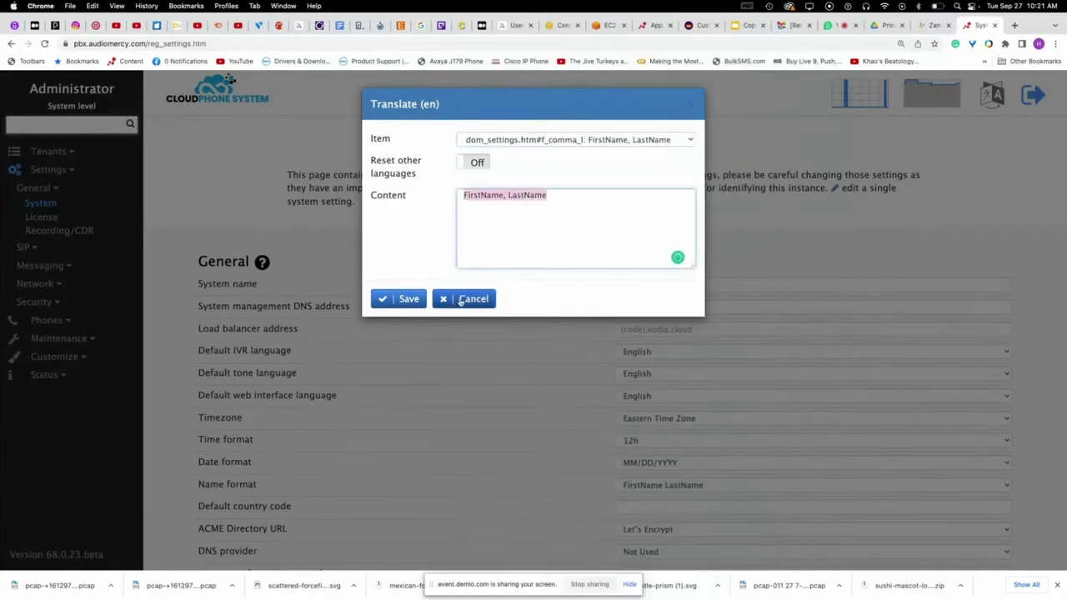
{"action": "left_click", "coordinate": [470, 299]}
{"action": "scroll", "coordinate": [471, 398], "scroll_direction": "down", "scroll_amount": 9}
{"action": "scroll", "coordinate": [470, 398], "scroll_direction": "up", "scroll_amount": 9}
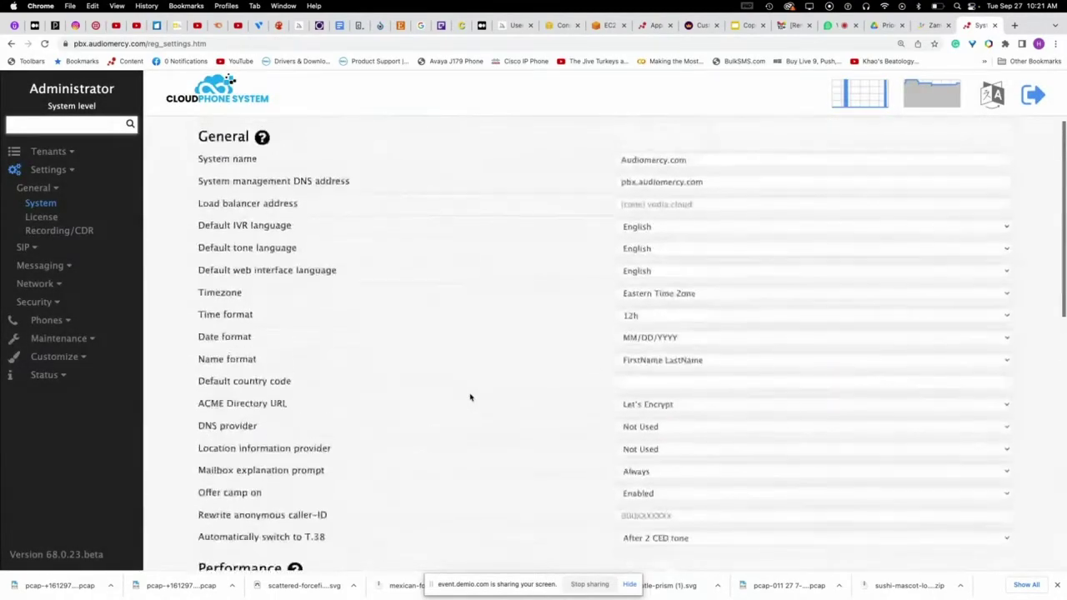
{"action": "left_click", "coordinate": [50, 151]}
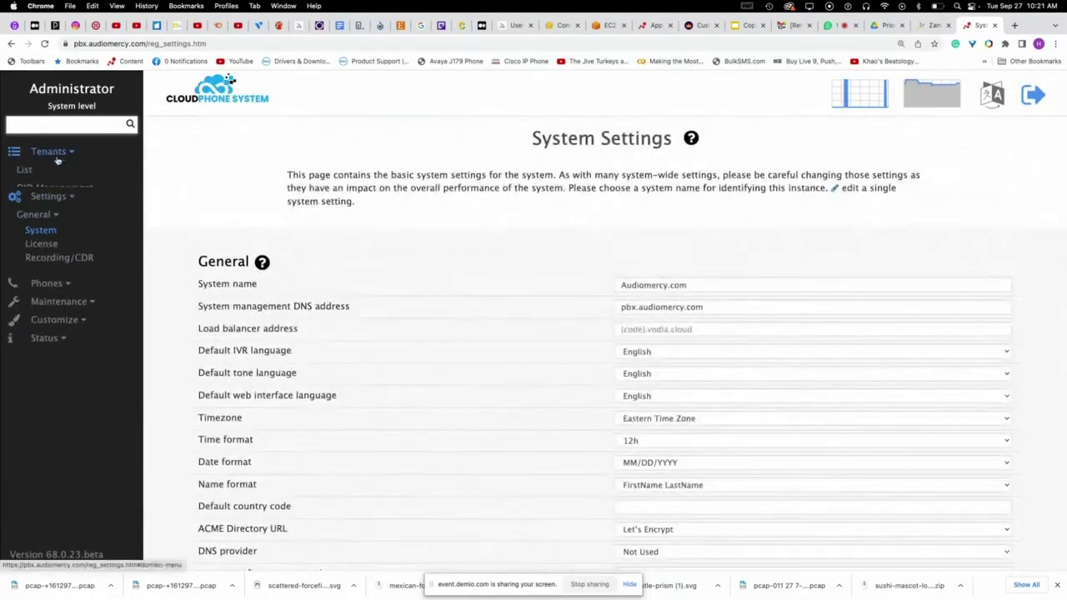
- Load css/appearance.css from the Webpages (Administrator) templates
{"action": "left_click", "coordinate": [66, 169]}
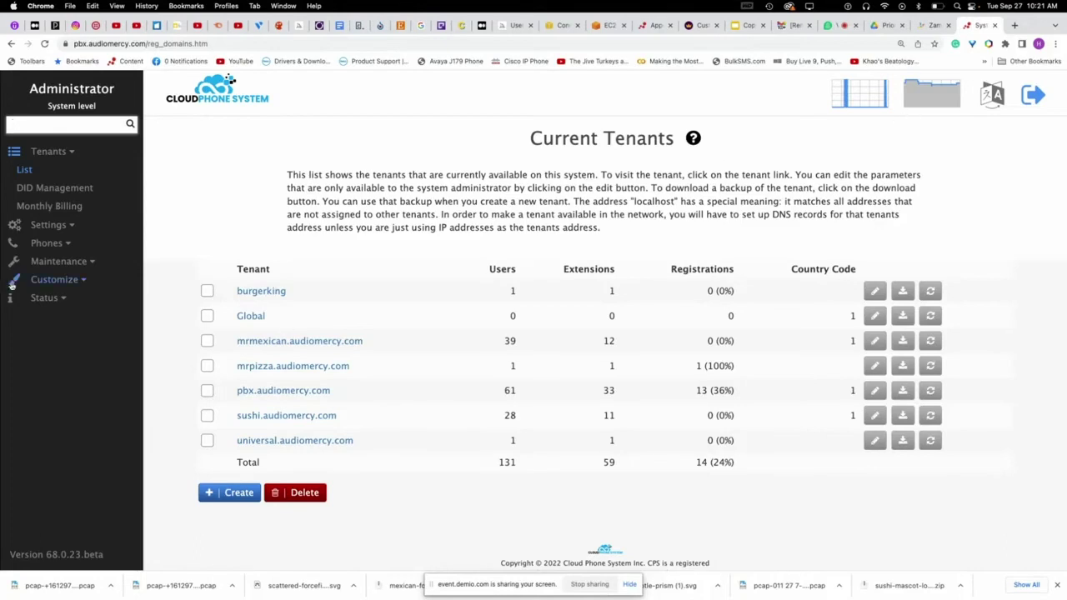
{"action": "left_click", "coordinate": [59, 279]}
{"action": "left_click", "coordinate": [46, 261]}
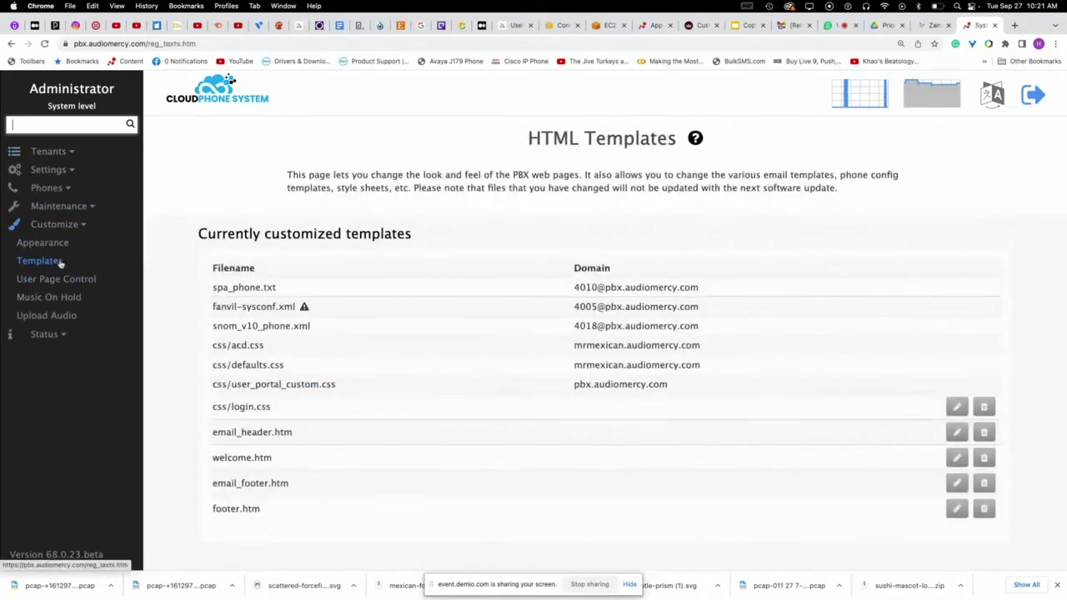
{"action": "scroll", "coordinate": [333, 406], "scroll_direction": "down", "scroll_amount": 3}
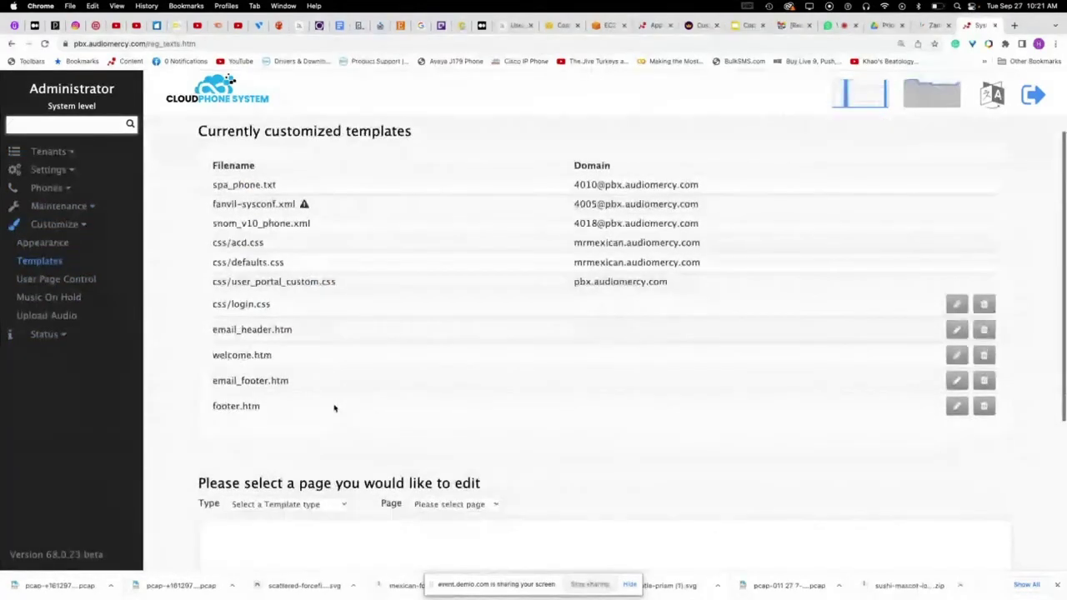
{"action": "scroll", "coordinate": [333, 408], "scroll_direction": "down", "scroll_amount": 1}
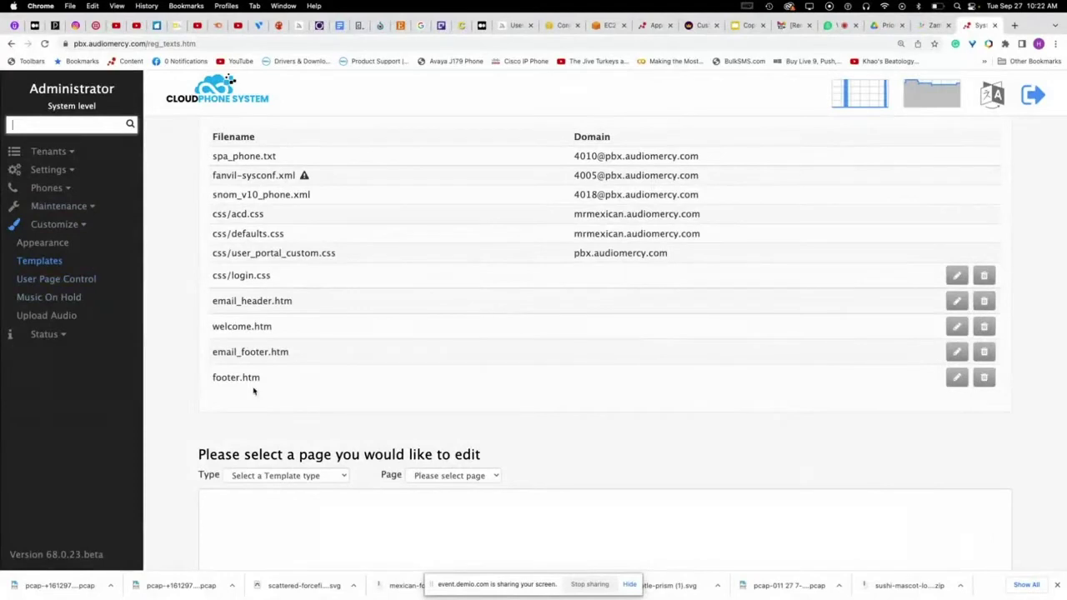
{"action": "scroll", "coordinate": [254, 390], "scroll_direction": "down", "scroll_amount": 1}
{"action": "left_click", "coordinate": [314, 443]}
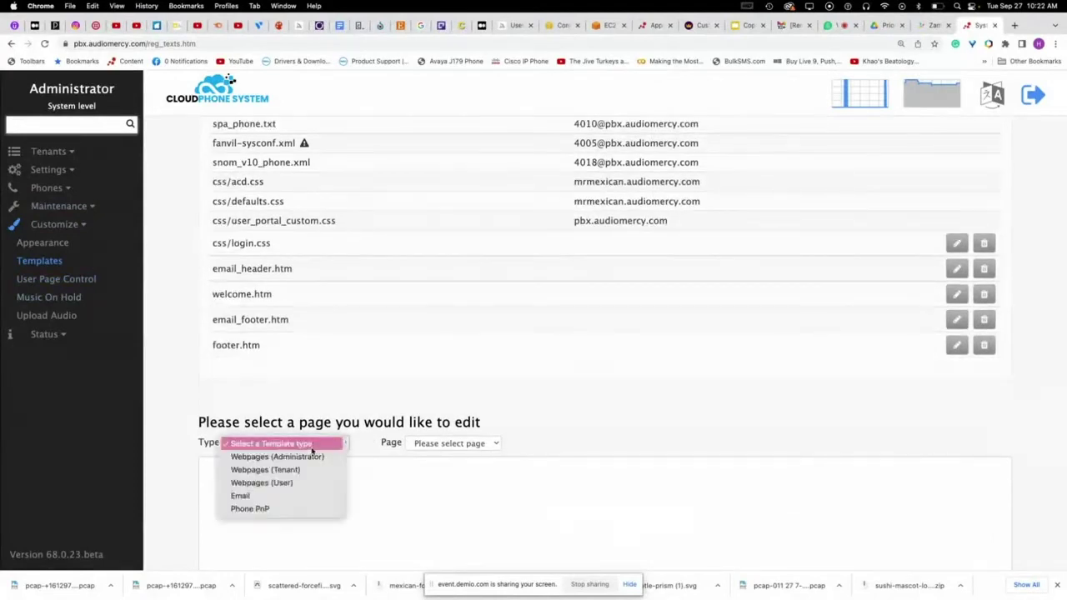
{"action": "left_click", "coordinate": [307, 457]}
{"action": "left_click", "coordinate": [445, 443]}
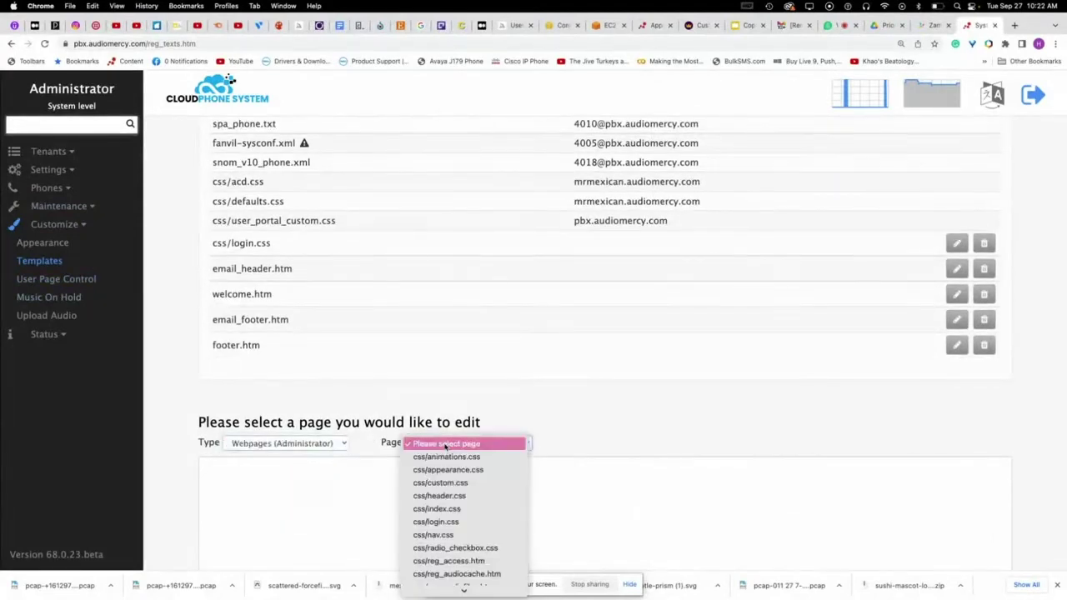
{"action": "left_click", "coordinate": [480, 470]}
- Set --nav-font-color to white and --nav-main-color to #00000, save, and reload
{"action": "scroll", "coordinate": [500, 400], "scroll_direction": "down", "scroll_amount": 5}
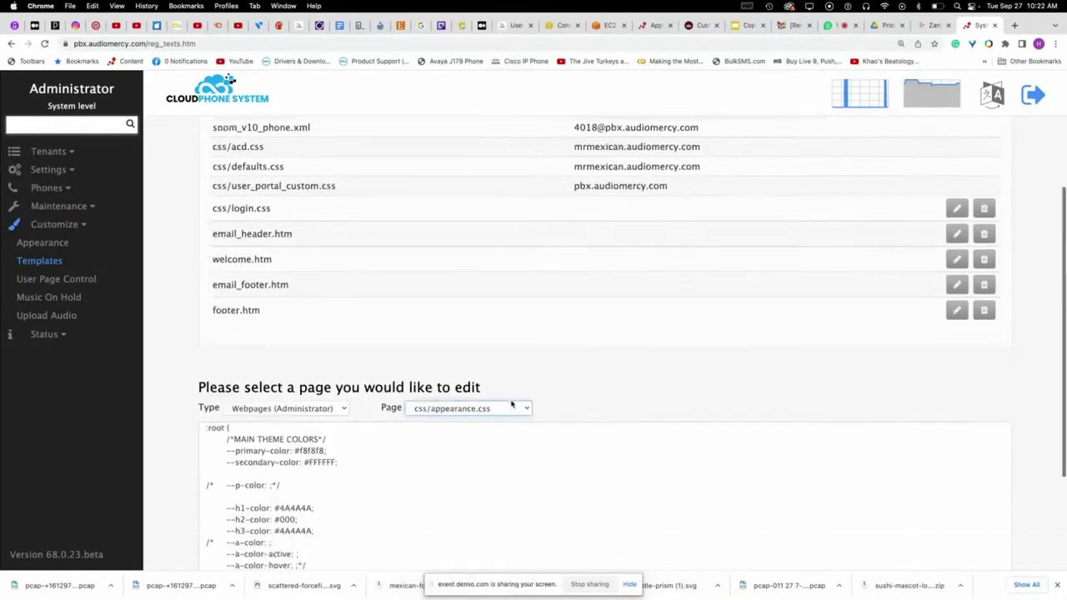
{"action": "scroll", "coordinate": [441, 337], "scroll_direction": "down", "scroll_amount": 3}
{"action": "scroll", "coordinate": [441, 337], "scroll_direction": "down", "scroll_amount": 2}
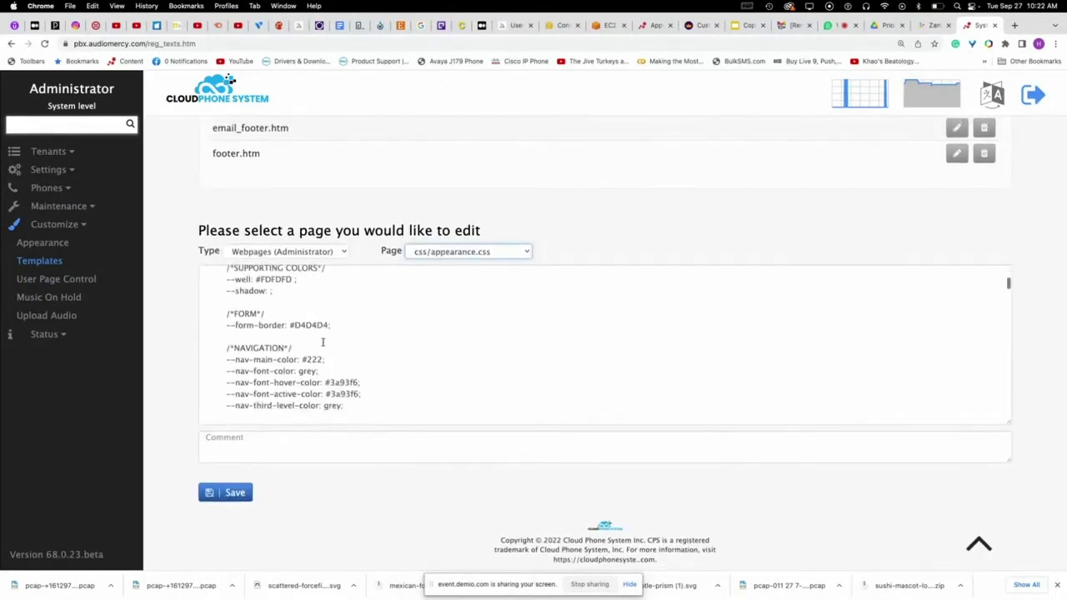
{"action": "scroll", "coordinate": [372, 357], "scroll_direction": "down", "scroll_amount": 1}
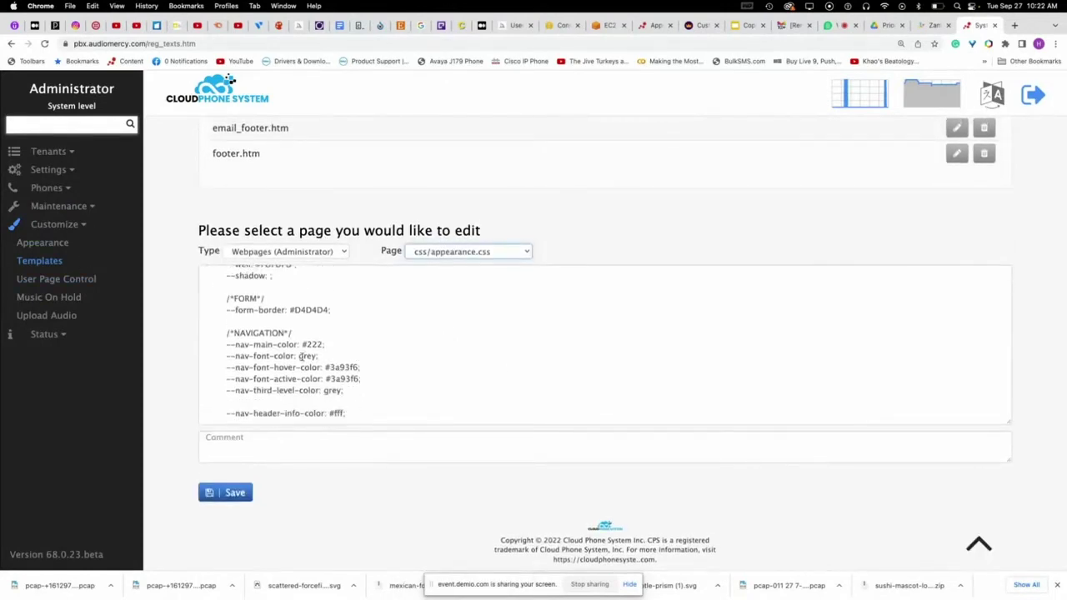
{"action": "double_click", "coordinate": [306, 356]}
{"action": "type", "text": "whit"}
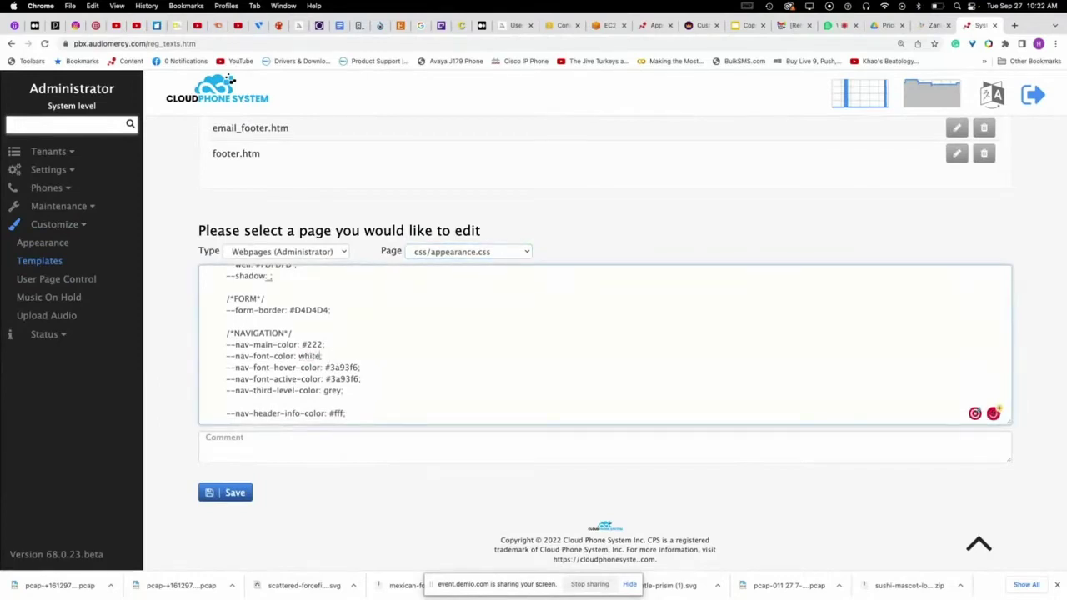
{"action": "scroll", "coordinate": [352, 364], "scroll_direction": "down", "scroll_amount": 10}
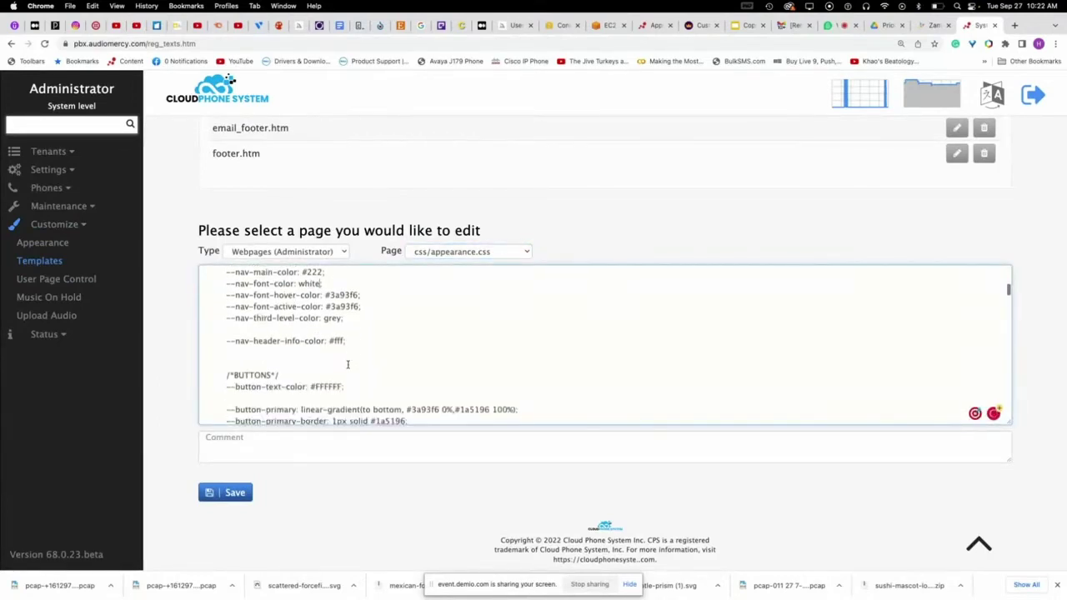
{"action": "scroll", "coordinate": [346, 365], "scroll_direction": "up", "scroll_amount": 8}
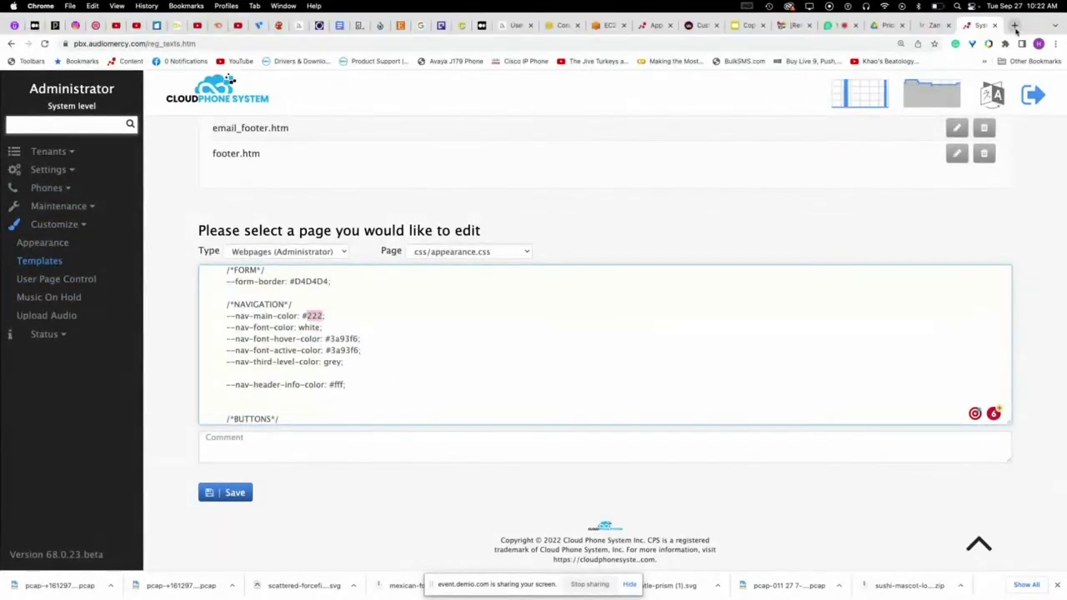
{"action": "type", "text": "00000"}
{"action": "left_click", "coordinate": [231, 498]}
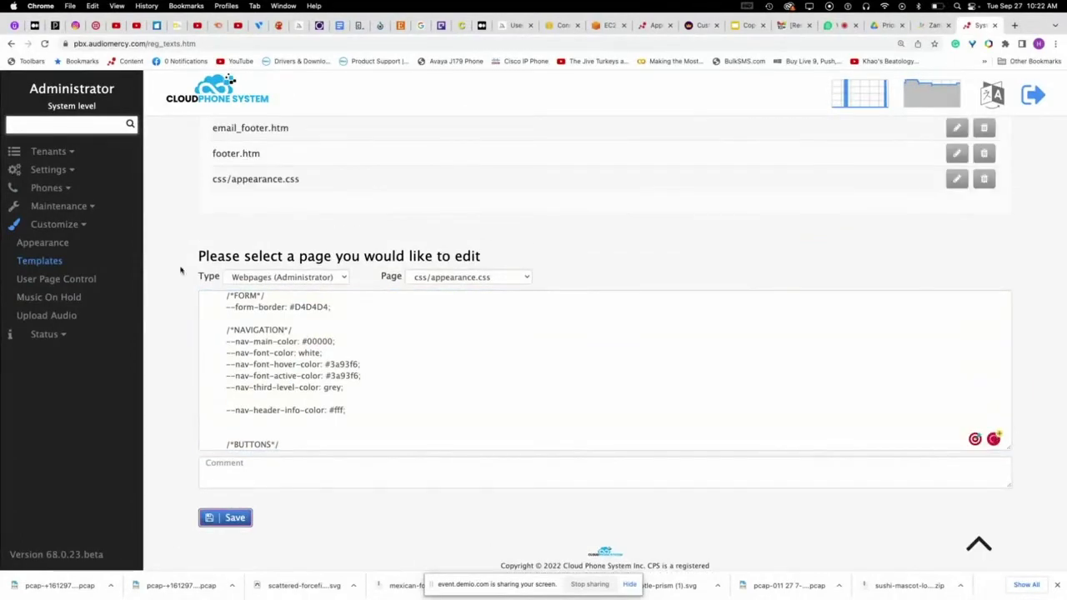
{"action": "left_click", "coordinate": [44, 44]}
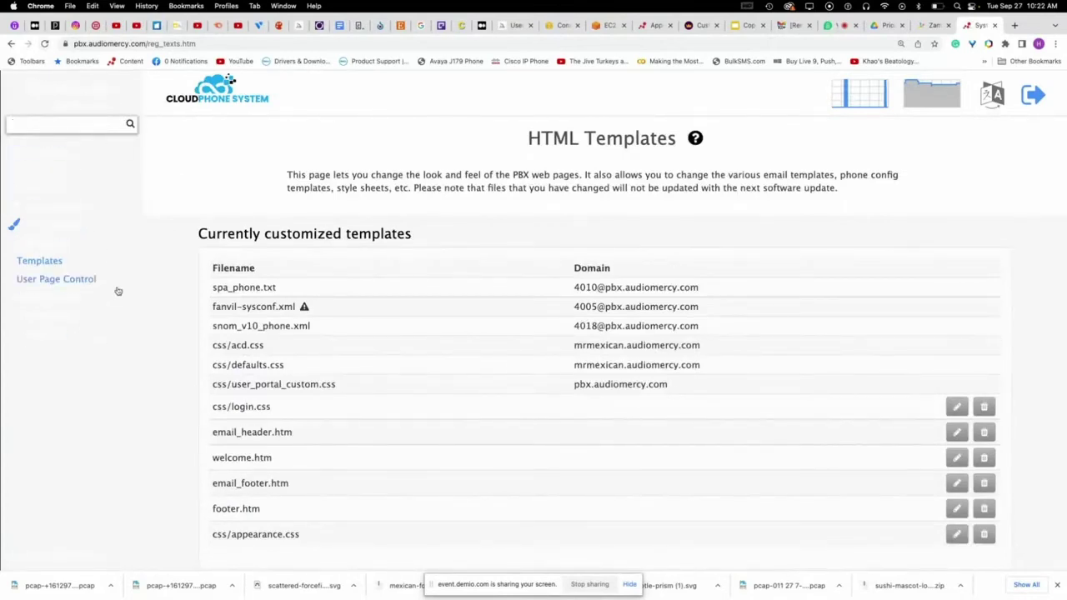
- Delete the customized css/appearance.css template and return to the Demio webinar tab
{"action": "scroll", "coordinate": [664, 331], "scroll_direction": "down", "scroll_amount": 1}
{"action": "scroll", "coordinate": [664, 331], "scroll_direction": "down", "scroll_amount": 5}
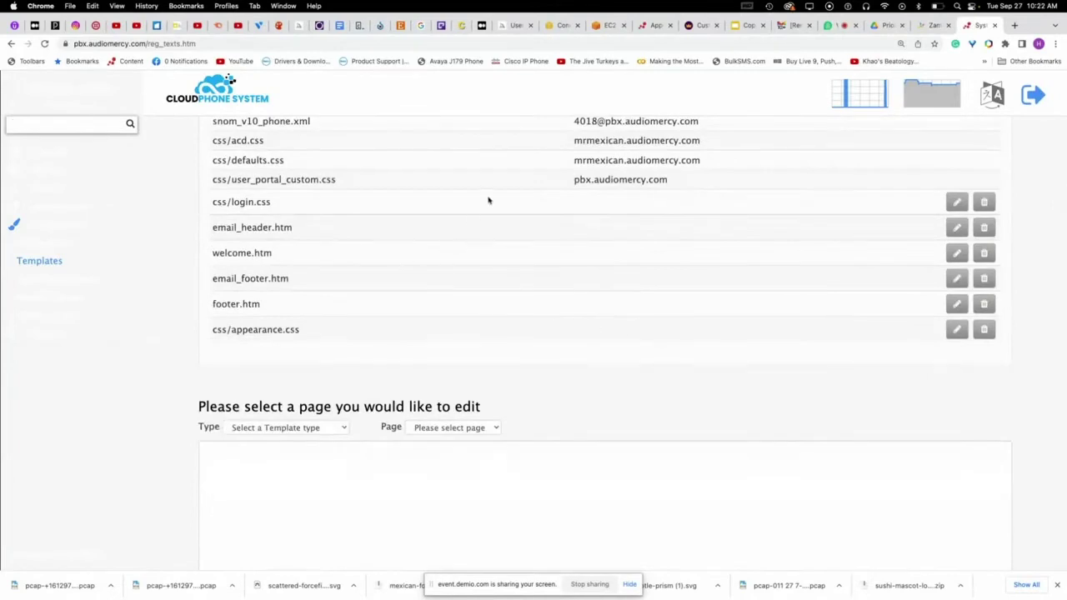
{"action": "left_click", "coordinate": [984, 331]}
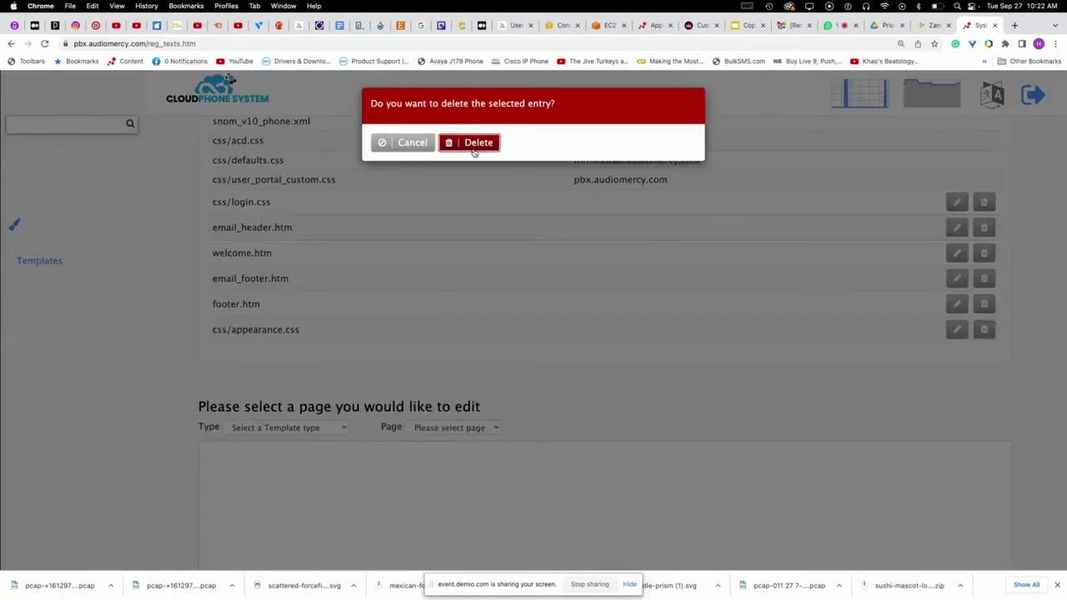
{"action": "left_click", "coordinate": [481, 146]}
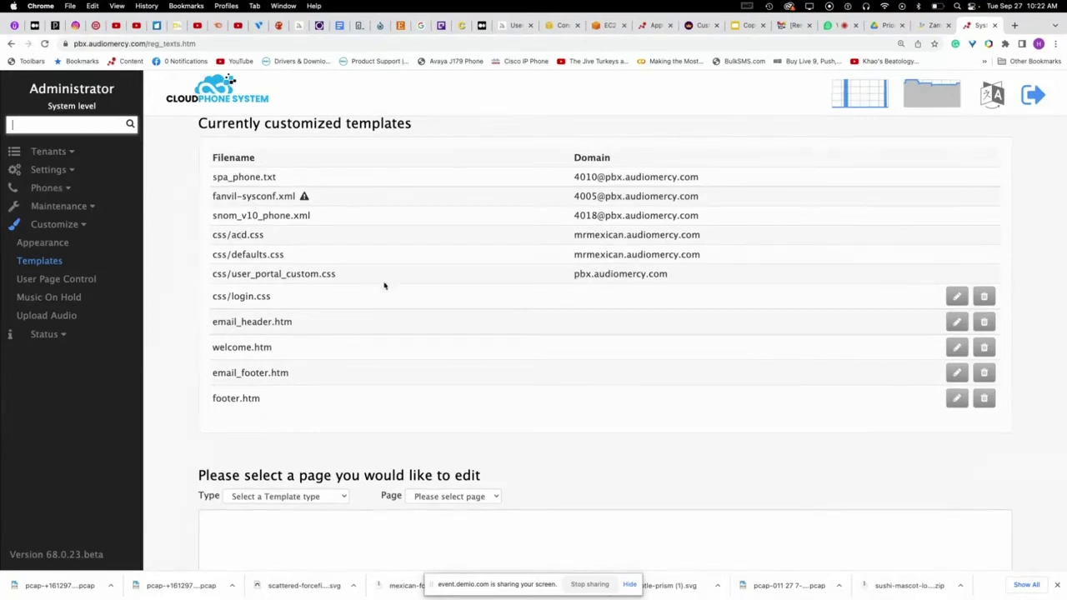
{"action": "scroll", "coordinate": [467, 275], "scroll_direction": "up", "scroll_amount": 3}
{"action": "left_click", "coordinate": [831, 26]}
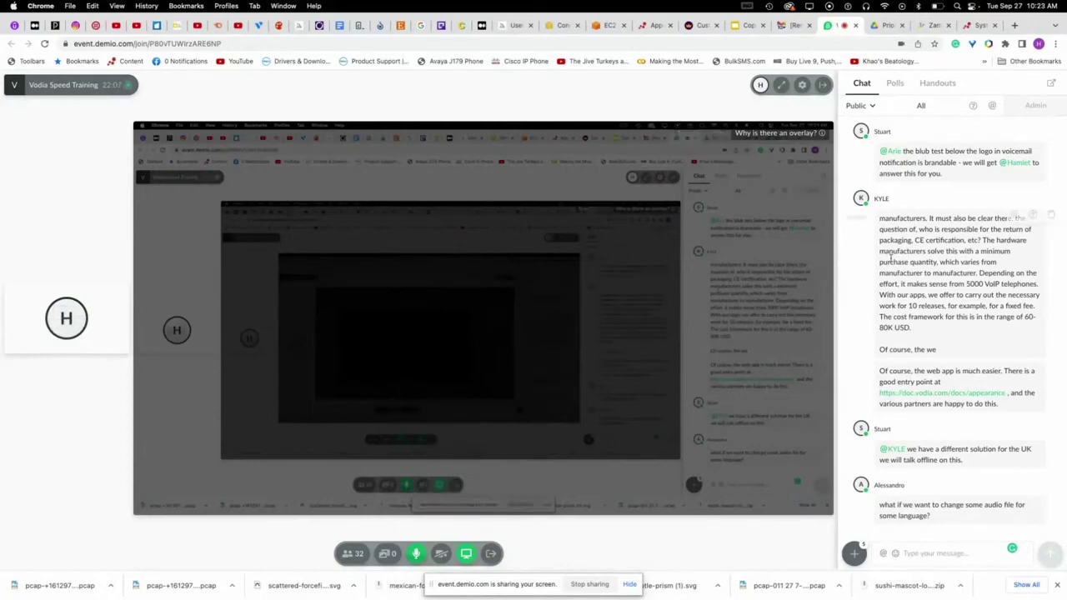
- Scroll through the attendee questions in Demio's chat, then go back to the Vodia PBX templates tab
{"action": "scroll", "coordinate": [900, 260], "scroll_direction": "up", "scroll_amount": 10}
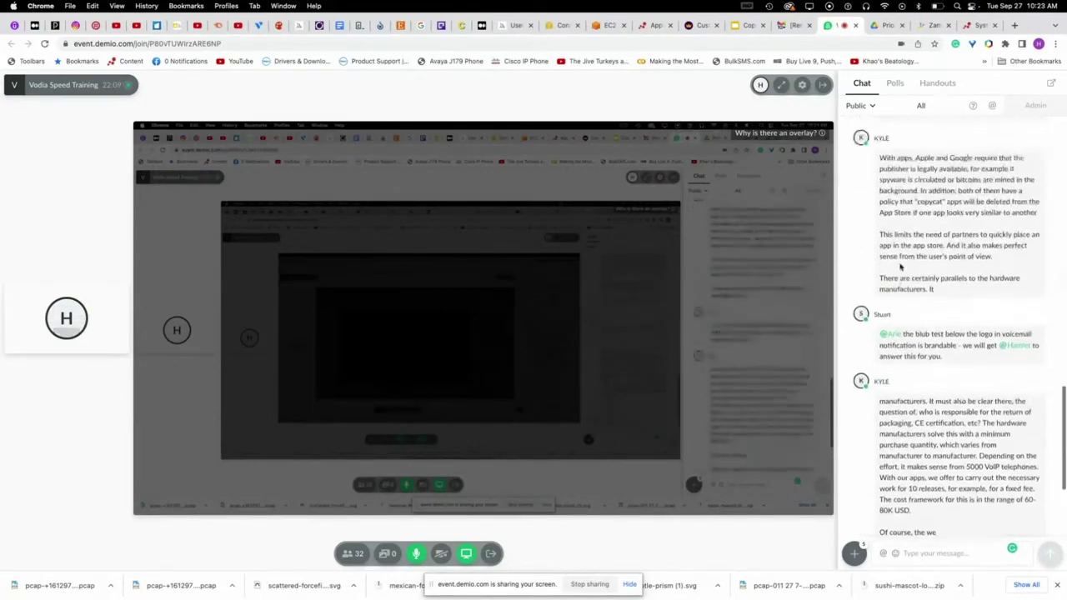
{"action": "scroll", "coordinate": [901, 265], "scroll_direction": "up", "scroll_amount": 10}
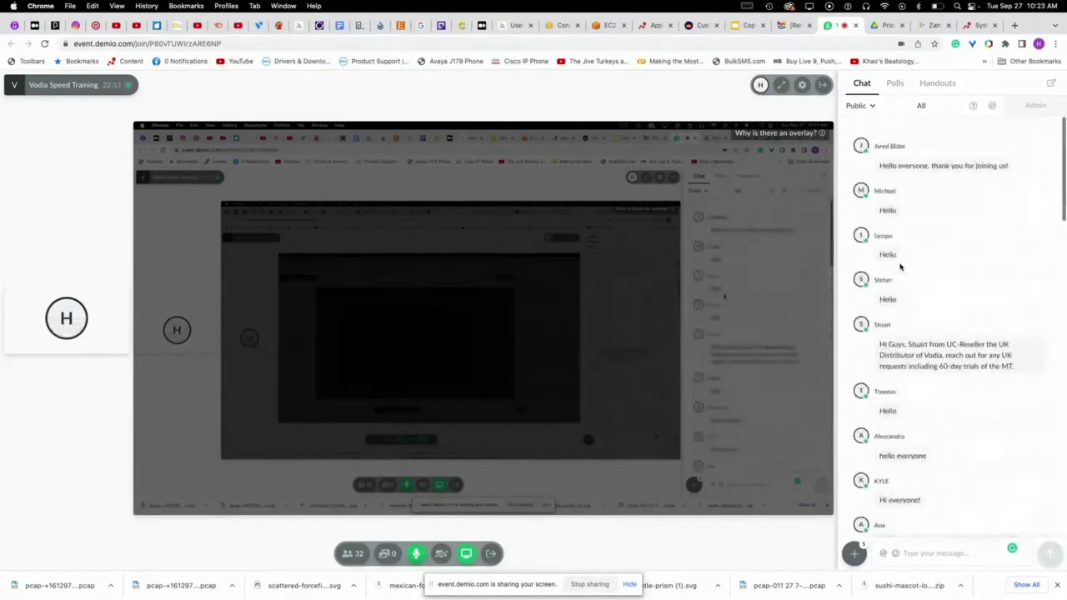
{"action": "scroll", "coordinate": [901, 268], "scroll_direction": "down", "scroll_amount": 5}
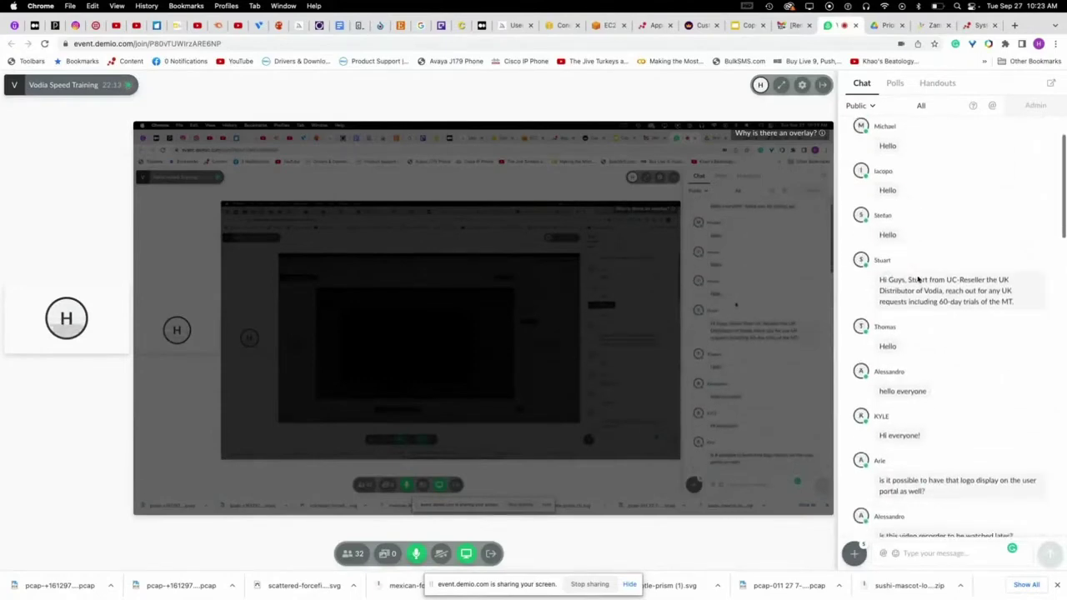
{"action": "scroll", "coordinate": [917, 288], "scroll_direction": "down", "scroll_amount": 5}
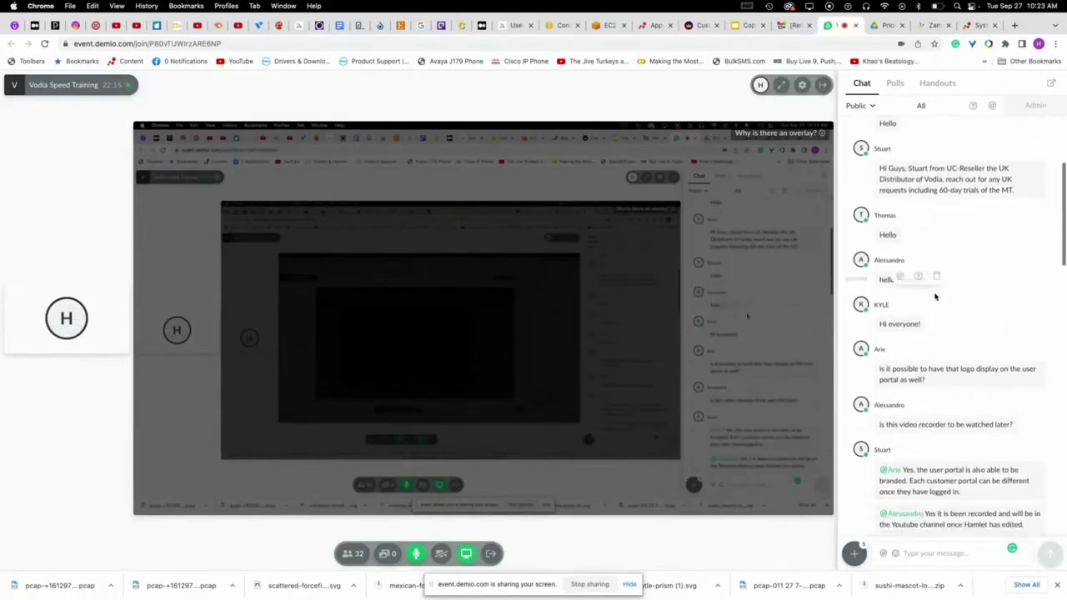
{"action": "scroll", "coordinate": [935, 296], "scroll_direction": "down", "scroll_amount": 2}
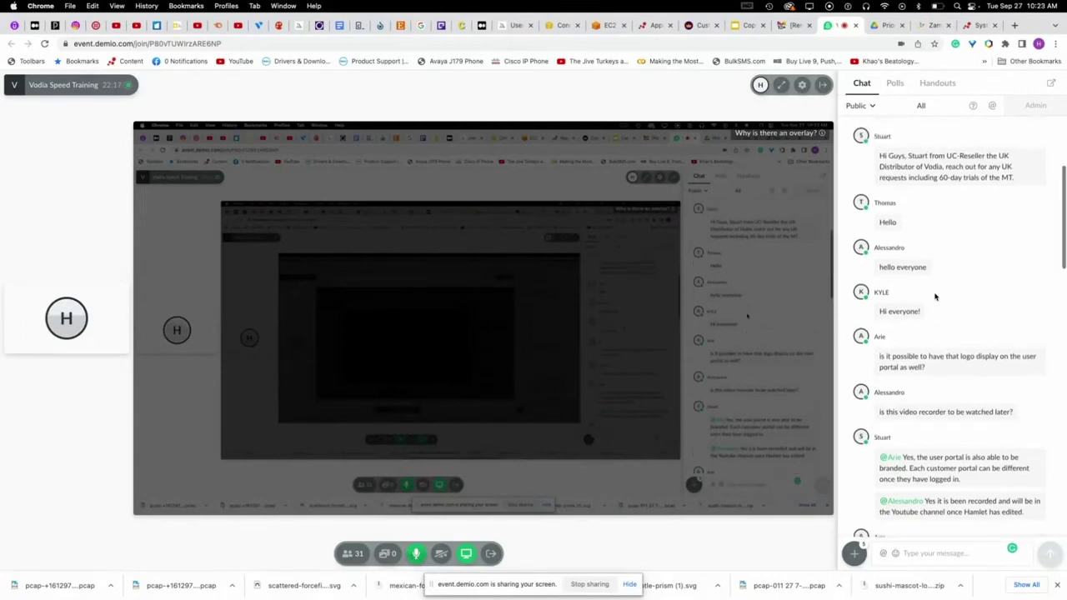
{"action": "scroll", "coordinate": [937, 296], "scroll_direction": "down", "scroll_amount": 4}
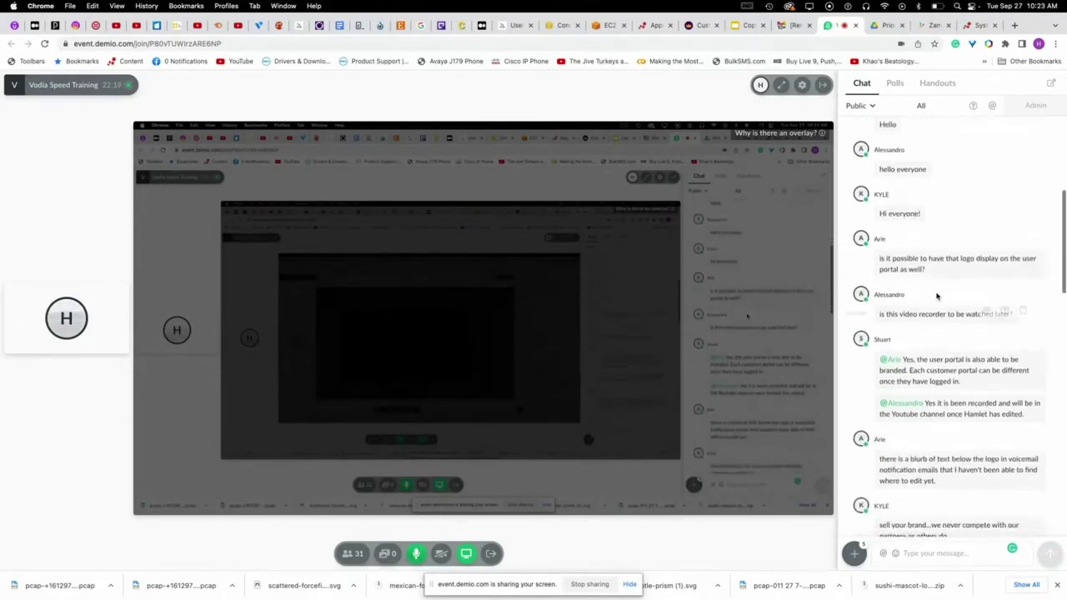
{"action": "scroll", "coordinate": [940, 296], "scroll_direction": "down", "scroll_amount": 4}
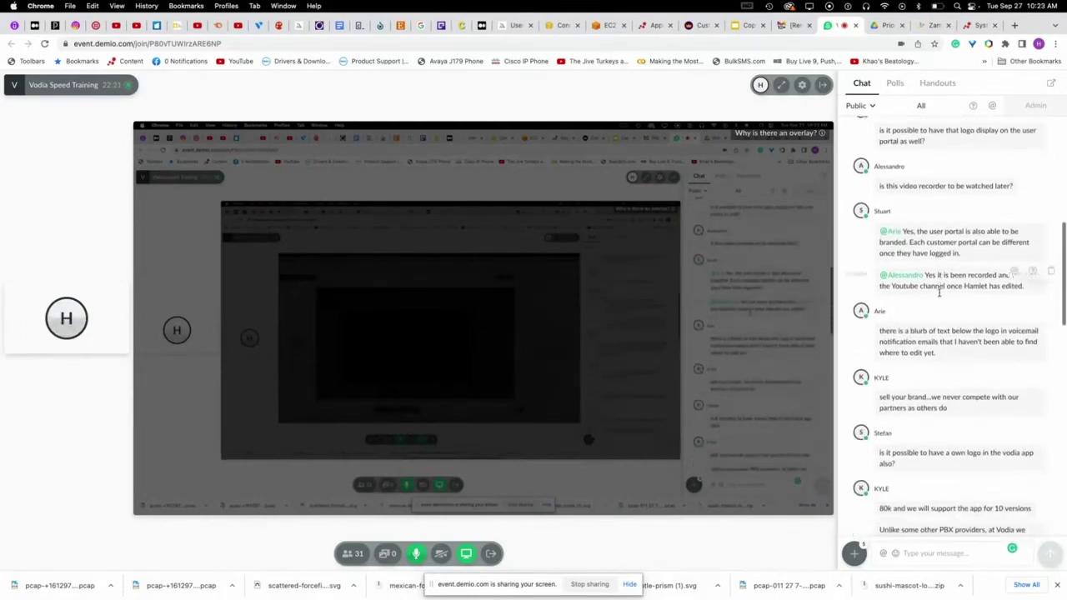
{"action": "scroll", "coordinate": [940, 298], "scroll_direction": "down", "scroll_amount": 5}
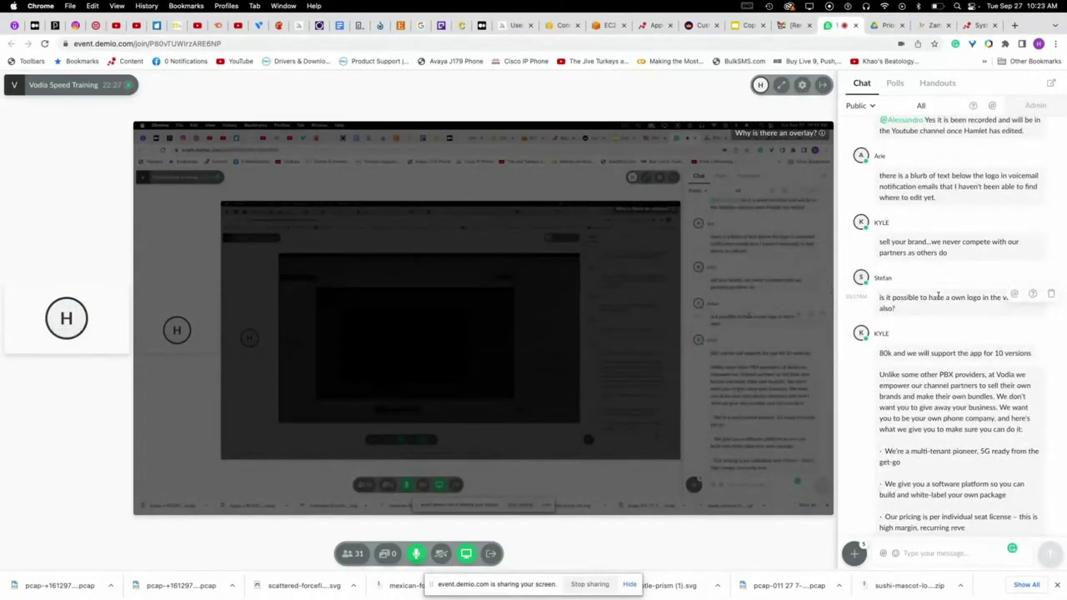
{"action": "scroll", "coordinate": [940, 296], "scroll_direction": "up", "scroll_amount": 1}
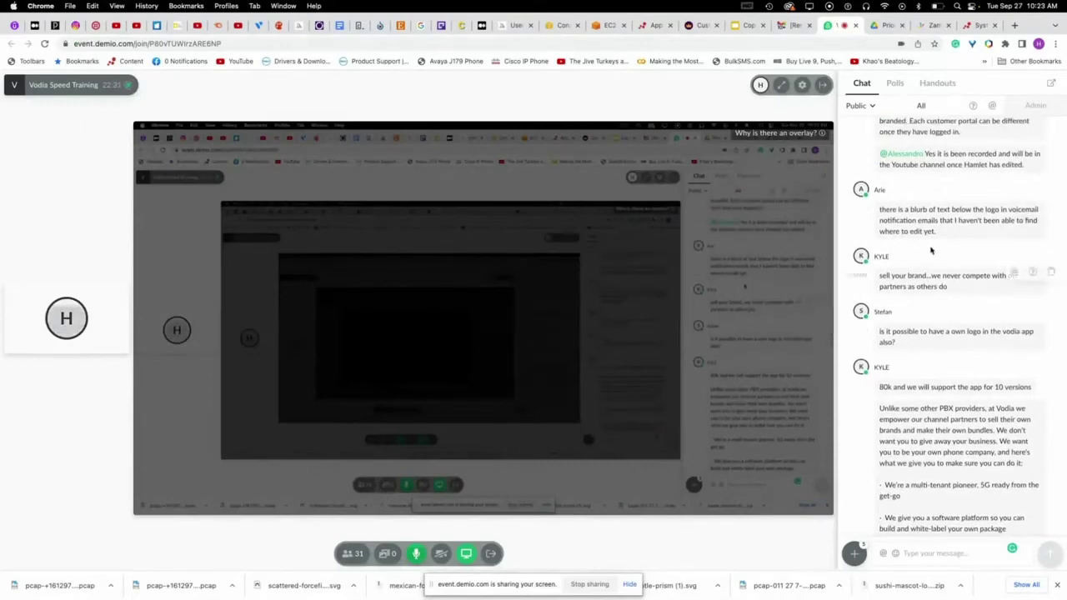
{"action": "scroll", "coordinate": [925, 265], "scroll_direction": "down", "scroll_amount": 1}
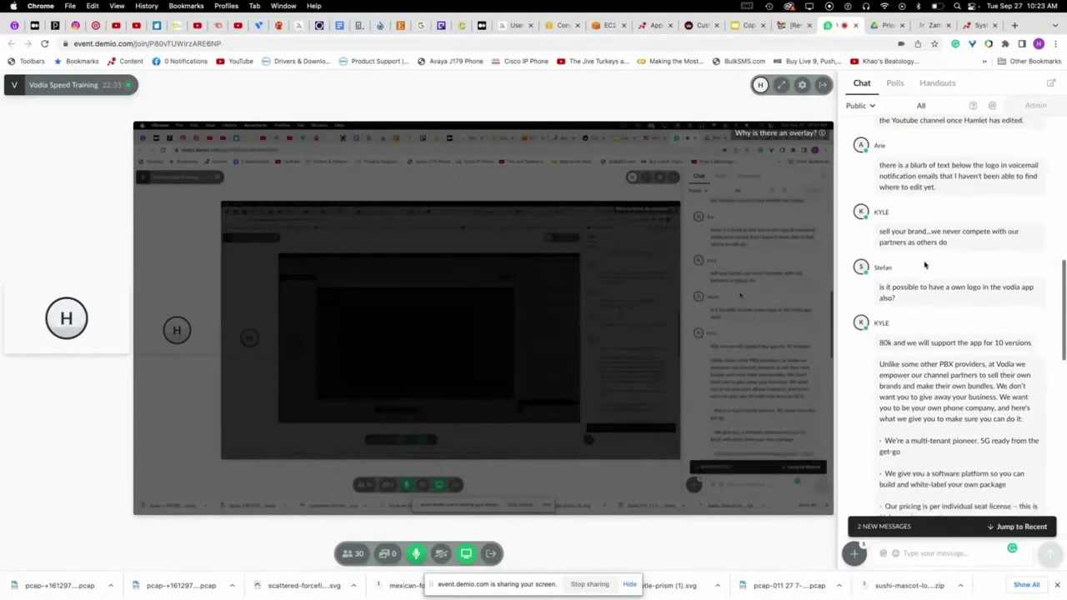
{"action": "scroll", "coordinate": [924, 265], "scroll_direction": "up", "scroll_amount": 1}
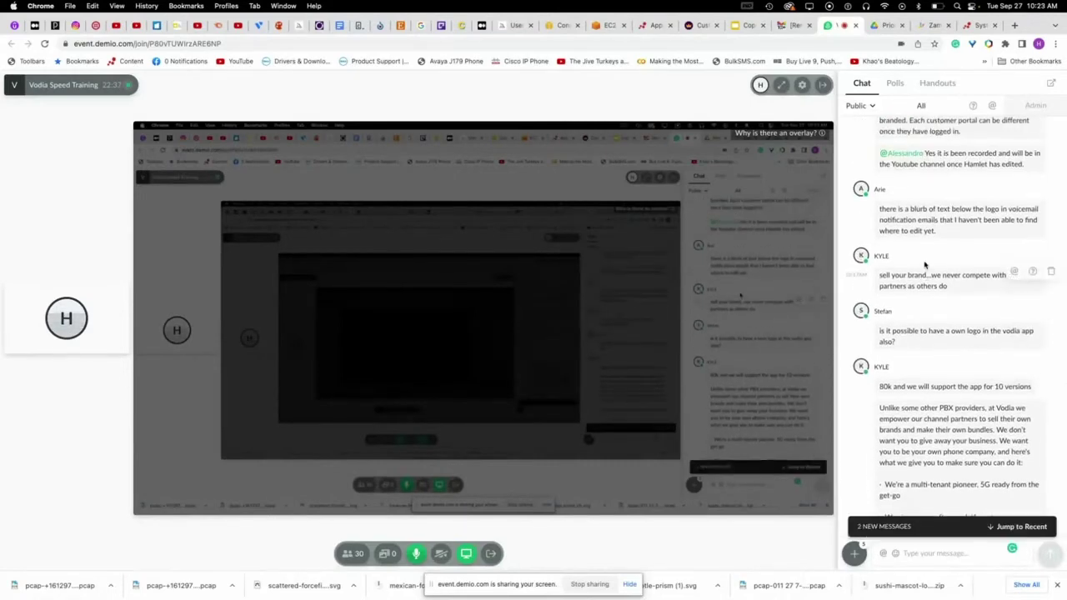
{"action": "left_click", "coordinate": [980, 25]}
{"action": "scroll", "coordinate": [606, 258], "scroll_direction": "up", "scroll_amount": 1}
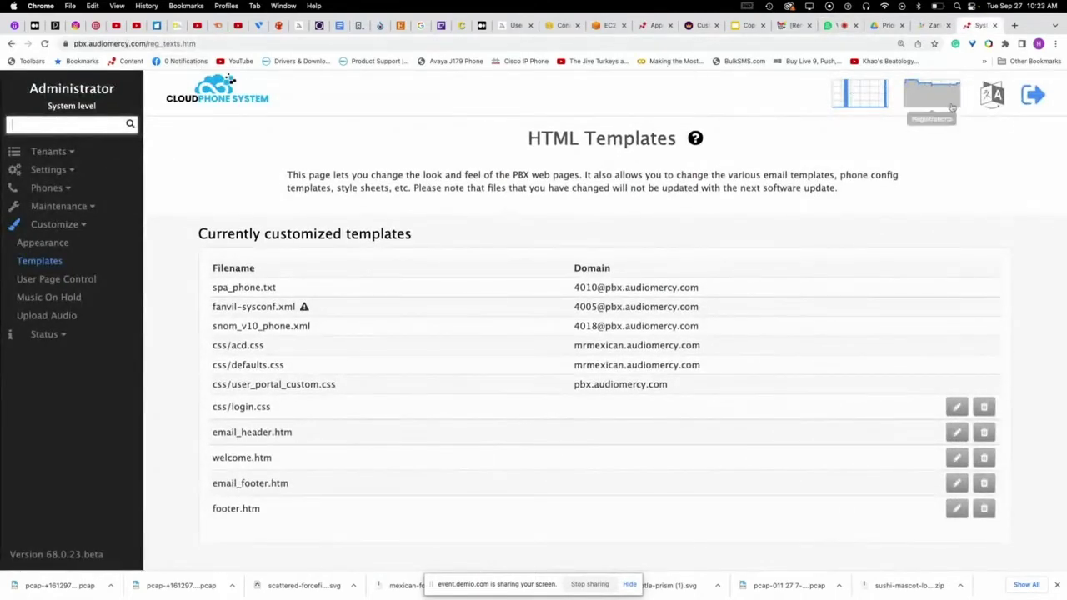
- Load the email_voicemail.htm page under the Email template type
{"action": "scroll", "coordinate": [380, 367], "scroll_direction": "down", "scroll_amount": 5}
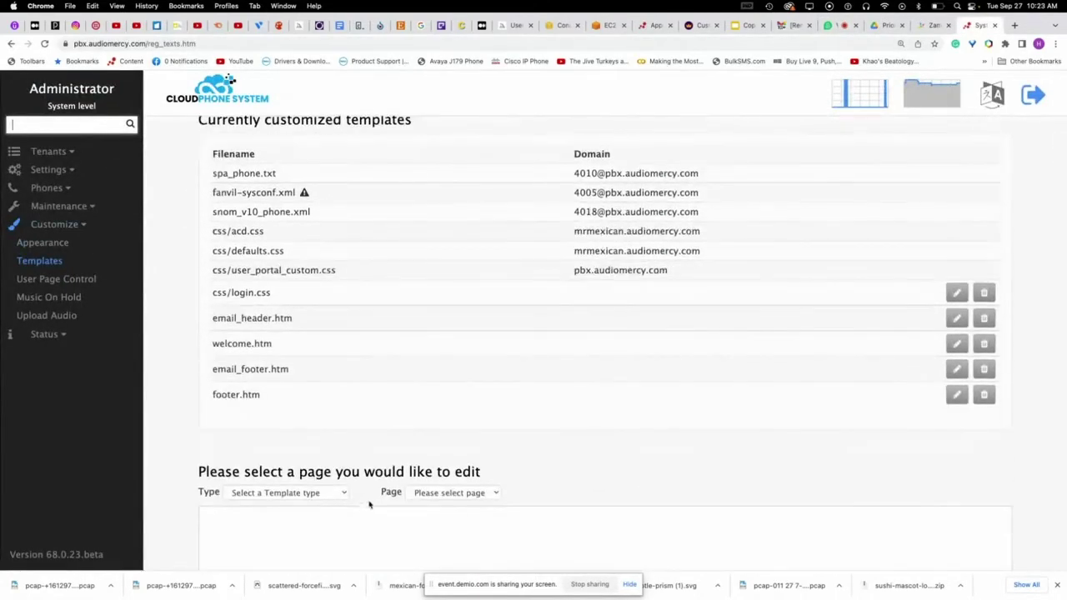
{"action": "left_click", "coordinate": [314, 490]}
{"action": "left_click", "coordinate": [266, 557]}
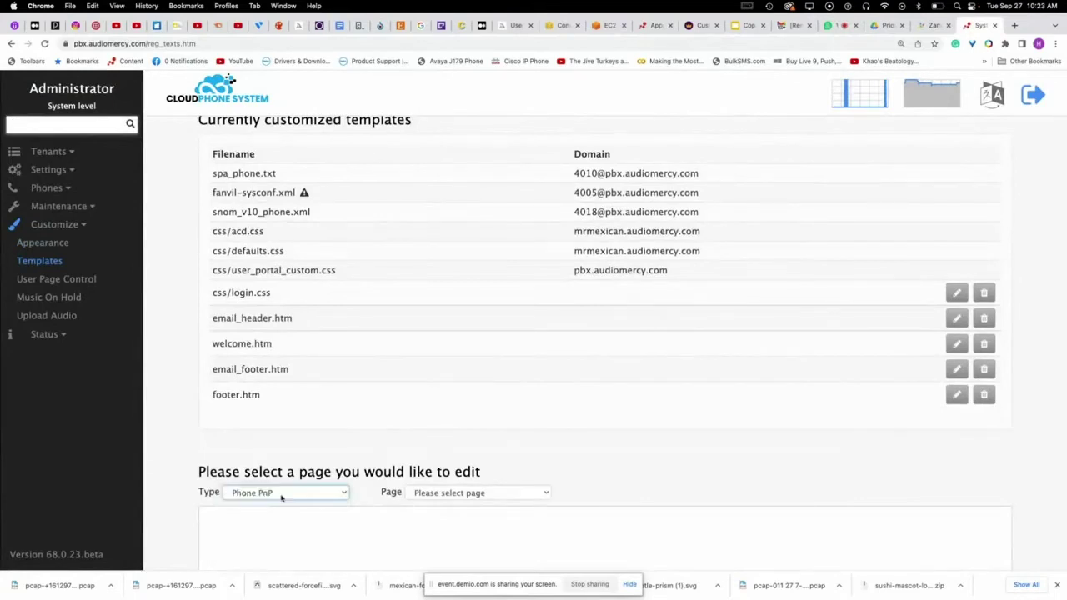
{"action": "left_click", "coordinate": [283, 495]}
{"action": "left_click", "coordinate": [242, 481]}
{"action": "left_click", "coordinate": [439, 493]}
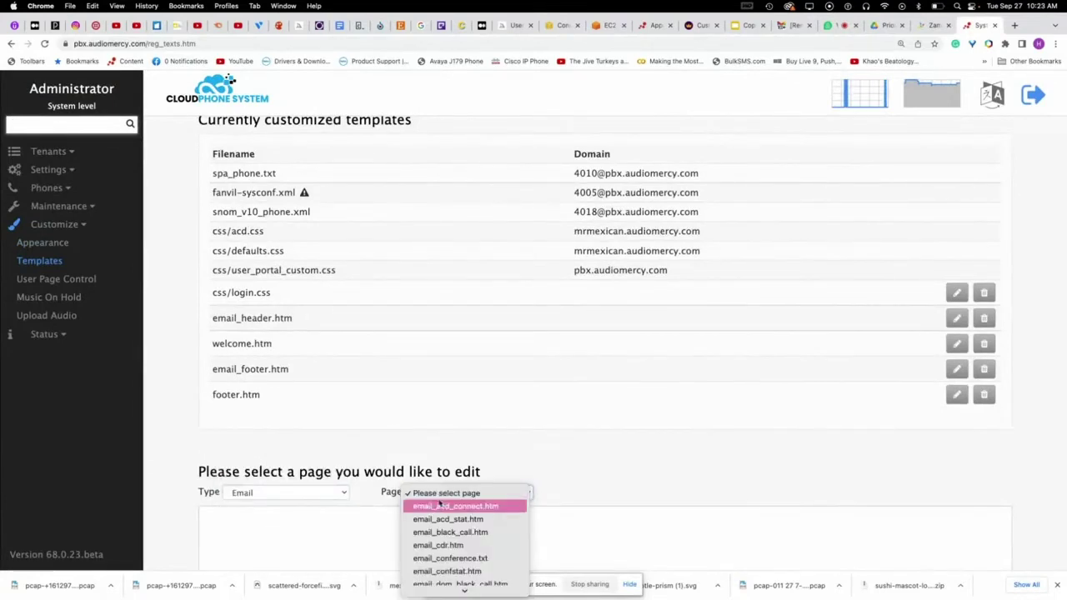
{"action": "scroll", "coordinate": [488, 507], "scroll_direction": "down", "scroll_amount": 10}
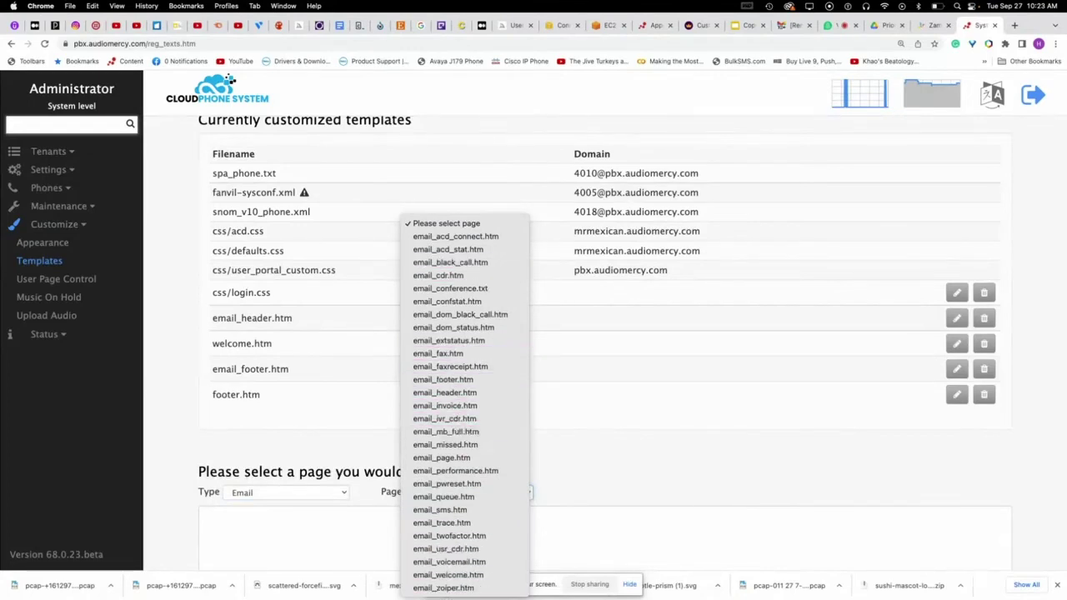
{"action": "left_click", "coordinate": [455, 563]}
{"action": "scroll", "coordinate": [670, 394], "scroll_direction": "down", "scroll_amount": 4}
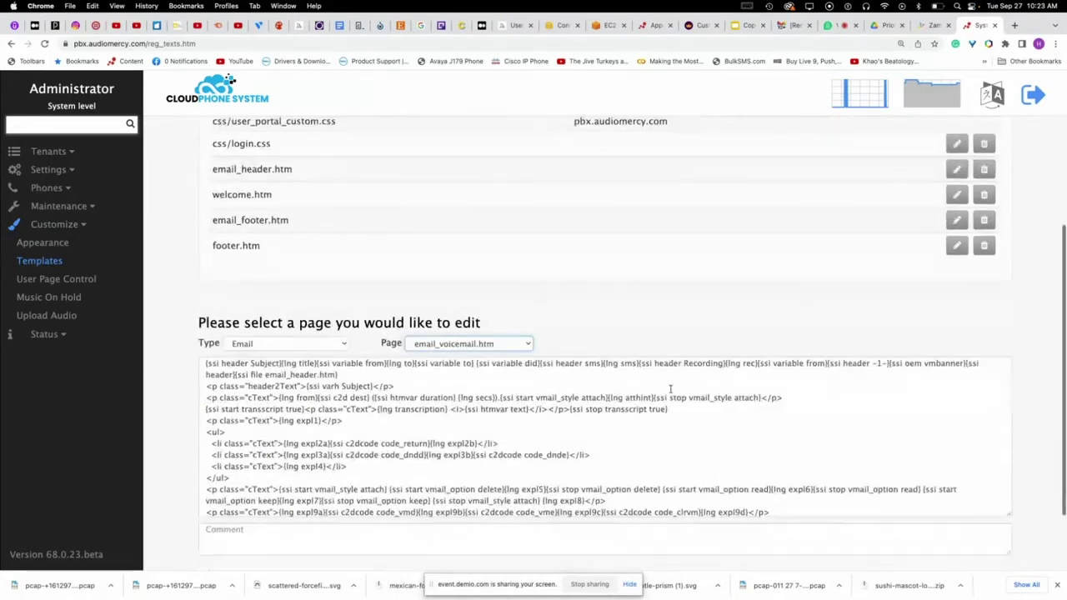
- Review the template's expl7 and expl4 translation texts, cancel, and return to the webinar
{"action": "left_click", "coordinate": [992, 94]}
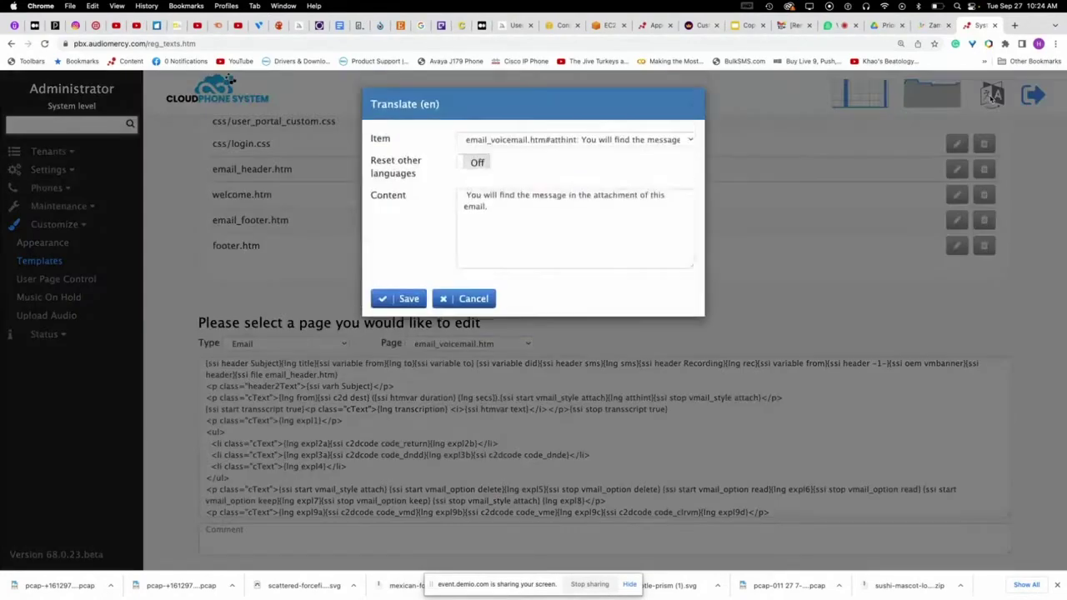
{"action": "left_click", "coordinate": [551, 140]}
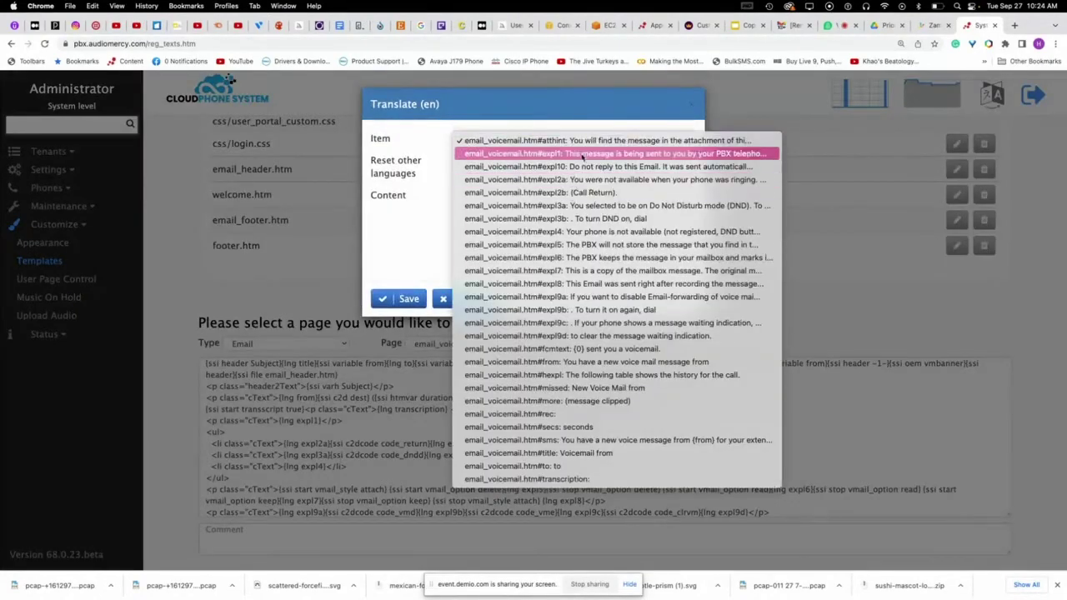
{"action": "left_click", "coordinate": [589, 271]}
{"action": "left_click", "coordinate": [576, 140]}
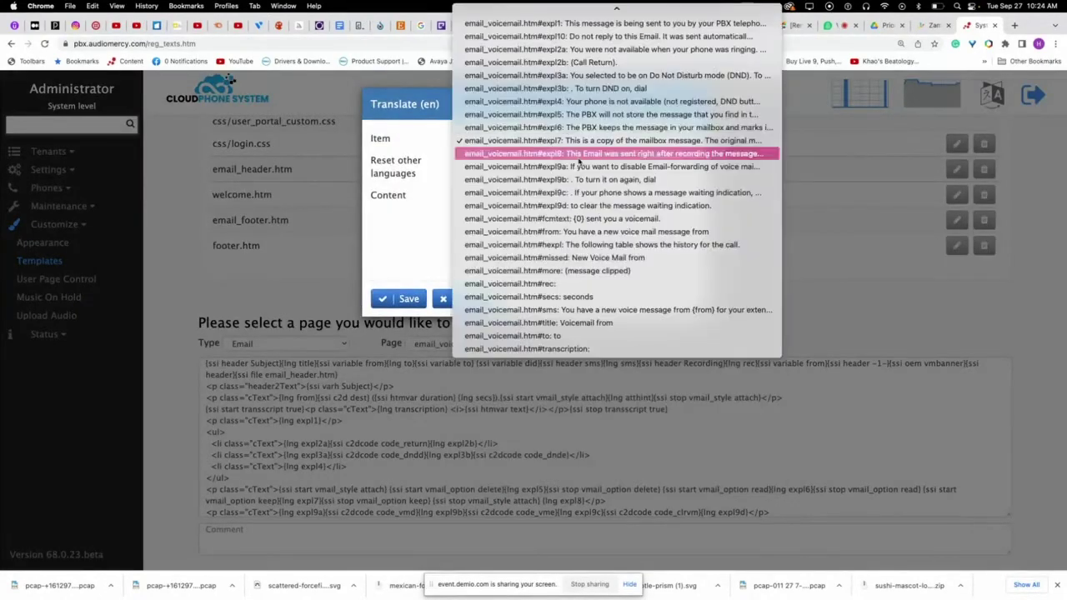
{"action": "left_click", "coordinate": [575, 102]}
{"action": "left_click", "coordinate": [844, 177]}
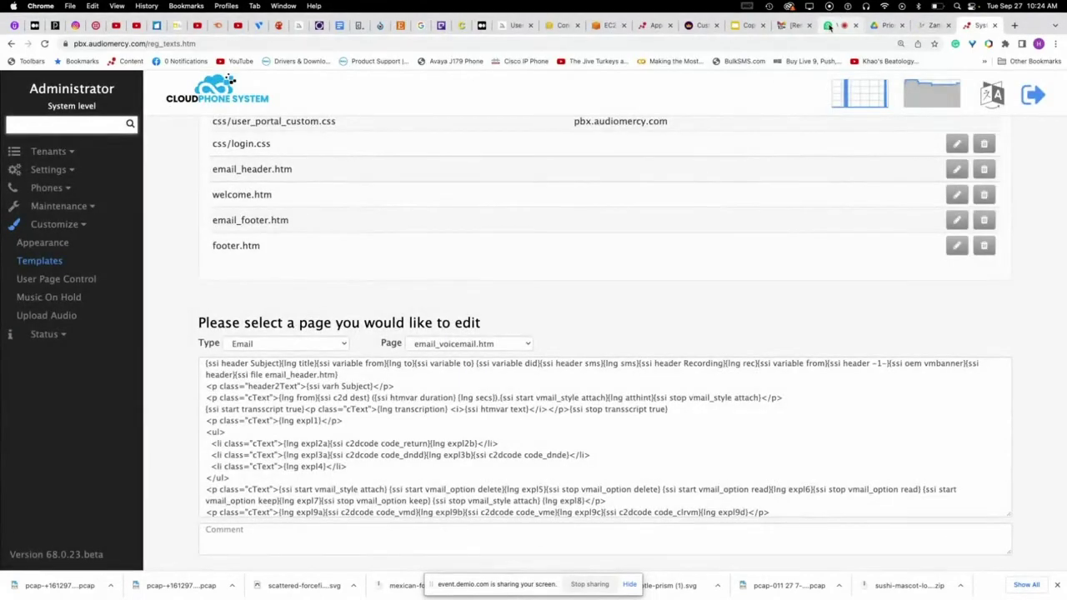
{"action": "left_click", "coordinate": [834, 25]}
{"action": "scroll", "coordinate": [940, 246], "scroll_direction": "down", "scroll_amount": 5}
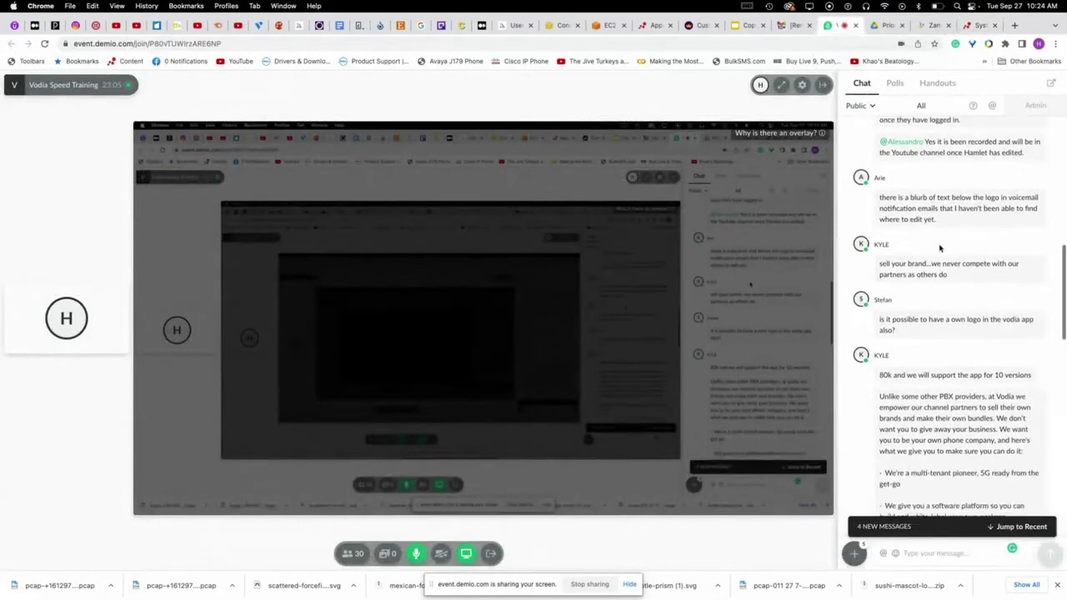
{"action": "scroll", "coordinate": [917, 266], "scroll_direction": "down", "scroll_amount": 6}
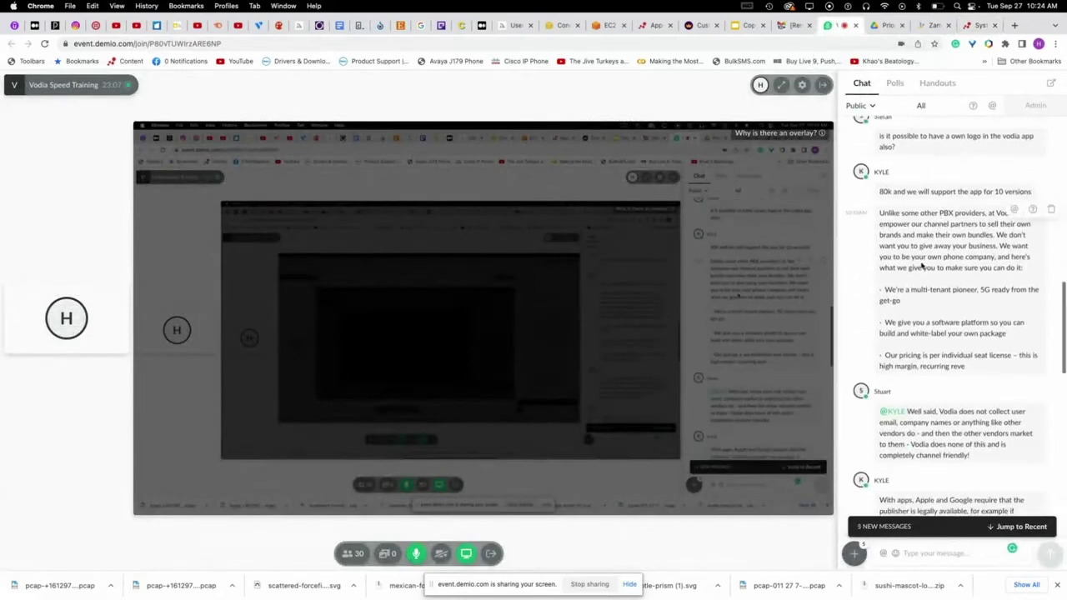
{"action": "scroll", "coordinate": [918, 267], "scroll_direction": "down", "scroll_amount": 7}
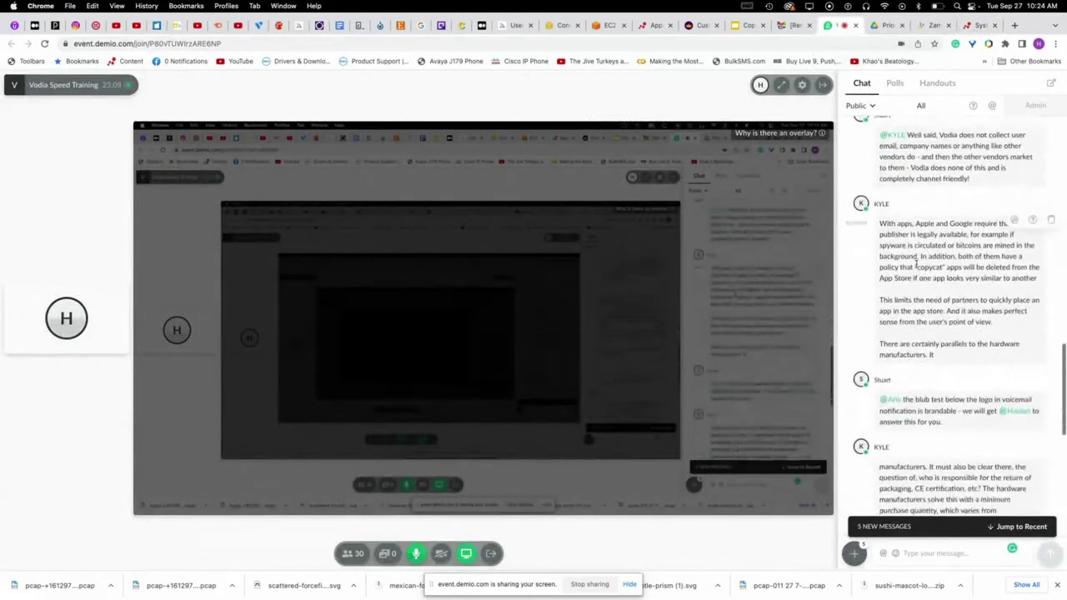
{"action": "scroll", "coordinate": [917, 267], "scroll_direction": "down", "scroll_amount": 6}
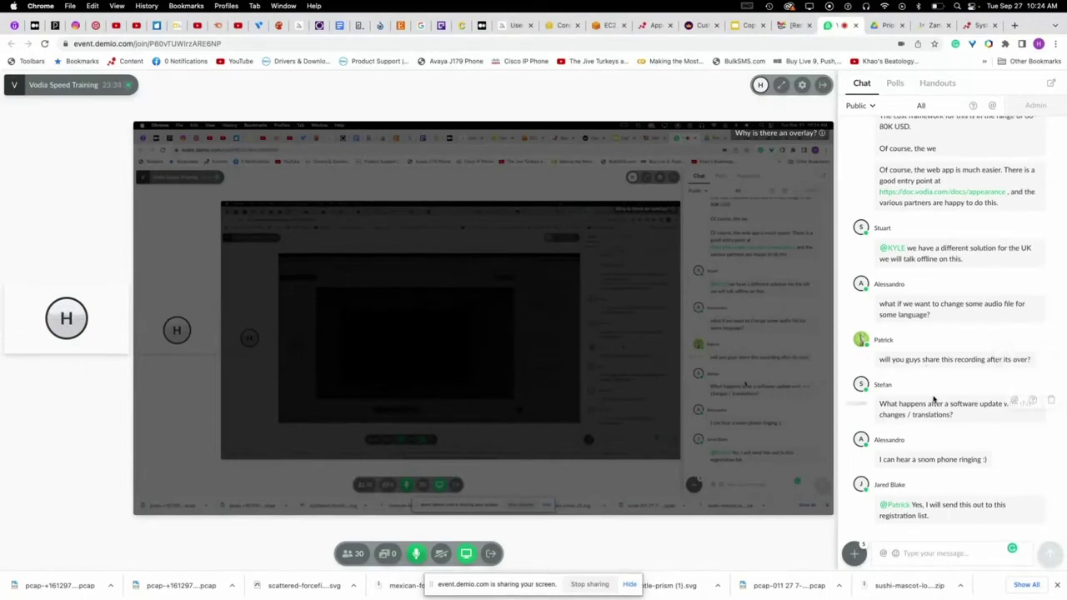
{"action": "scroll", "coordinate": [964, 432], "scroll_direction": "up", "scroll_amount": 1}
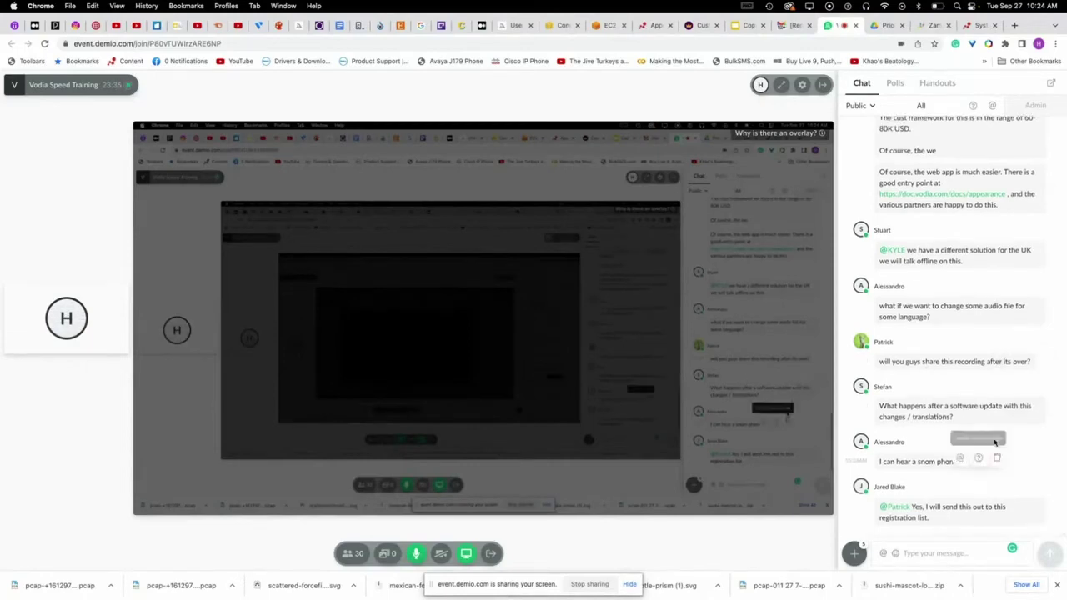
{"action": "scroll", "coordinate": [970, 412], "scroll_direction": "down", "scroll_amount": 2}
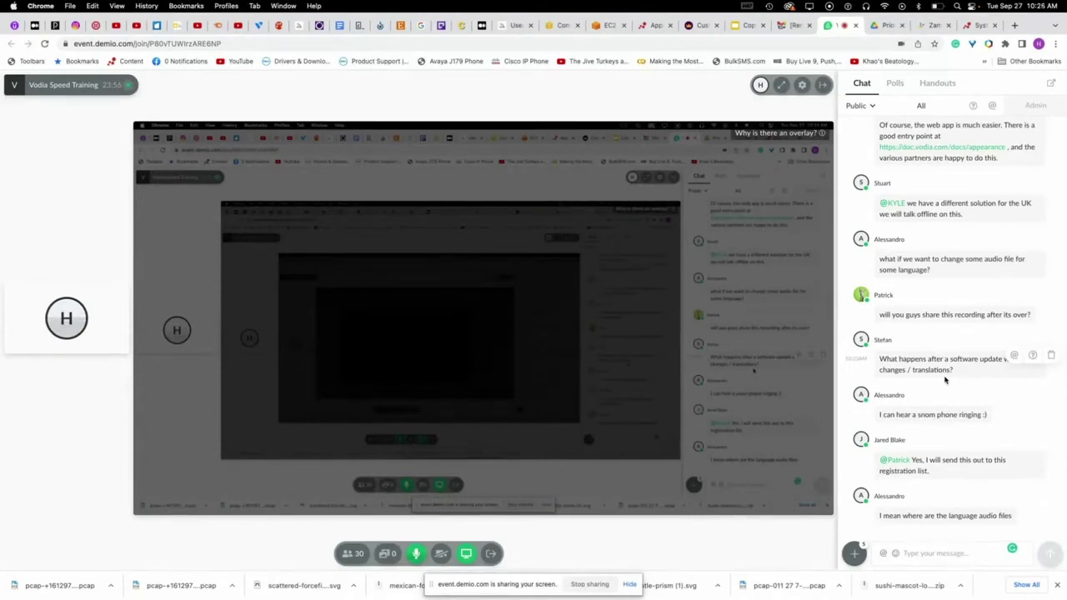
- Scroll through the voicemail email template code, then go to the EC2 terminal
{"action": "left_click", "coordinate": [980, 25]}
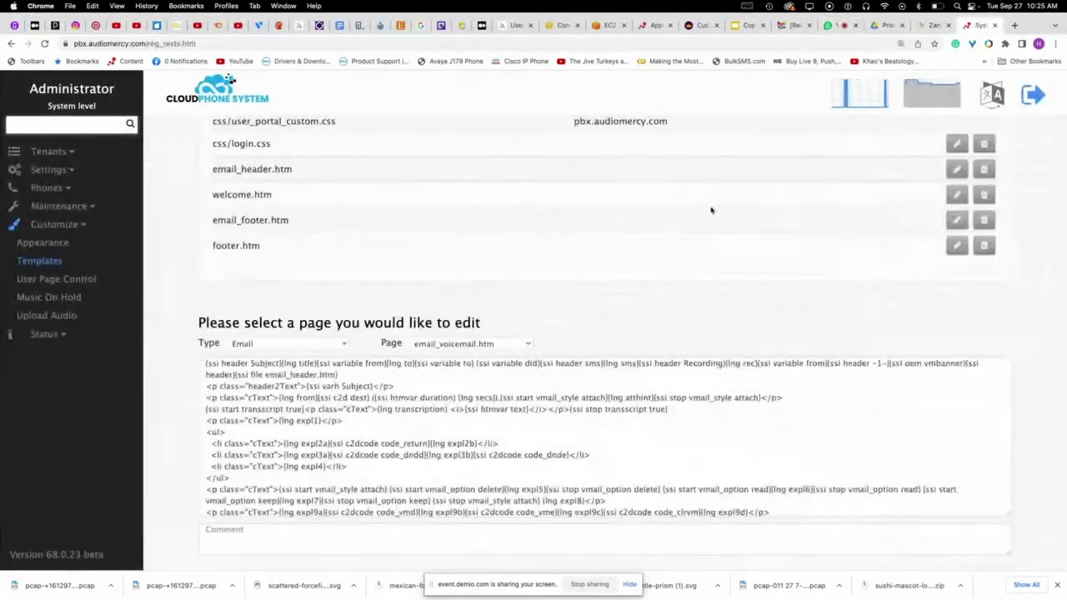
{"action": "scroll", "coordinate": [683, 229], "scroll_direction": "up", "scroll_amount": 2}
{"action": "scroll", "coordinate": [657, 246], "scroll_direction": "up", "scroll_amount": 5}
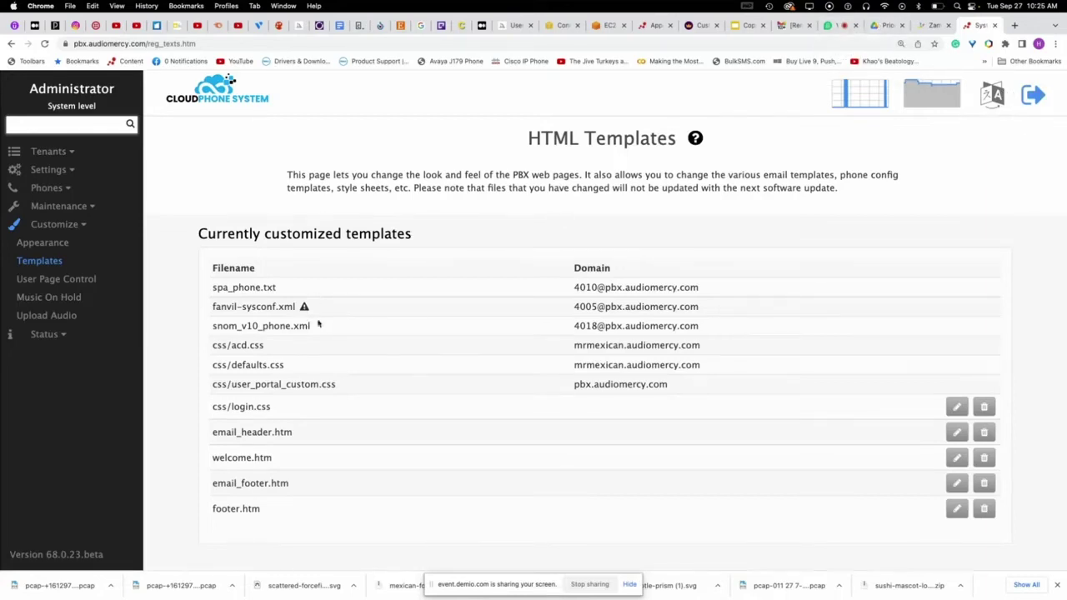
{"action": "scroll", "coordinate": [459, 307], "scroll_direction": "down", "scroll_amount": 3}
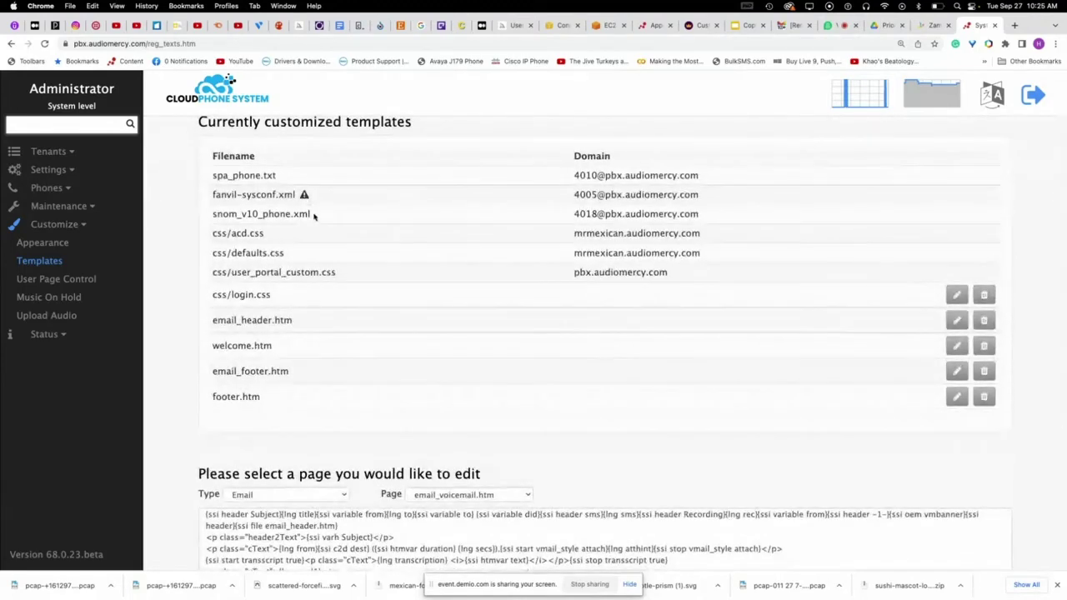
{"action": "scroll", "coordinate": [417, 233], "scroll_direction": "down", "scroll_amount": 3}
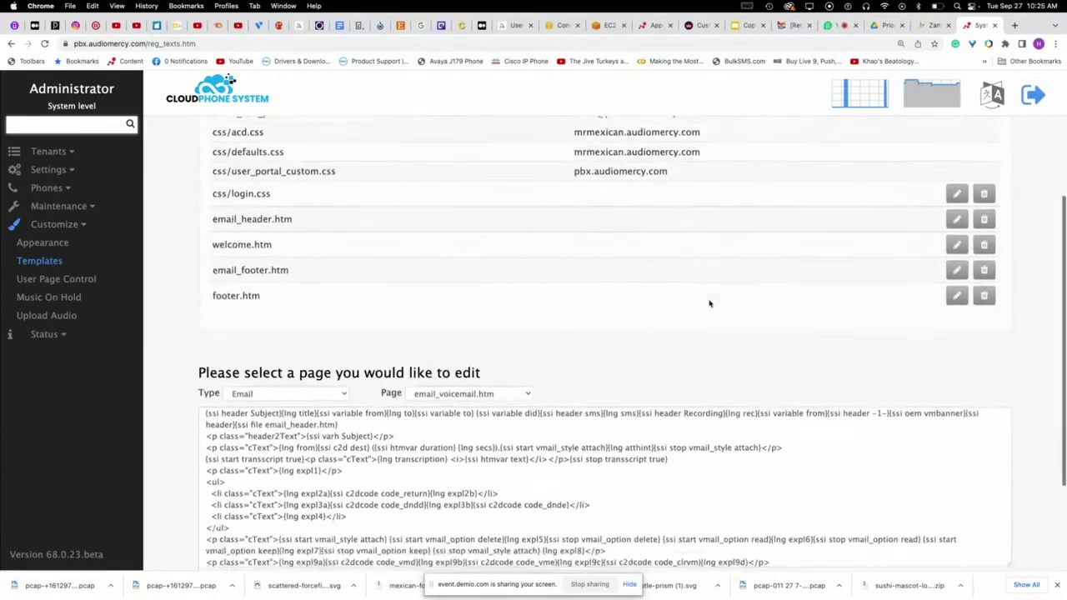
{"action": "scroll", "coordinate": [709, 304], "scroll_direction": "down", "scroll_amount": 3}
{"action": "scroll", "coordinate": [709, 304], "scroll_direction": "up", "scroll_amount": 8}
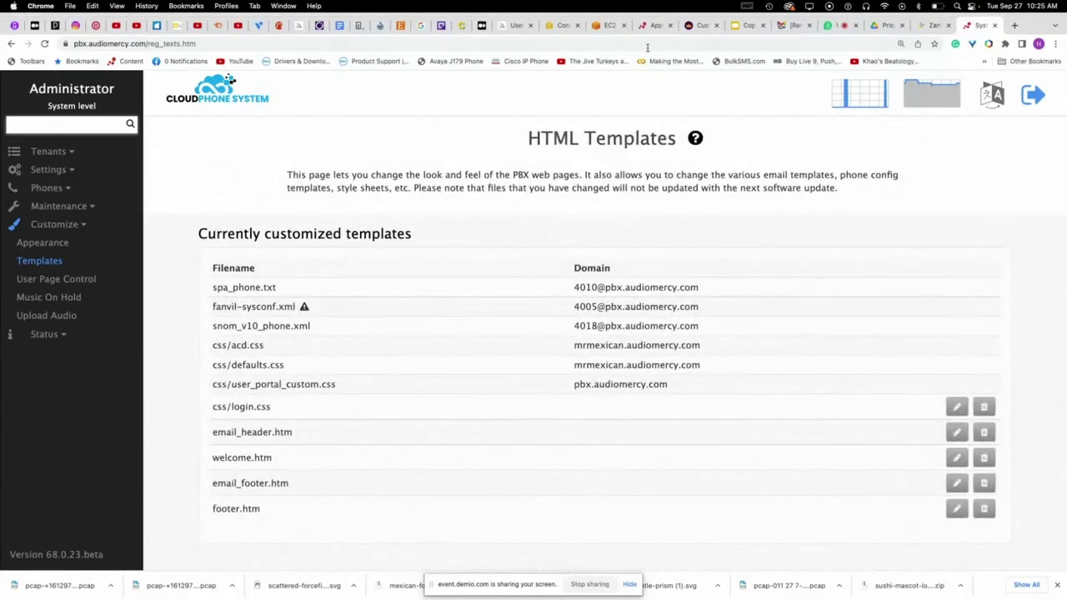
{"action": "left_click", "coordinate": [609, 25]}
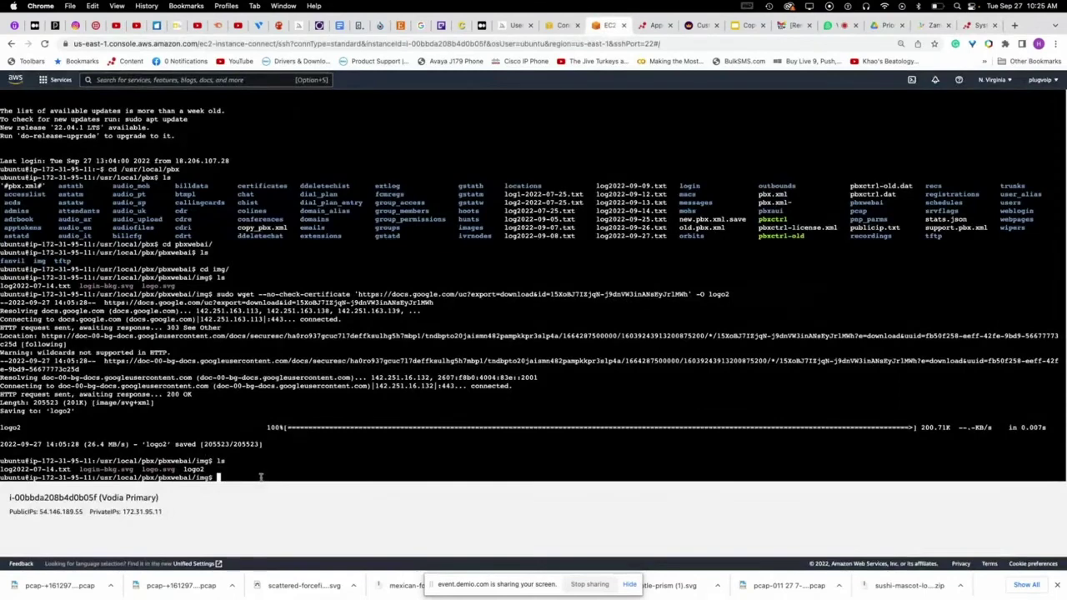
- List the server root directory, then move into /usr/local/pbx and list it
{"action": "type", "text": "cd //"}
{"action": "key", "text": "Return"}
{"action": "type", "text": "l"}
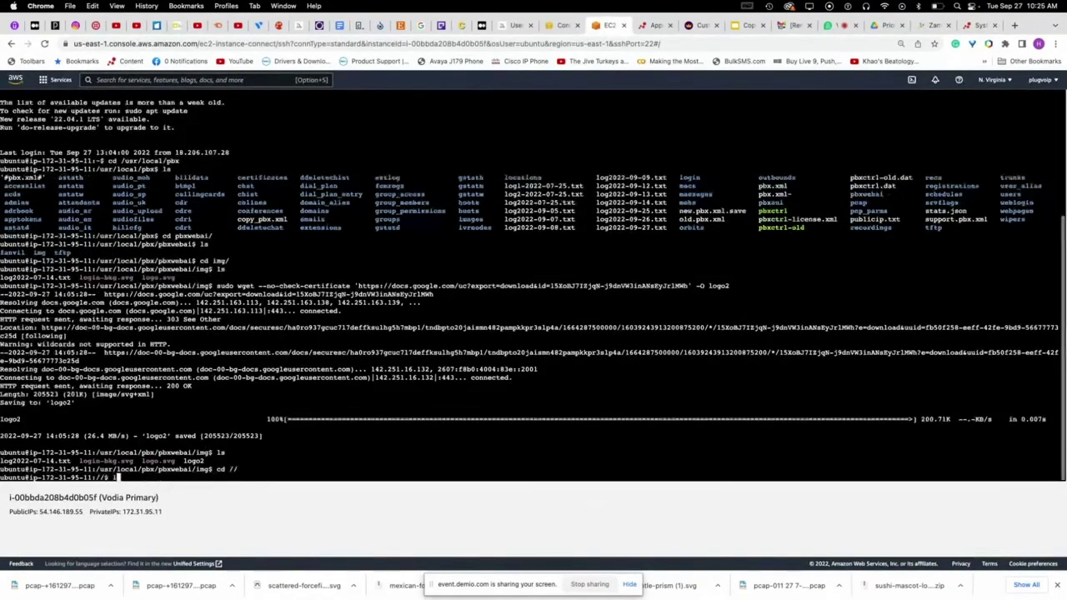
{"action": "type", "text": "s"}
{"action": "key", "text": "Return"}
{"action": "type", "text": "cd"}
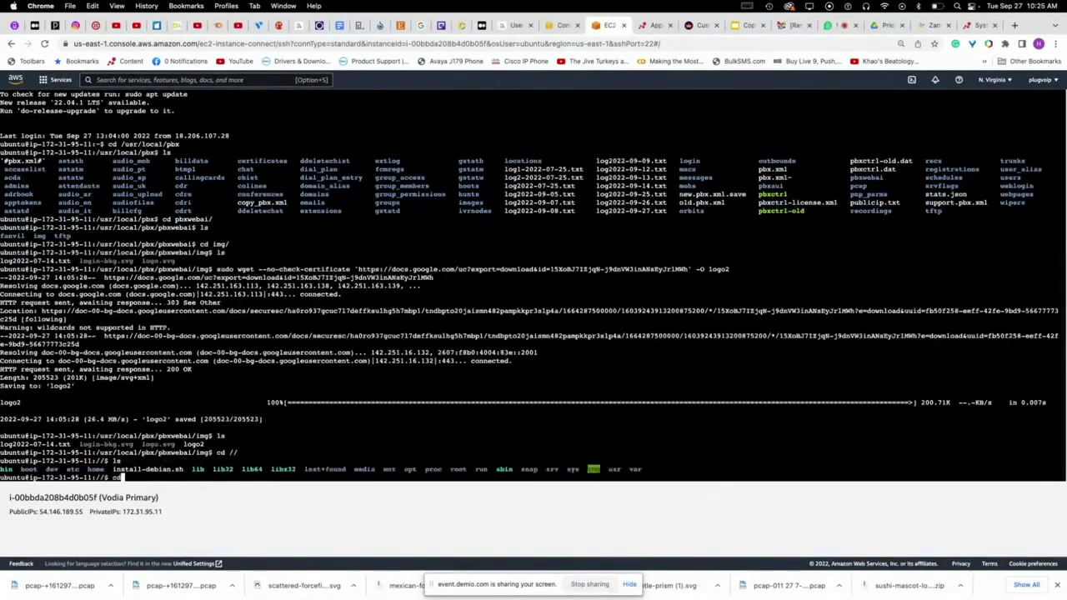
{"action": "key", "text": "BackSpace"}
{"action": "key", "text": "BackSpace"}
{"action": "key", "text": "BackSpace"}
{"action": "type", "text": "cd usr/local/pbx"}
{"action": "key", "text": "Return"}
{"action": "type", "text": "ls"}
{"action": "key", "text": "Return"}
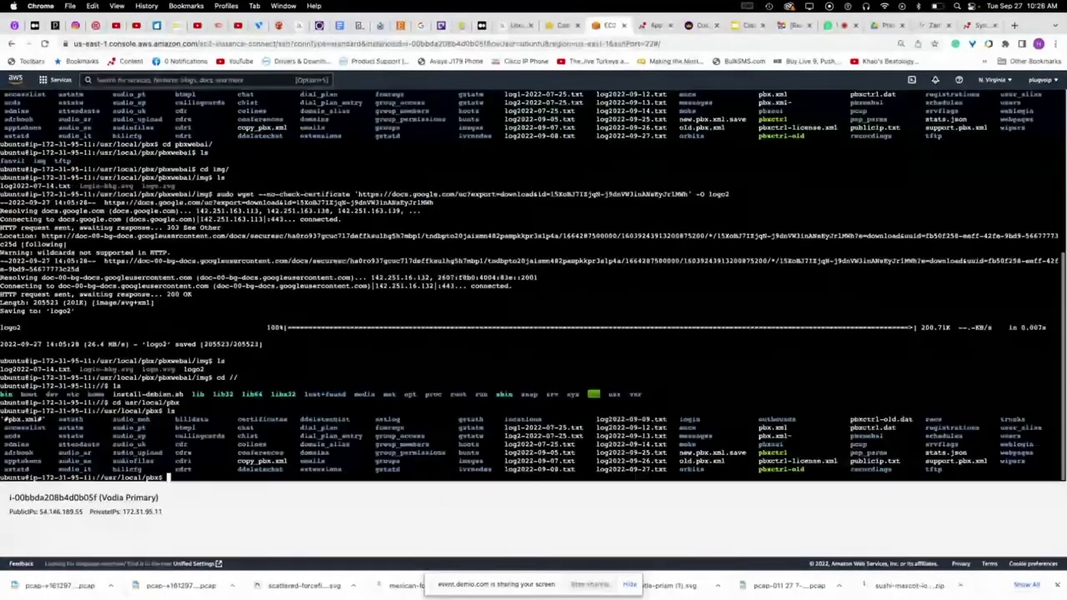
- Tab-complete the trunks folder name, delete it, and switch to the webinar chat
{"action": "type", "text": "cd trunk"}
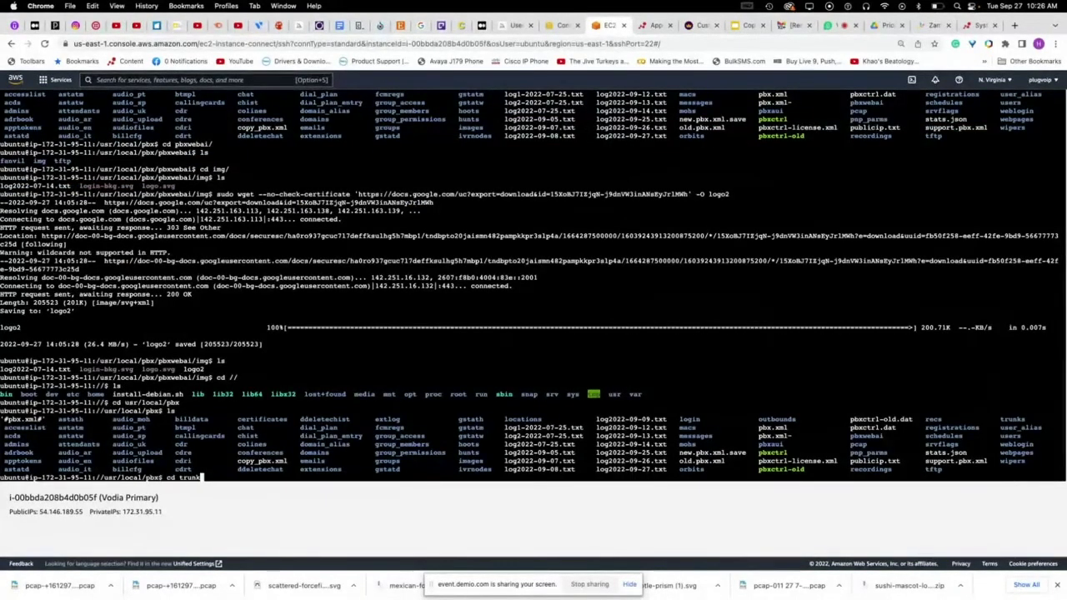
{"action": "key", "text": "BackSpace"}
{"action": "key", "text": "BackSpace"}
{"action": "key", "text": "BackSpace"}
{"action": "key", "text": "BackSpace"}
{"action": "key", "text": "BackSpace"}
{"action": "key", "text": "BackSpace"}
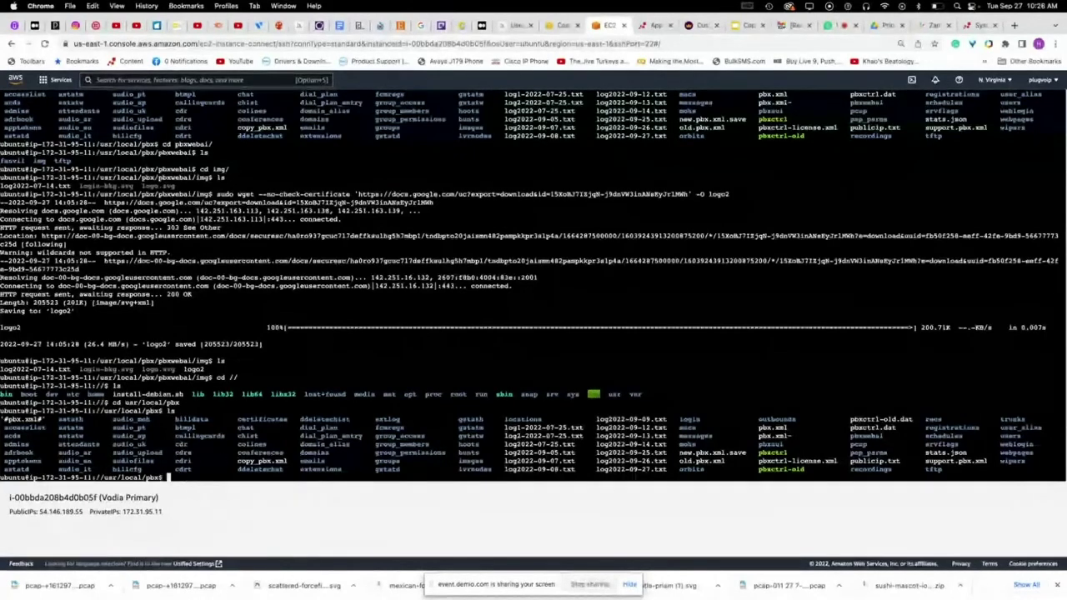
{"action": "type", "text": "trun"}
{"action": "key", "text": "Tab"}
{"action": "key", "text": "BackSpace"}
{"action": "key", "text": "BackSpace"}
{"action": "key", "text": "BackSpace"}
{"action": "key", "text": "BackSpace"}
{"action": "key", "text": "BackSpace"}
{"action": "key", "text": "BackSpace"}
{"action": "key", "text": "BackSpace"}
{"action": "key", "text": "BackSpace"}
{"action": "key", "text": "BackSpace"}
{"action": "key", "text": "BackSpace"}
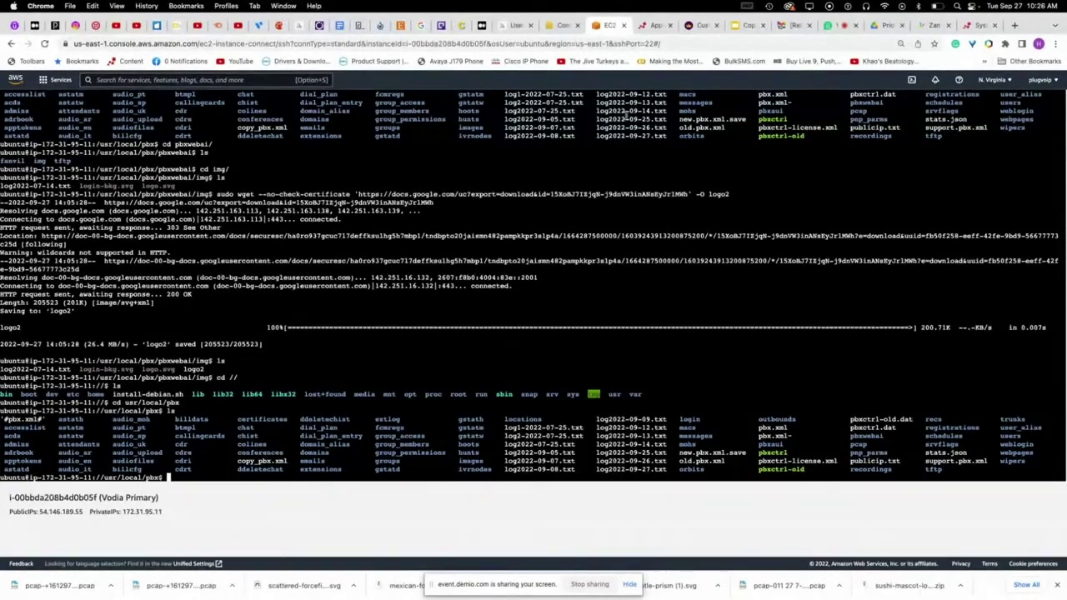
{"action": "left_click", "coordinate": [834, 25]}
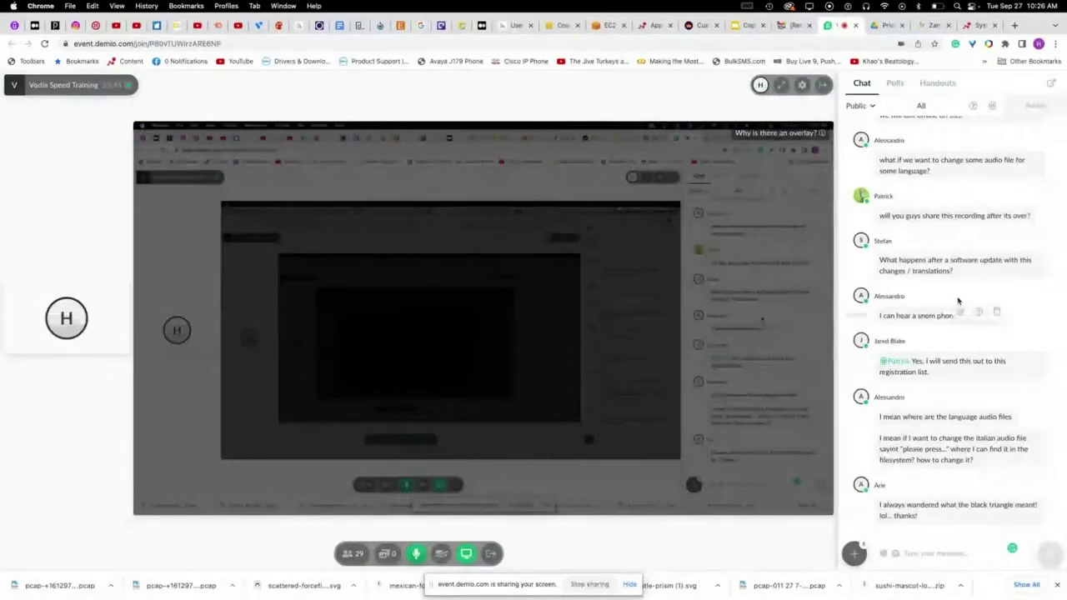
- Read the chat questions about language audio files, then return to the terminal
{"action": "scroll", "coordinate": [947, 348], "scroll_direction": "up", "scroll_amount": 1}
{"action": "scroll", "coordinate": [950, 351], "scroll_direction": "down", "scroll_amount": 1}
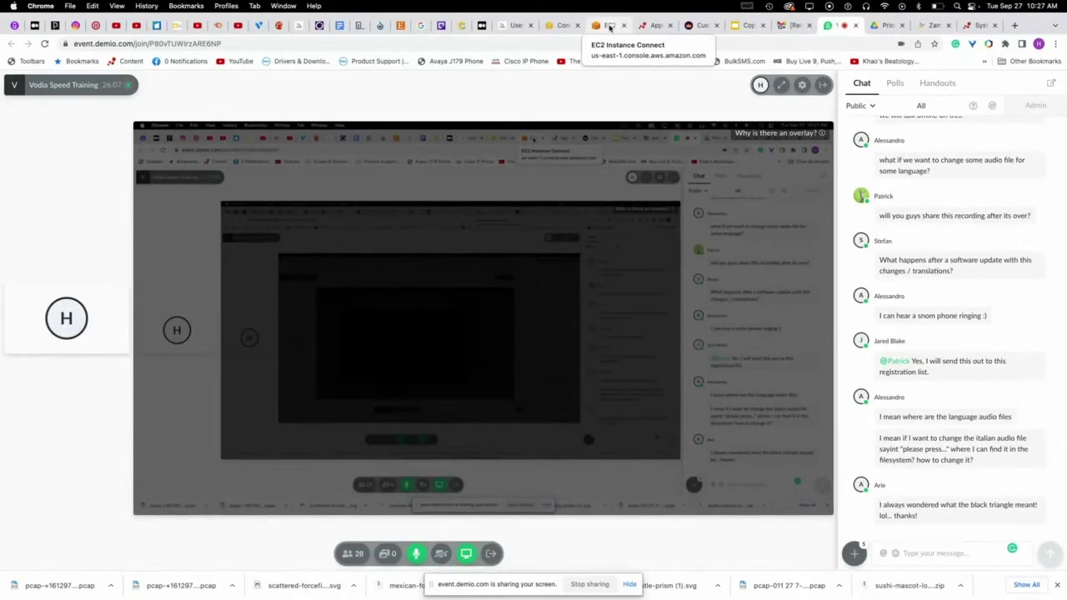
{"action": "left_click", "coordinate": [610, 26]}
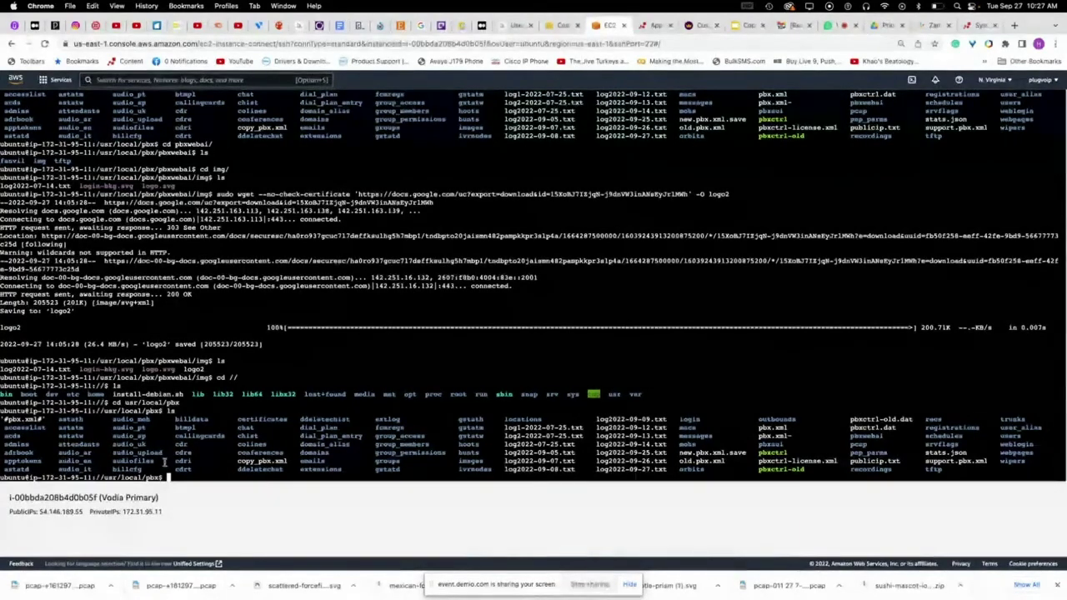
{"action": "left_click_drag", "start_coordinate": [58, 471], "coordinate": [88, 471]}
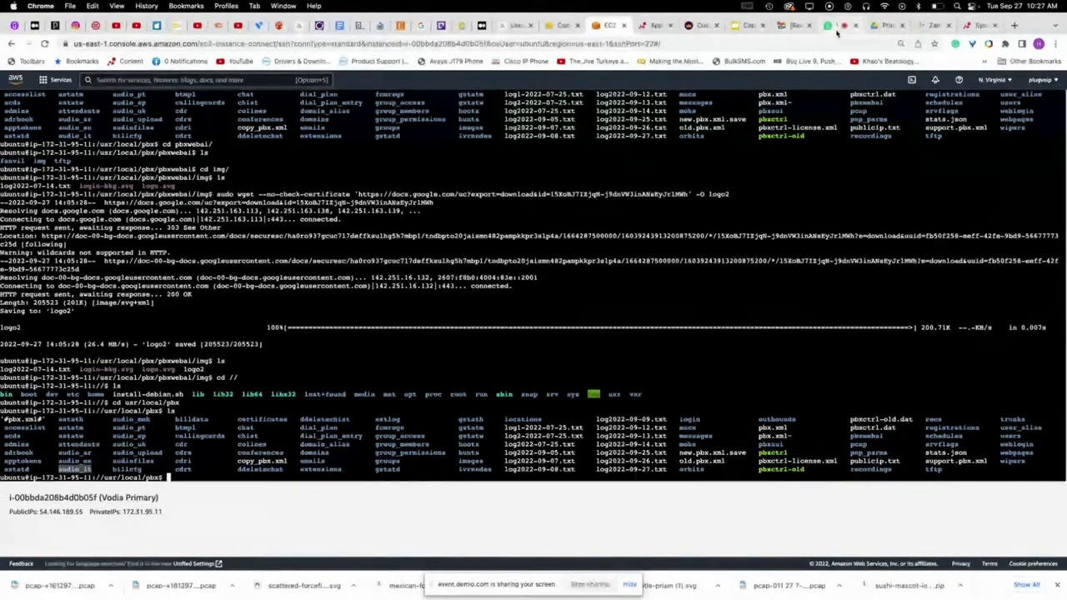
{"action": "left_click", "coordinate": [835, 26]}
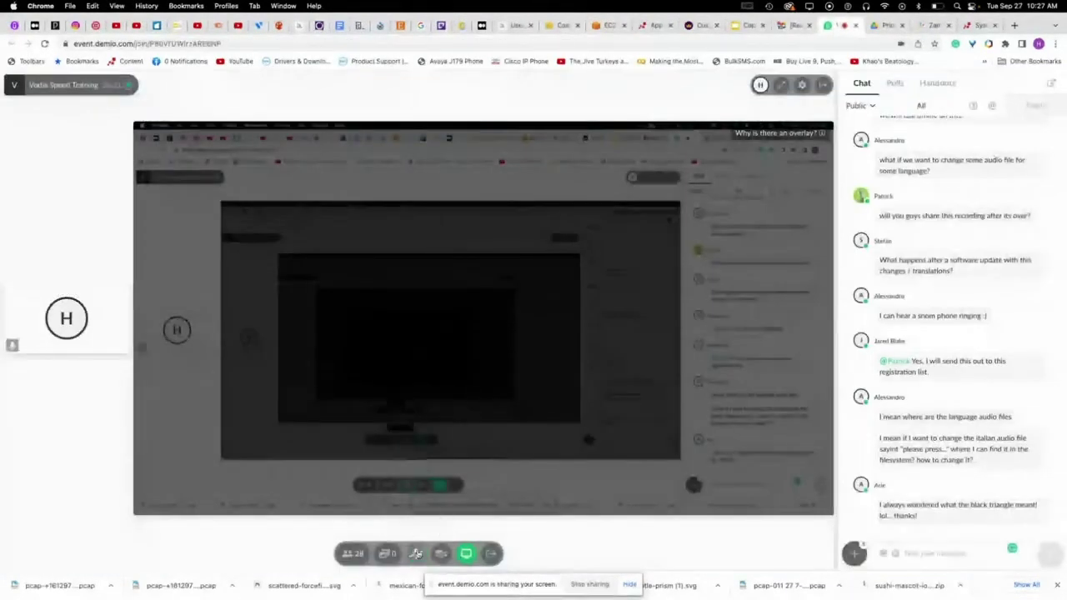
{"action": "left_click", "coordinate": [416, 553]}
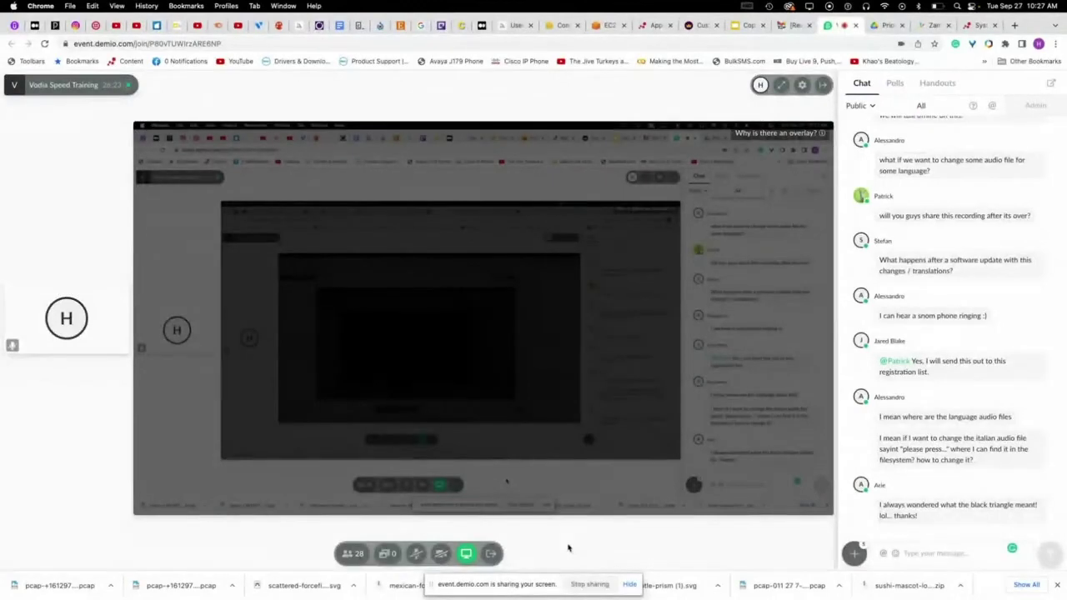
{"action": "left_click", "coordinate": [416, 553]}
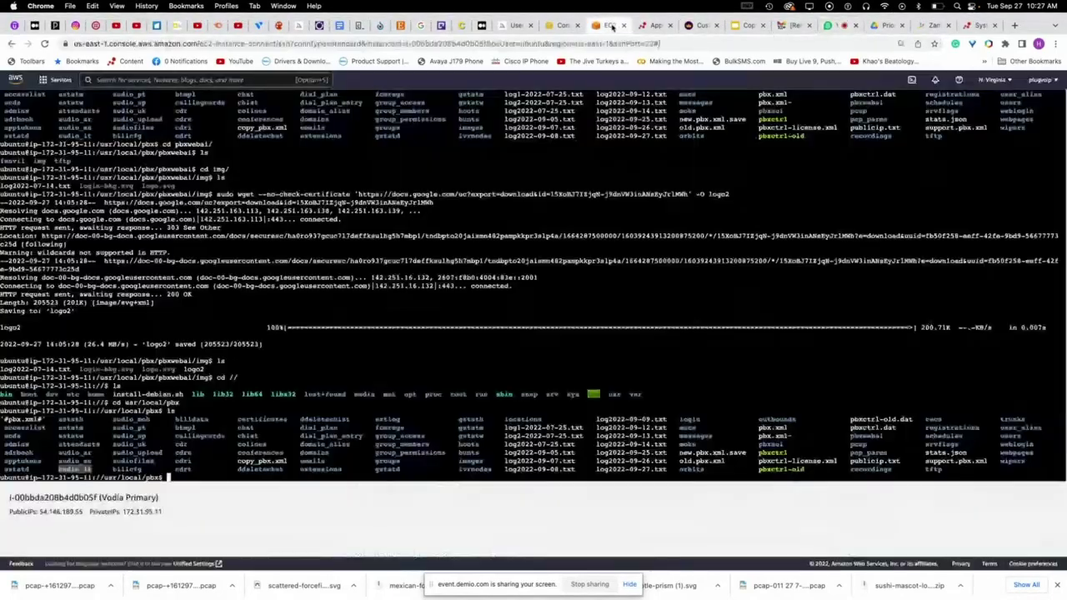
{"action": "left_click", "coordinate": [608, 25]}
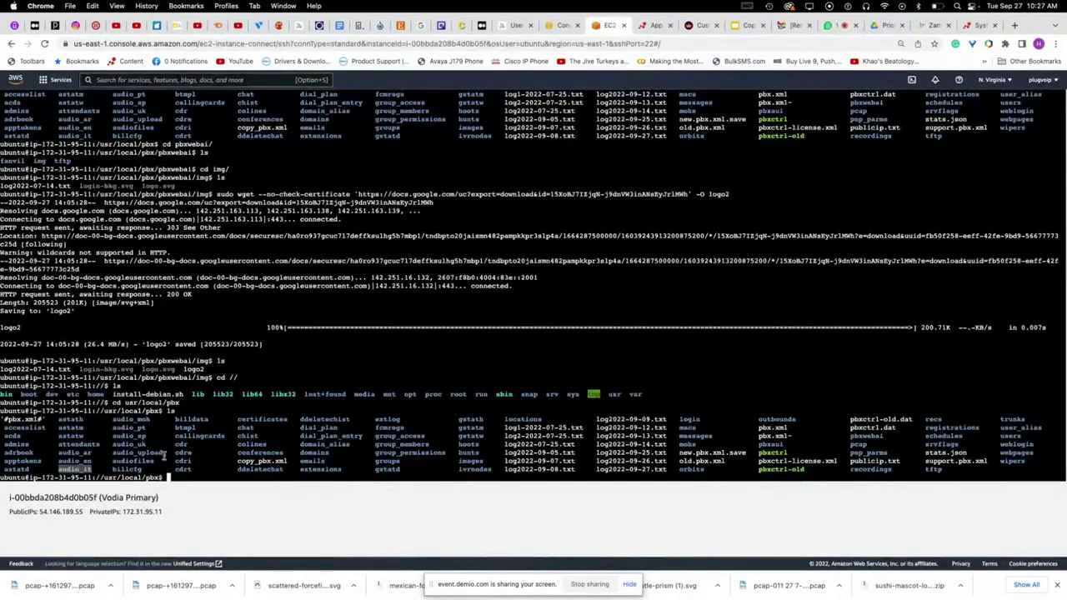
- Enter audio_it/ and list its Italian .wav prompt files, then return to the webinar
{"action": "left_click", "coordinate": [71, 456]}
{"action": "left_click_drag", "start_coordinate": [59, 453], "coordinate": [94, 454]}
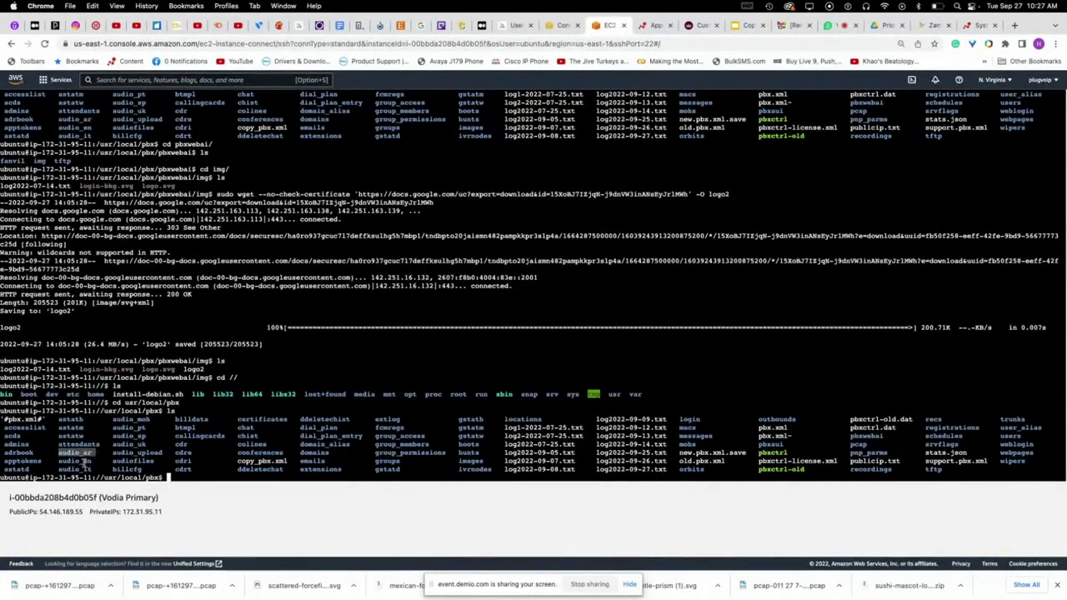
{"action": "left_click", "coordinate": [169, 478]}
{"action": "type", "text": "cd "}
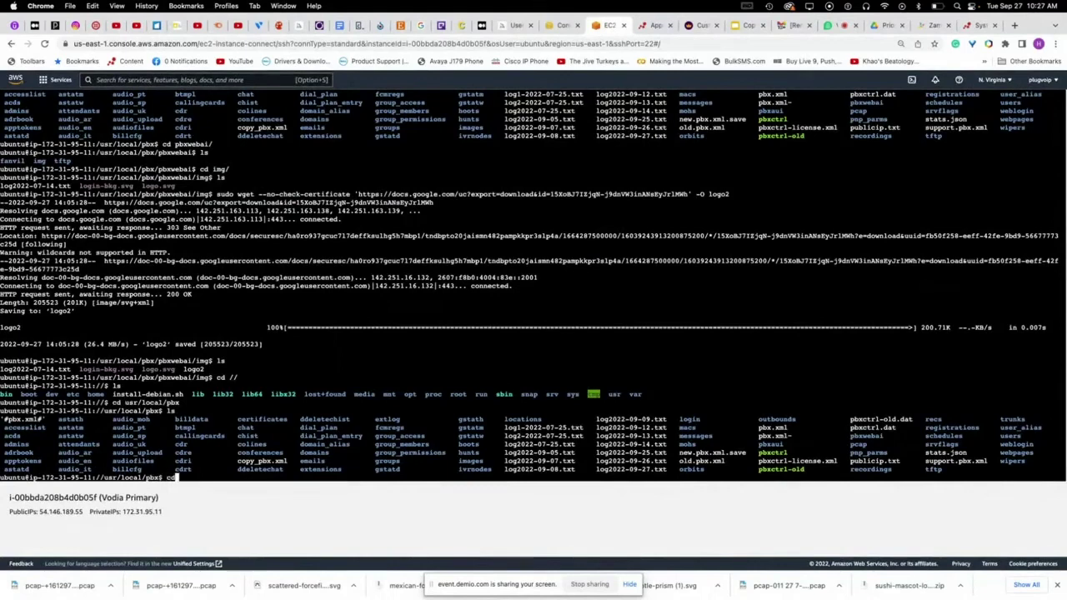
{"action": "type", "text": "audio"}
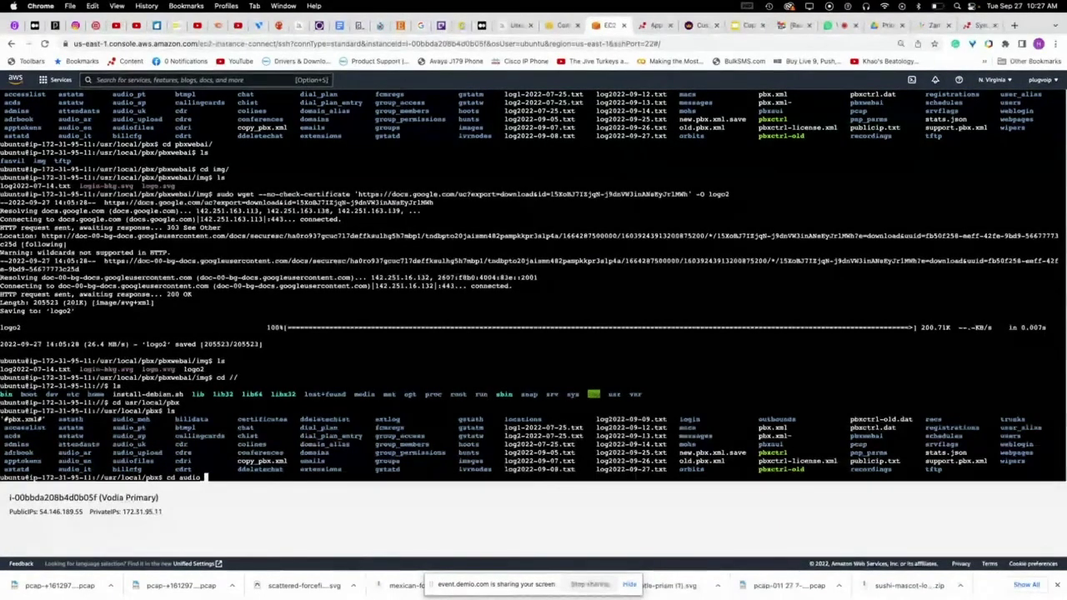
{"action": "type", "text": "_it/"}
{"action": "key", "text": "Return"}
{"action": "type", "text": "ls"}
{"action": "key", "text": "Return"}
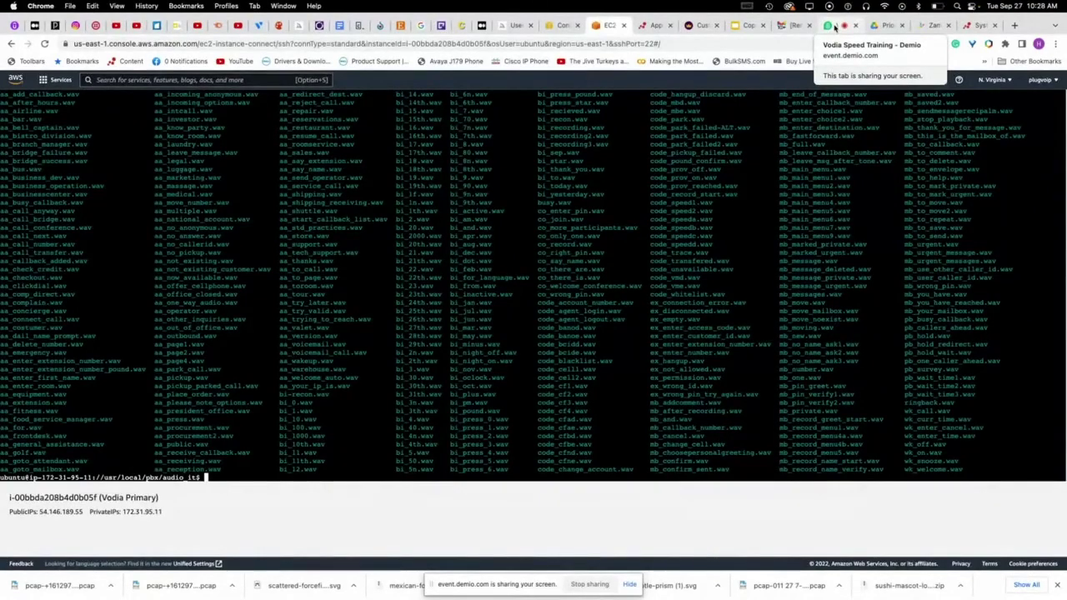
{"action": "left_click", "coordinate": [834, 26]}
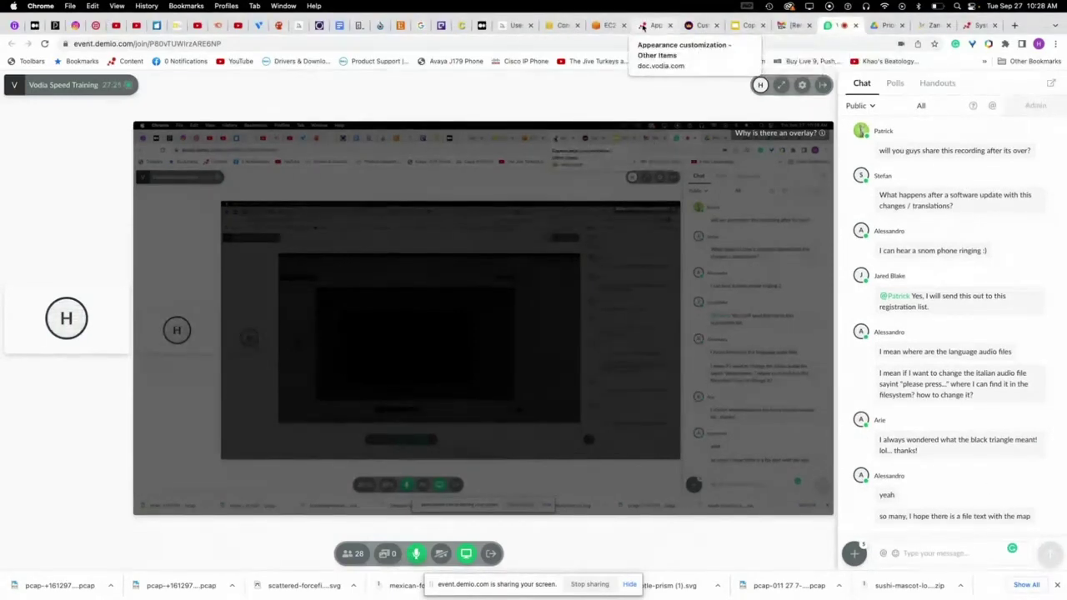
- View the HTML Templates page and appearance customization docs, then return to the audio_it listing
{"action": "left_click", "coordinate": [972, 26]}
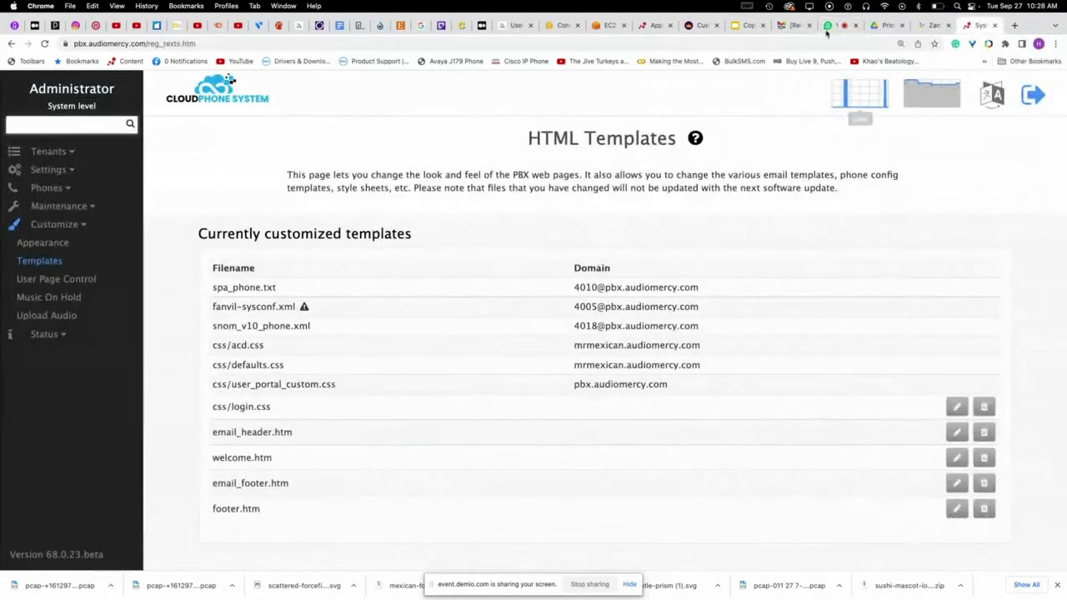
{"action": "left_click", "coordinate": [646, 31]}
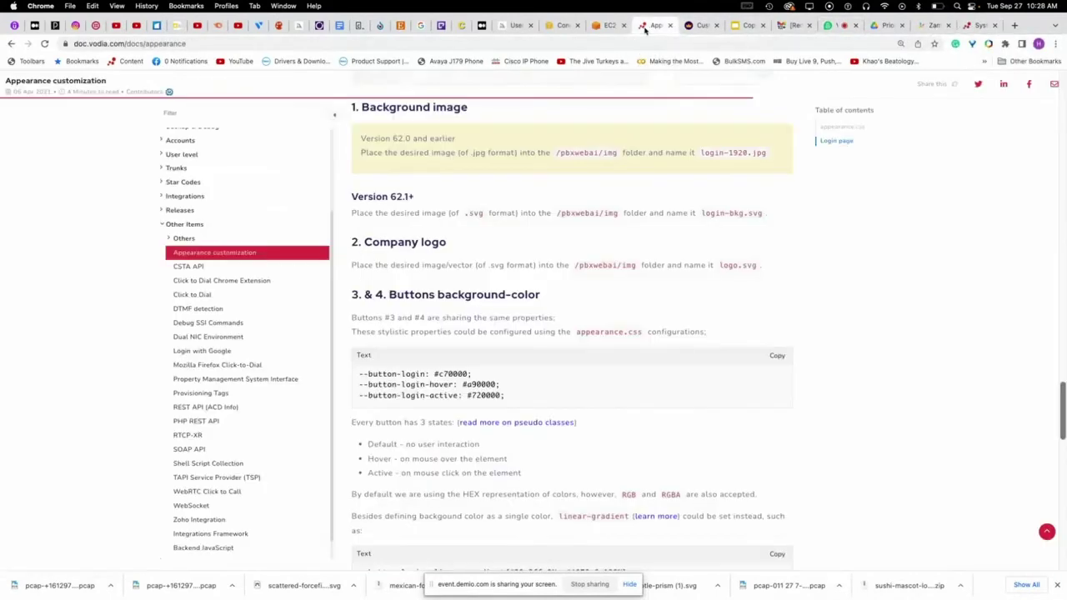
{"action": "left_click", "coordinate": [609, 26]}
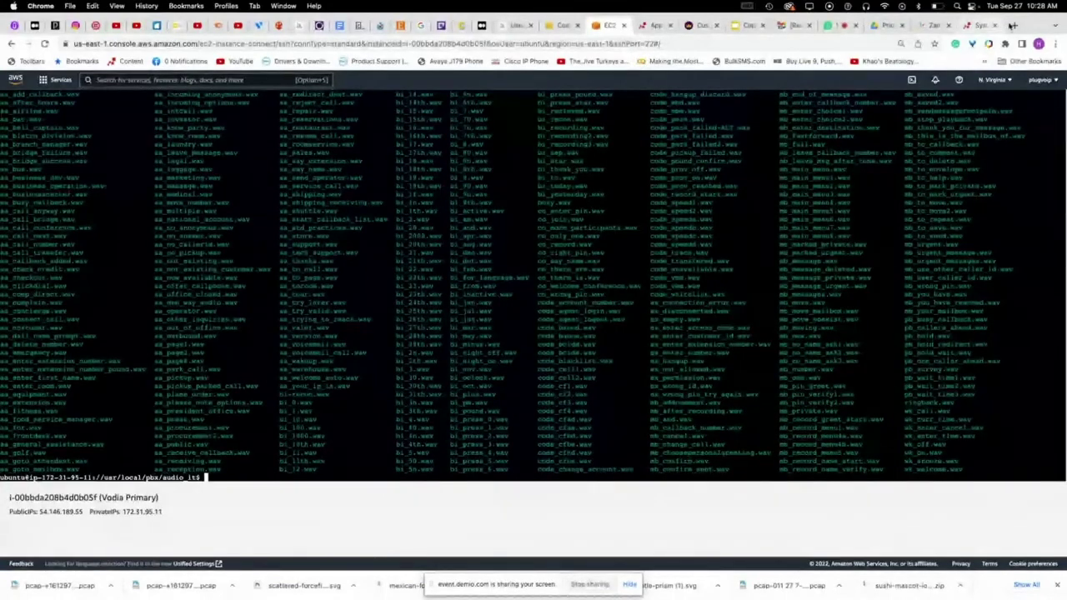
- Search the AWS console for 'polly' and open Amazon Polly's Text-to-Speech page
{"action": "left_click", "coordinate": [560, 25]}
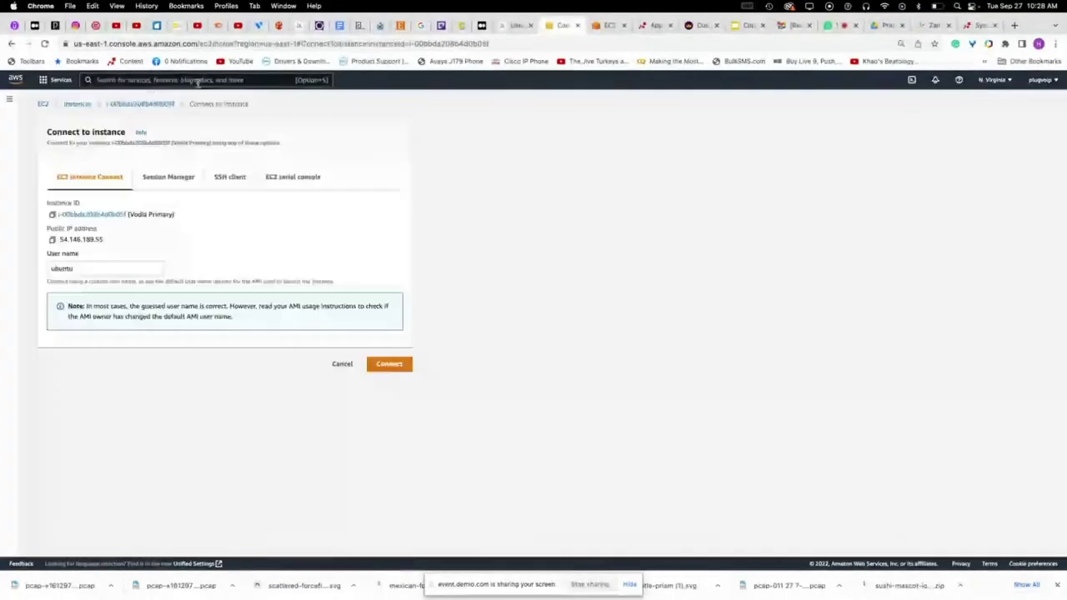
{"action": "left_click", "coordinate": [197, 81]}
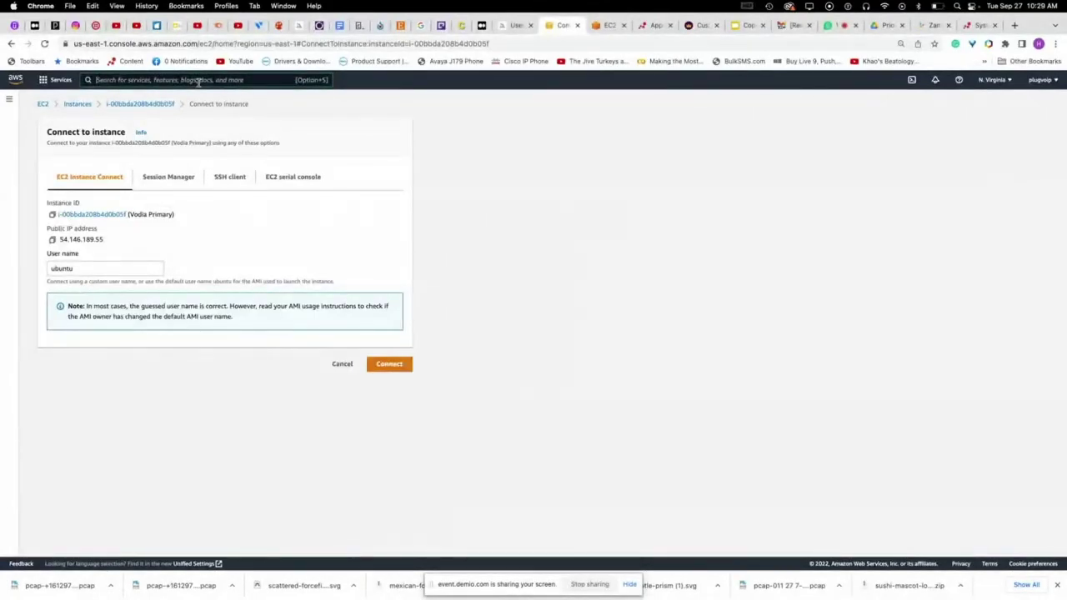
{"action": "type", "text": "voice"}
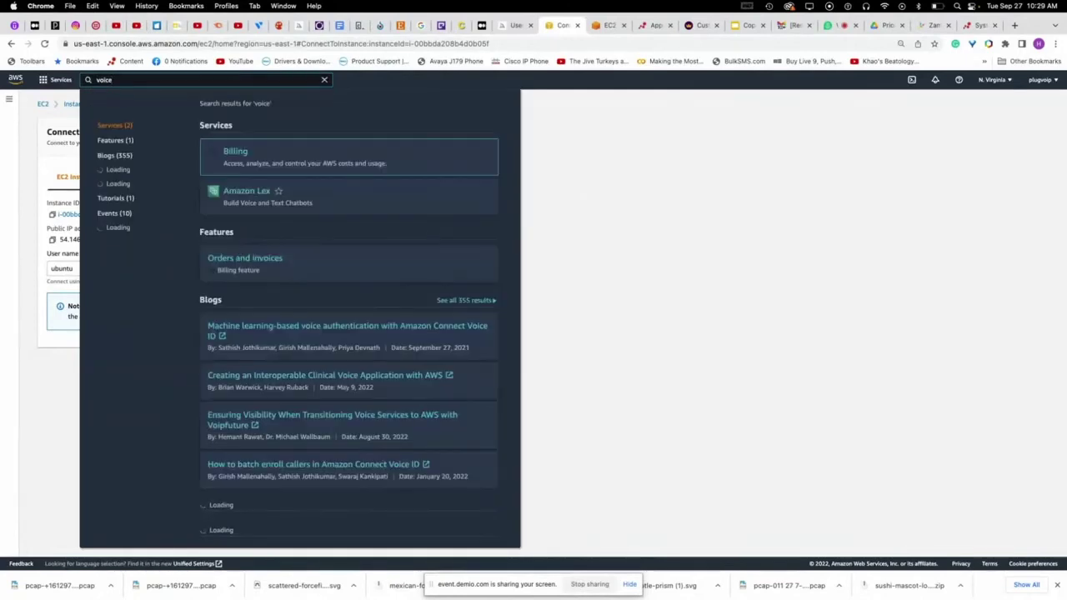
{"action": "key", "text": "BackSpace"}
{"action": "key", "text": "BackSpace"}
{"action": "key", "text": "BackSpace"}
{"action": "key", "text": "BackSpace"}
{"action": "key", "text": "BackSpace"}
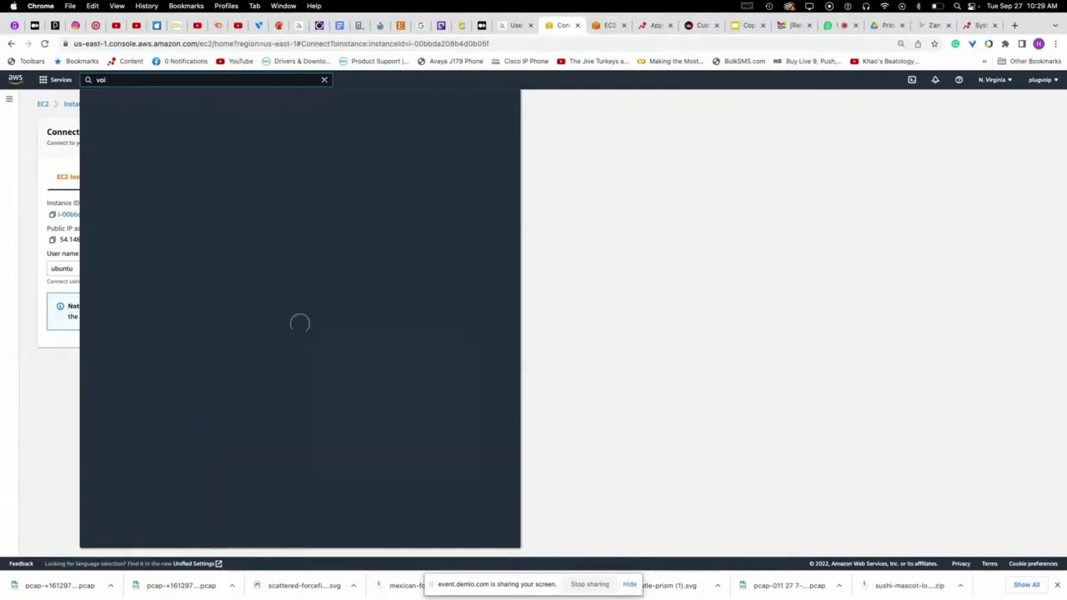
{"action": "type", "text": "polly"}
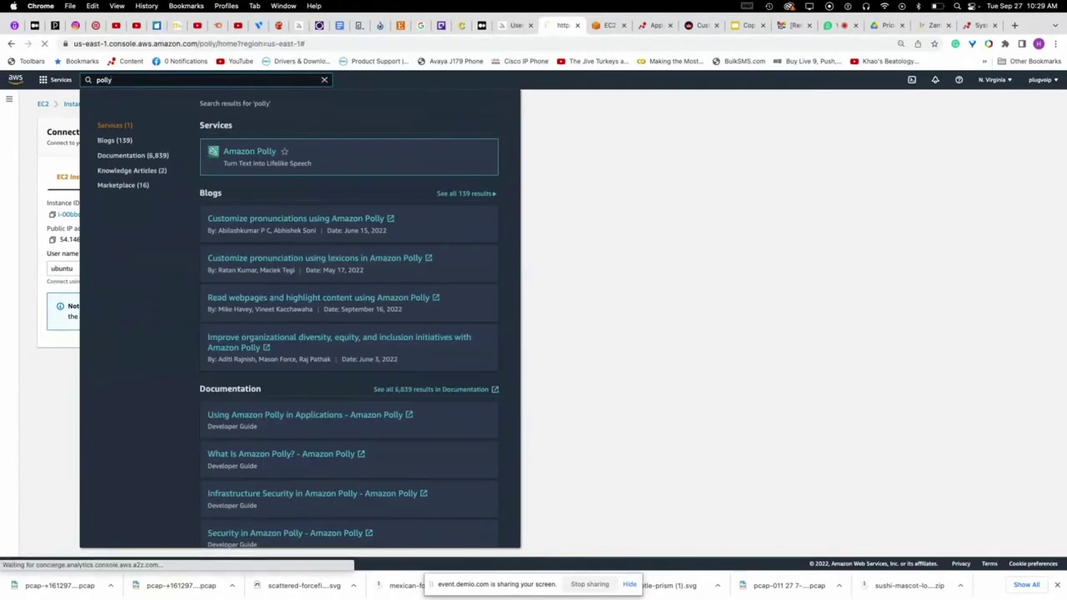
{"action": "key", "text": "Return"}
{"action": "left_click", "coordinate": [232, 233]}
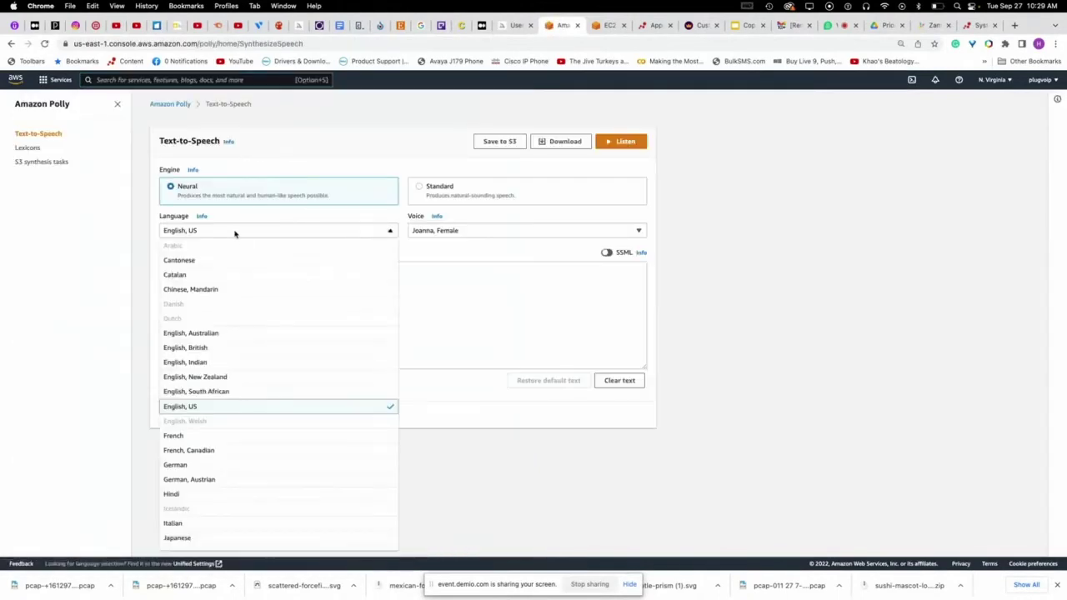
- Play the sample text with the Kendra female English, US voice, then return to the terminal
{"action": "left_click", "coordinate": [195, 407]}
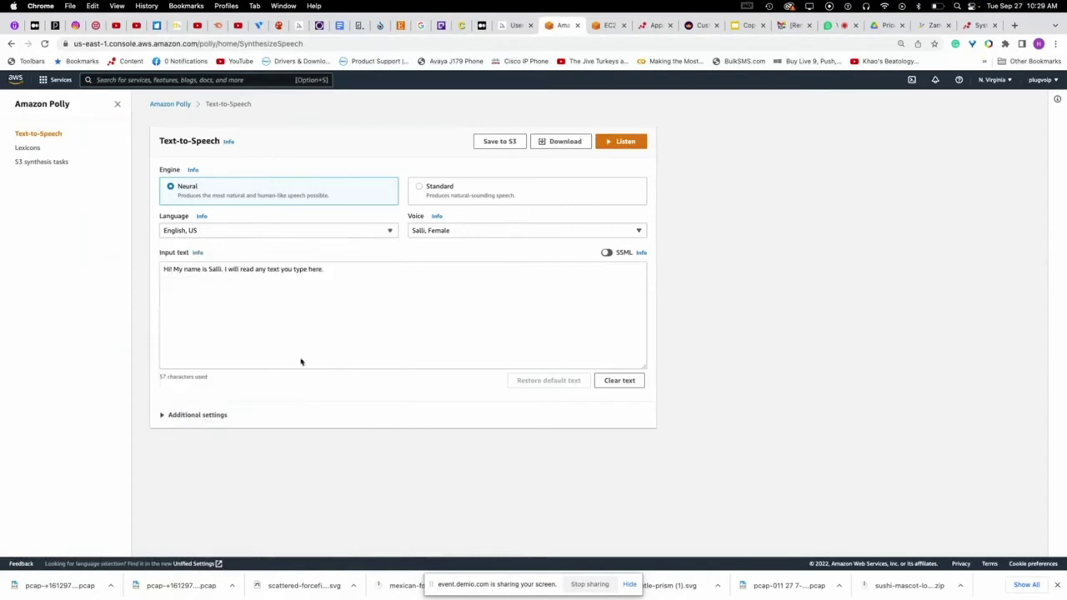
{"action": "left_click", "coordinate": [431, 233]}
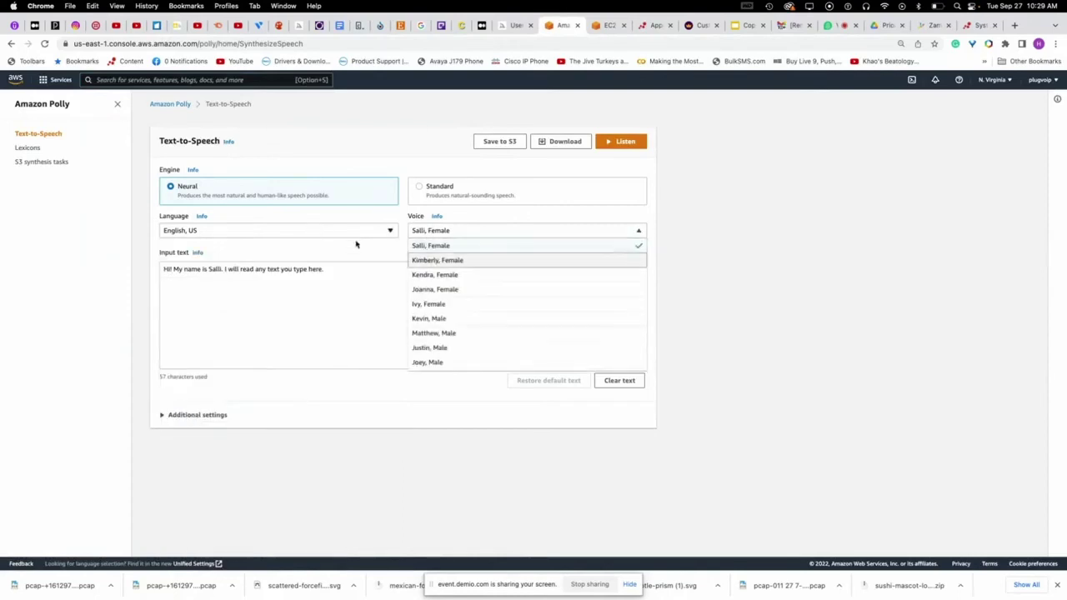
{"action": "left_click", "coordinate": [425, 274]}
{"action": "left_click", "coordinate": [313, 294]}
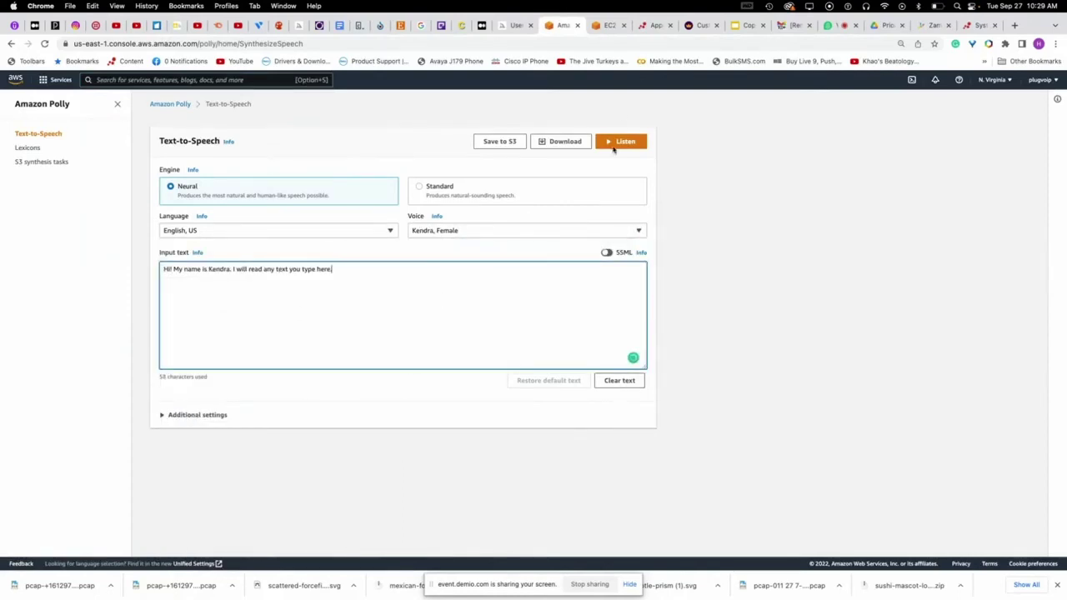
{"action": "left_click", "coordinate": [616, 150]}
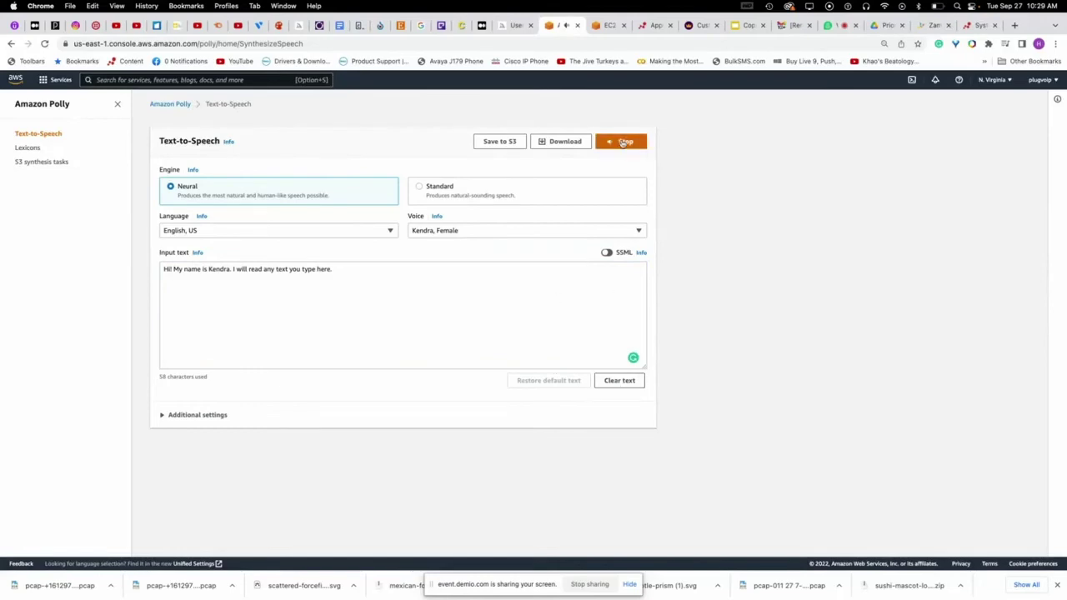
{"action": "left_click", "coordinate": [624, 142]}
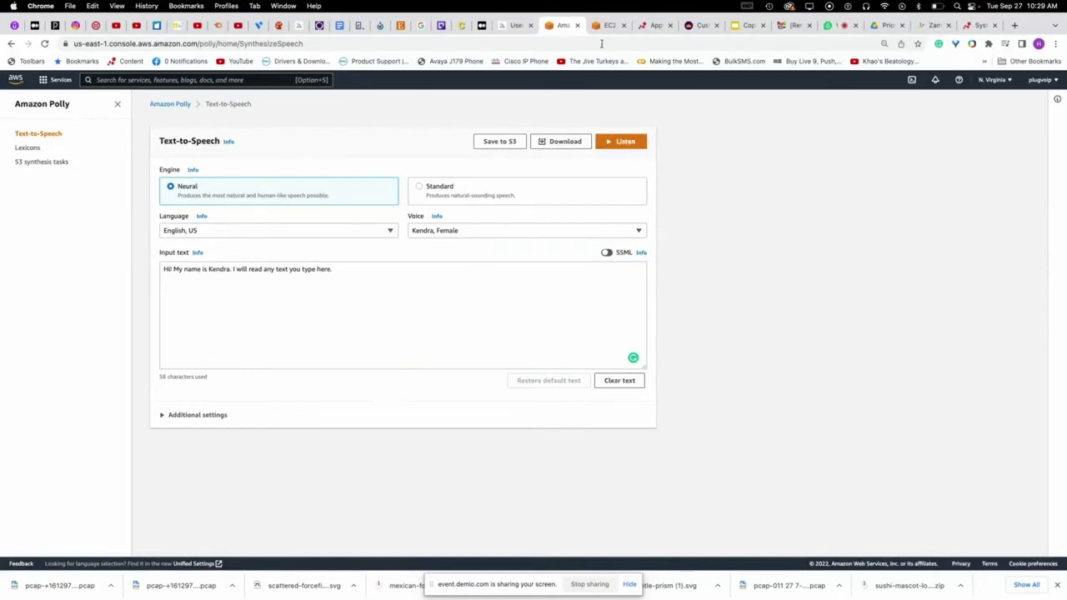
{"action": "left_click", "coordinate": [608, 25]}
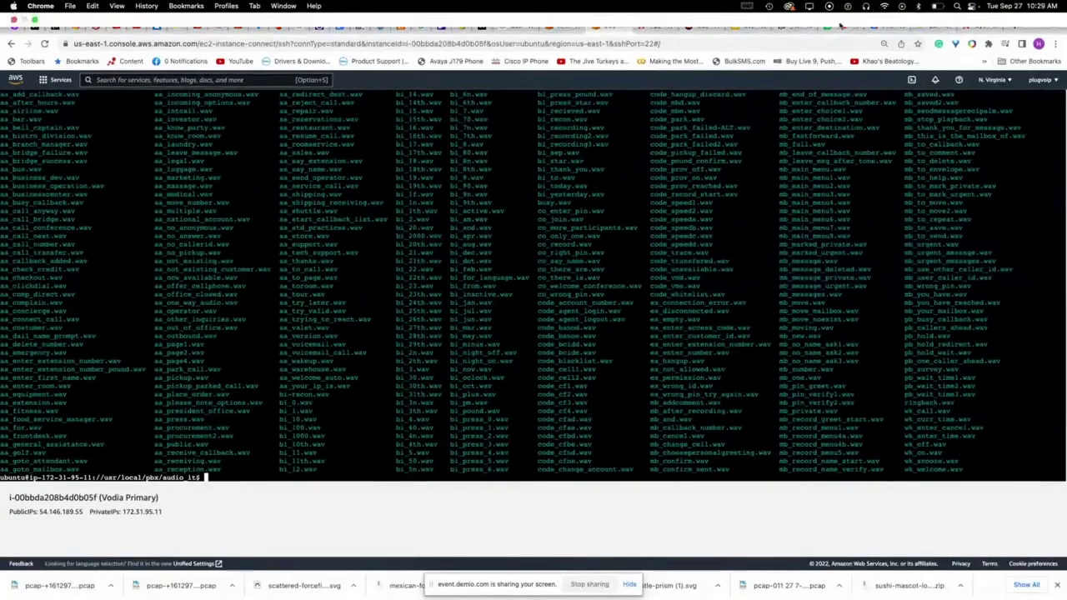
- Highlight the attendee's file-map remark in the webinar chat, then return to the terminal
{"action": "left_click", "coordinate": [837, 26]}
{"action": "scroll", "coordinate": [1014, 375], "scroll_direction": "down", "scroll_amount": 2}
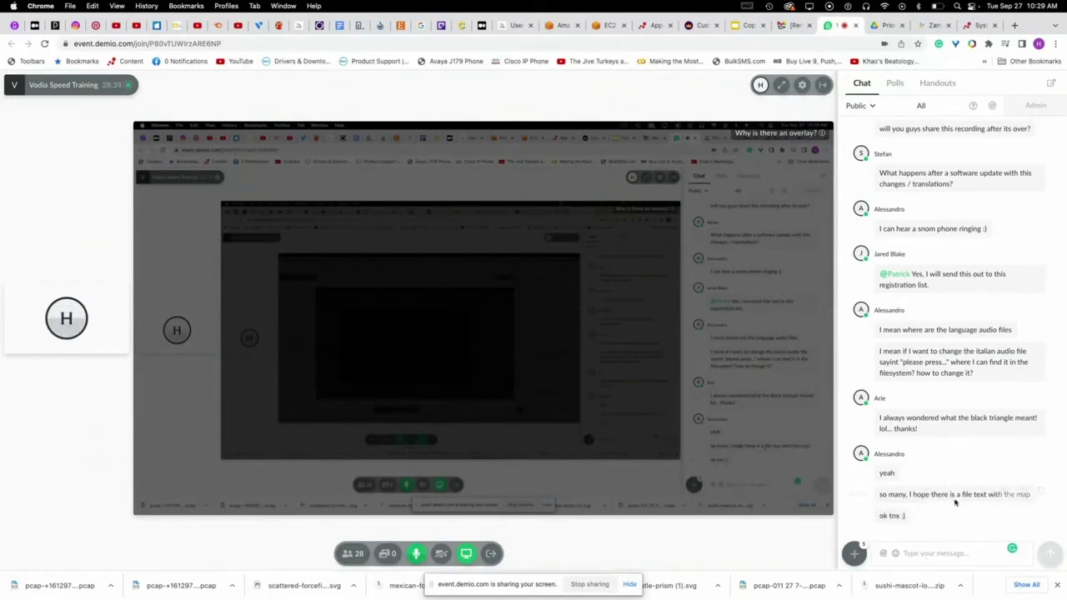
{"action": "left_click_drag", "start_coordinate": [936, 495], "coordinate": [1023, 494]}
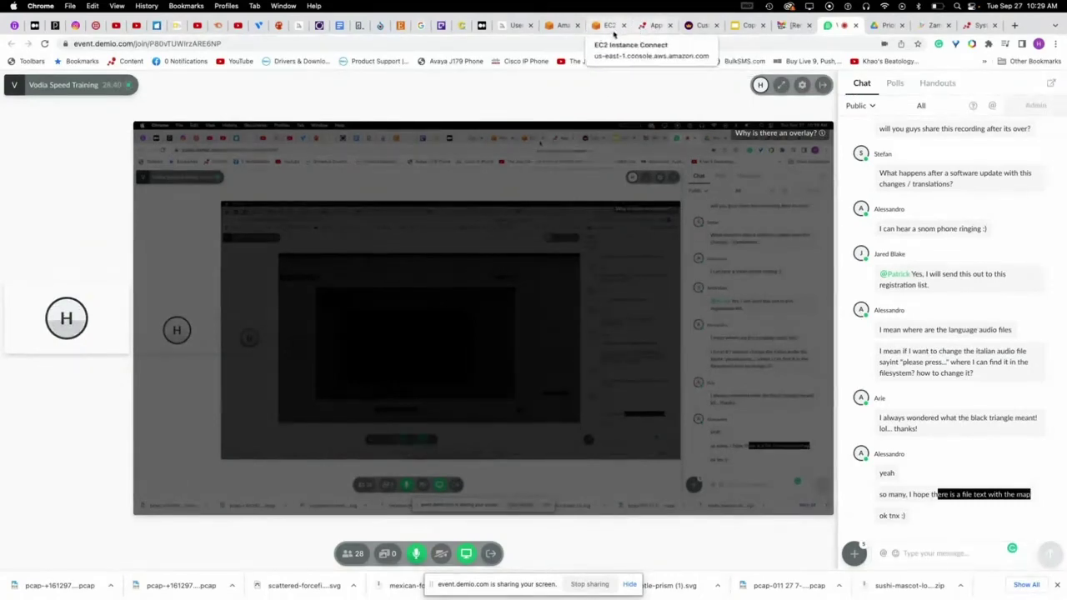
{"action": "left_click", "coordinate": [604, 25]}
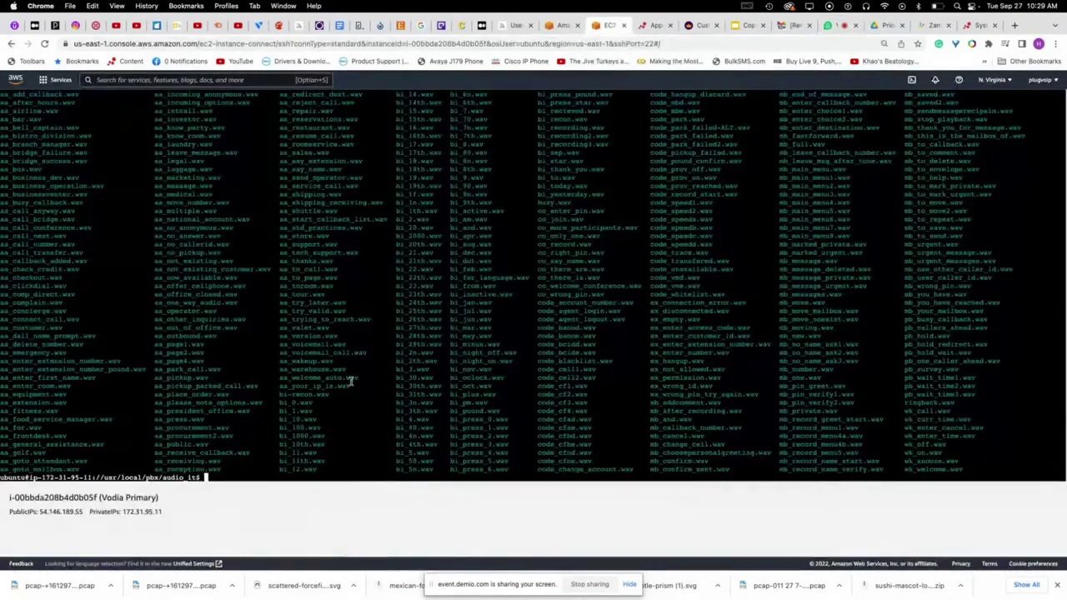
- Move up to /usr/local/pbx with cd .. and ls, then switch to the PBX admin pages
{"action": "type", "text": "cd .."}
{"action": "key", "text": "Return"}
{"action": "type", "text": "ls"}
{"action": "key", "text": "Return"}
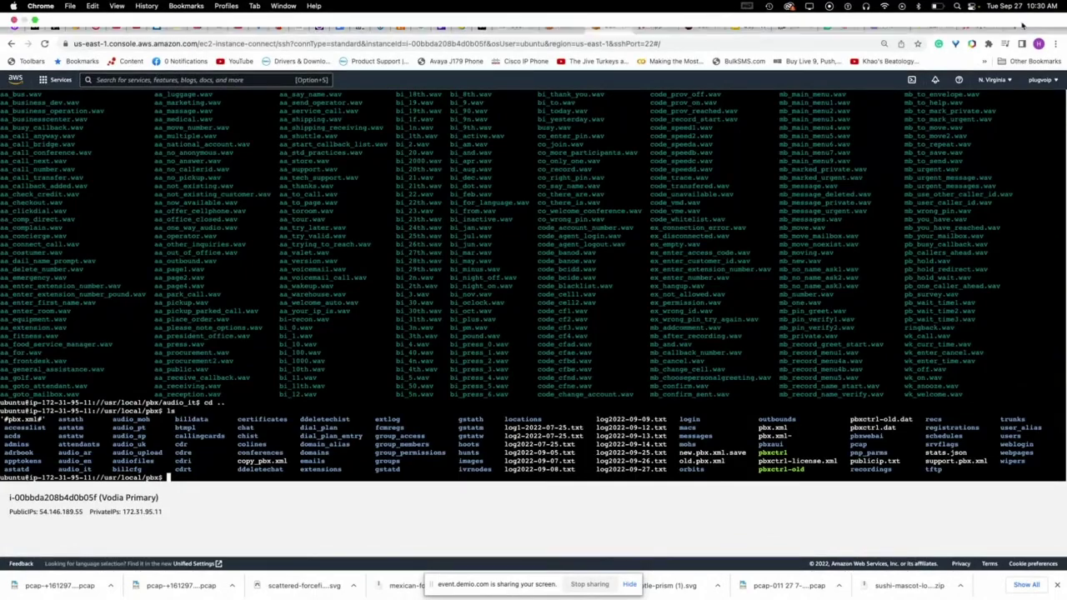
{"action": "left_click", "coordinate": [834, 25]}
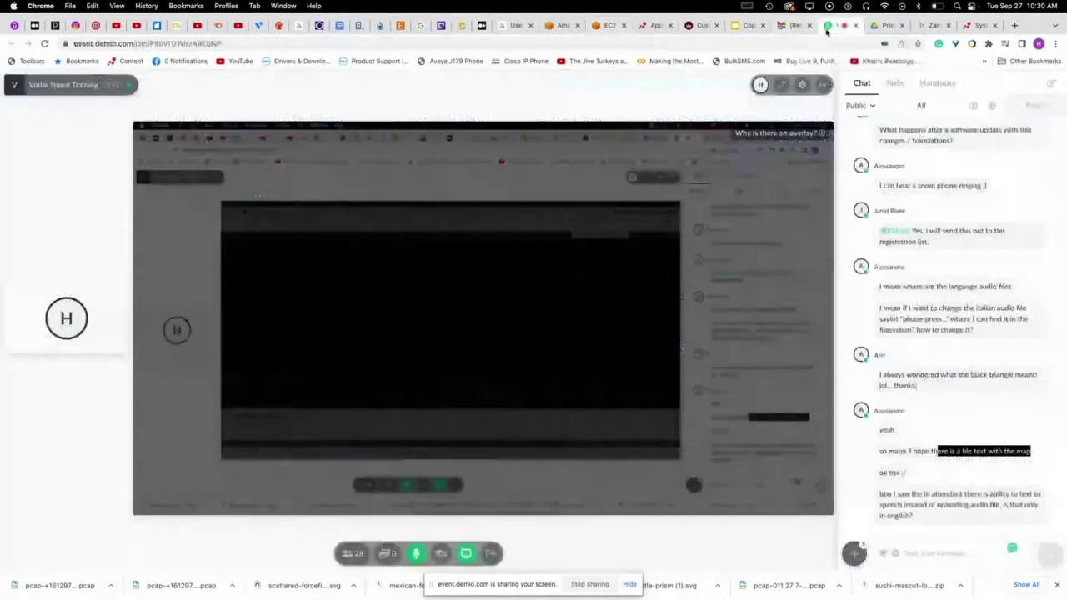
{"action": "left_click", "coordinate": [927, 550]}
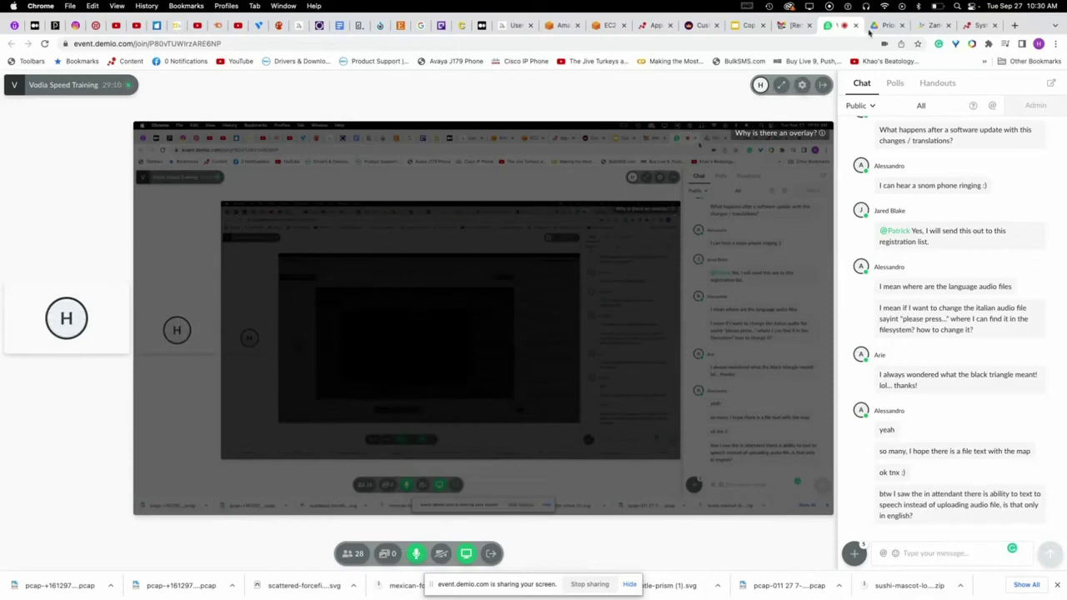
{"action": "left_click", "coordinate": [975, 25]}
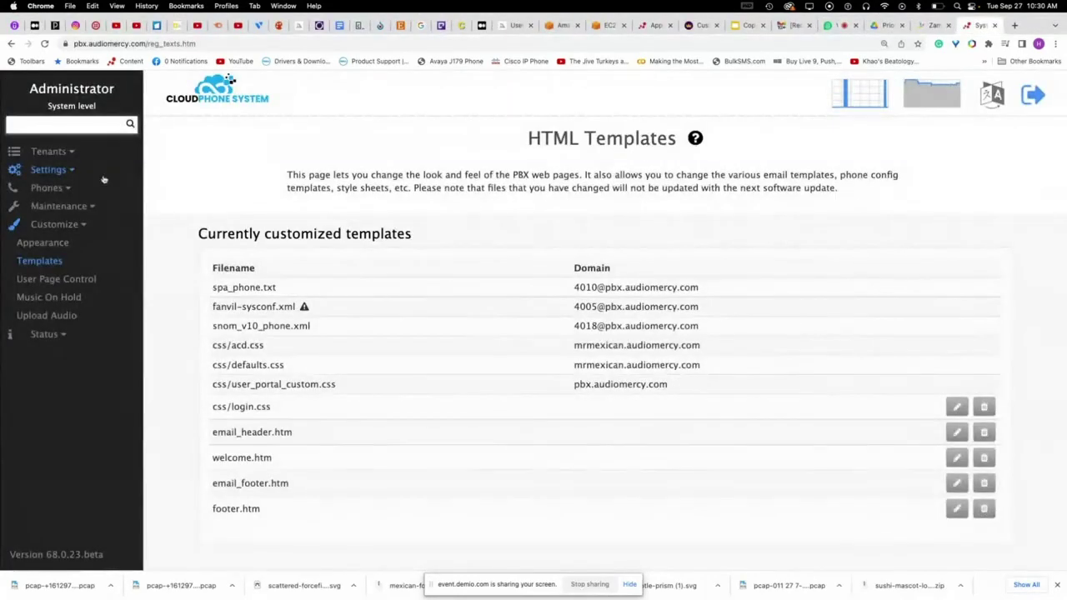
- Open auto attendant 100 Day AA in tenant pbx.audiomercy.com, keeping its English language
{"action": "left_click", "coordinate": [53, 153]}
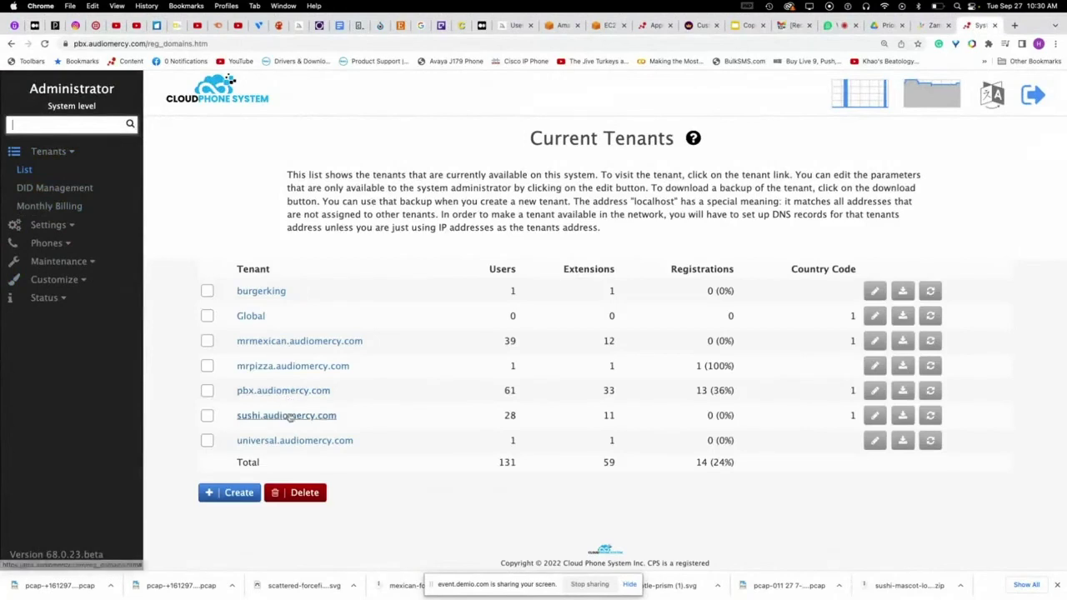
{"action": "left_click", "coordinate": [287, 392]}
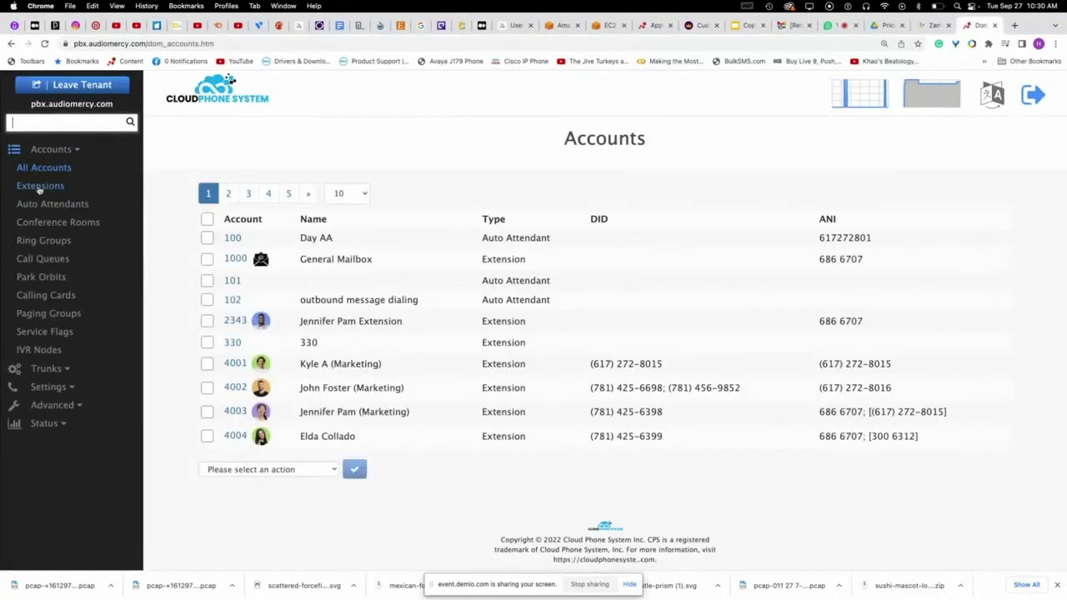
{"action": "left_click", "coordinate": [38, 204]}
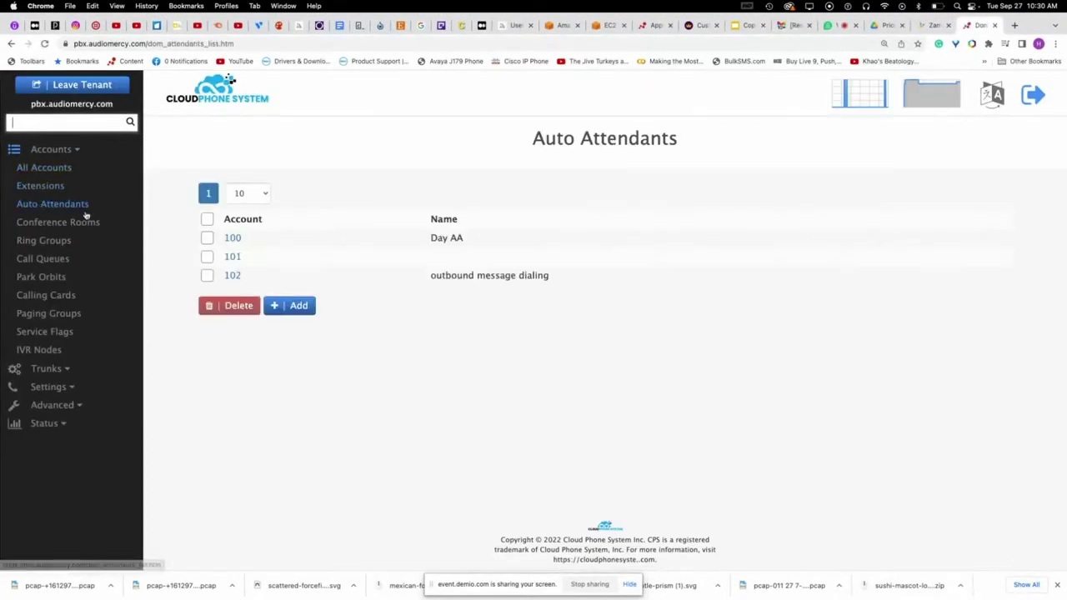
{"action": "left_click", "coordinate": [231, 240]}
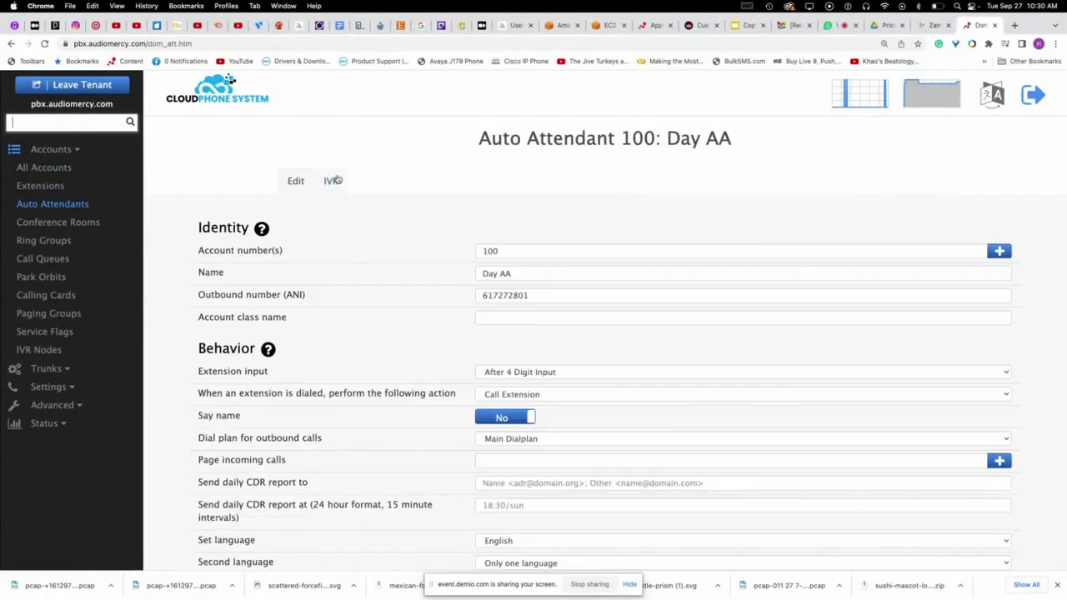
{"action": "scroll", "coordinate": [410, 267], "scroll_direction": "down", "scroll_amount": 5}
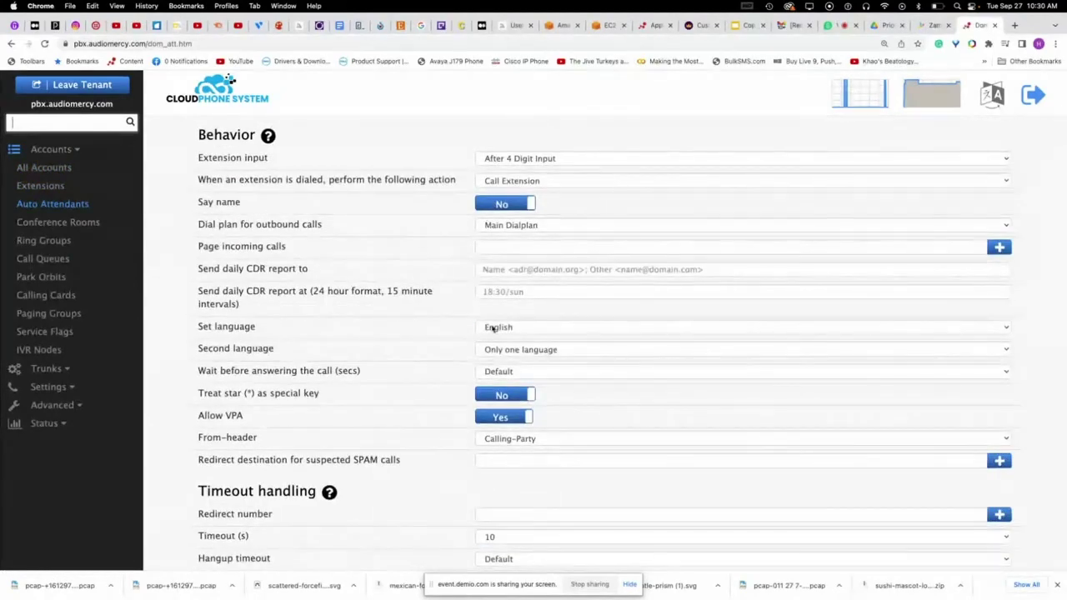
{"action": "left_click", "coordinate": [493, 328]}
{"action": "left_click", "coordinate": [406, 293]}
{"action": "scroll", "coordinate": [398, 302], "scroll_direction": "up", "scroll_amount": 5}
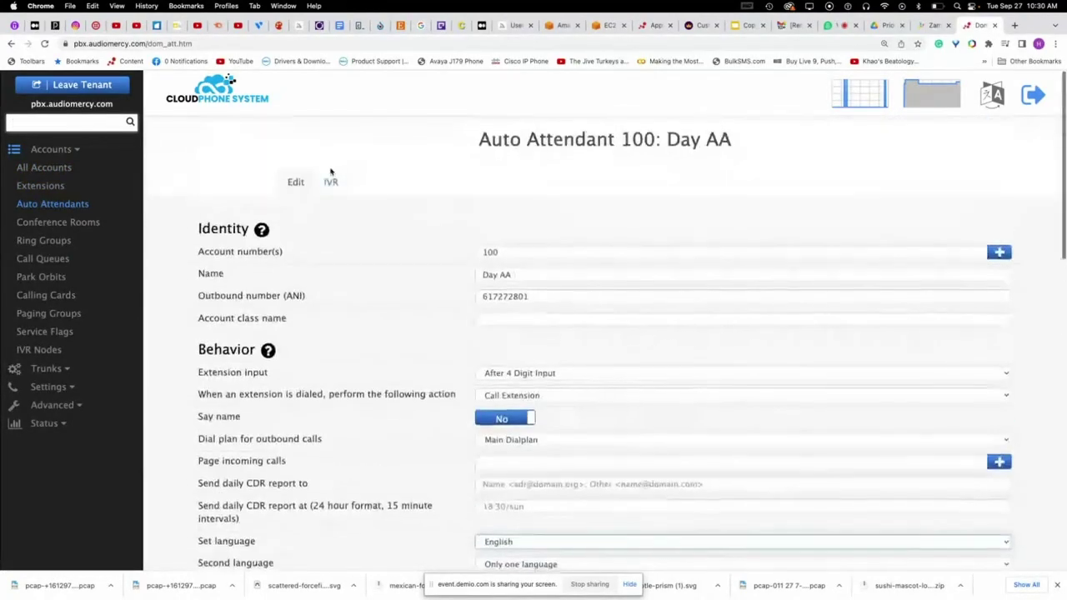
- Toggle the IVR greeting override between file and text, then leave the tenant for the webinar
{"action": "left_click", "coordinate": [331, 181]}
{"action": "scroll", "coordinate": [651, 379], "scroll_direction": "down", "scroll_amount": 6}
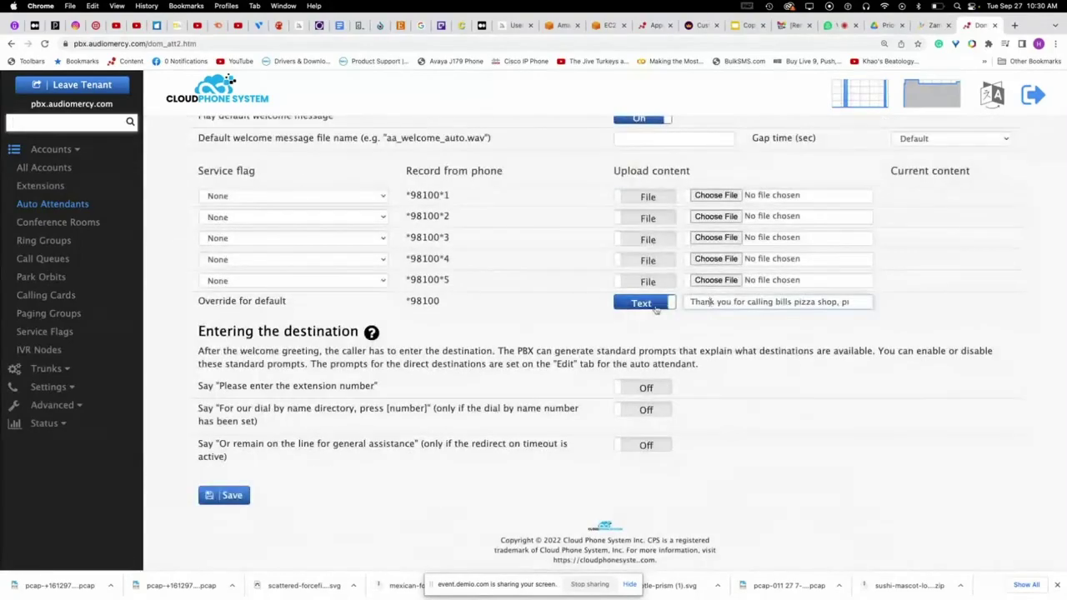
{"action": "left_click", "coordinate": [656, 306]}
{"action": "left_click", "coordinate": [656, 305]}
{"action": "scroll", "coordinate": [759, 308], "scroll_direction": "up", "scroll_amount": 4}
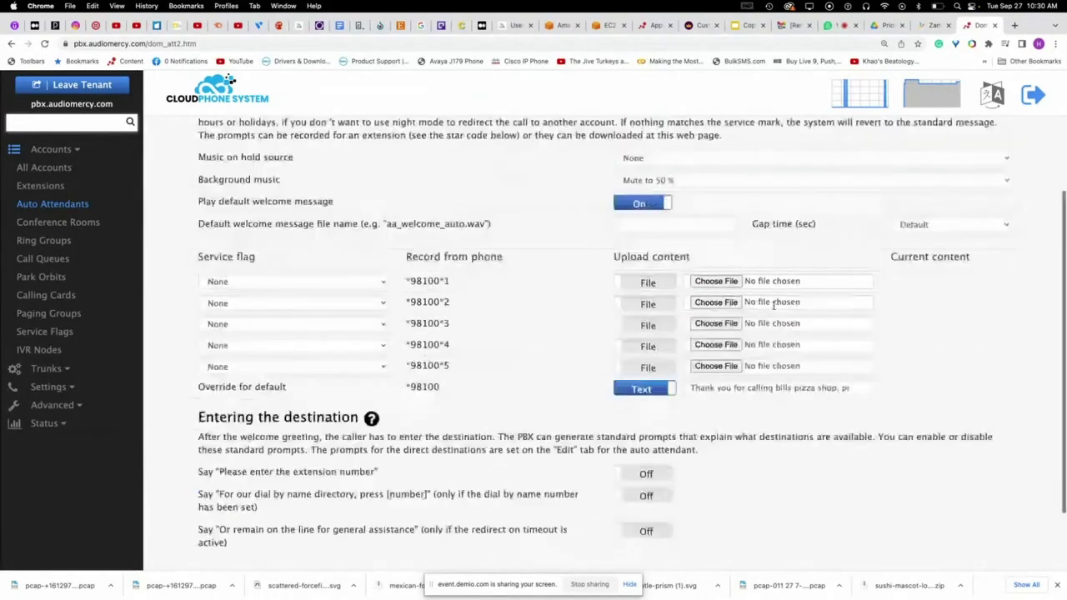
{"action": "scroll", "coordinate": [768, 309], "scroll_direction": "down", "scroll_amount": 2}
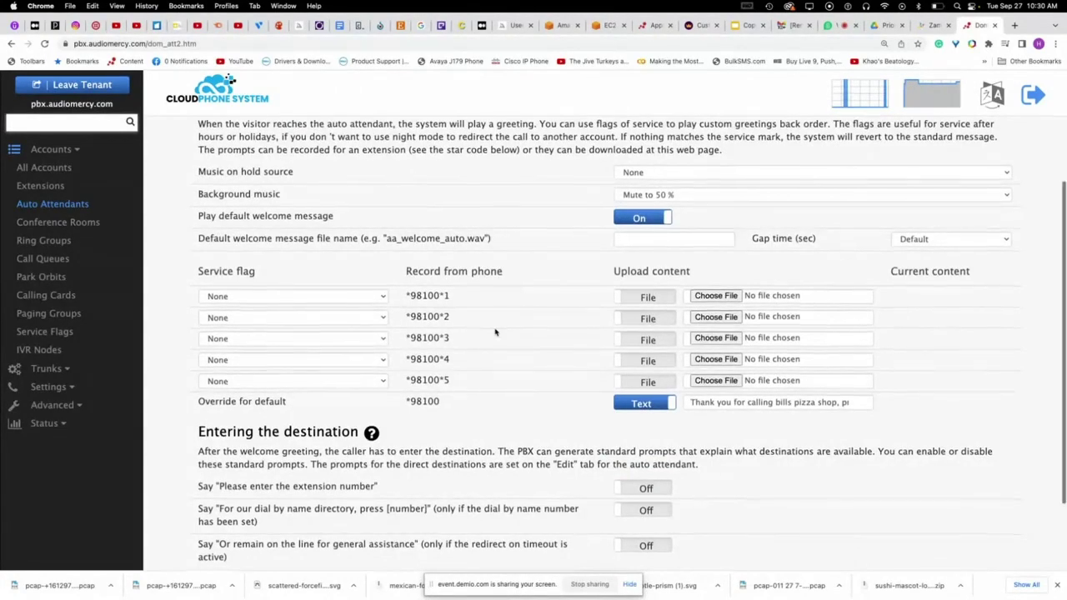
{"action": "scroll", "coordinate": [495, 331], "scroll_direction": "down", "scroll_amount": 2}
{"action": "scroll", "coordinate": [495, 332], "scroll_direction": "up", "scroll_amount": 4}
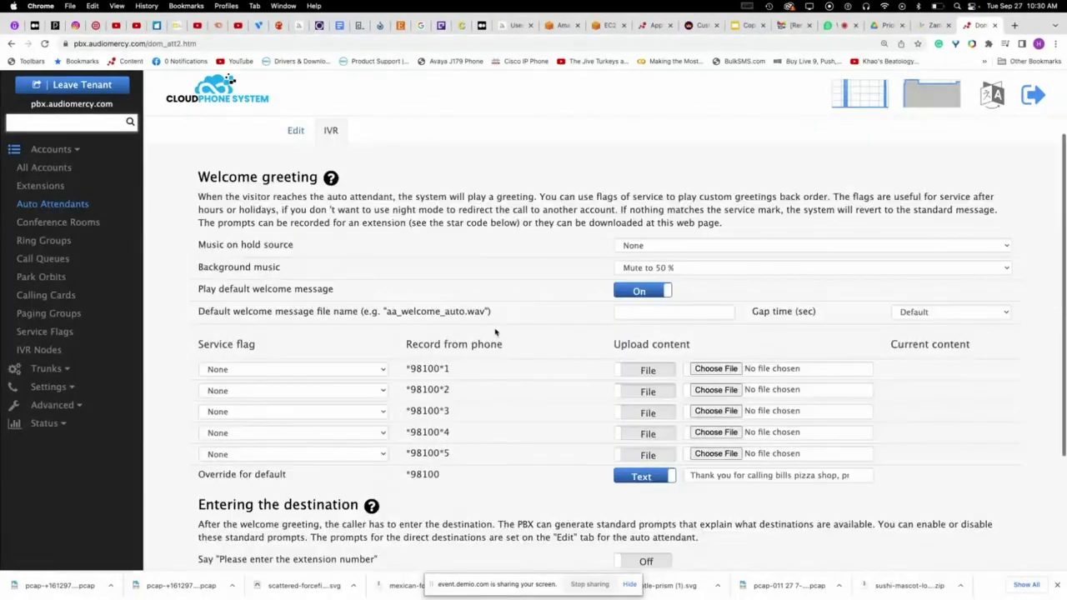
{"action": "scroll", "coordinate": [682, 261], "scroll_direction": "up", "scroll_amount": 2}
{"action": "scroll", "coordinate": [243, 395], "scroll_direction": "down", "scroll_amount": 3}
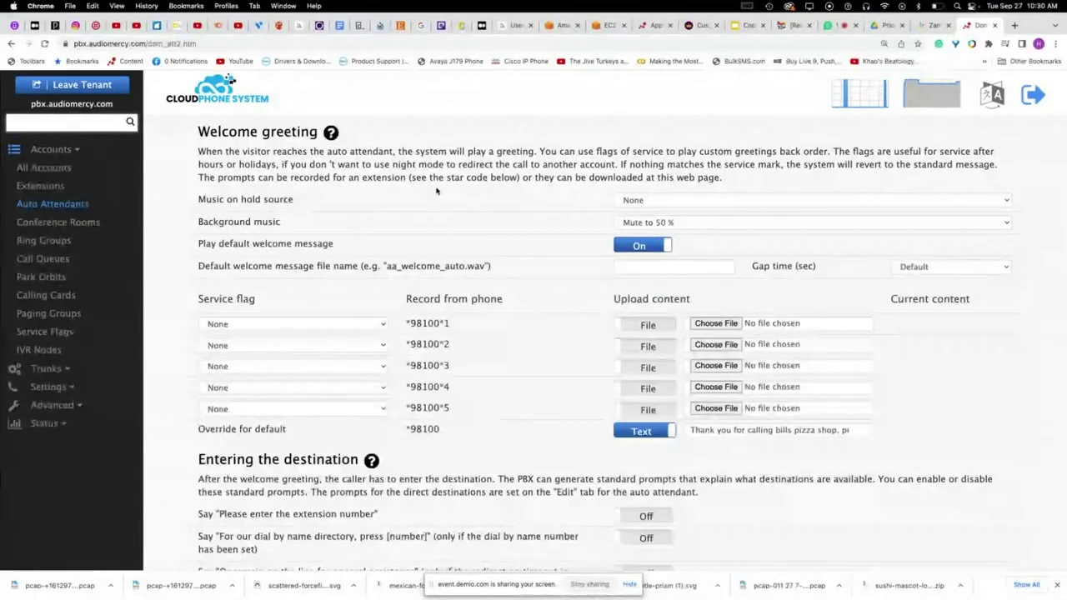
{"action": "left_click", "coordinate": [82, 84]}
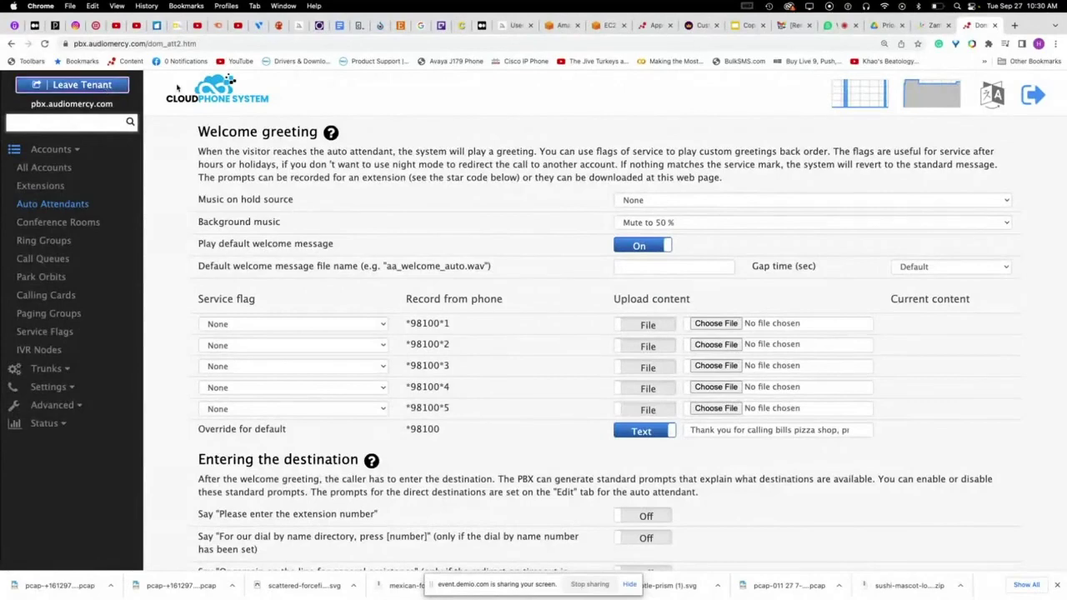
{"action": "left_click", "coordinate": [840, 25]}
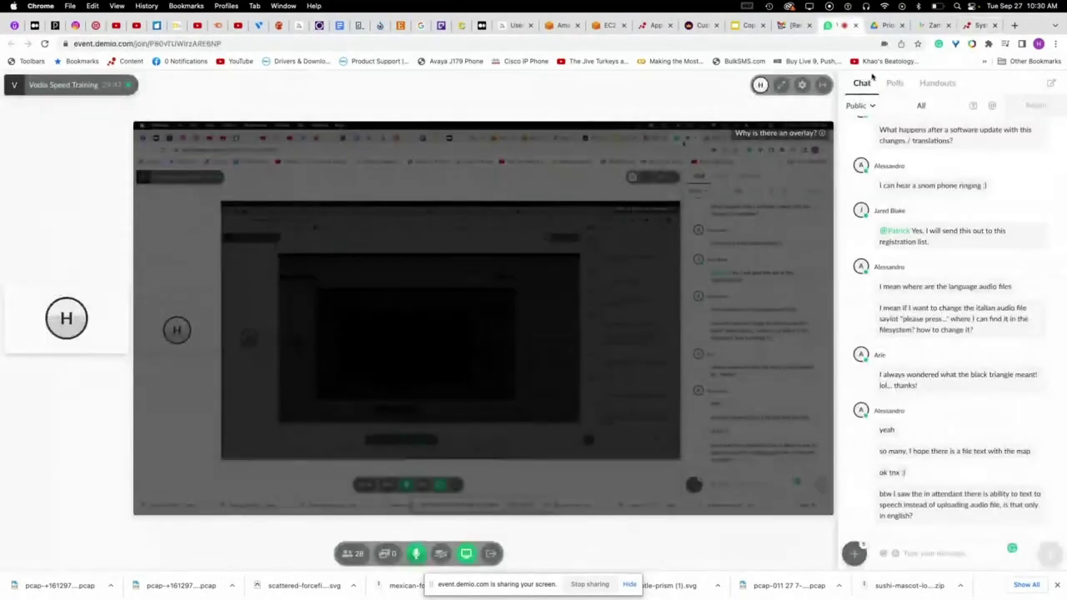